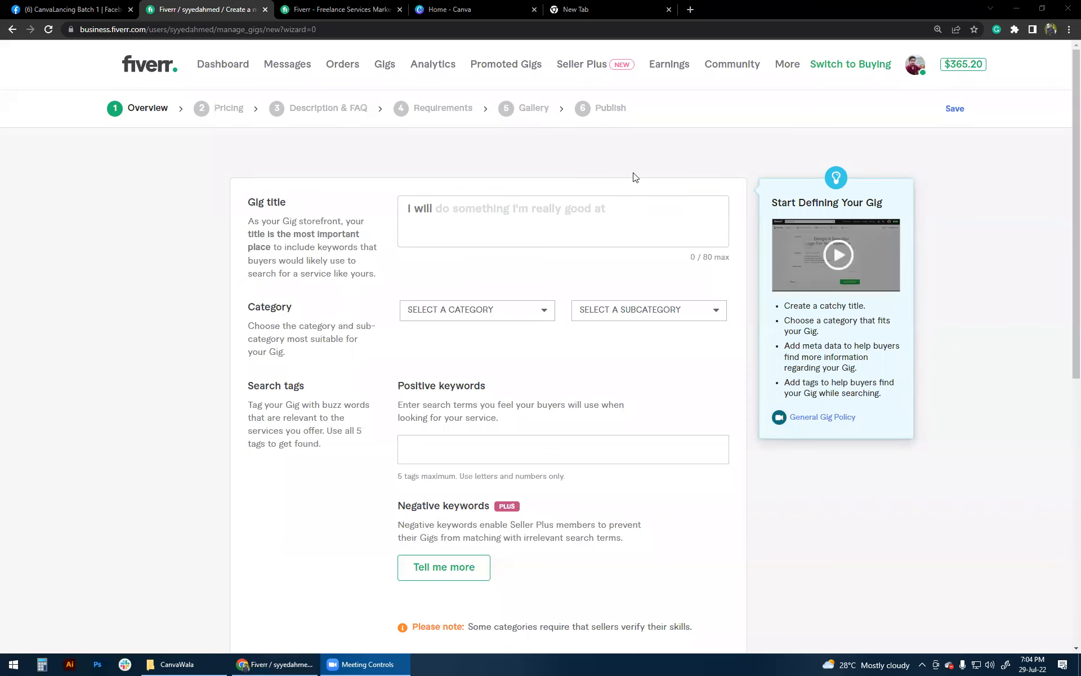
Start creating a new gig from the seller's Gigs page and begin editing the gig title
left_click(386, 69)
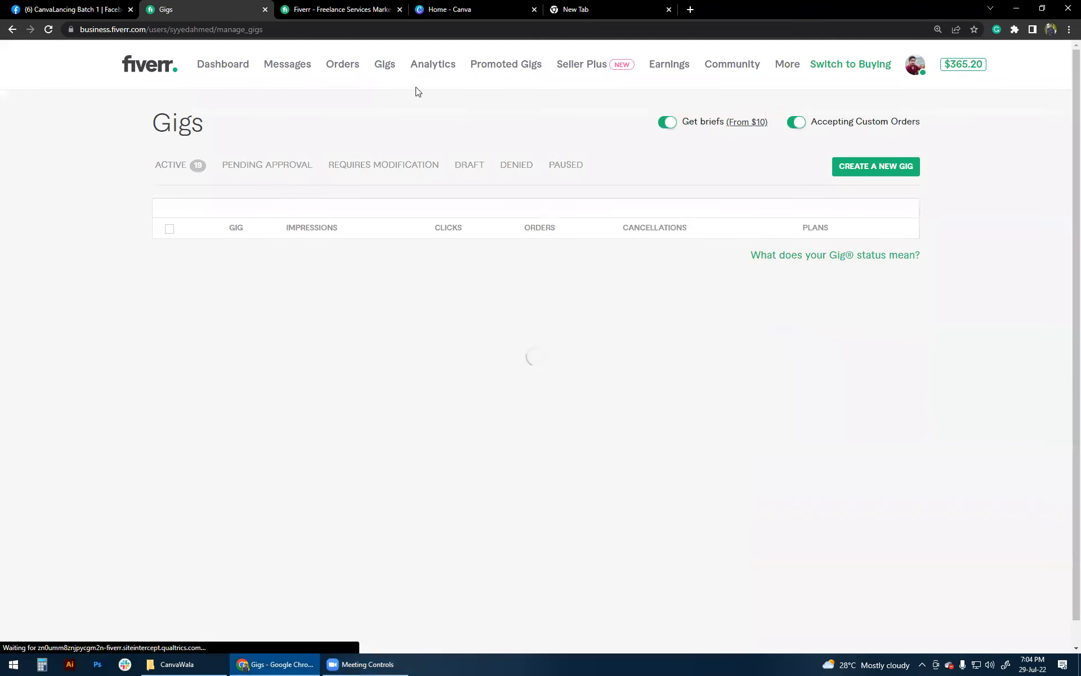
left_click(873, 177)
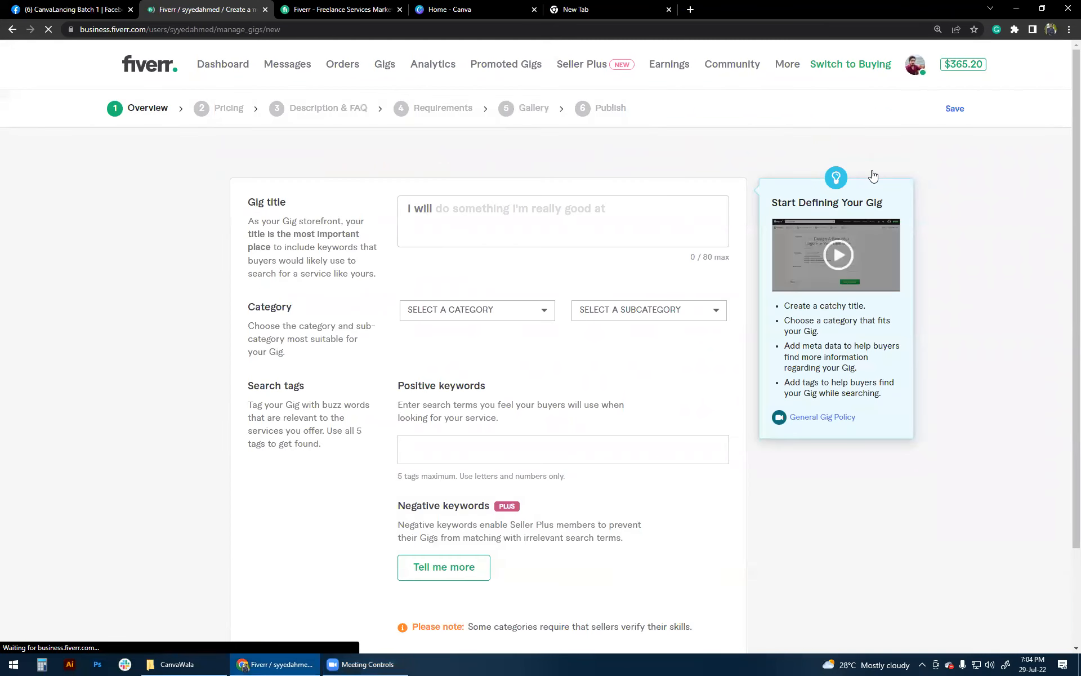
left_click(608, 223)
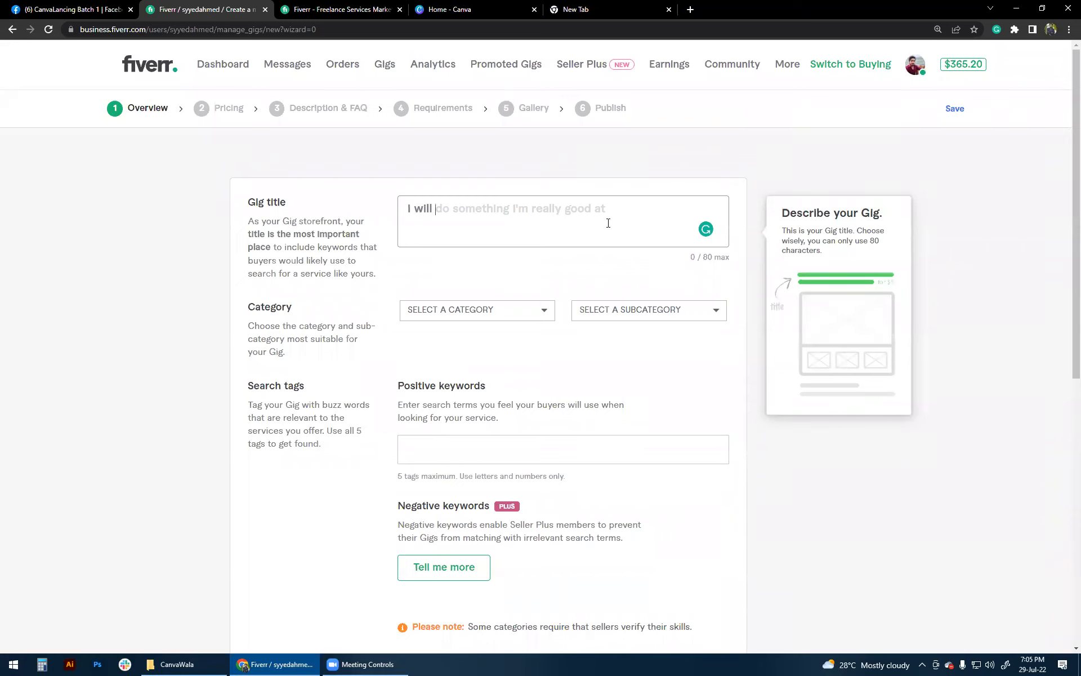
Search the Fiverr Business marketplace for "linkedin banner" services
left_click(353, 9)
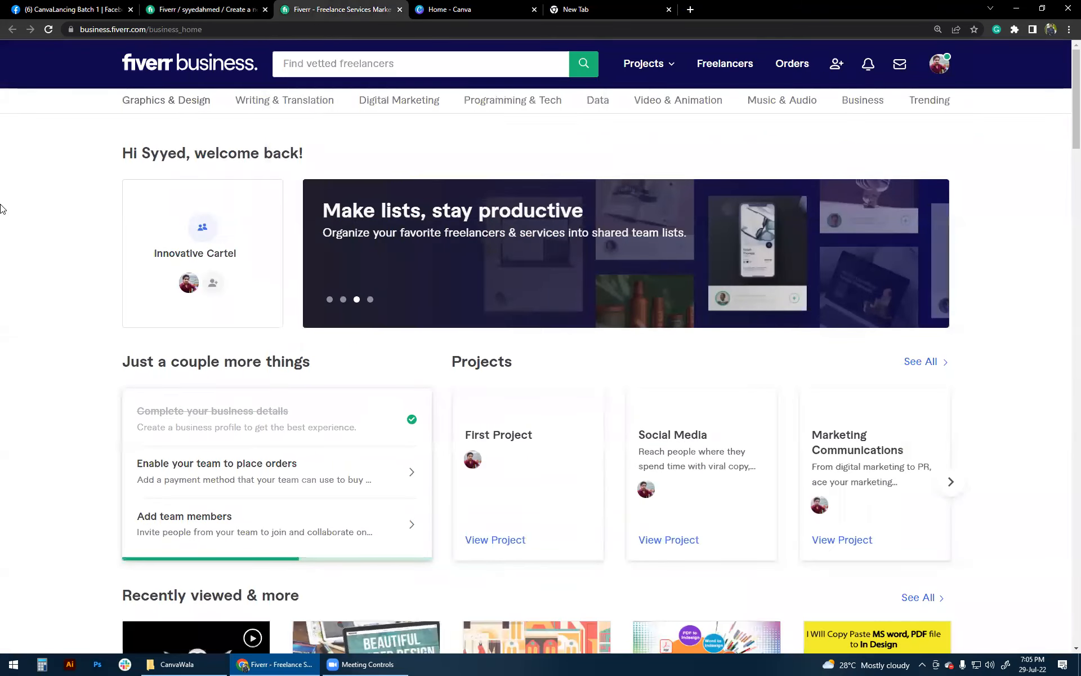
left_click(317, 66)
type("lin")
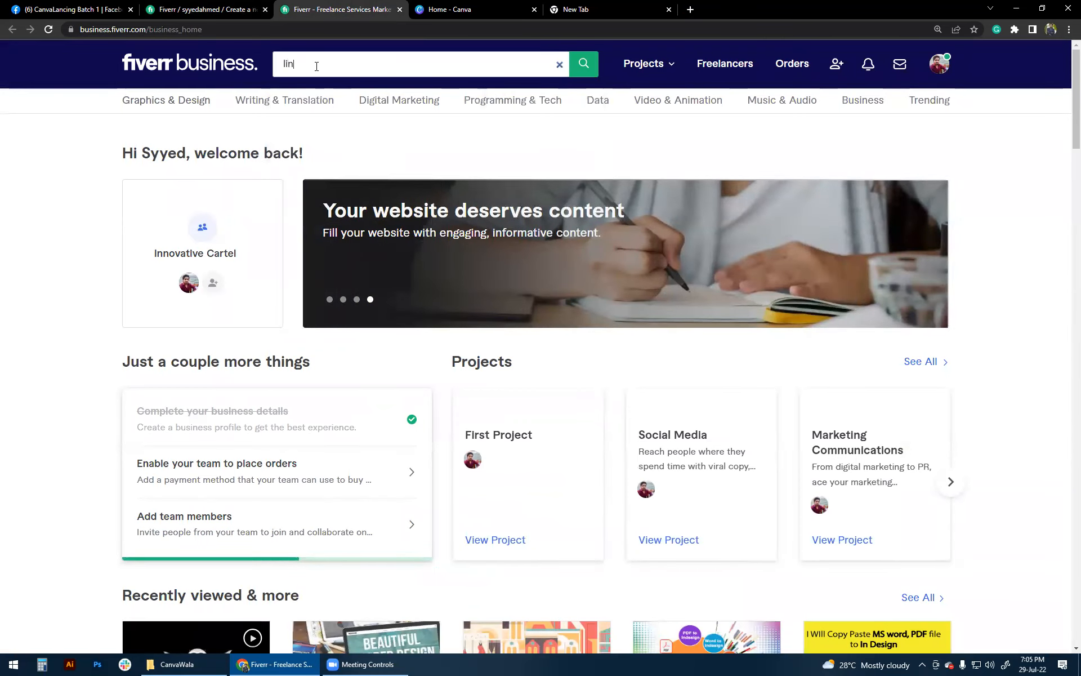
type("ke")
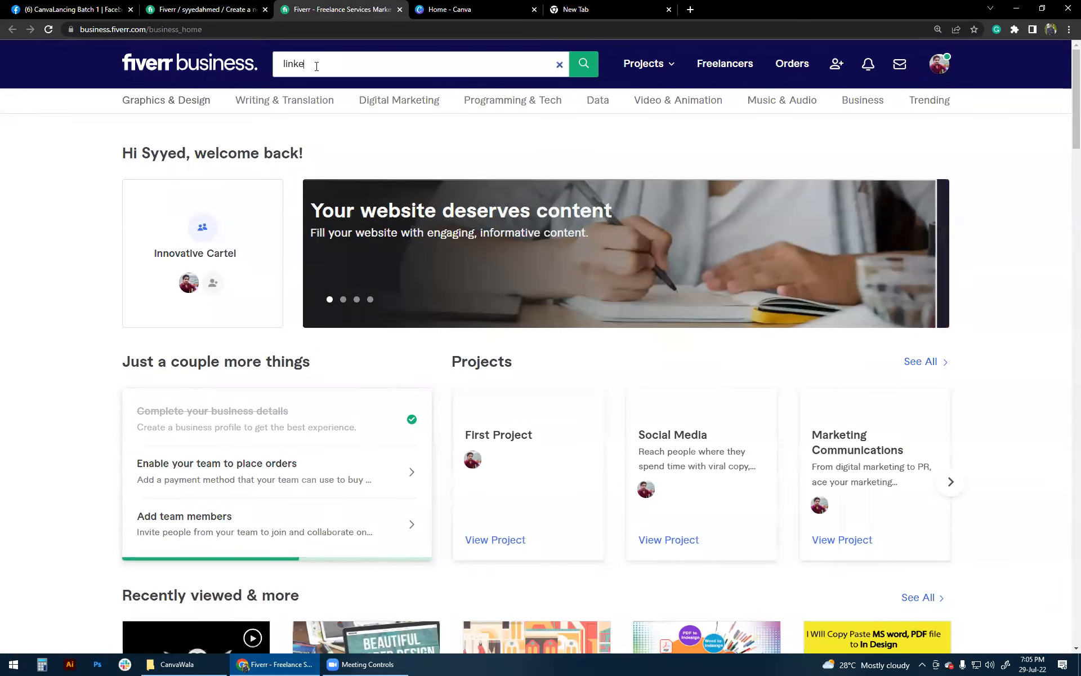
type("din banner")
key("Return")
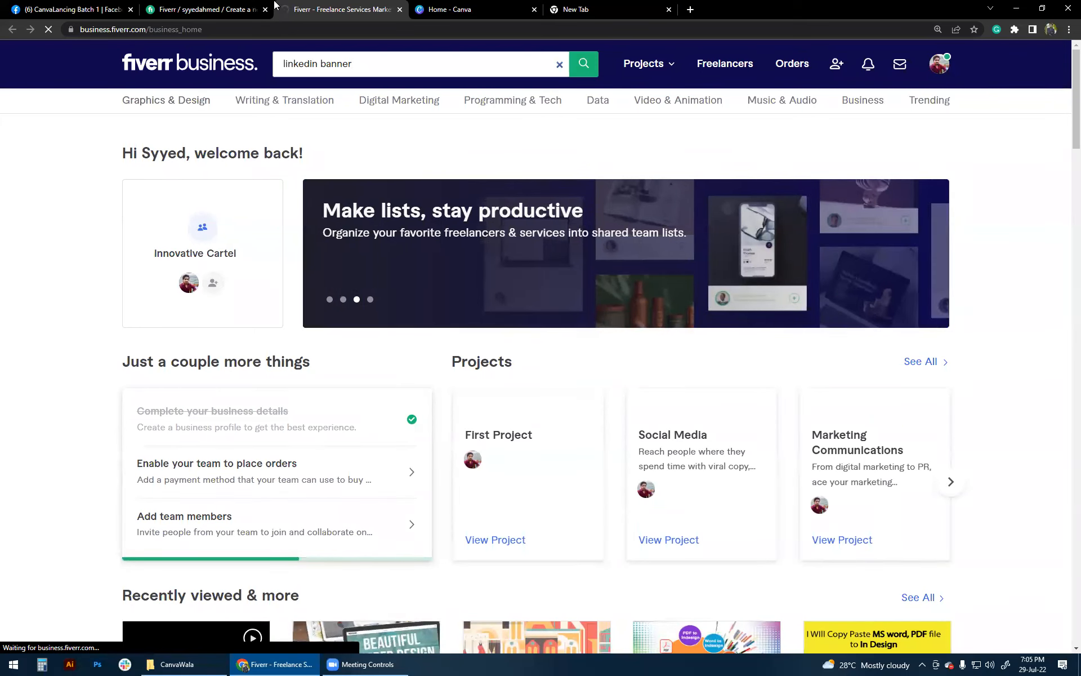
Examine the "linkedin banner" search results and the number of services available
left_click(204, 9)
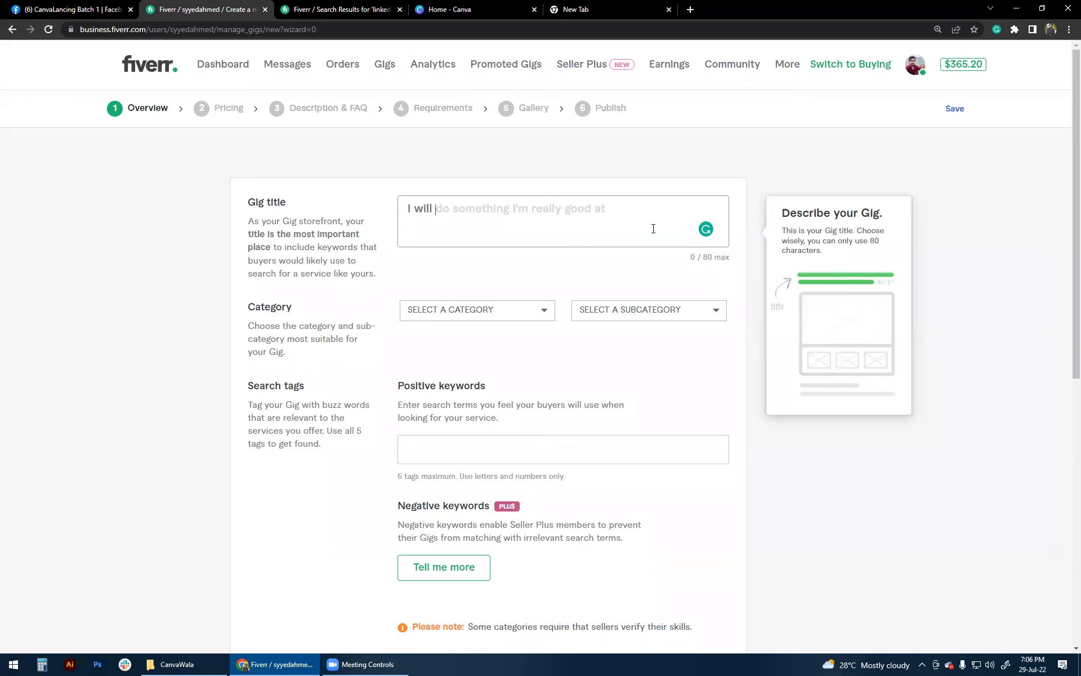
left_click(336, 12)
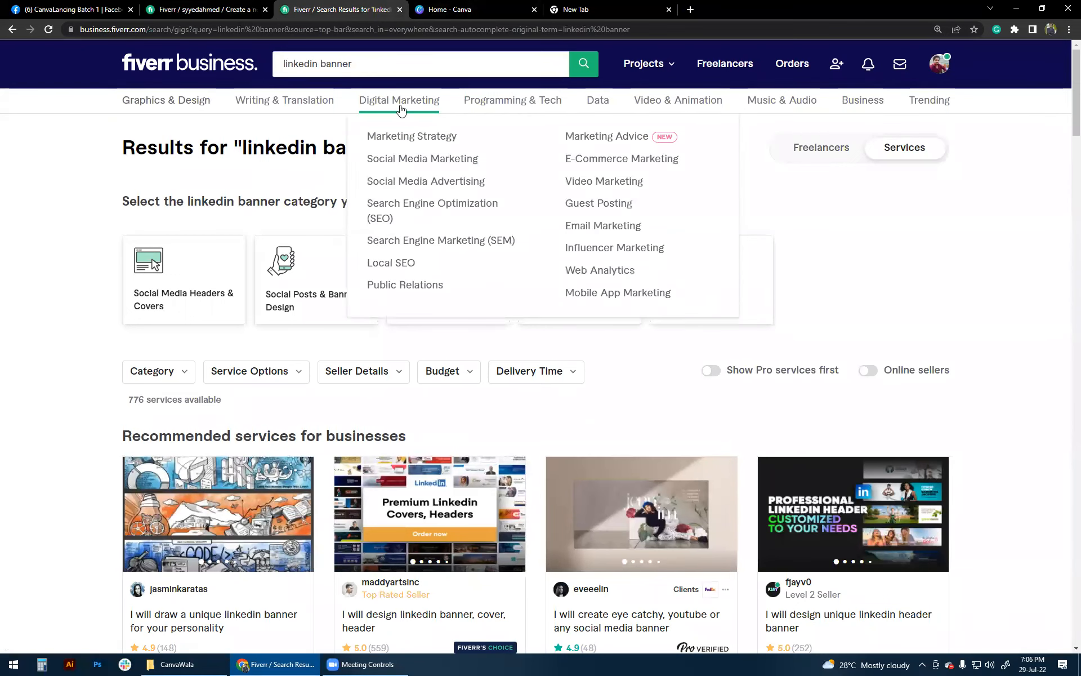
scroll(943, 318, "down", 1)
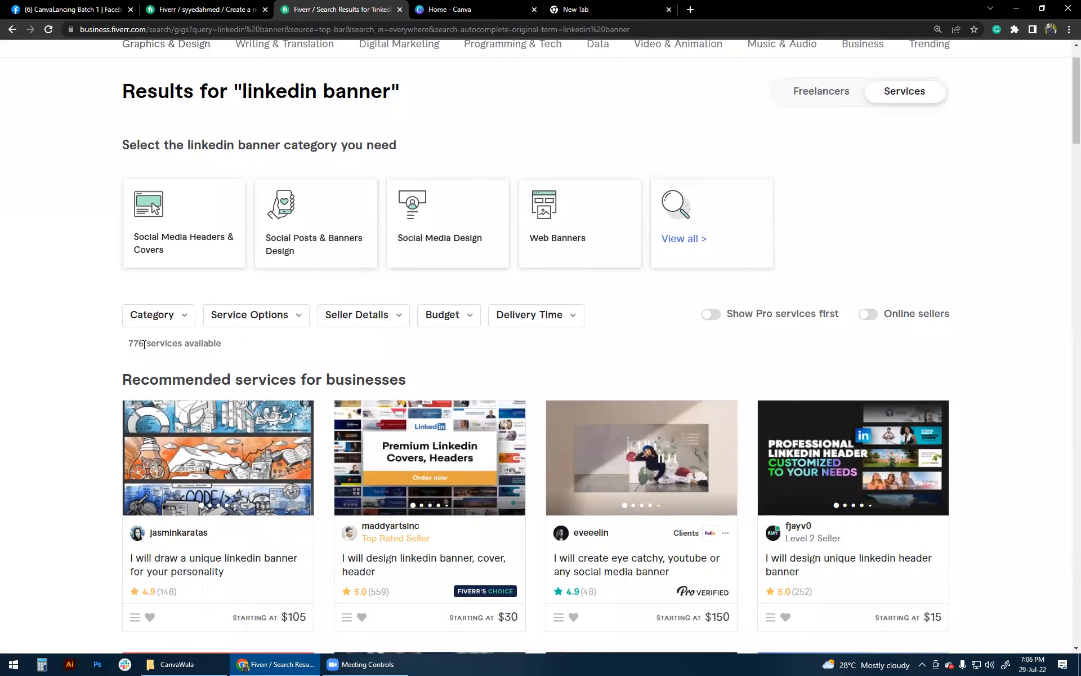
left_click_drag(144, 345, 49, 343)
scroll(49, 342, "down", 4)
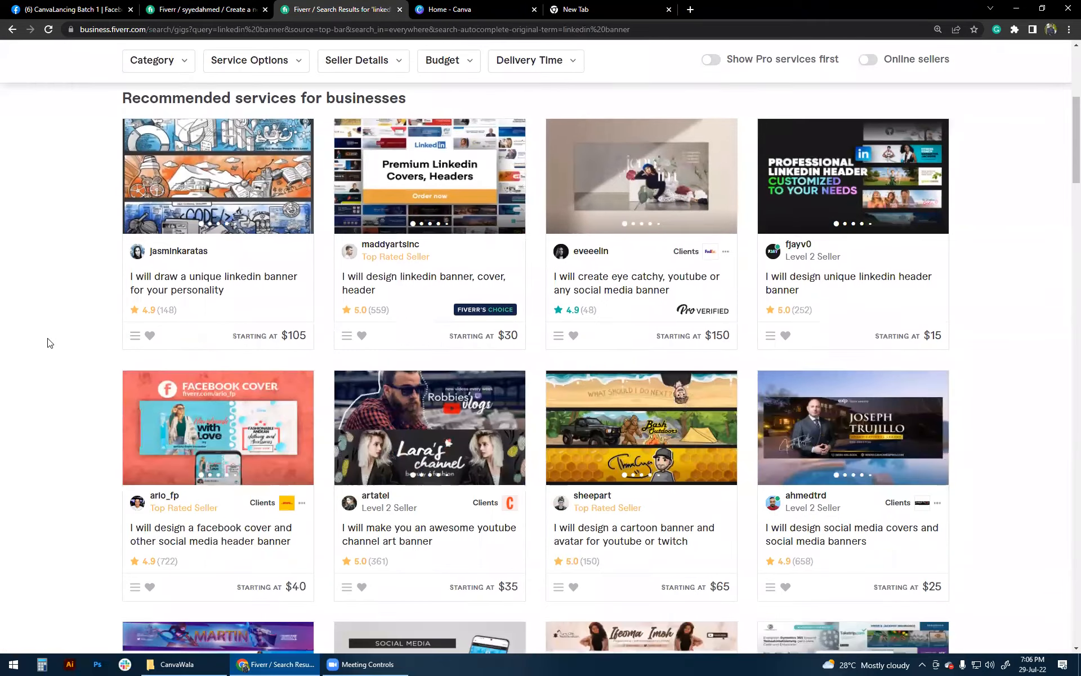
scroll(49, 342, "up", 3)
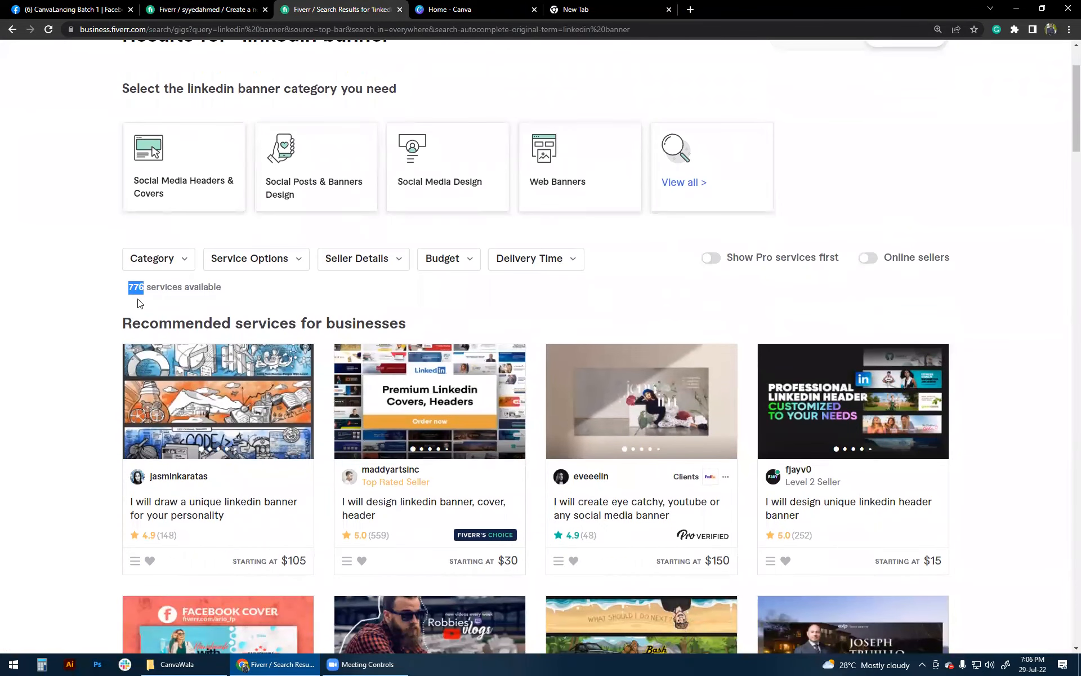
left_click_drag(136, 288, 80, 315)
scroll(81, 316, "down", 2)
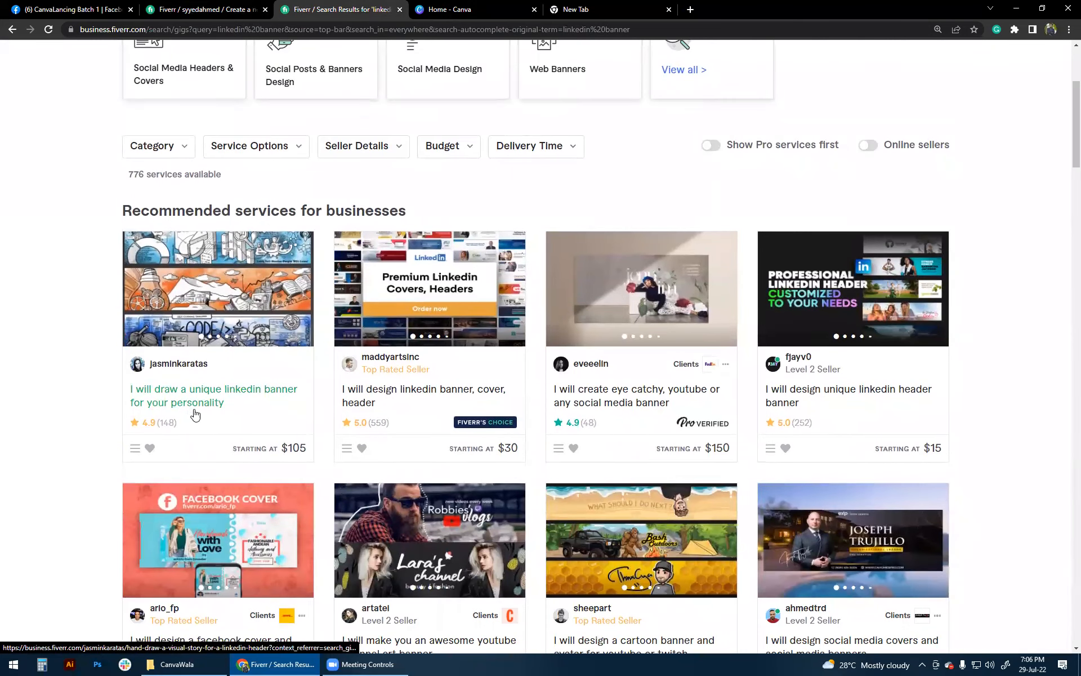
Open the "draw a unique linkedin banner" and "design unique linkedin header banner" gigs in separate browser tabs
right_click(204, 288)
left_click(242, 296)
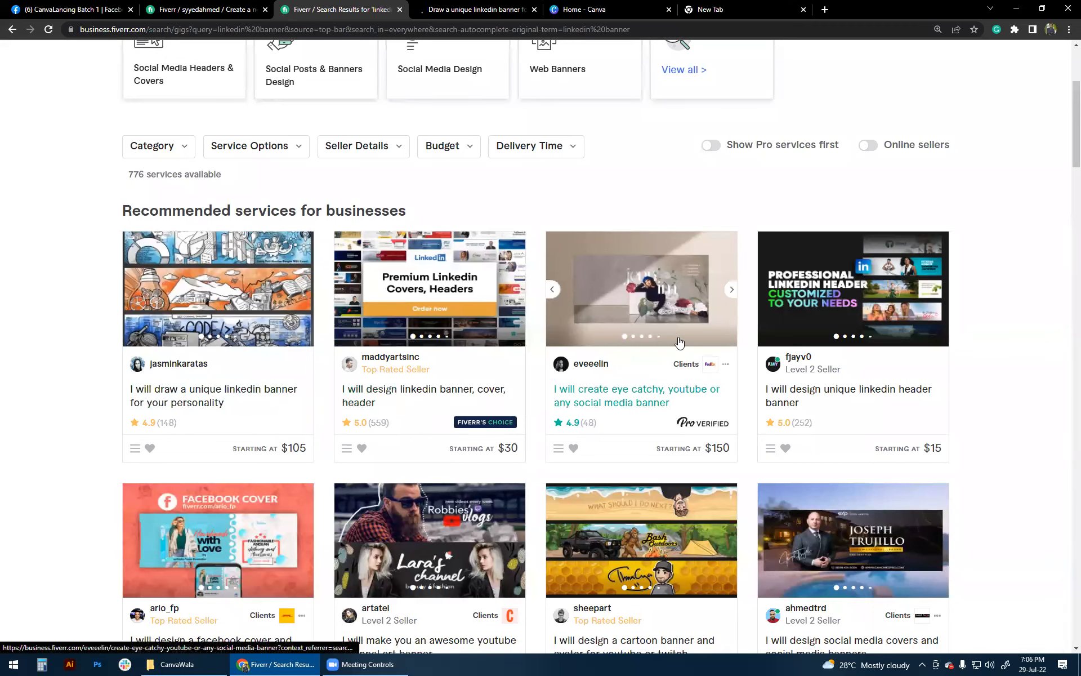
right_click(884, 279)
left_click(885, 287)
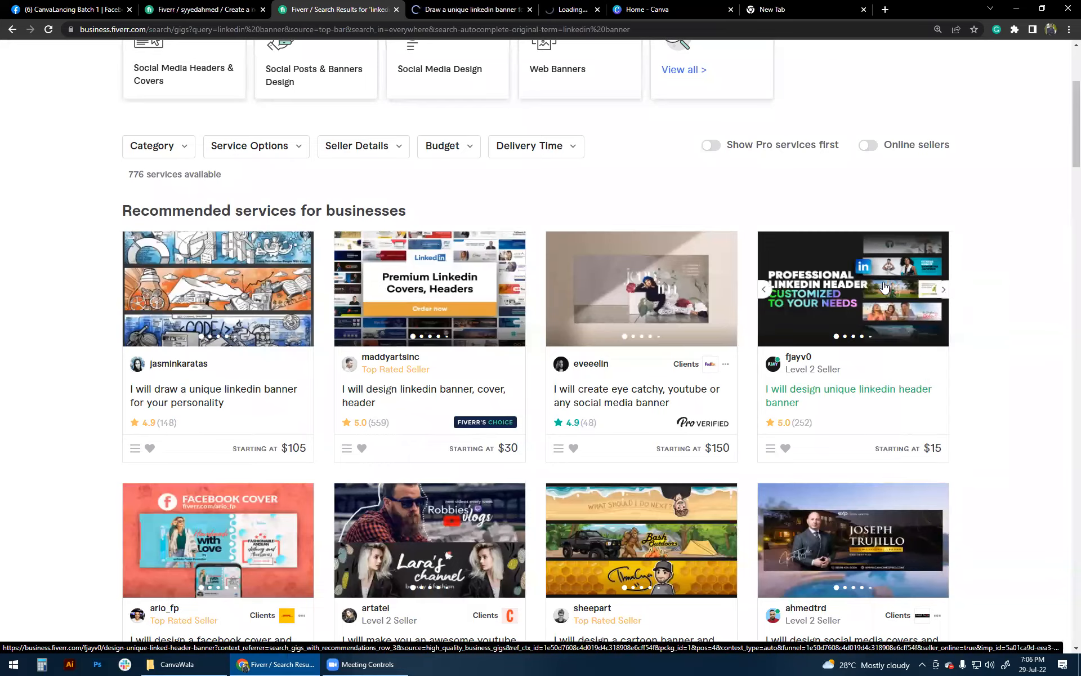
Open the YouTube channel art, Facebook cover, and social media covers gigs in separate browser tabs
scroll(86, 398, "down", 3)
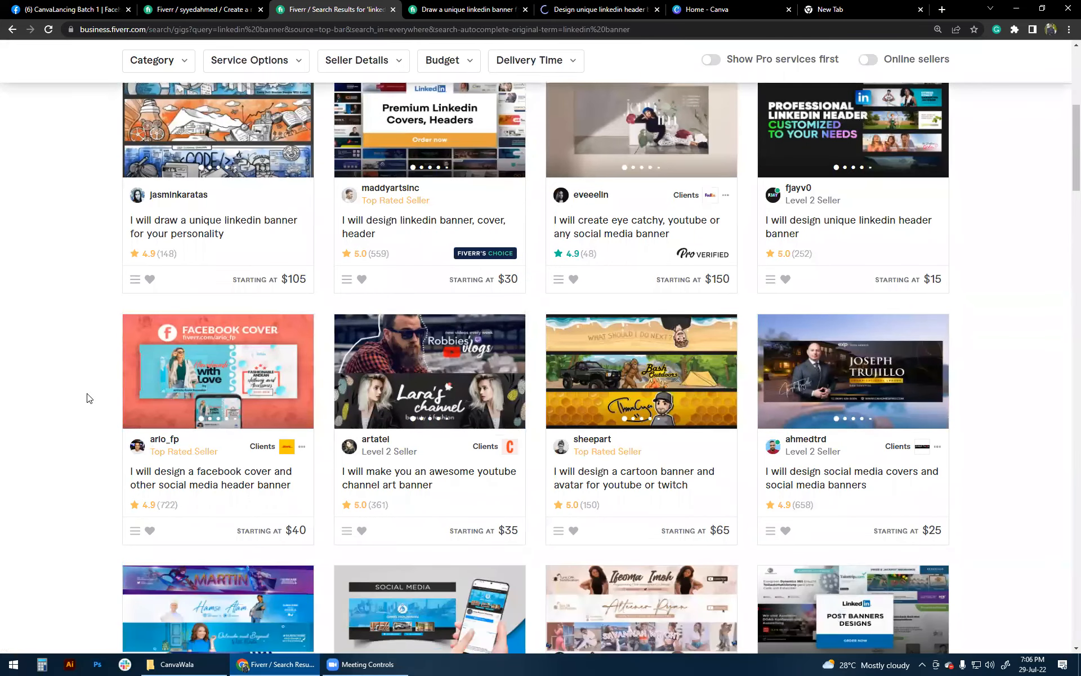
right_click(441, 346)
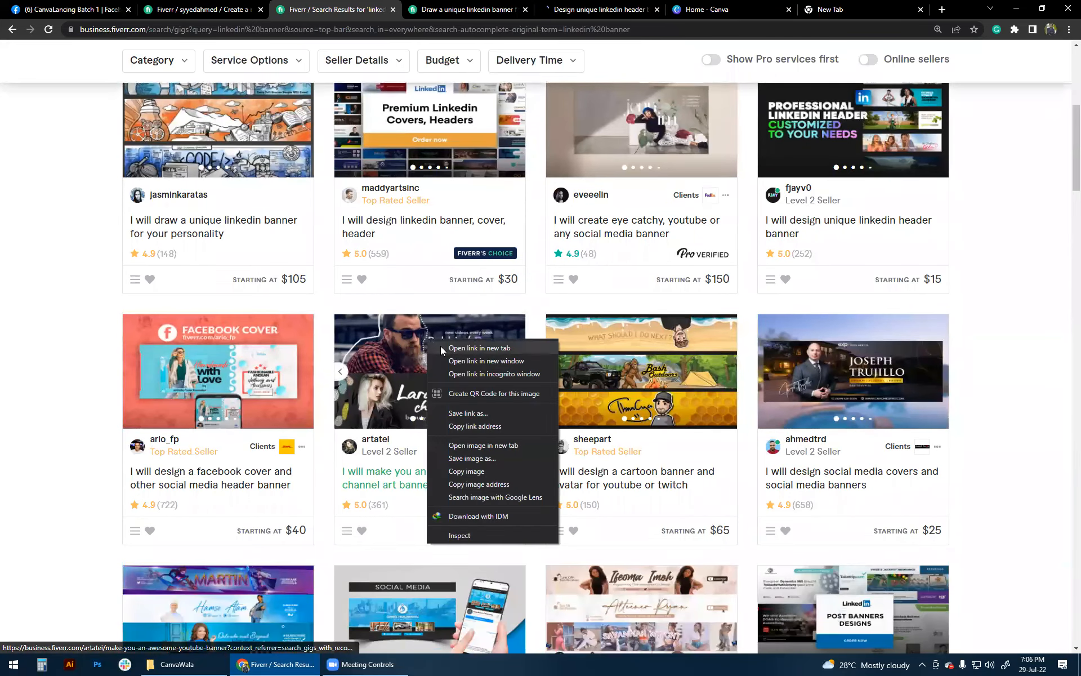
left_click(441, 348)
right_click(208, 372)
left_click(208, 371)
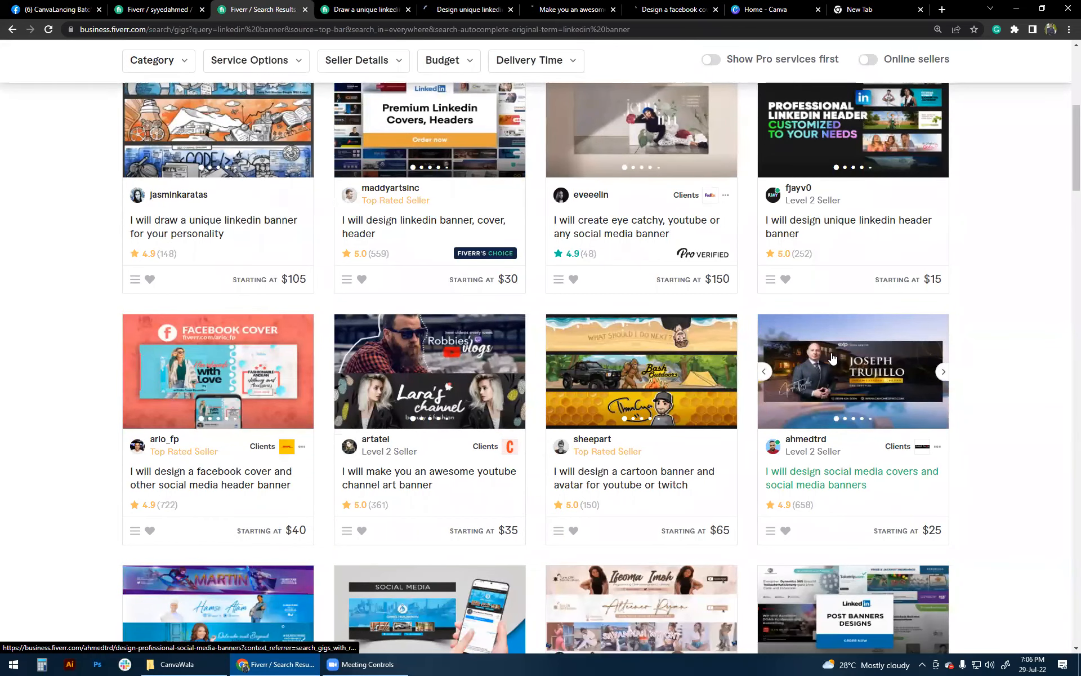
left_click(833, 358)
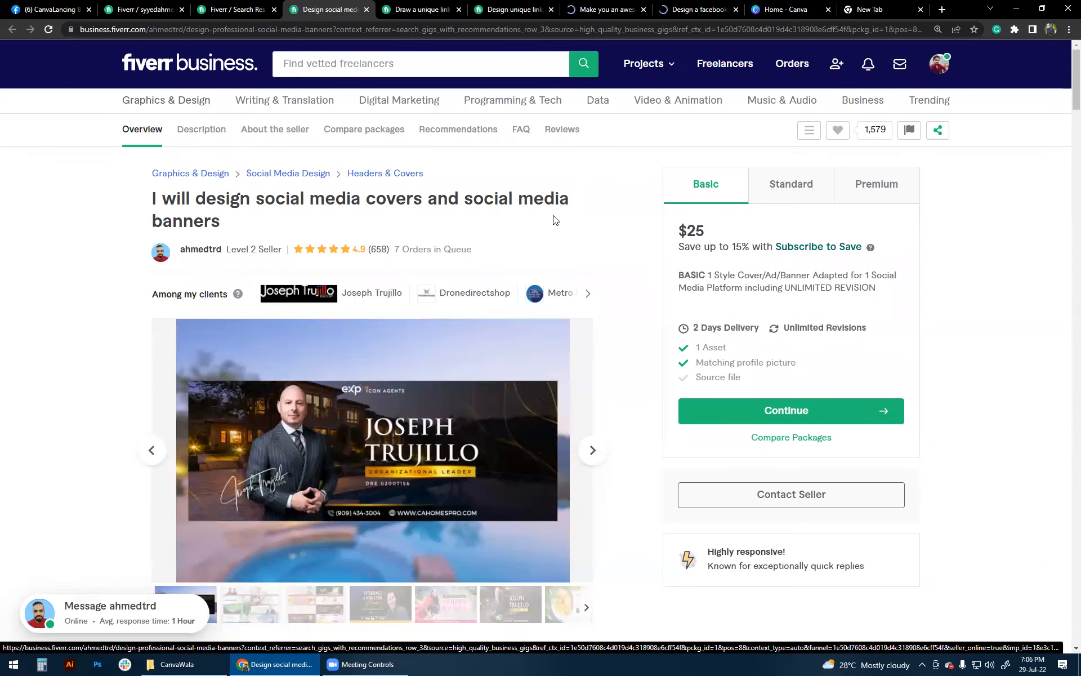
Review the titles of the opened competitor gigs and close the YouTube channel art gig
left_click(420, 9)
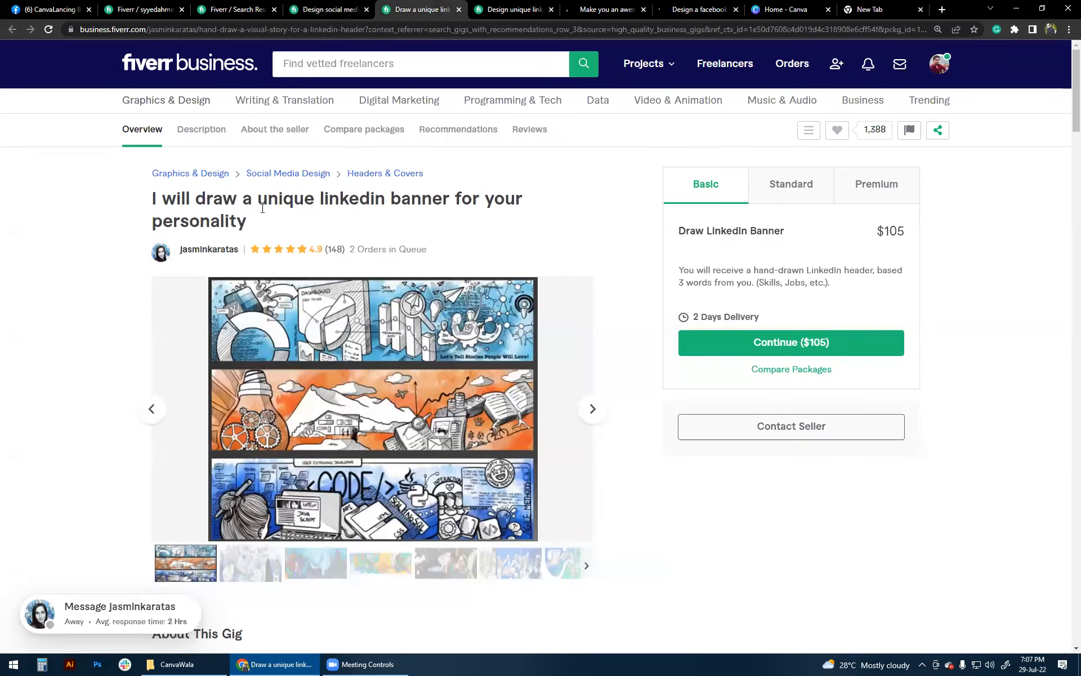
key("ctrl+Tab")
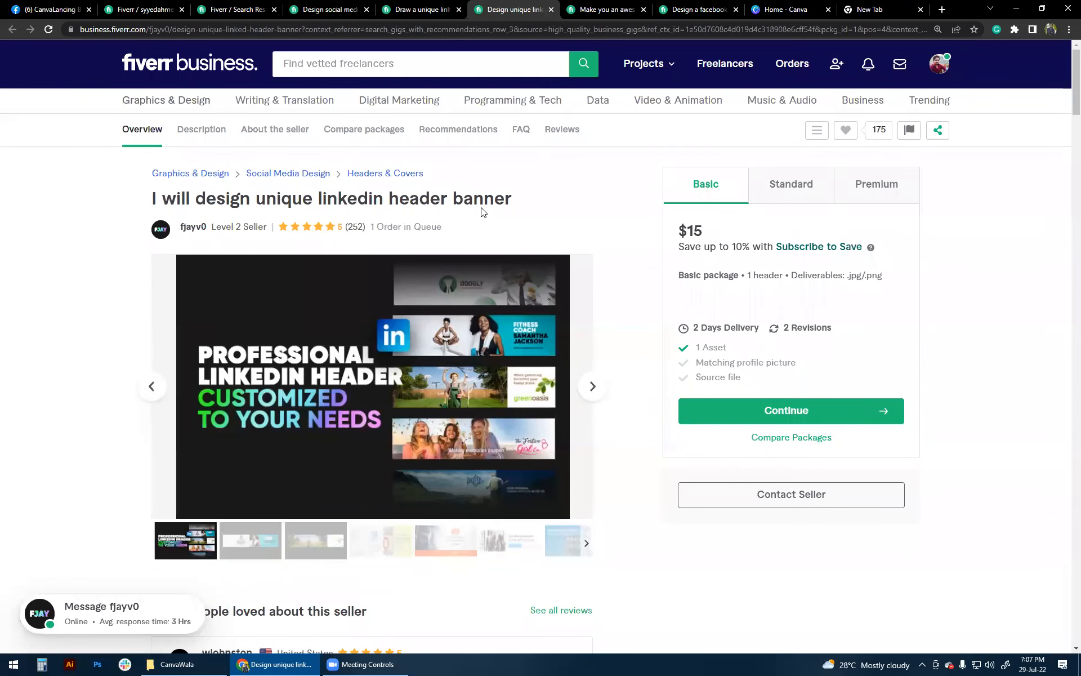
left_click(594, 10)
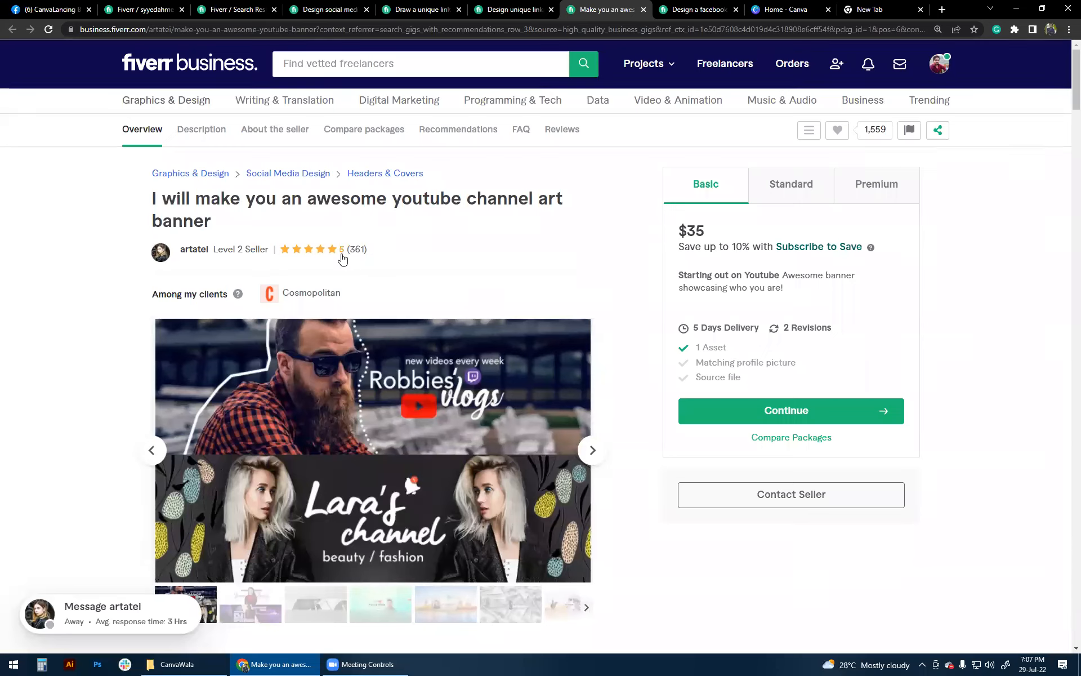
left_click(644, 10)
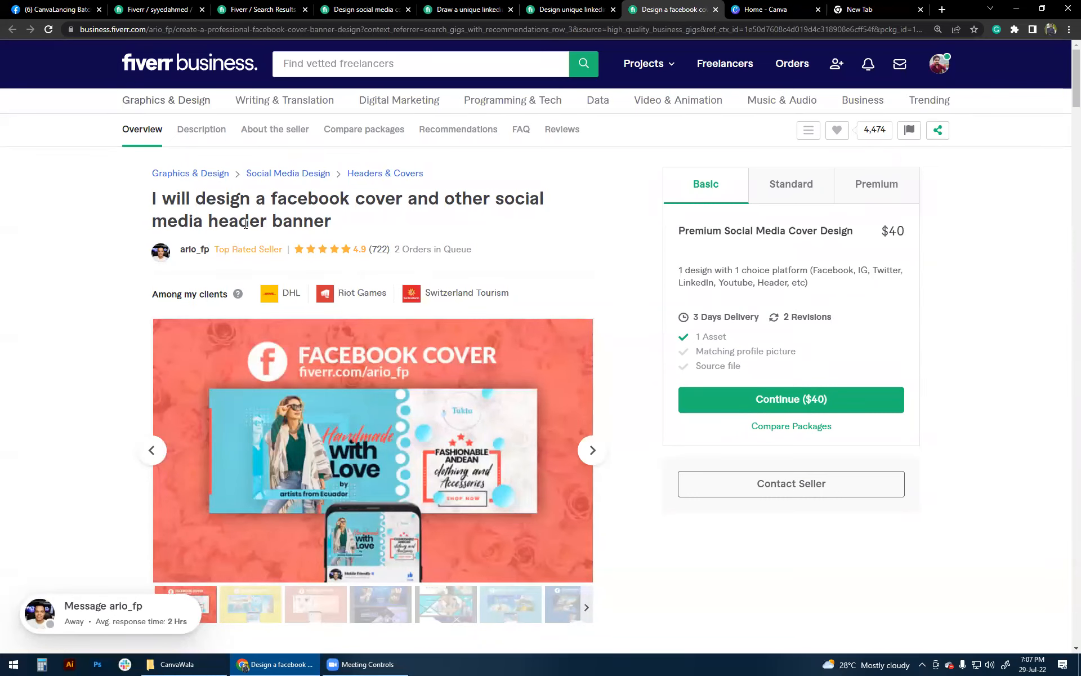
Highlight the keywords "header banner", "linkedin" and "banner" in the Facebook cover and LinkedIn gig titles
left_click_drag(338, 224, 221, 222)
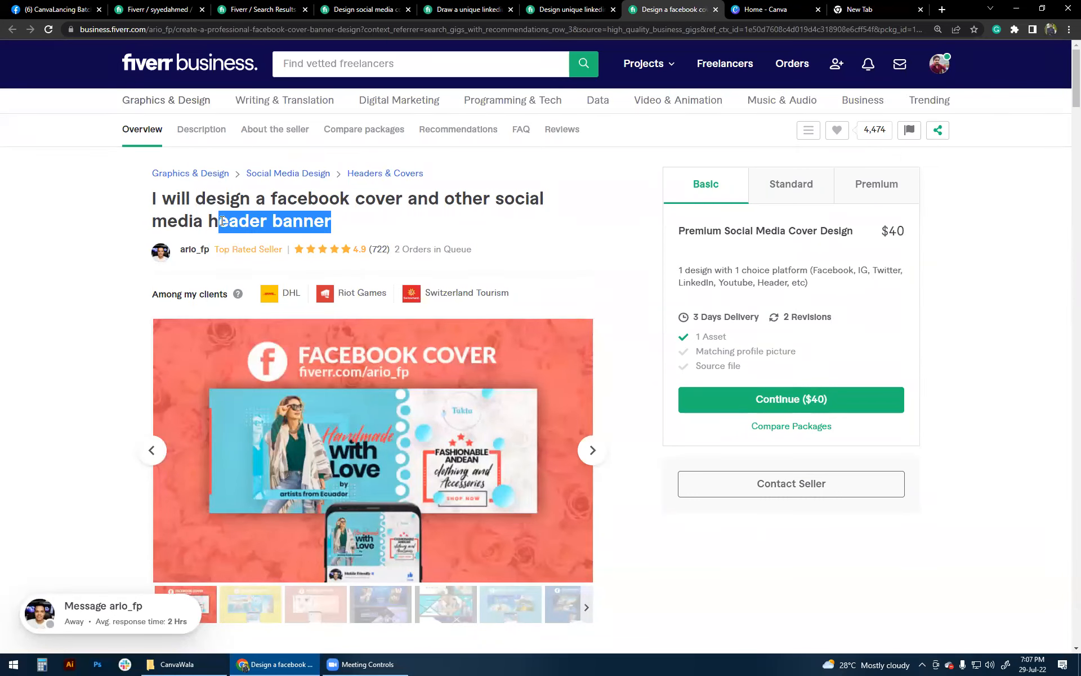
left_click(591, 8)
left_click_drag(514, 200, 396, 199)
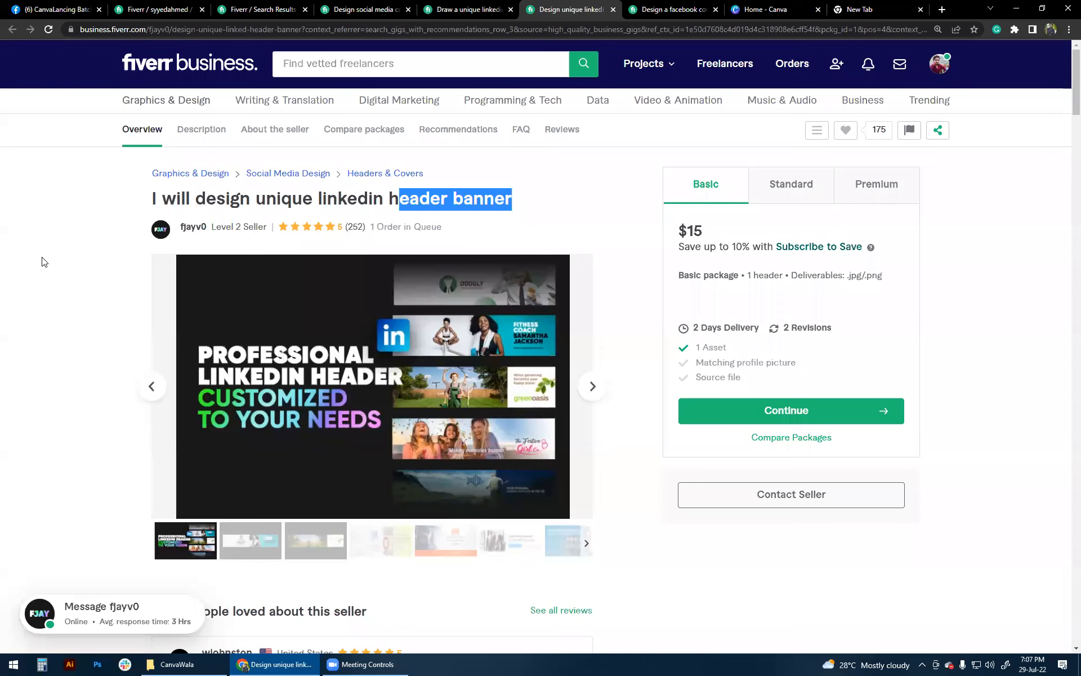
left_click(524, 209)
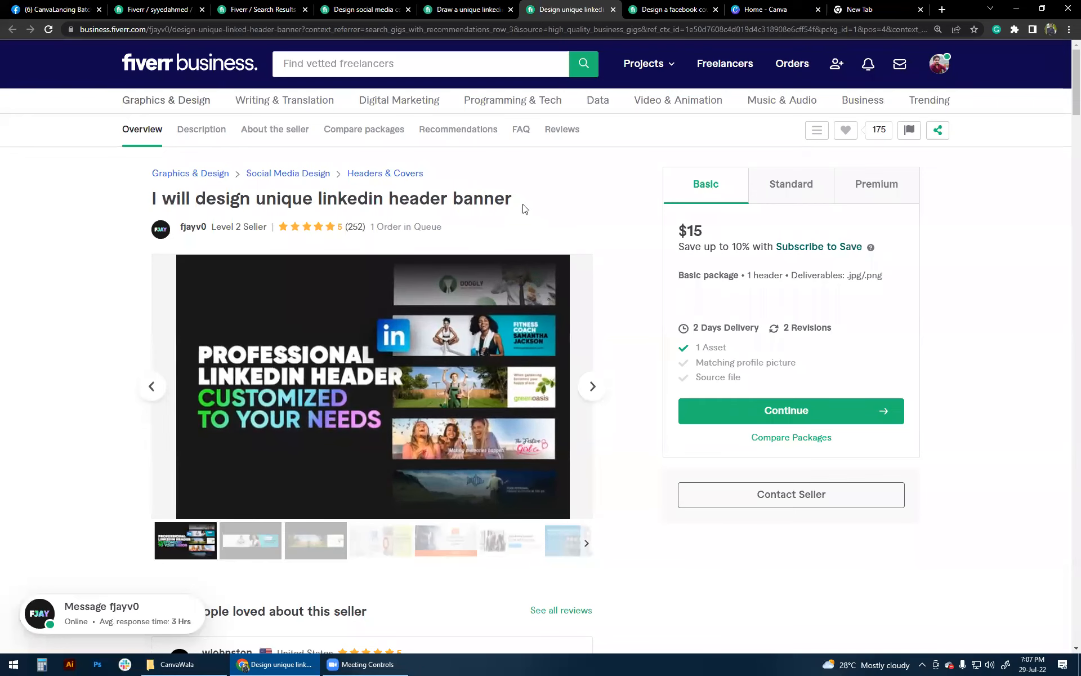
left_click(450, 10)
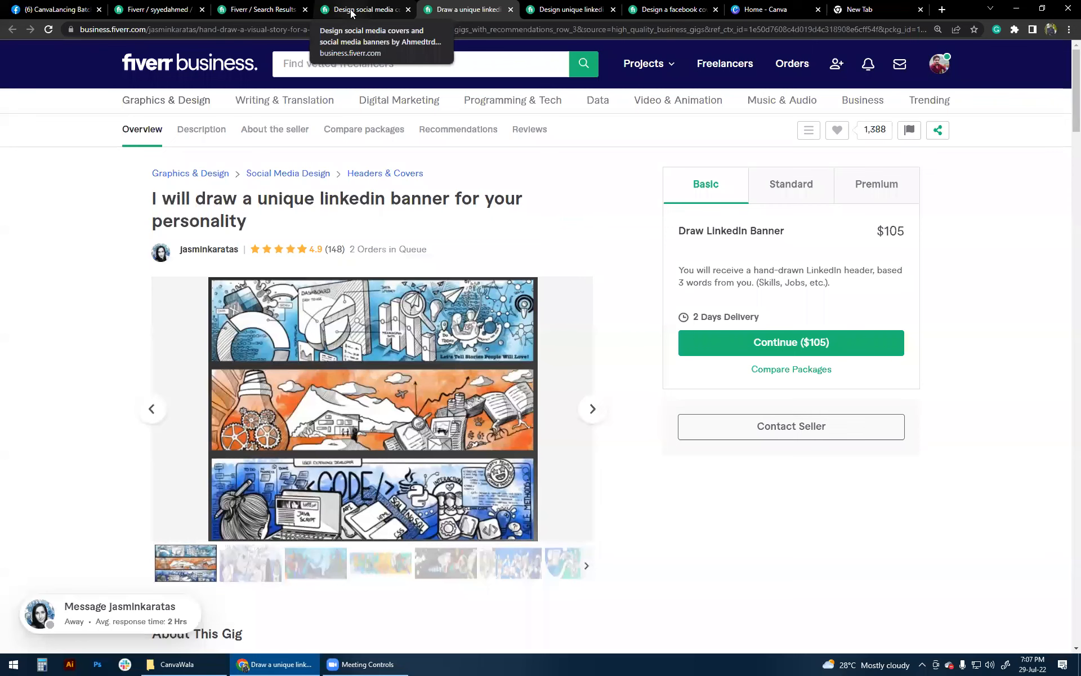
left_click_drag(382, 202, 325, 202)
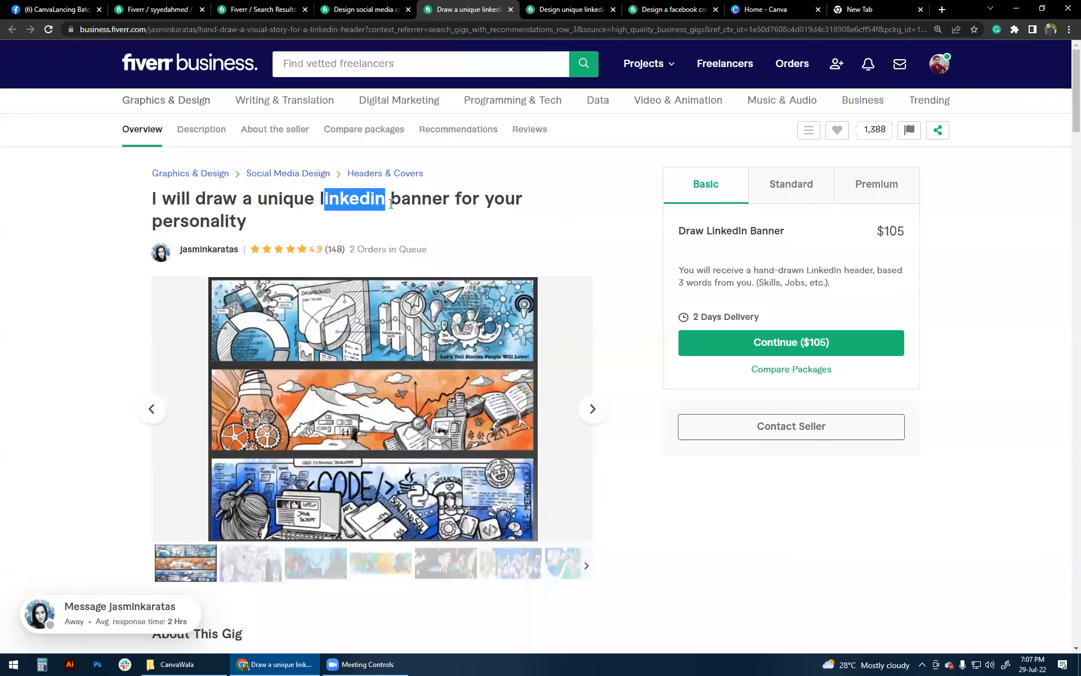
left_click_drag(391, 203, 449, 203)
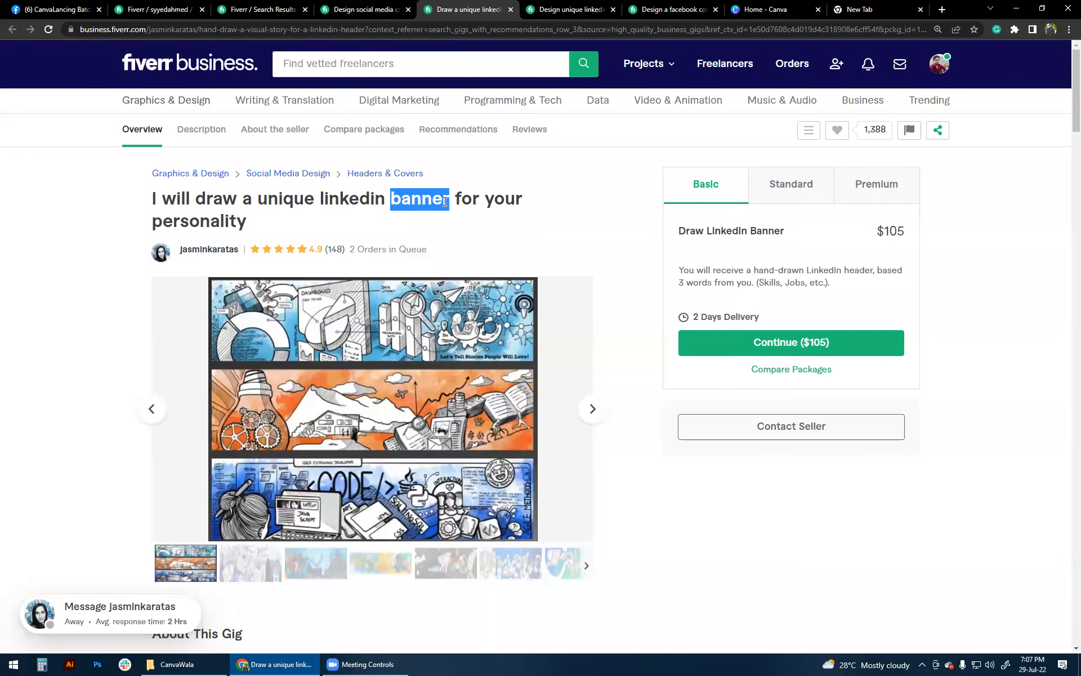
Review the LinkedIn banner search results for title wording used by competing gigs
left_click(253, 9)
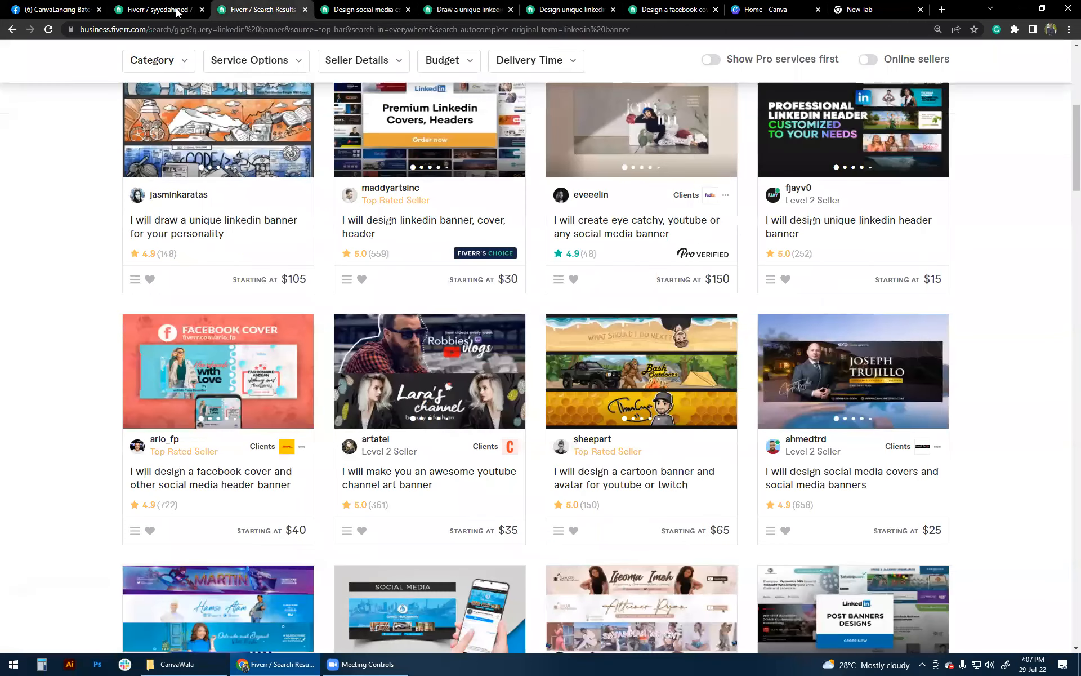
left_click(157, 9)
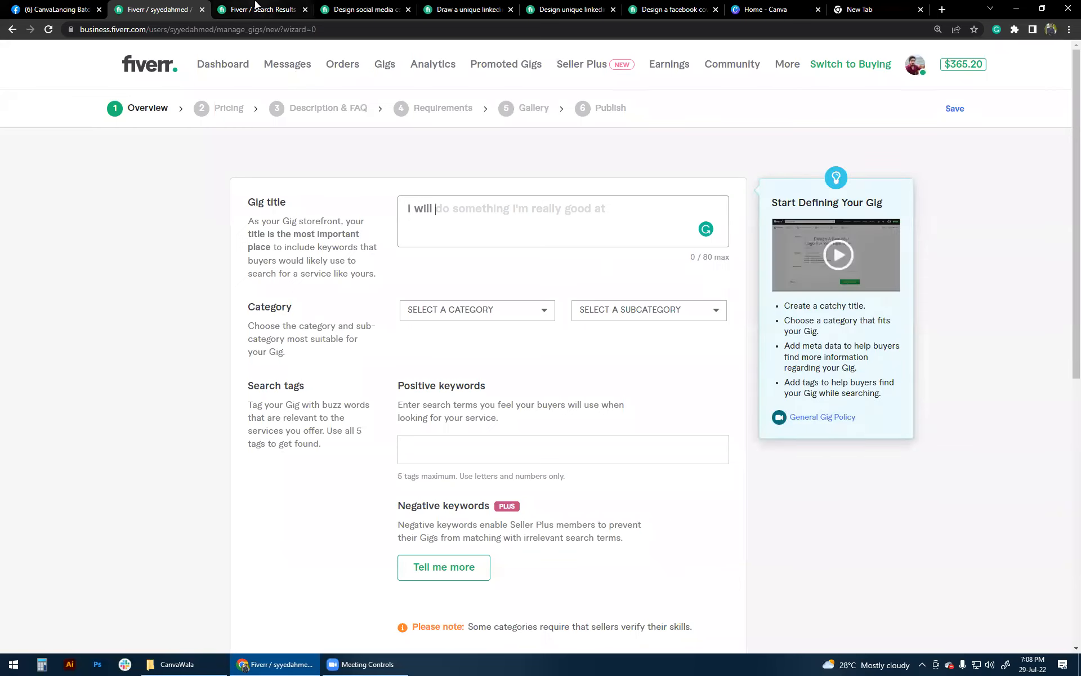
key("ctrl+Tab")
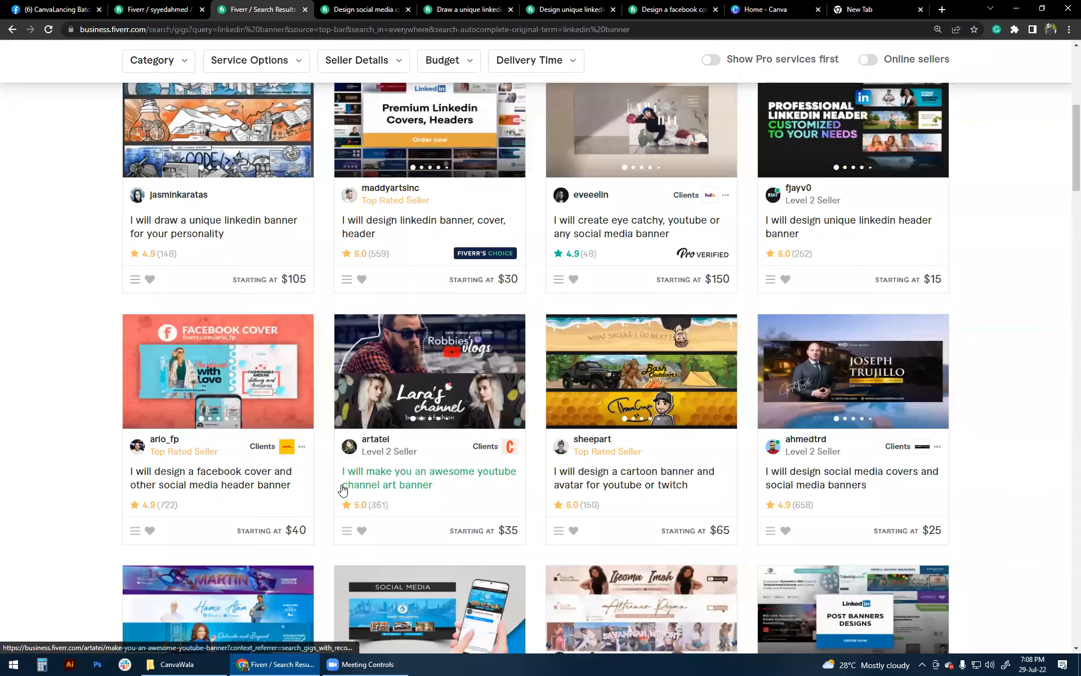
scroll(763, 477, "down", 3)
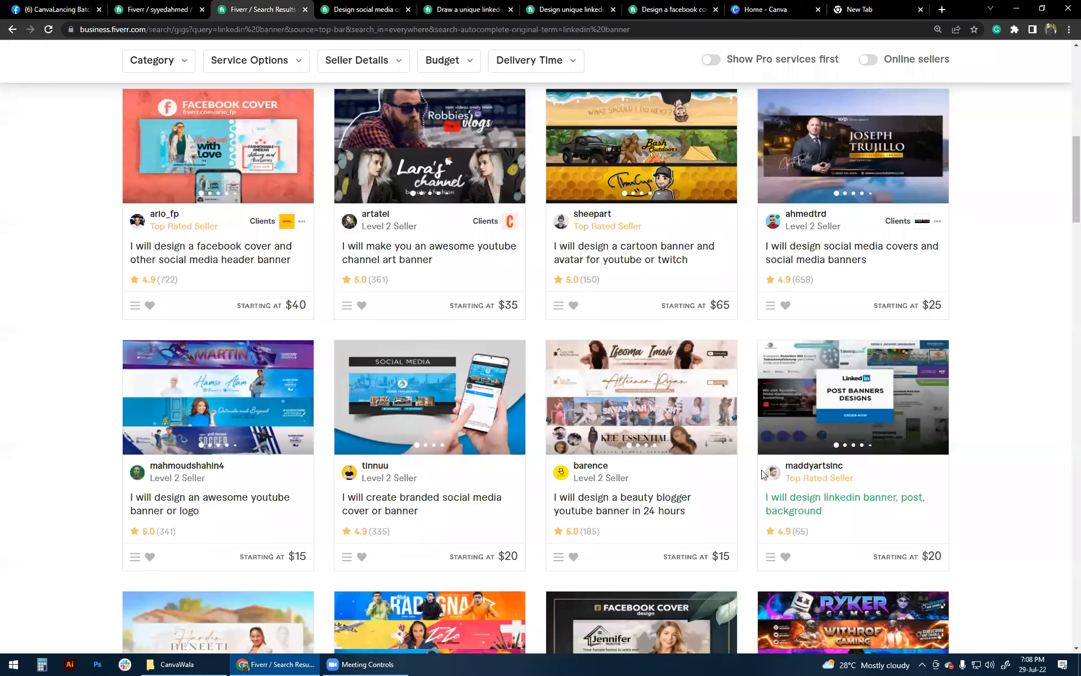
Return to the new gig form and start the gig title with "design a professional linkedin banner"
key("ctrl+shift+Tab")
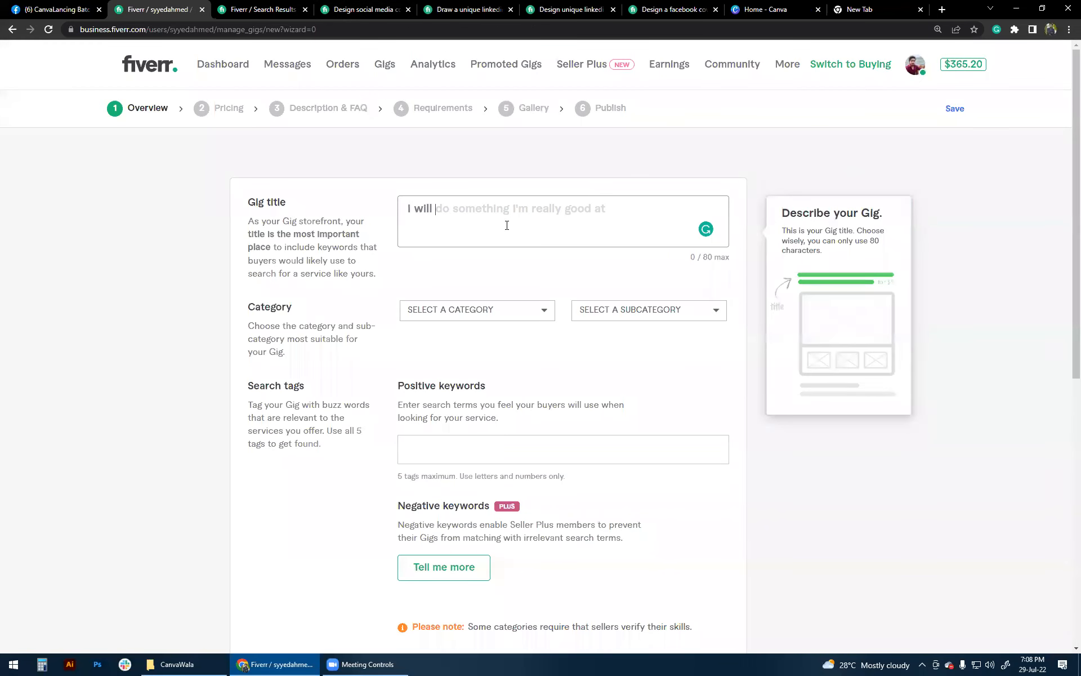
type("design")
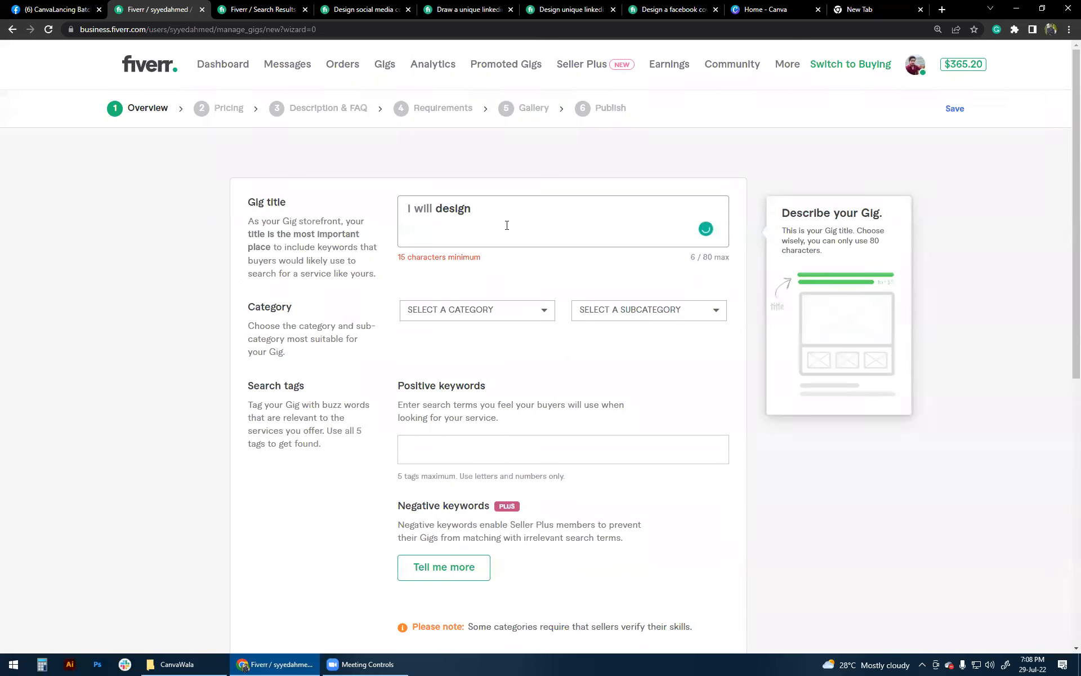
type("a professional link")
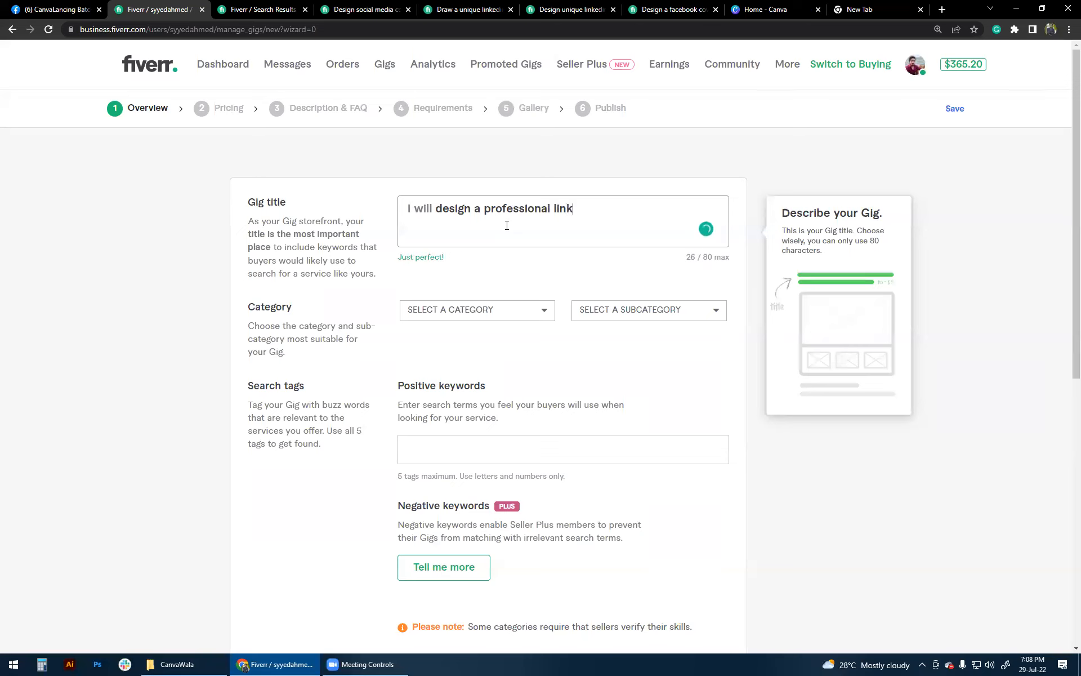
type("edin banner")
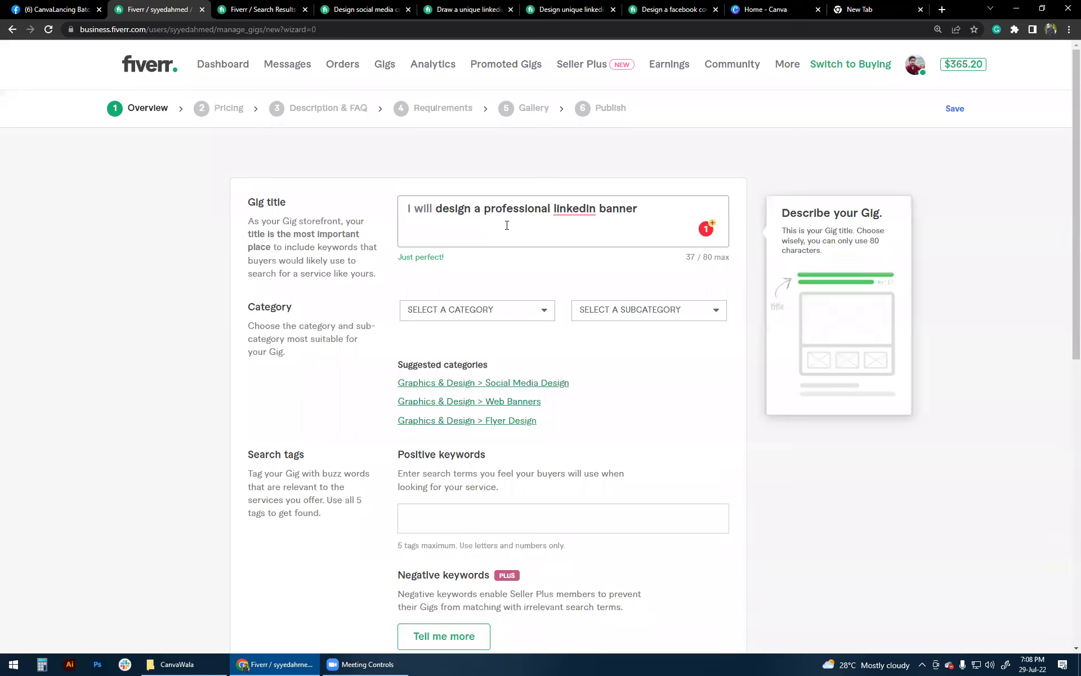
Extend the gig title with "& header for your business."
type(", ab")
key("BackSpace")
type("nd")
key("BackSpace")
key("BackSpace")
key("BackSpace")
type("& header ")
type("for your ")
type("vusiness")
key("BackSpace")
key("BackSpace")
key("BackSpace")
key("BackSpace")
key("BackSpace")
key("BackSpace")
key("BackSpace")
key("BackSpace")
type("busienss")
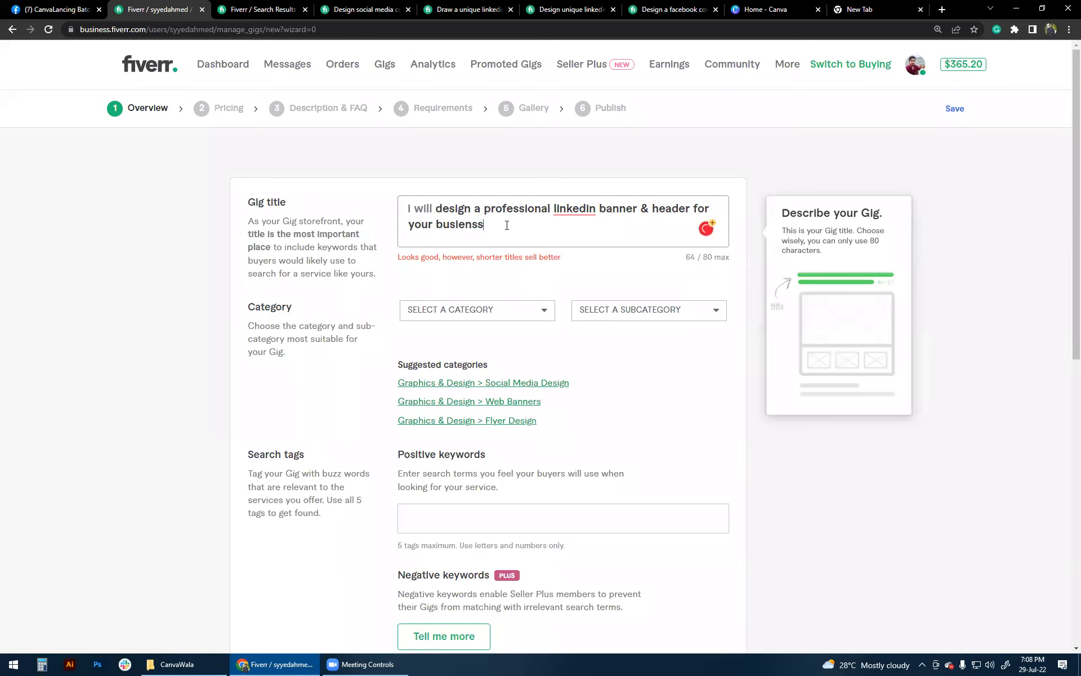
key("BackSpace")
key("BackSpace")
key("BackSpace")
key("BackSpace")
type("ness.")
Correct the capitalization of "linkedin" to "LinkedIn" in the gig title and remove the final period
mouse_move(573, 214)
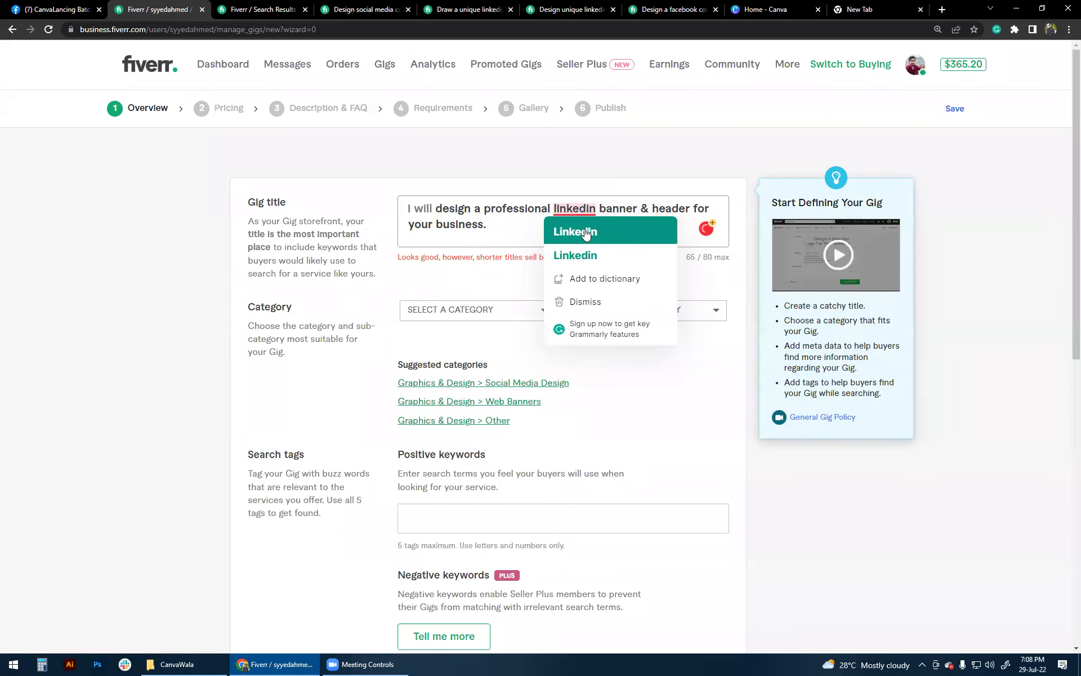
left_click(585, 233)
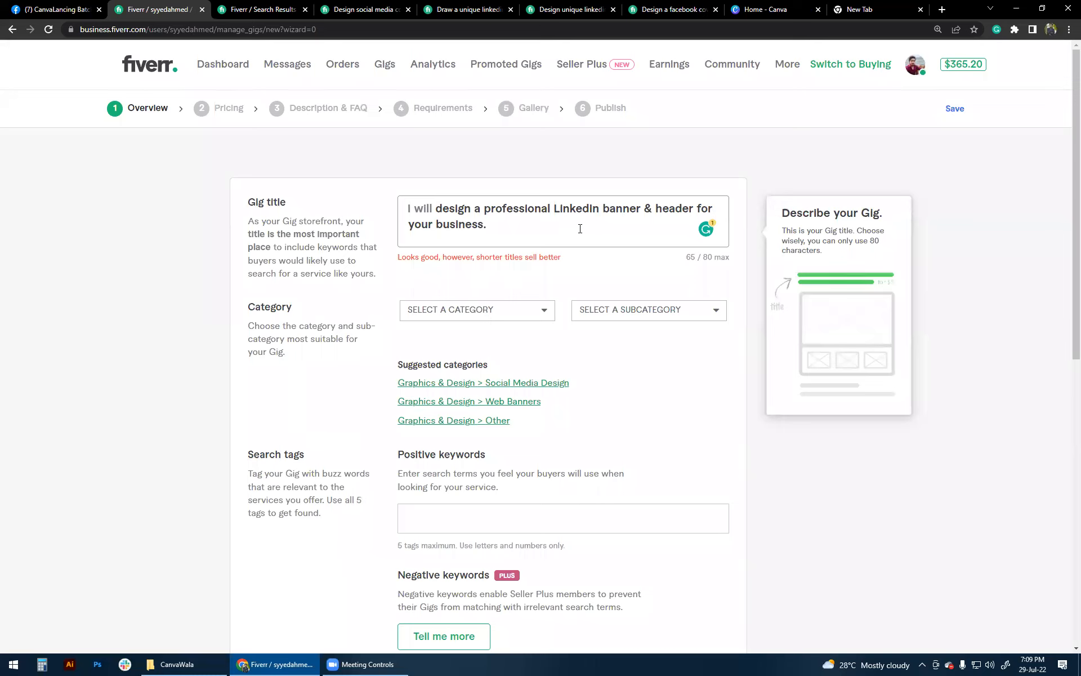
key("BackSpace")
left_click(451, 226)
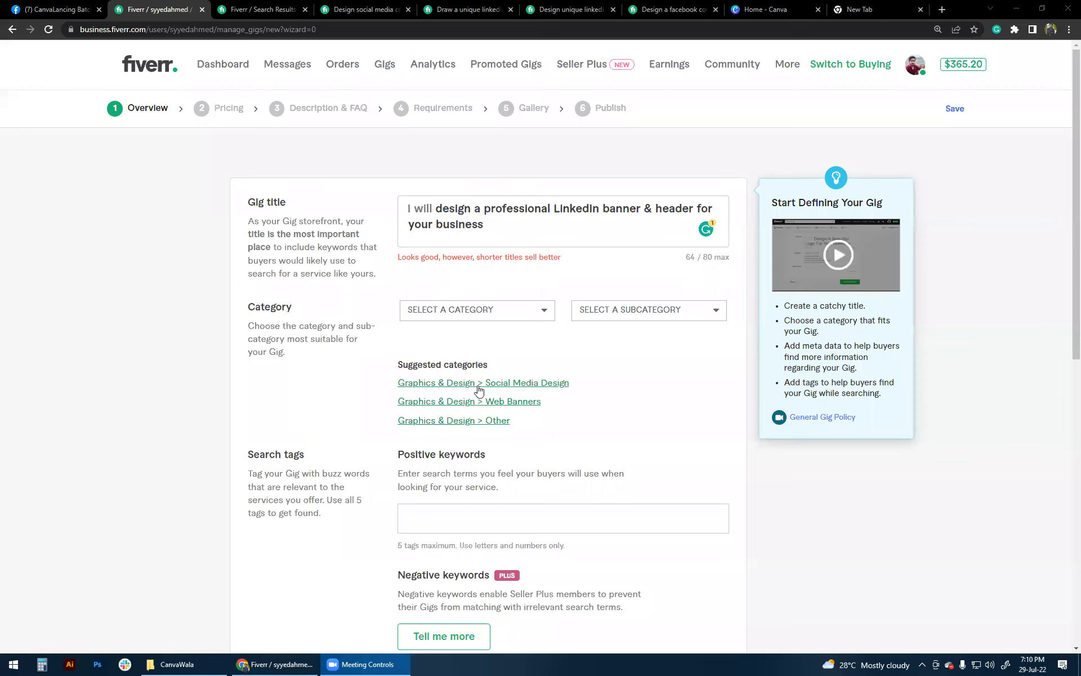
Apply the suggested category Graphics & Design > Social Media Design and check the subcategory choices
left_click(541, 387)
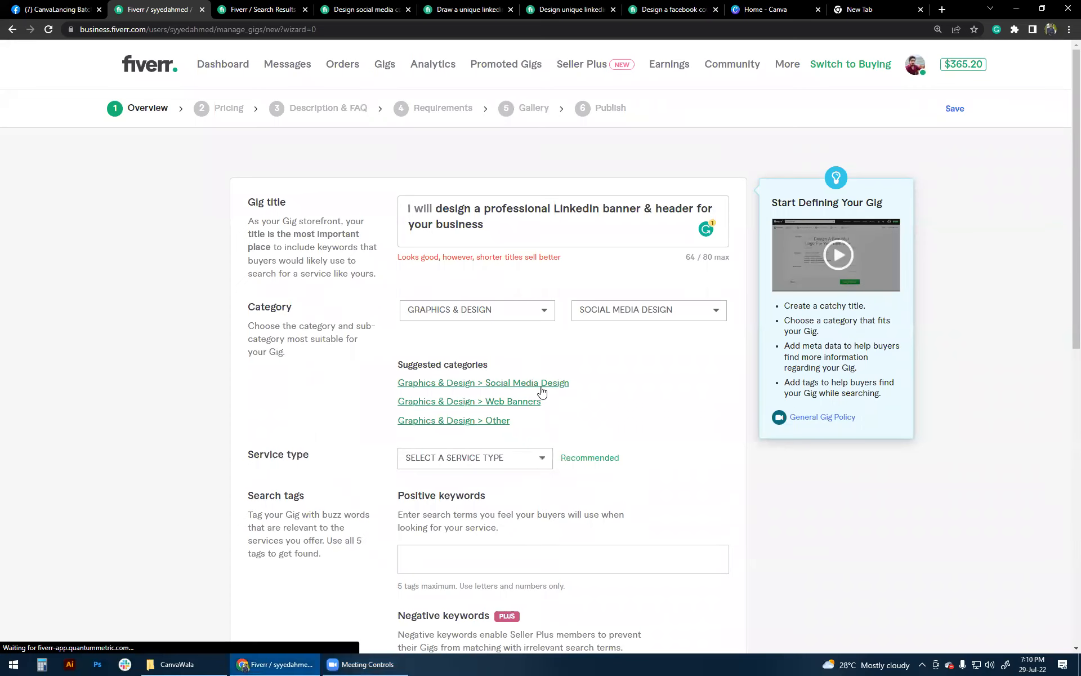
scroll(541, 386, "down", 2)
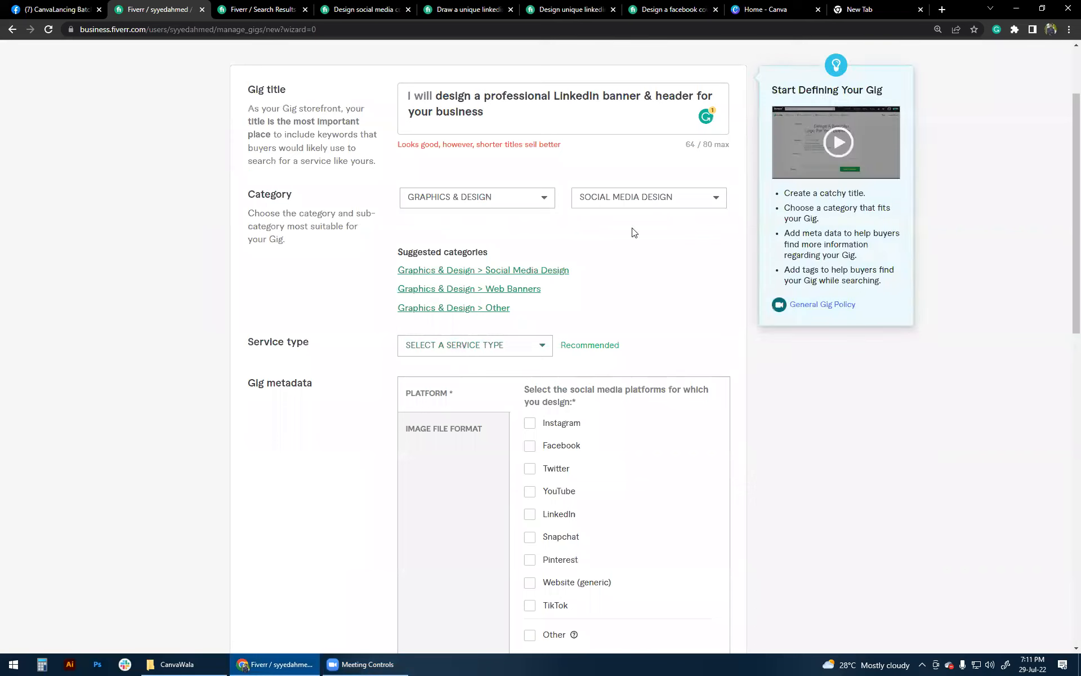
left_click(666, 204)
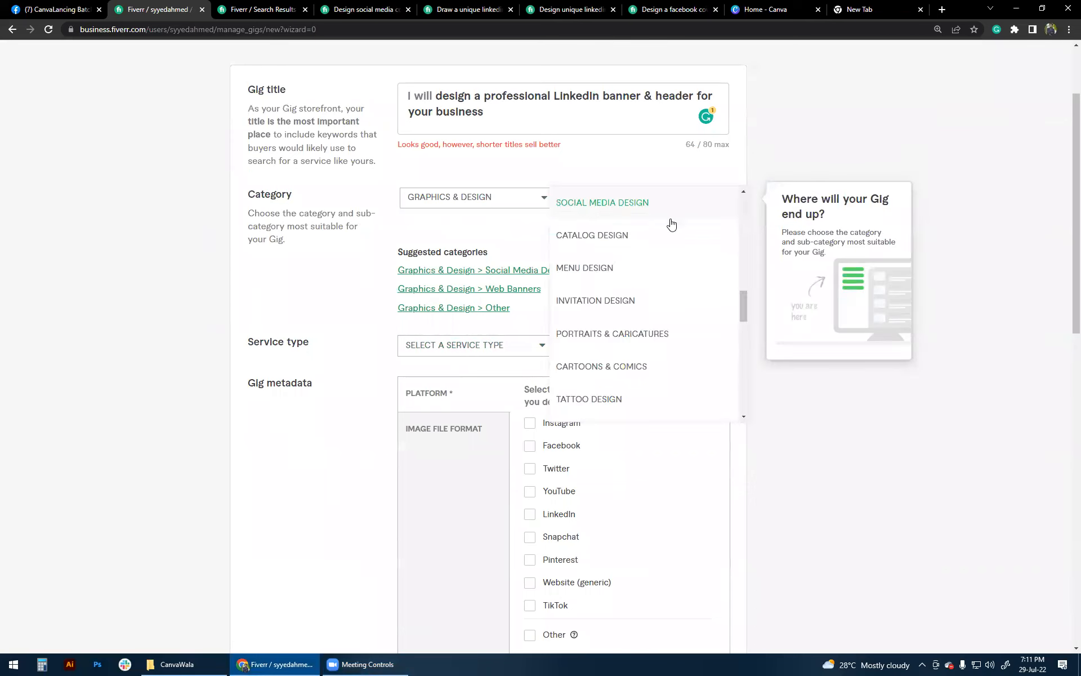
left_click(228, 293)
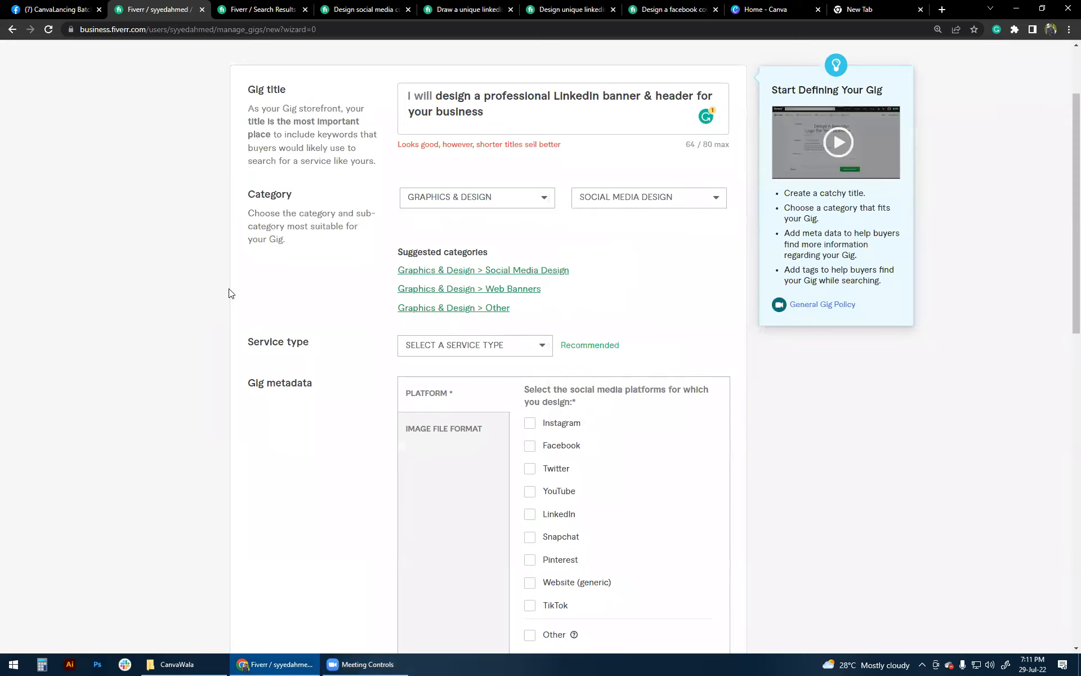
Set the gig's service type to Headers & Covers
left_click(456, 345)
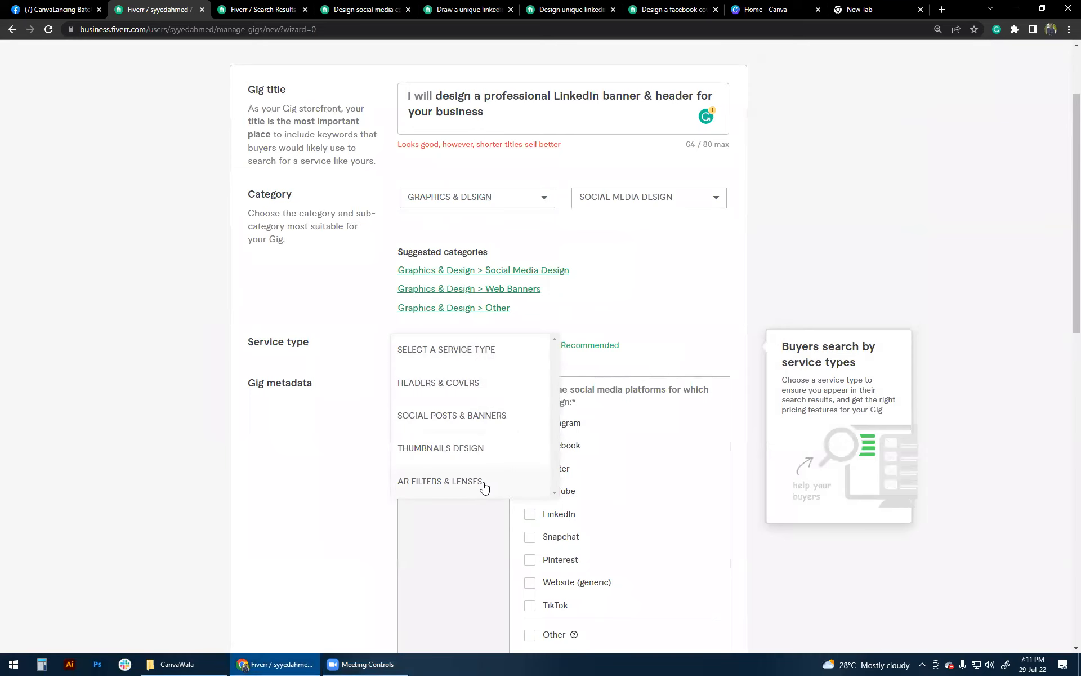
scroll(485, 455, "down", 1)
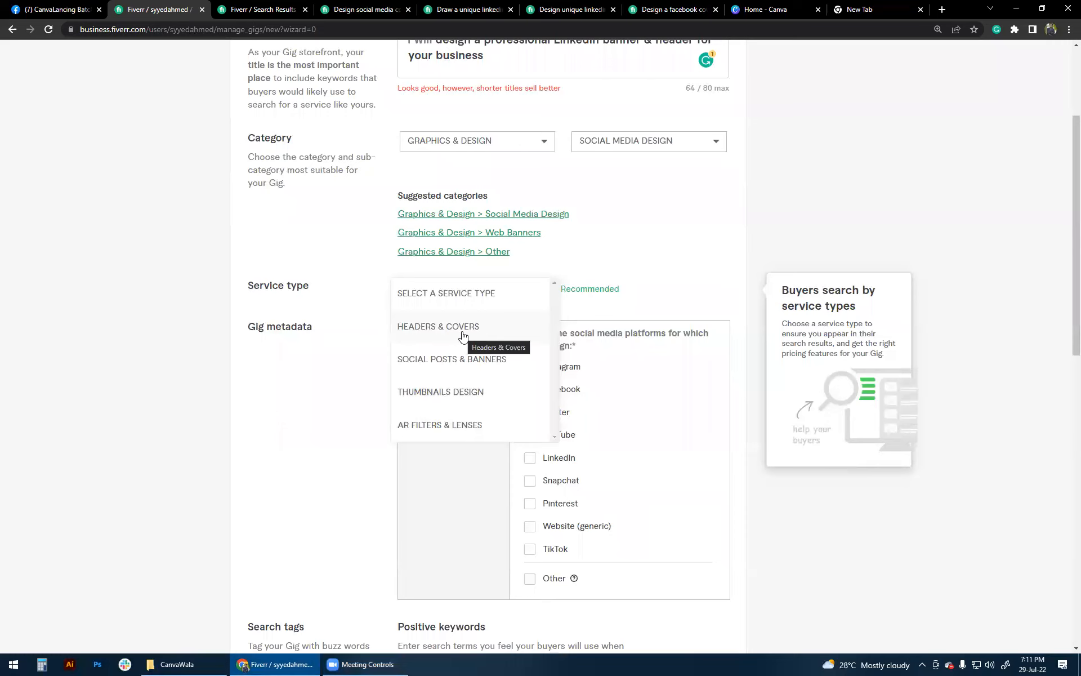
left_click(462, 333)
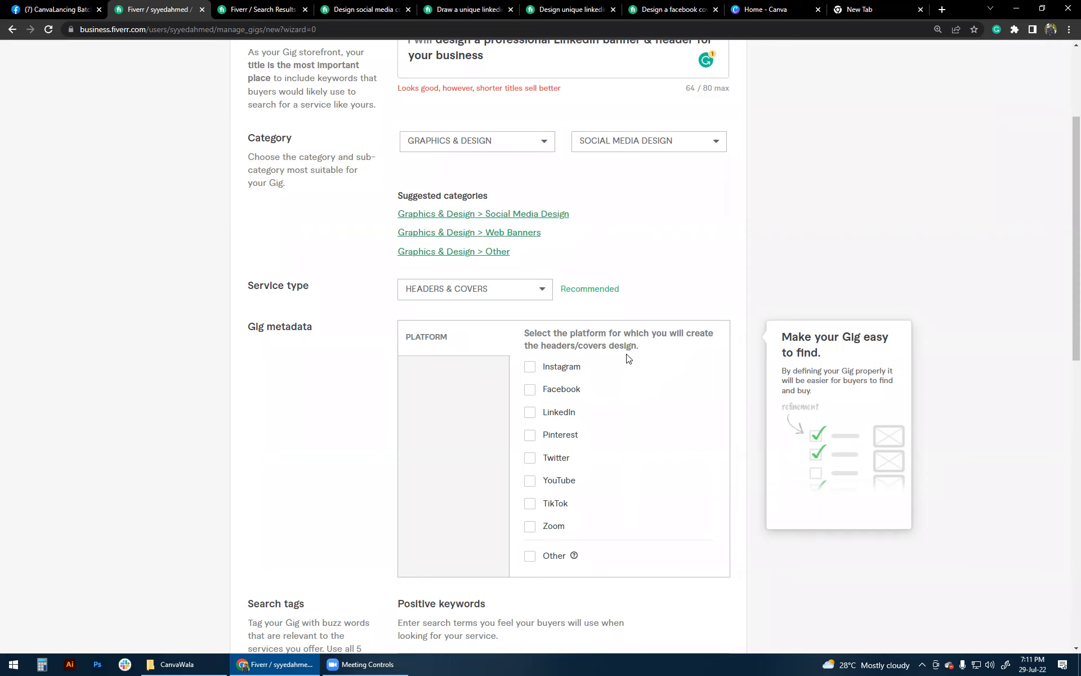
Mark Facebook, LinkedIn, Pinterest and Twitter as the gig's platforms in the metadata
left_click(531, 389)
left_click(531, 414)
left_click(530, 435)
left_click(531, 459)
left_click_drag(548, 399, 544, 393)
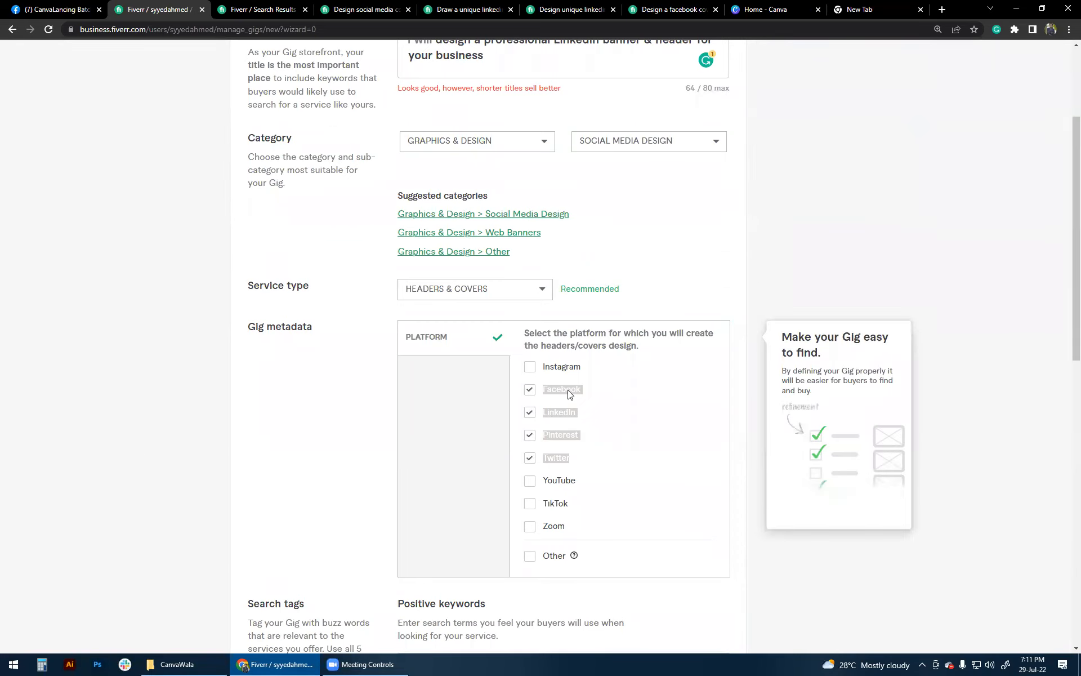
left_click(618, 415)
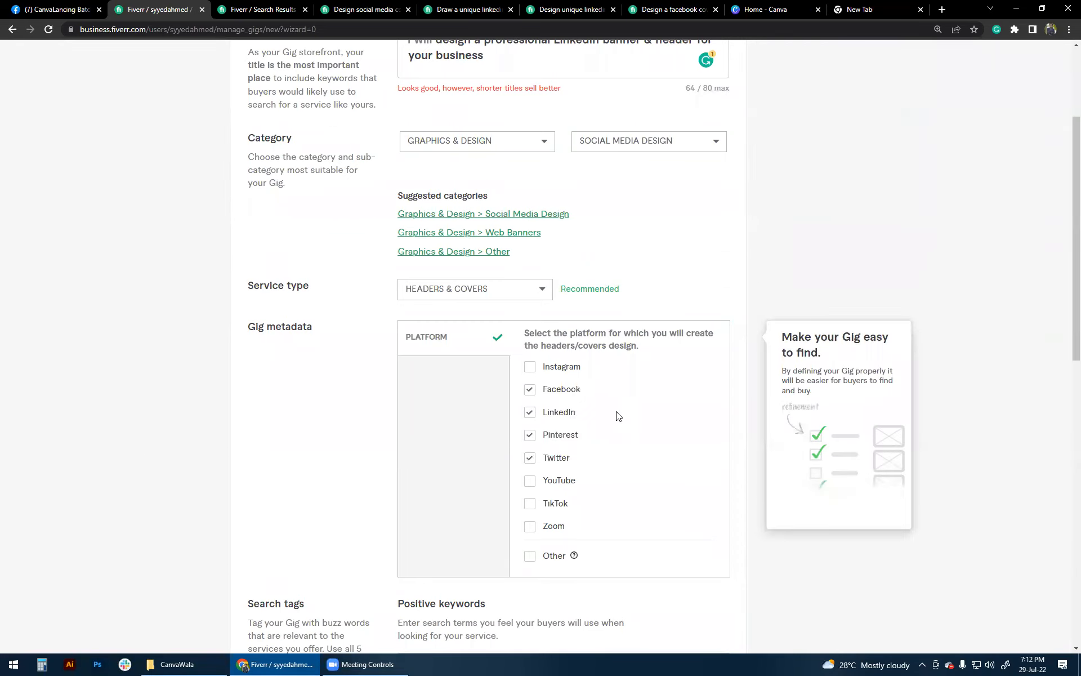
Examine and highlight the related tags on the competitor's social media covers and banners gig for positive keyword ideas
scroll(618, 416, "down", 5)
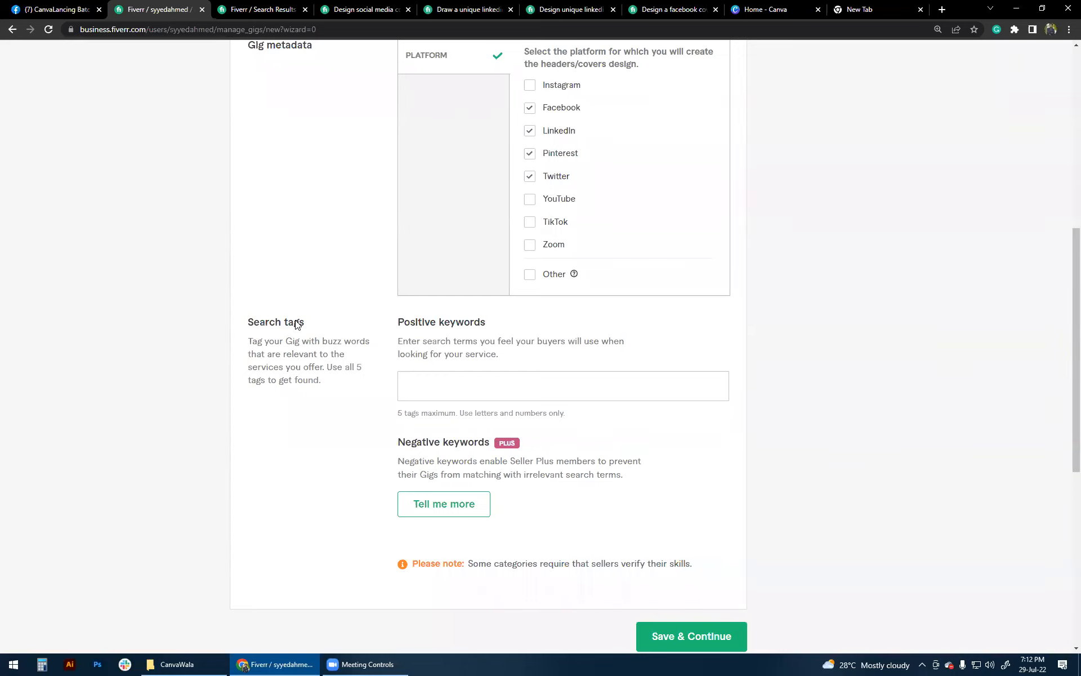
left_click(487, 393)
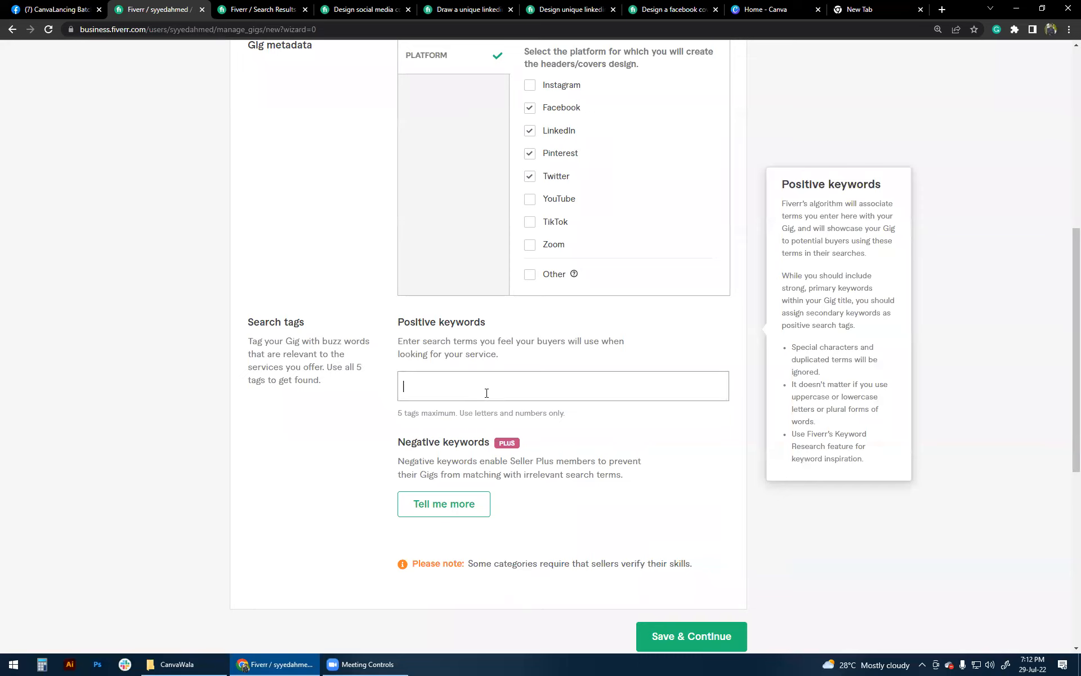
left_click(248, 9)
key("ctrl+Tab")
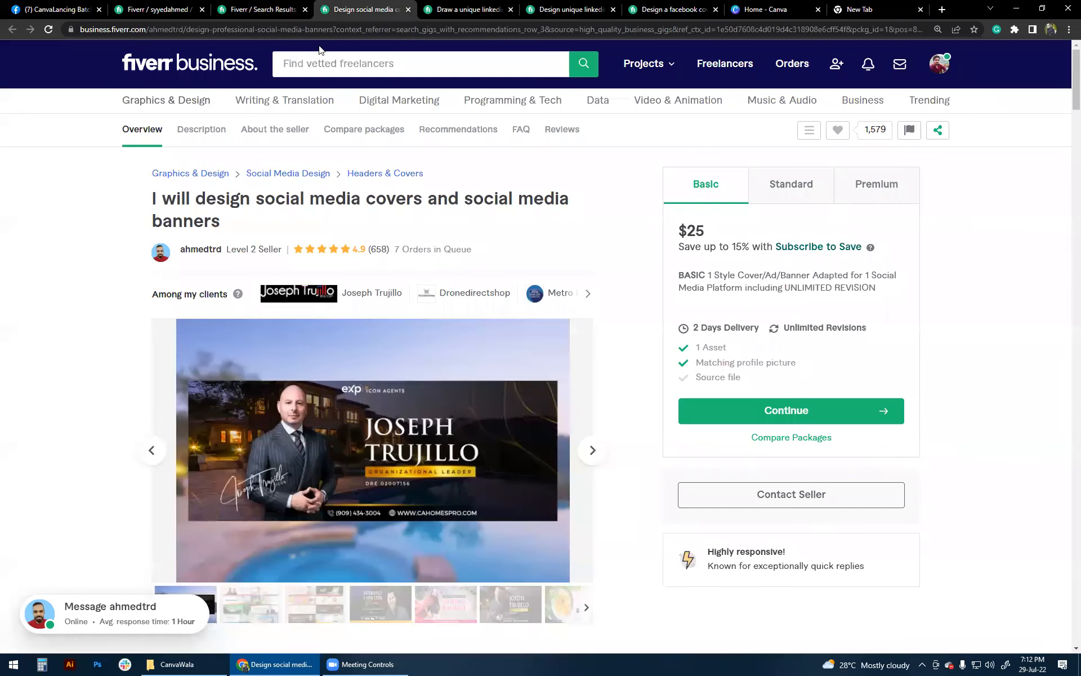
scroll(77, 354, "down", 4)
scroll(77, 353, "down", 20)
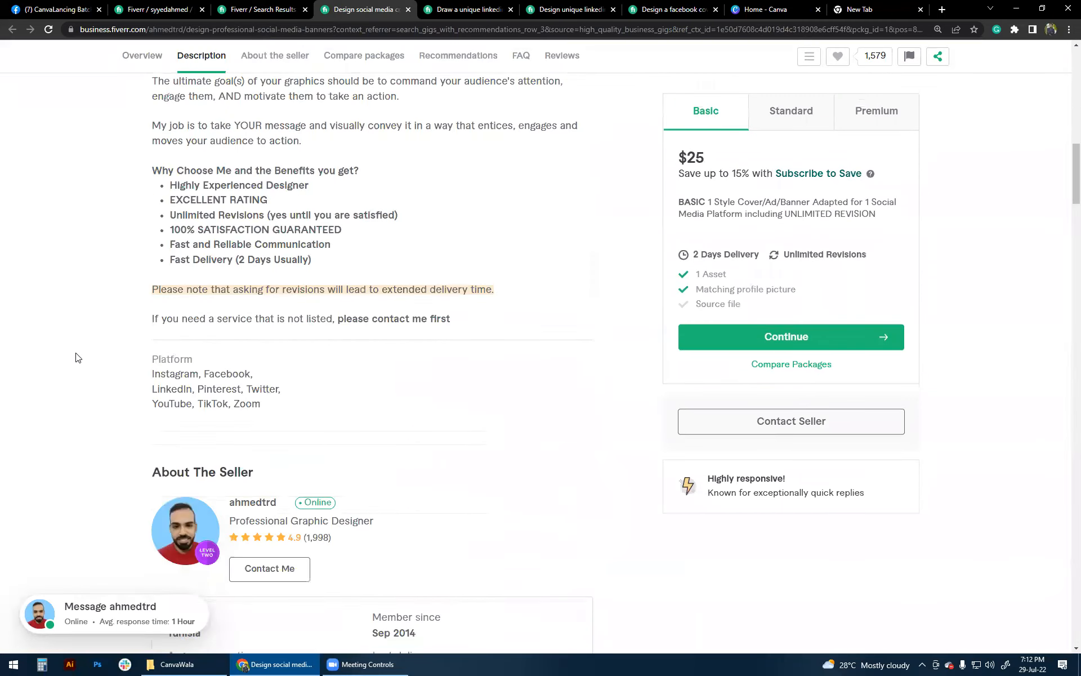
scroll(77, 359, "down", 20)
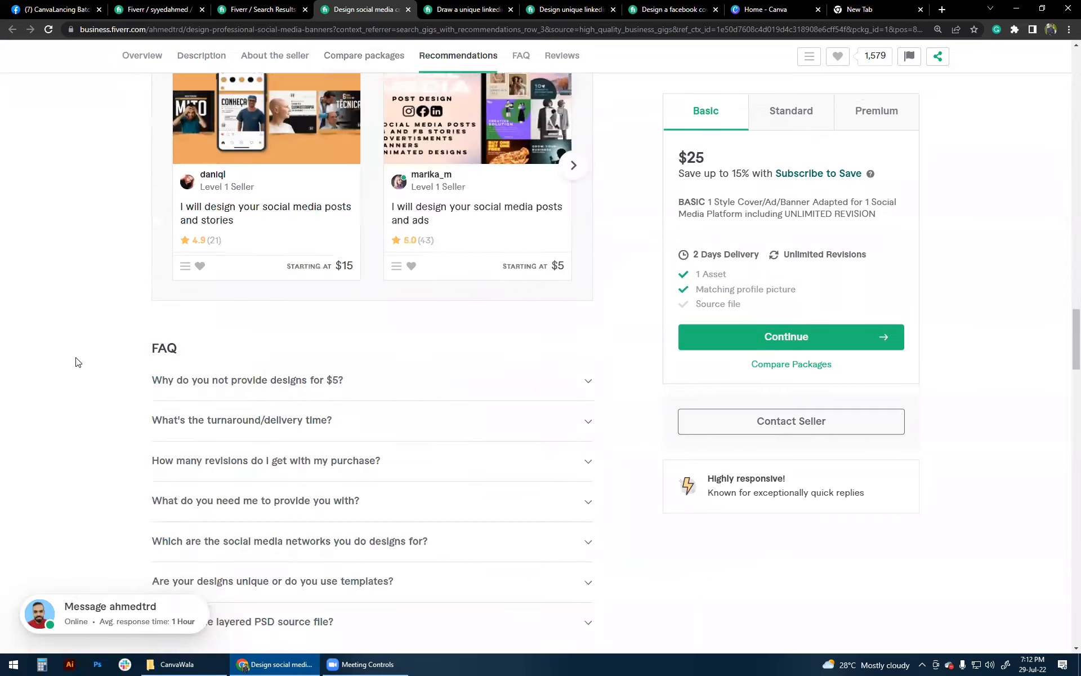
scroll(77, 362, "down", 20)
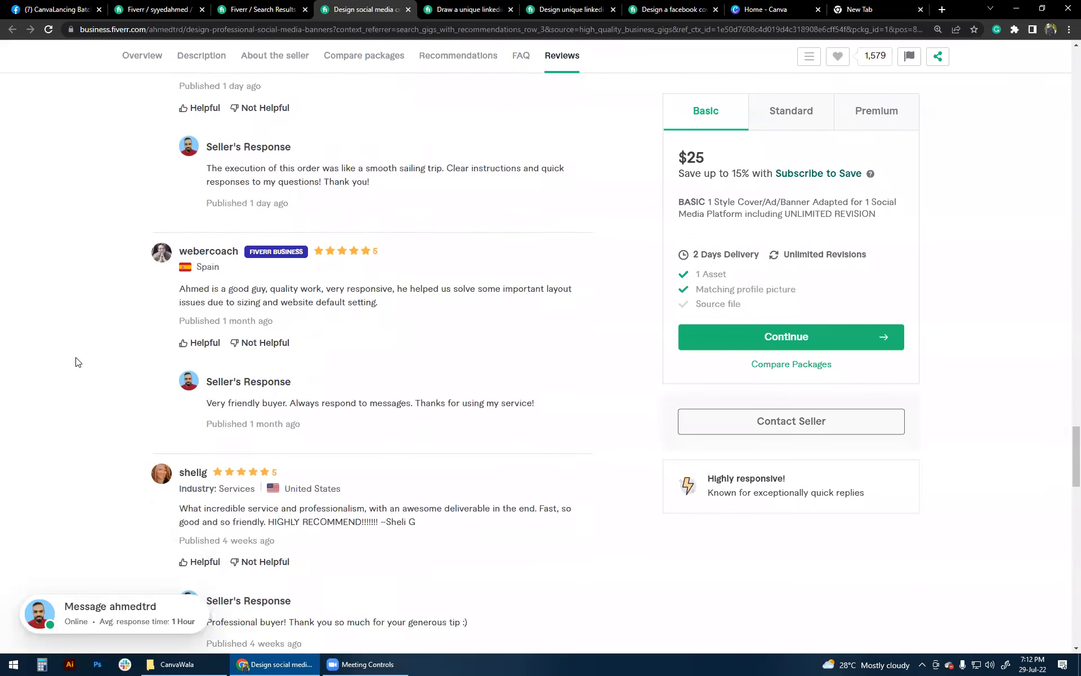
scroll(77, 361, "down", 2)
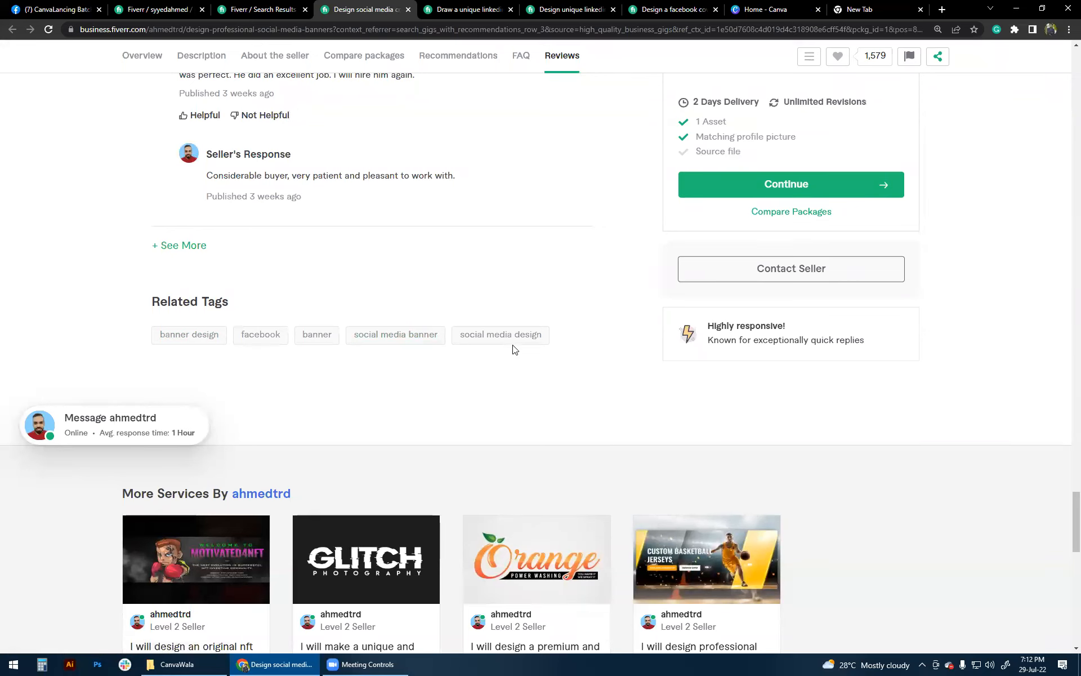
left_click_drag(567, 337, 142, 336)
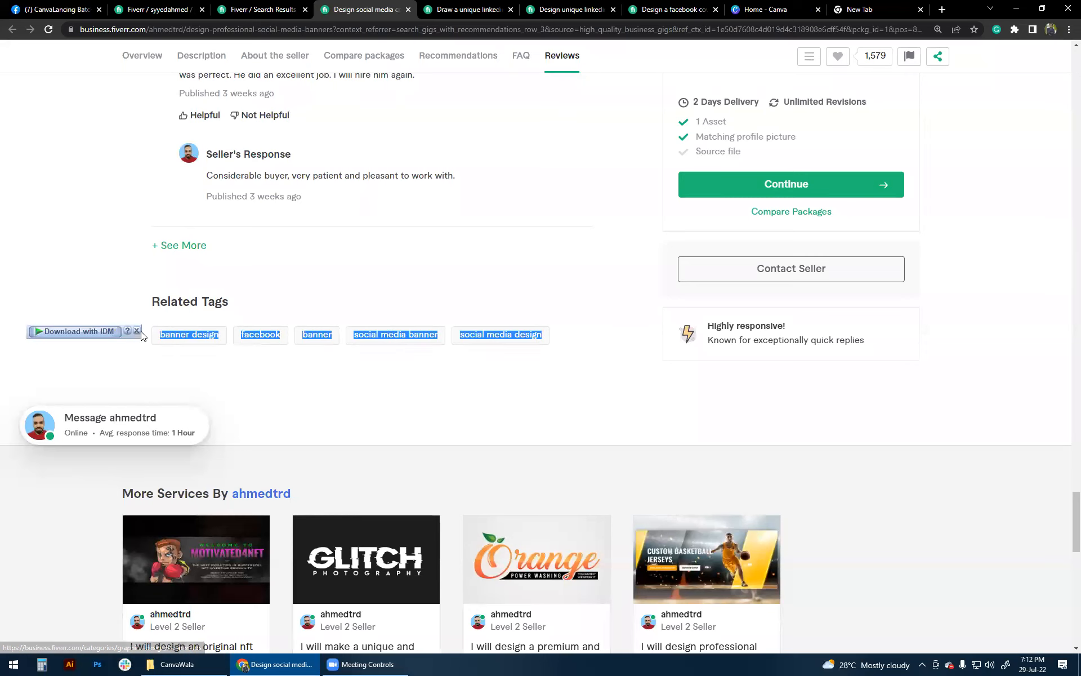
Examine the related tags on the "draw a unique linkedin banner" gig and return to its title
left_click(467, 9)
scroll(604, 453, "down", 5)
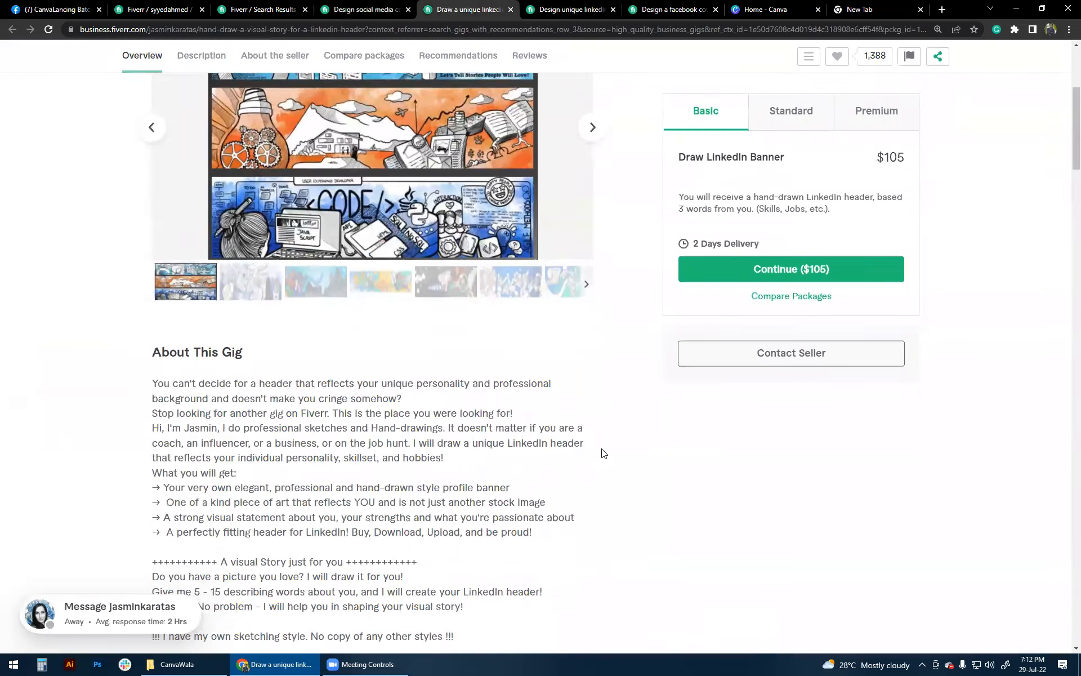
scroll(604, 453, "down", 20)
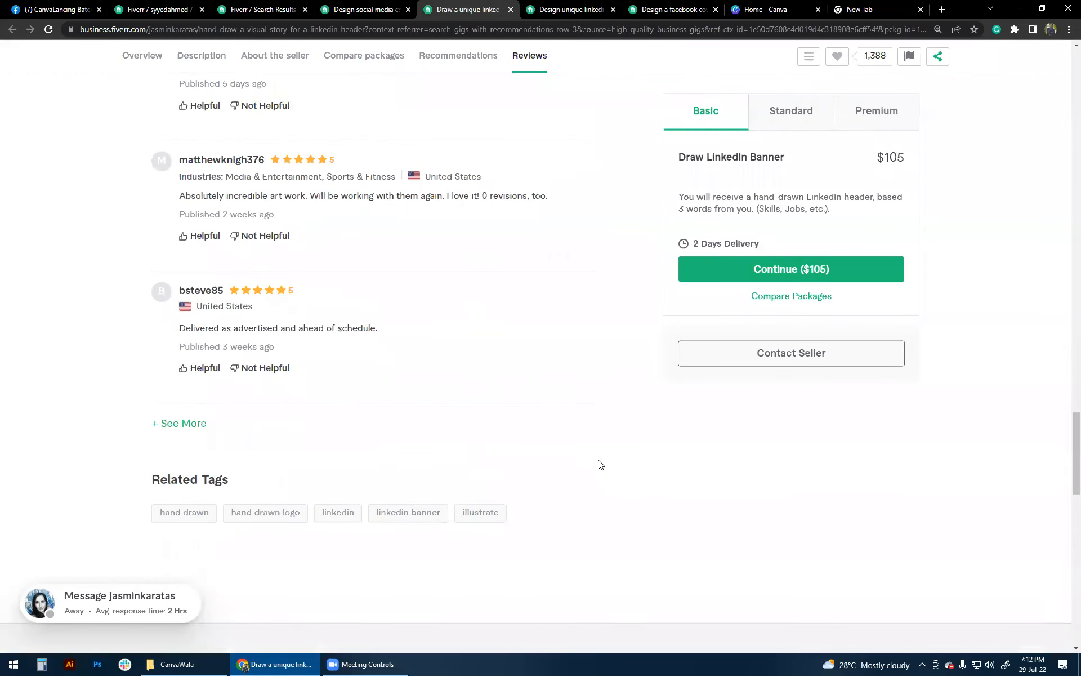
scroll(600, 464, "down", 6)
scroll(241, 381, "up", 3)
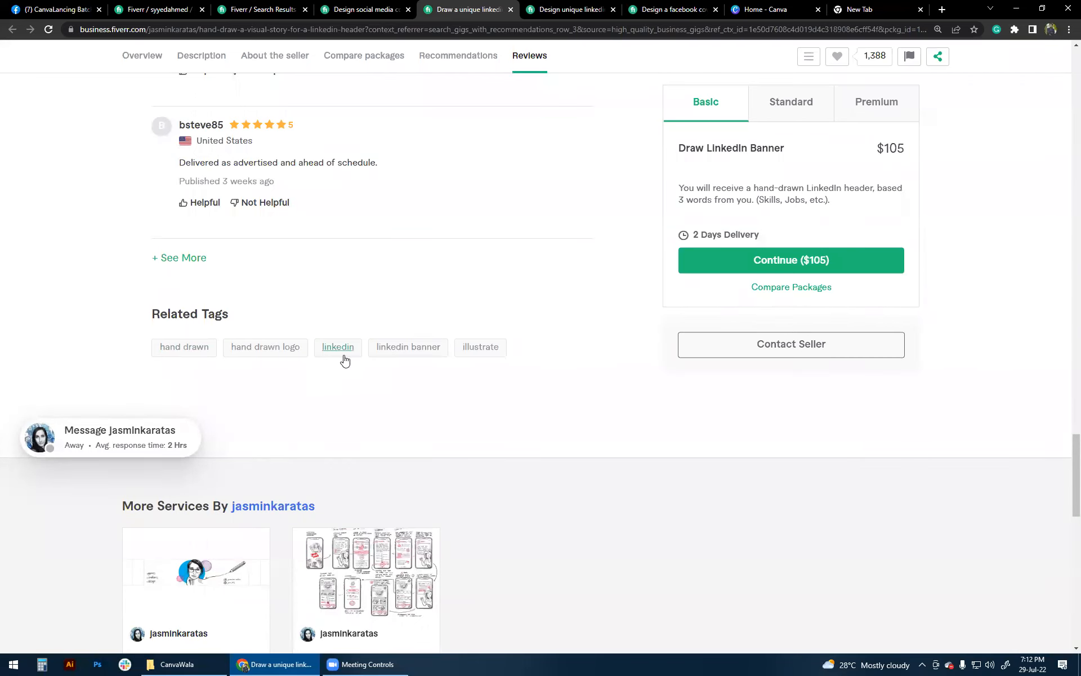
scroll(458, 447, "up", 20)
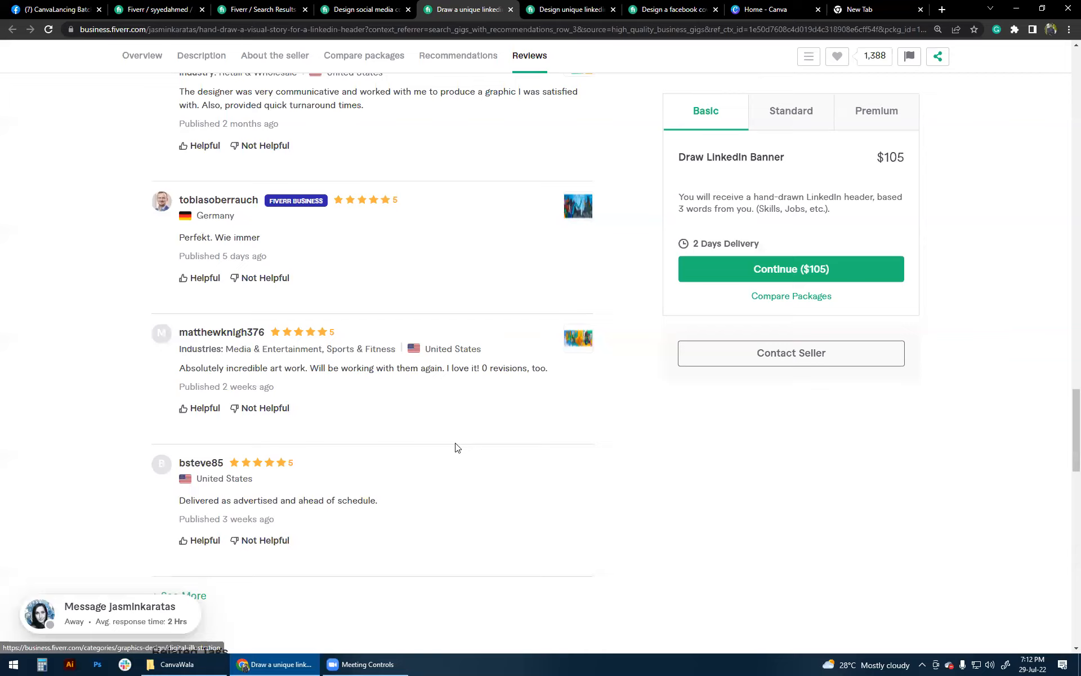
scroll(458, 448, "up", 8)
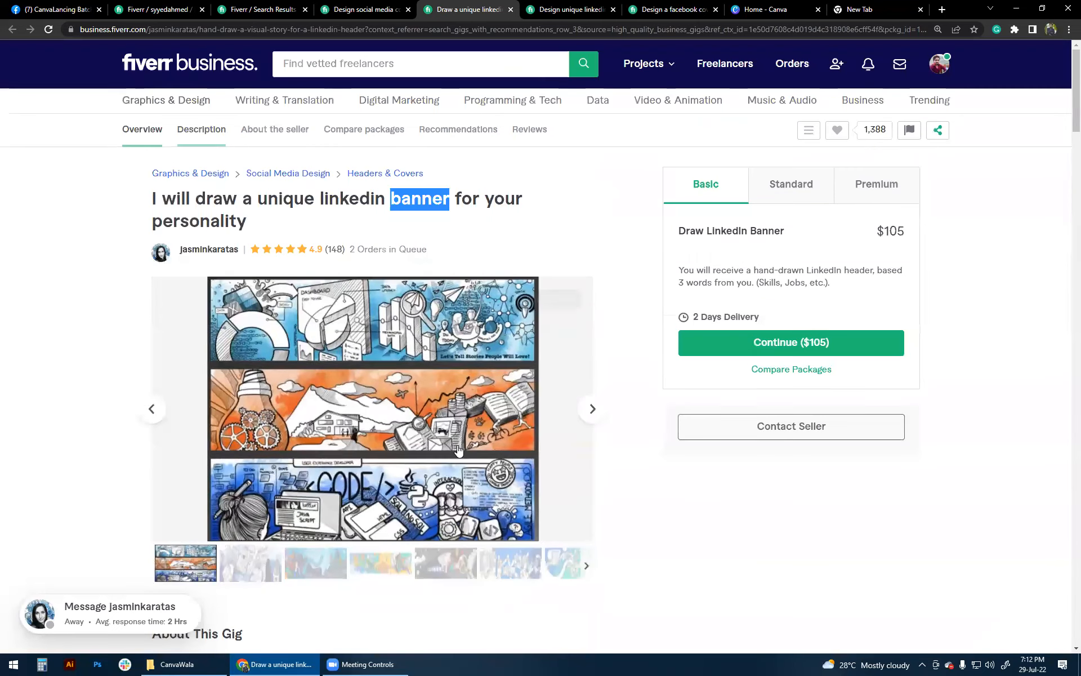
left_click(585, 232)
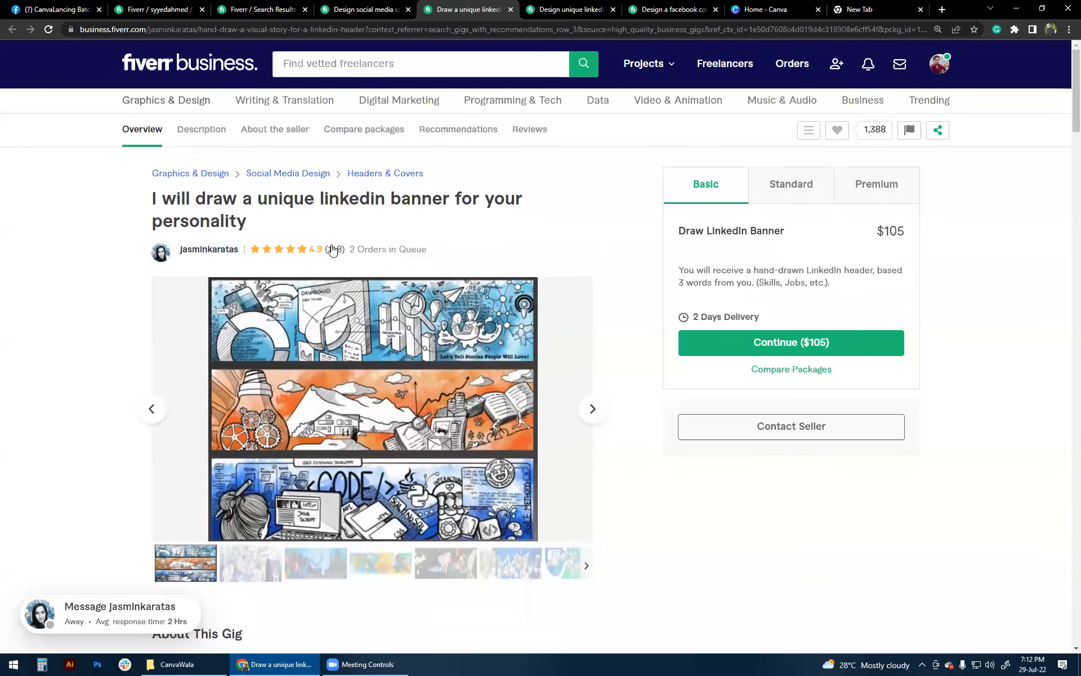
Review the packages, buyer reviews and related tags on the hand-drawn LinkedIn banner gig for keyword ideas
scroll(503, 367, "down", 10)
scroll(503, 366, "down", 20)
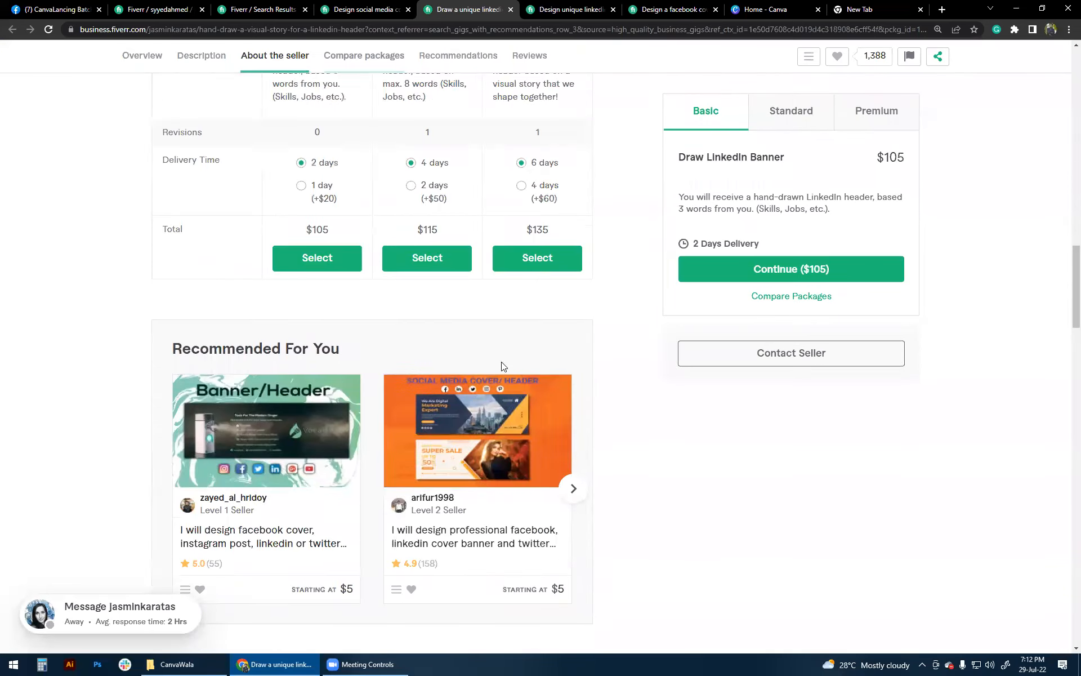
scroll(503, 367, "down", 3)
scroll(495, 367, "up", 5)
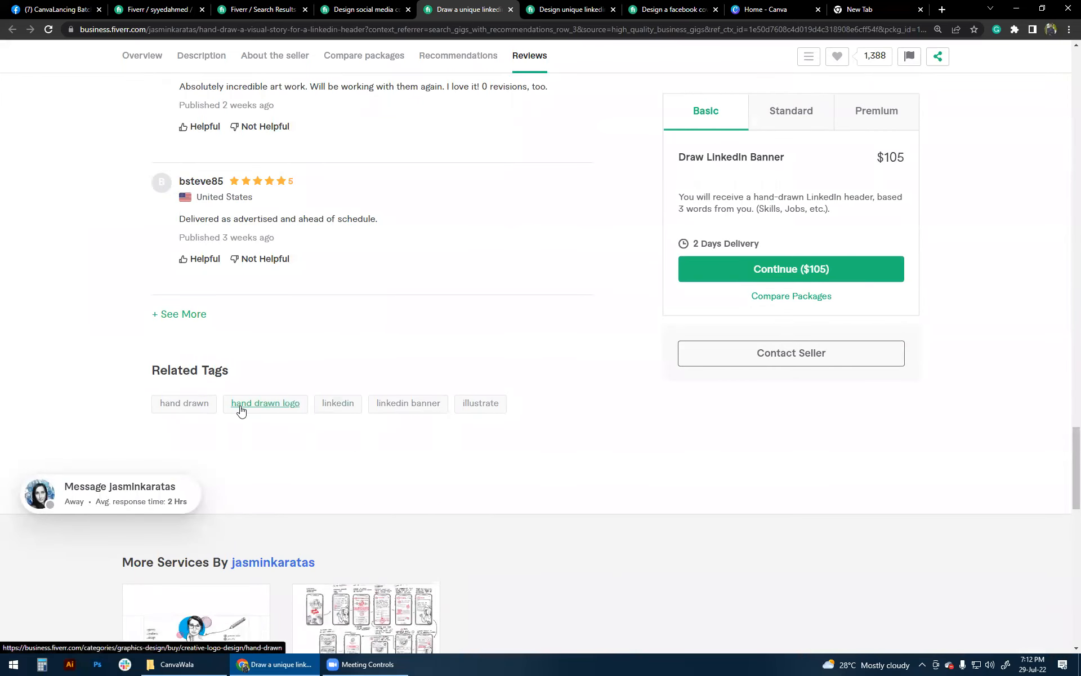
scroll(278, 378, "up", 20)
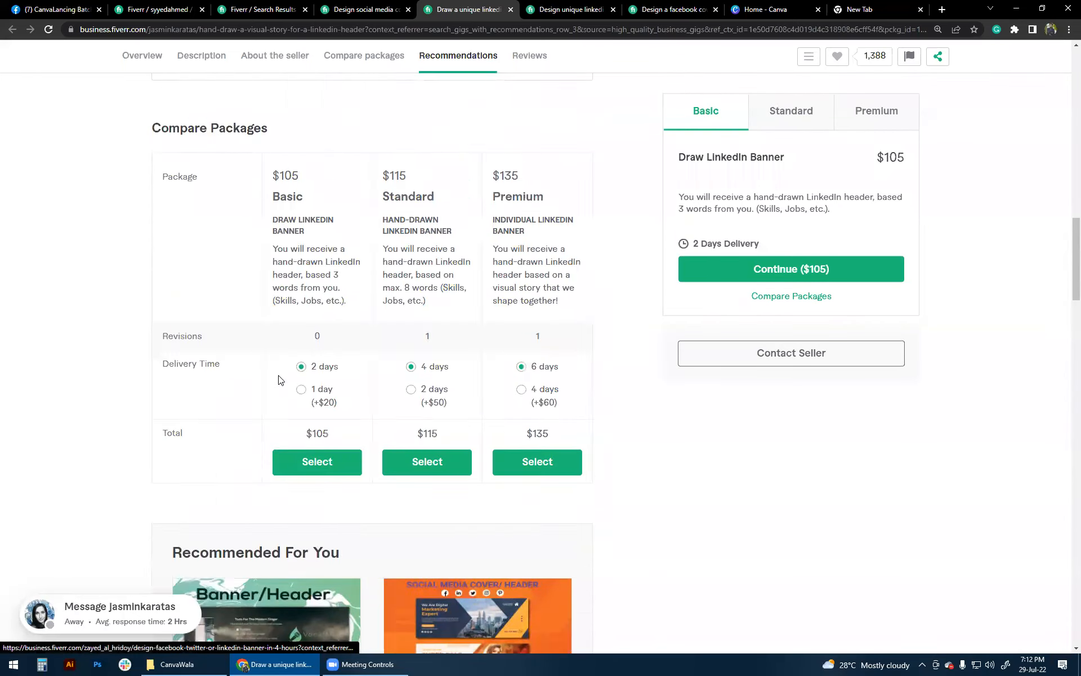
scroll(279, 374, "up", 10)
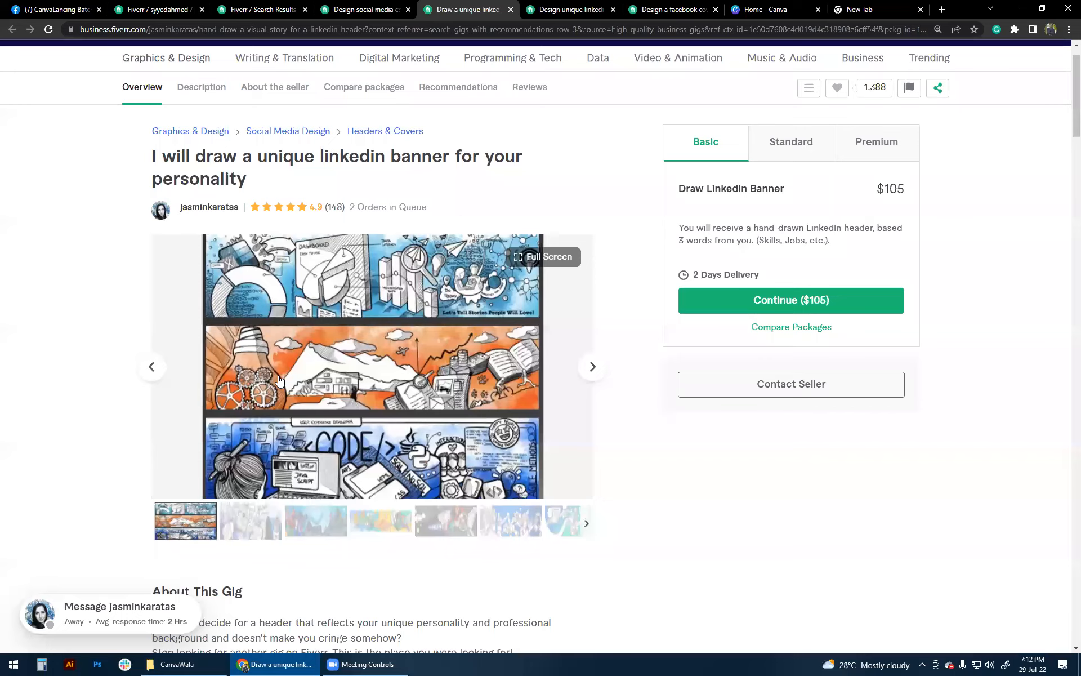
scroll(618, 437, "down", 20)
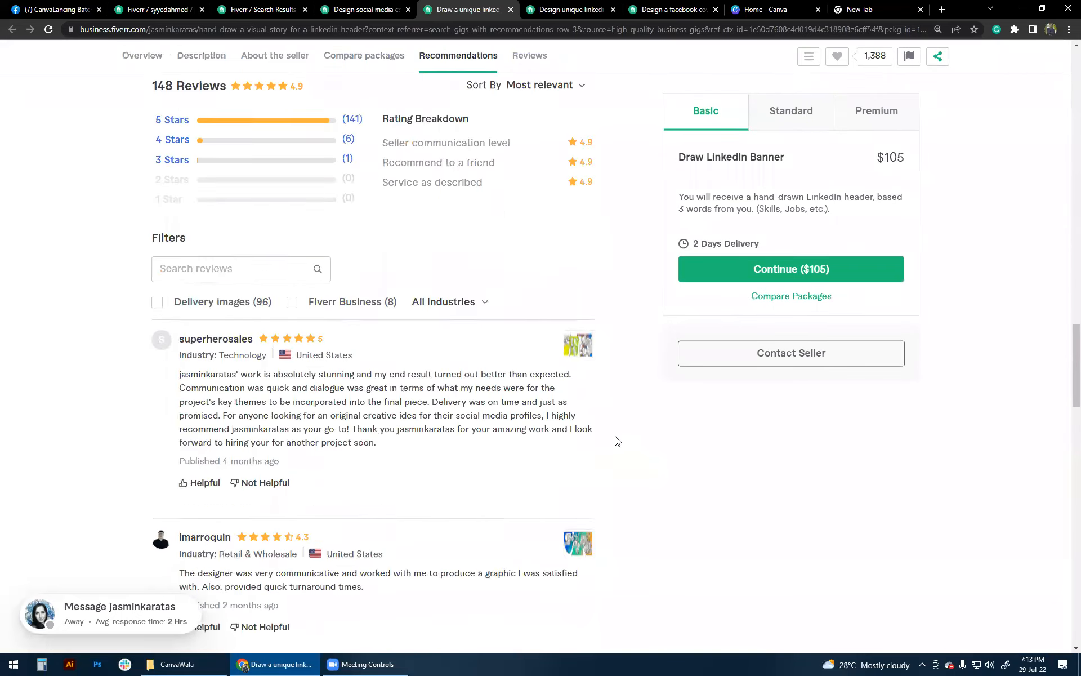
scroll(617, 441, "down", 15)
scroll(618, 443, "up", 3)
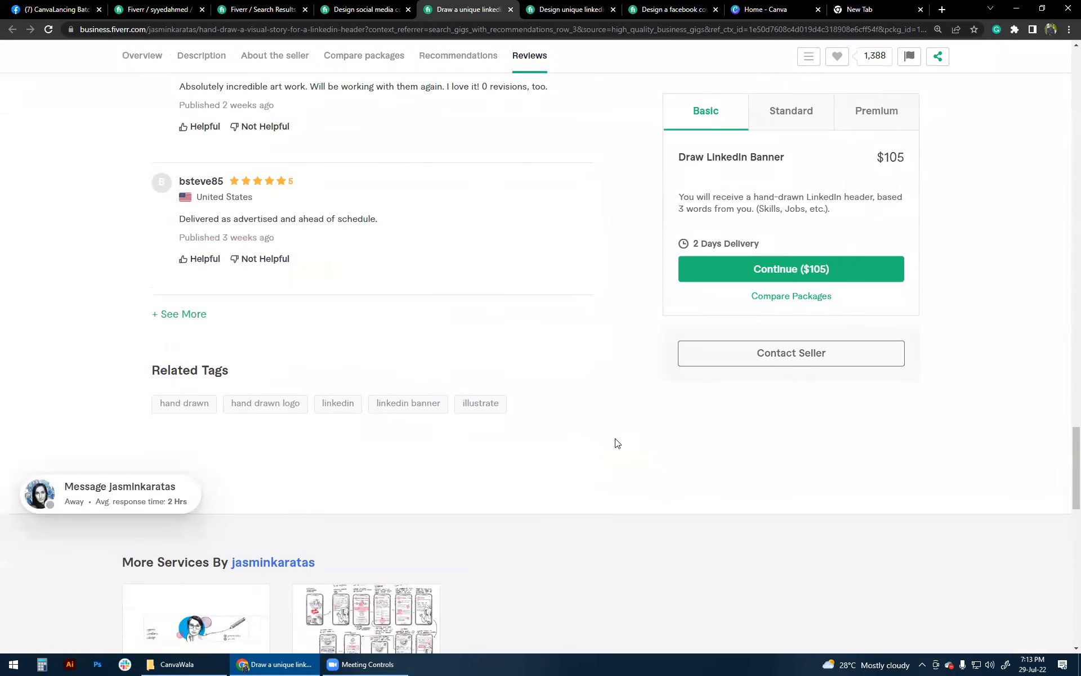
Examine the related tags on the "design unique linkedin header banner" gig and on the Facebook cover and social media header banner gig
left_click(587, 10)
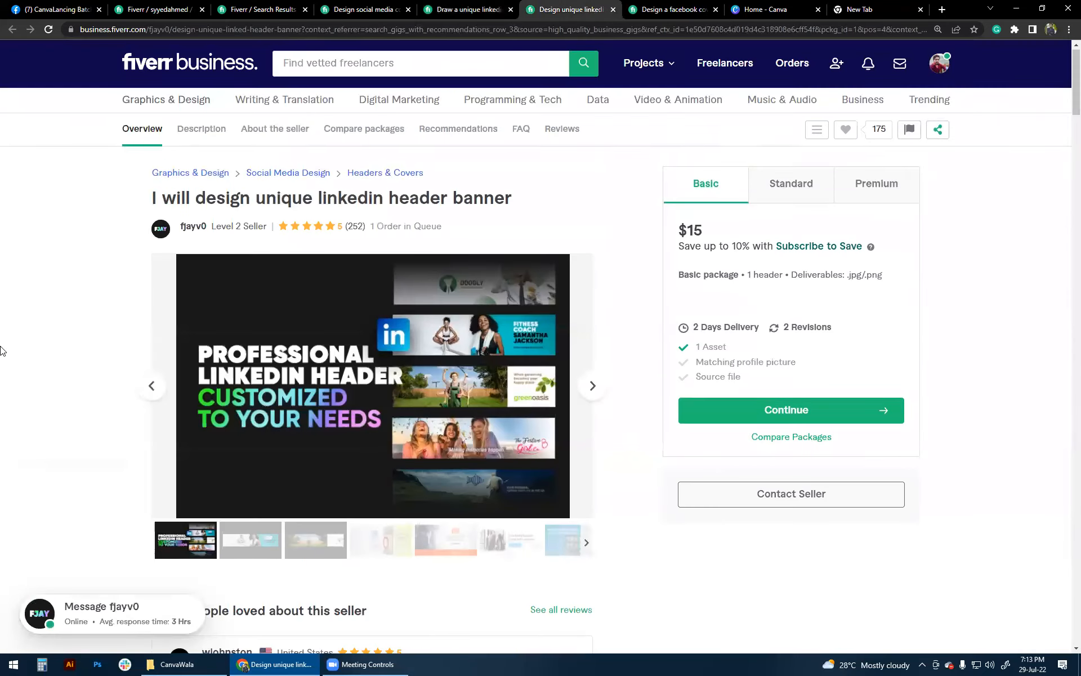
scroll(2, 351, "down", 20)
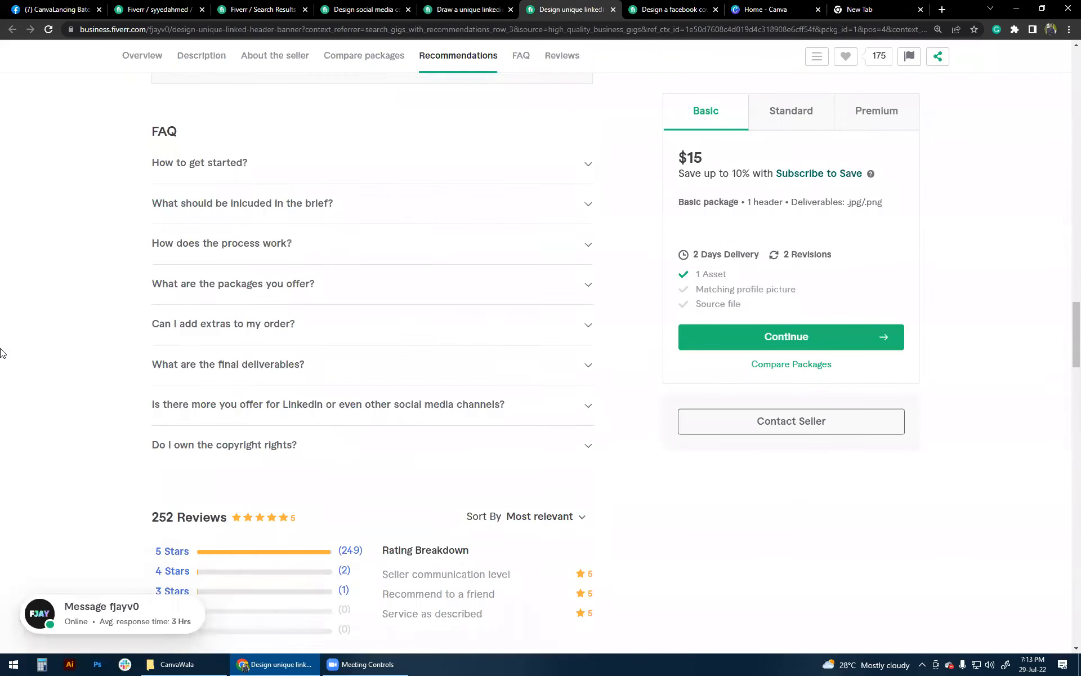
scroll(2, 353, "down", 20)
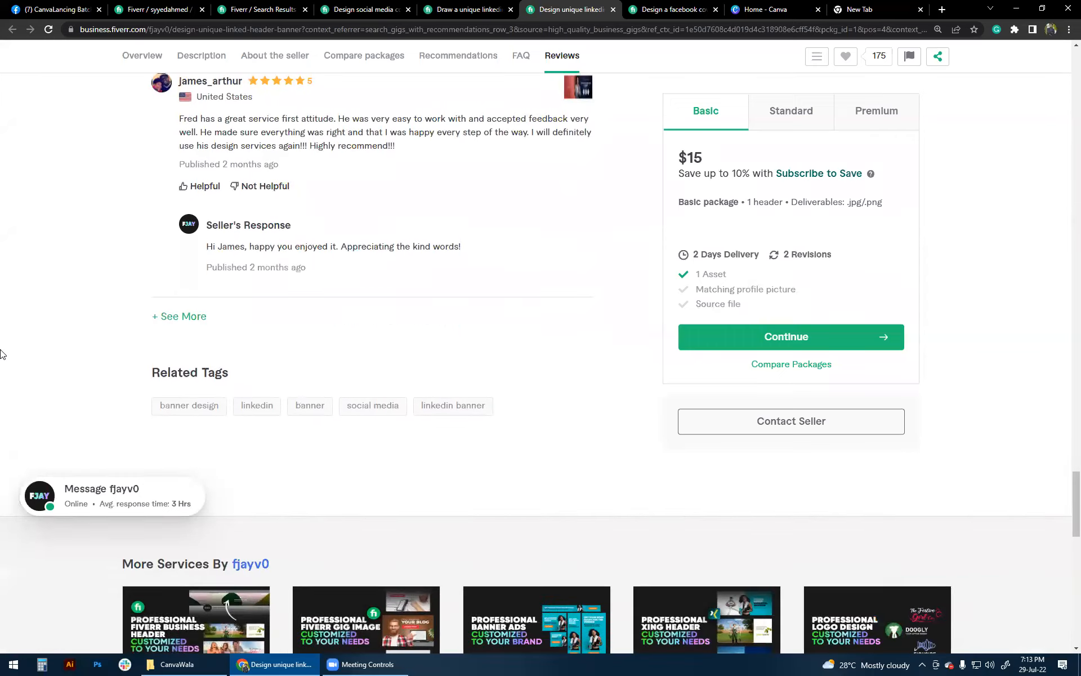
scroll(2, 354, "down", 1)
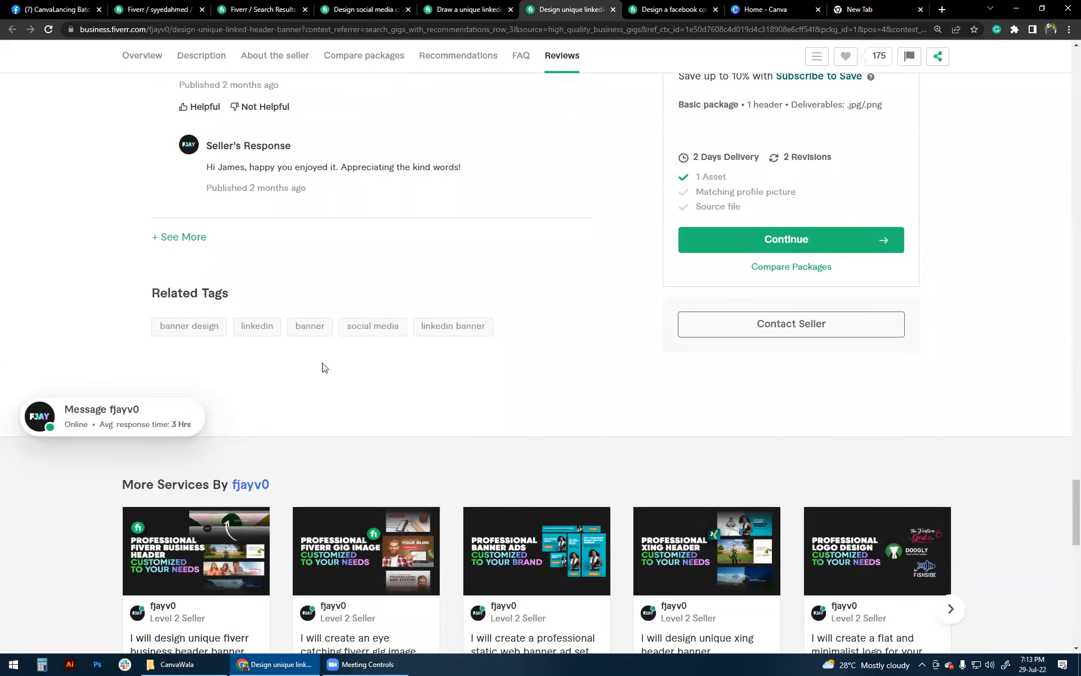
left_click(684, 7)
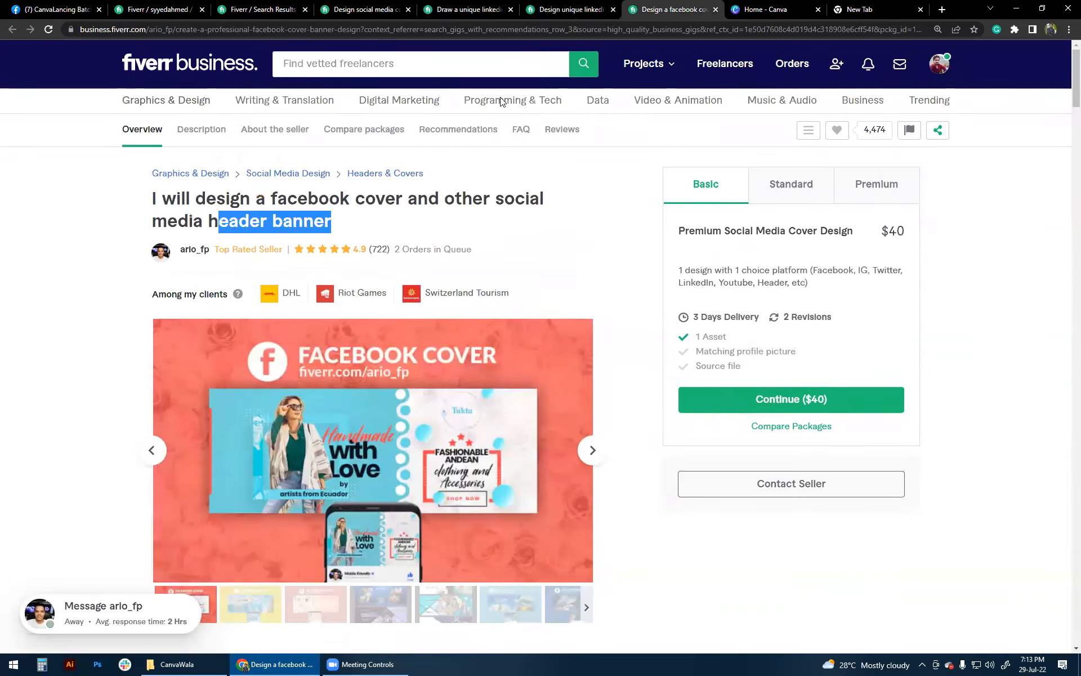
scroll(16, 365, "down", 20)
scroll(17, 368, "down", 20)
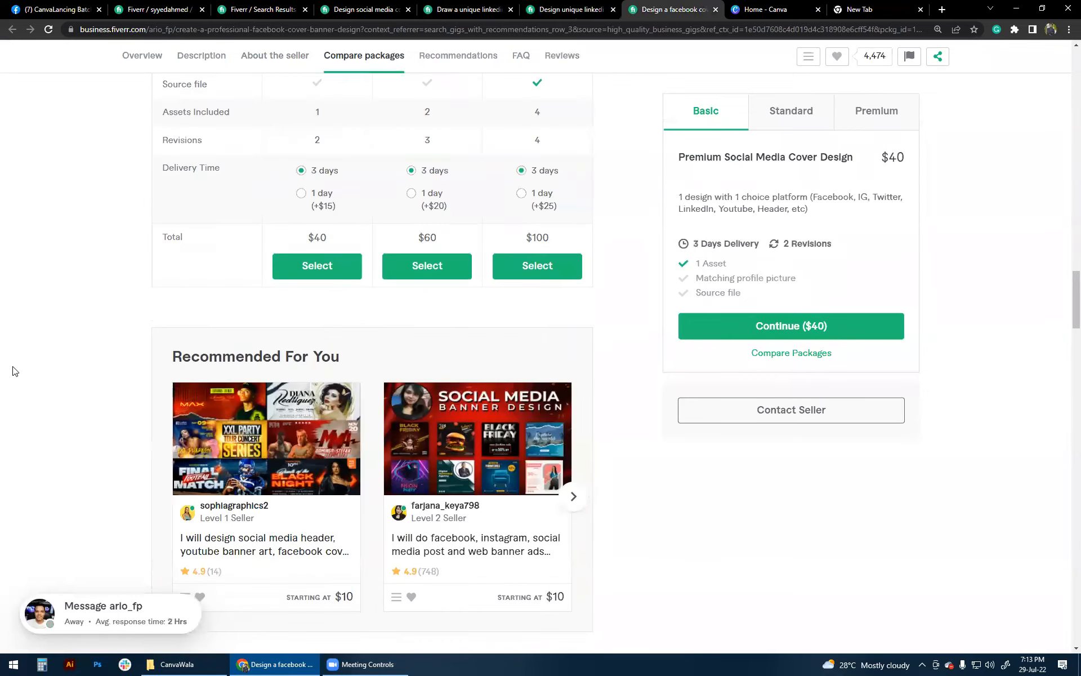
scroll(9, 383, "down", 13)
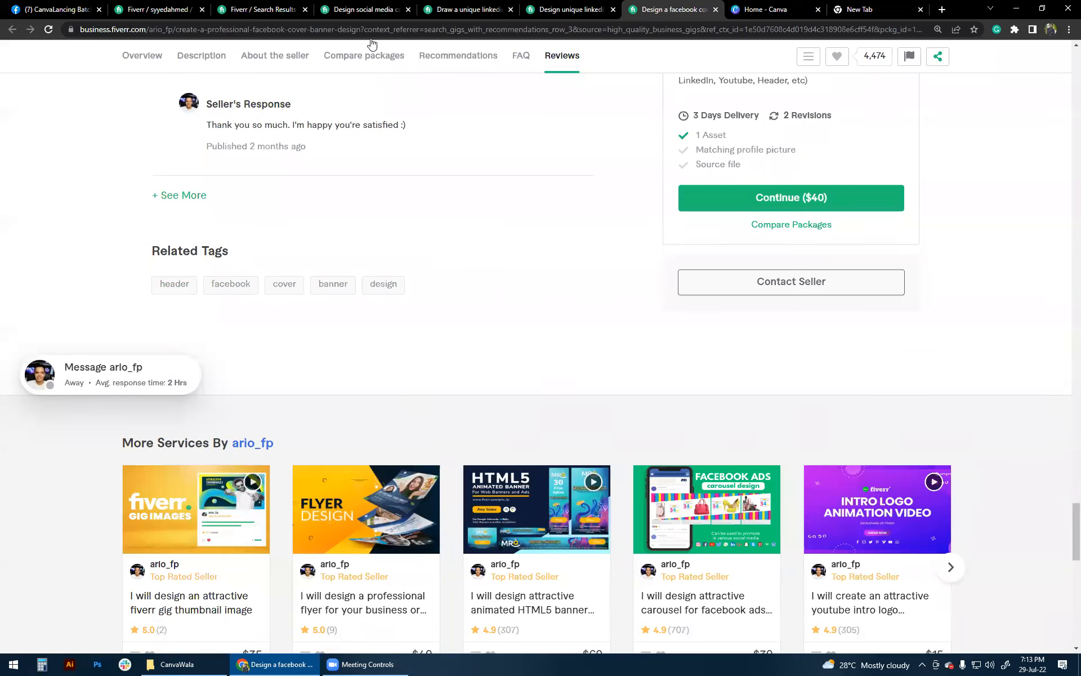
Return to the new gig form and add "banner design" and "header" as positive keywords
left_click(162, 6)
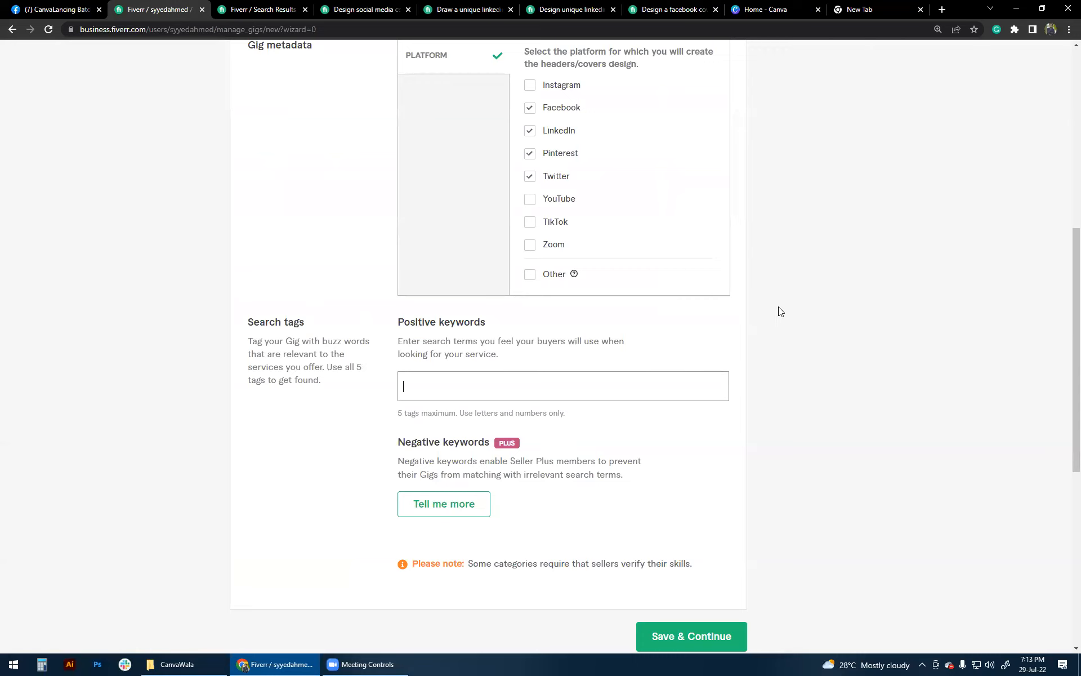
type("banner")
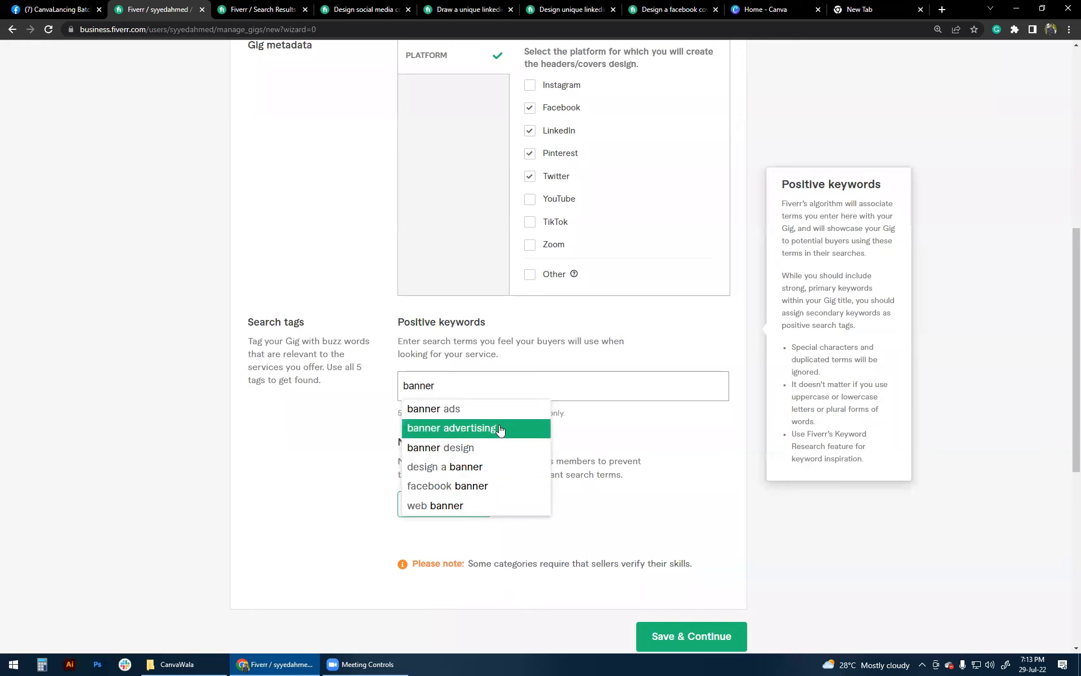
left_click(487, 453)
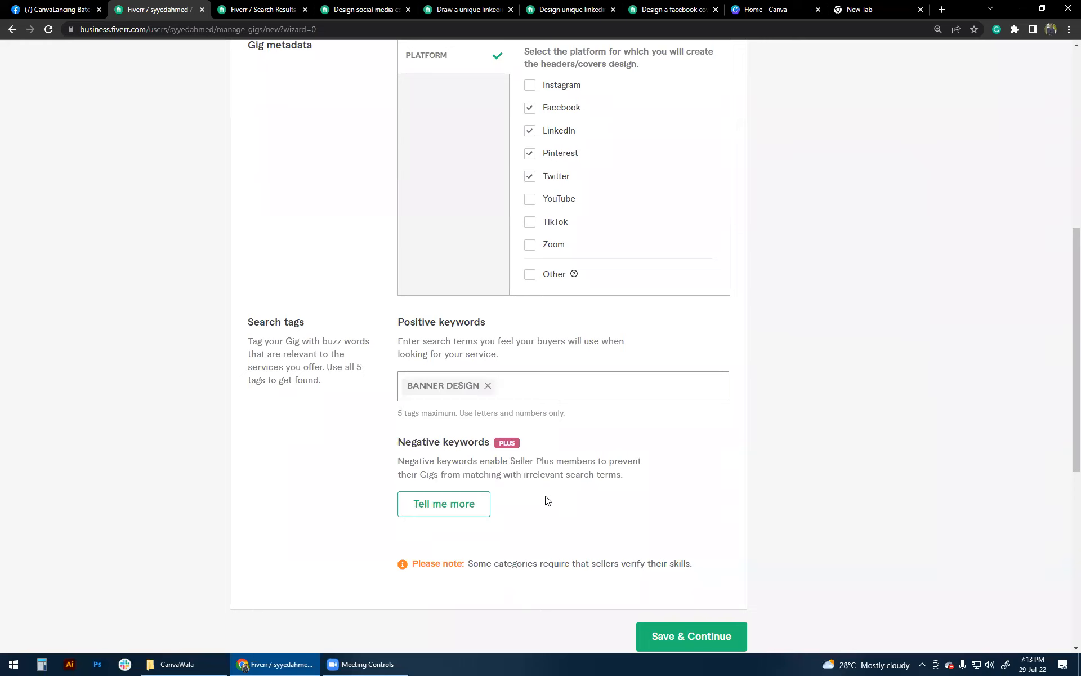
type("header")
left_click(614, 397)
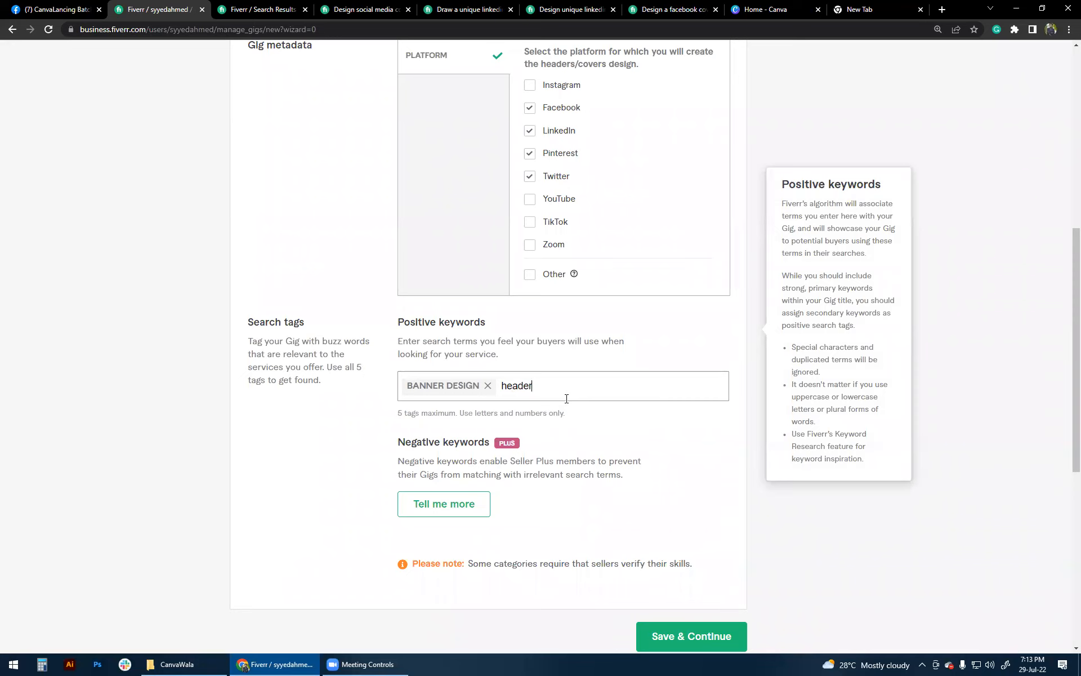
key("Return")
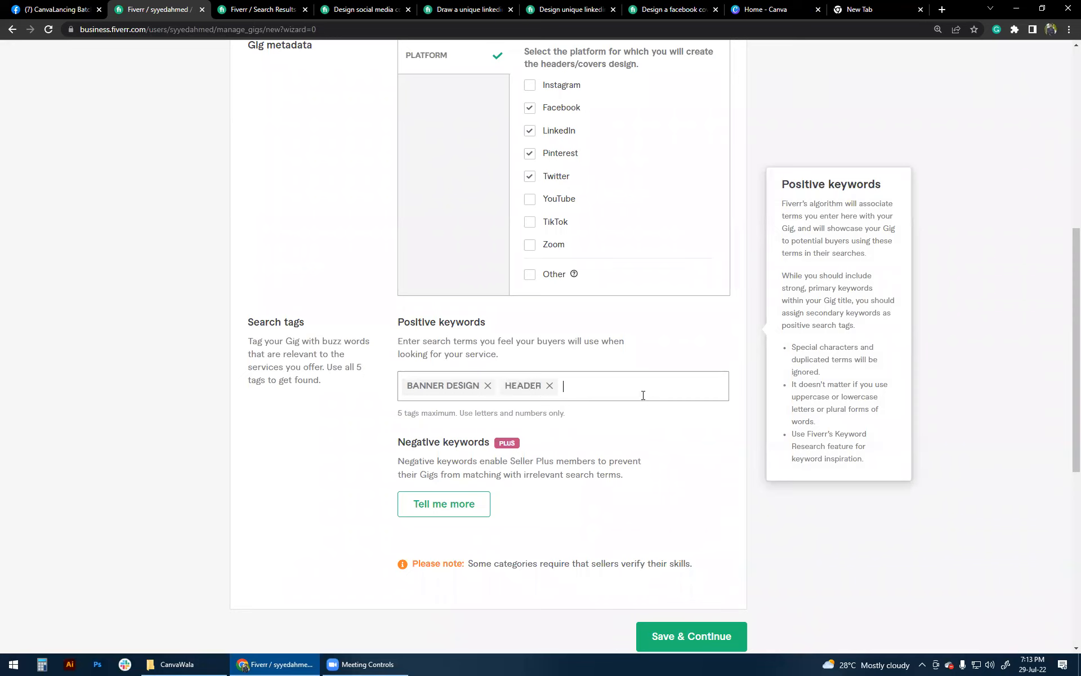
Add "linkedin" as another positive keyword in the gig's search tags
type("link")
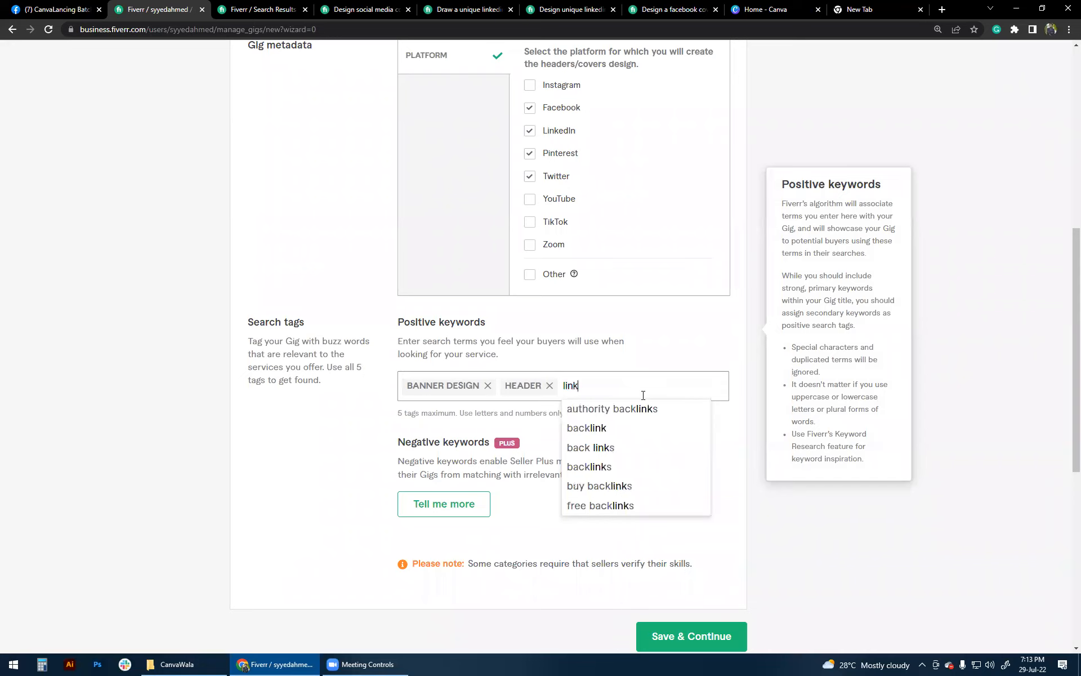
type("ed")
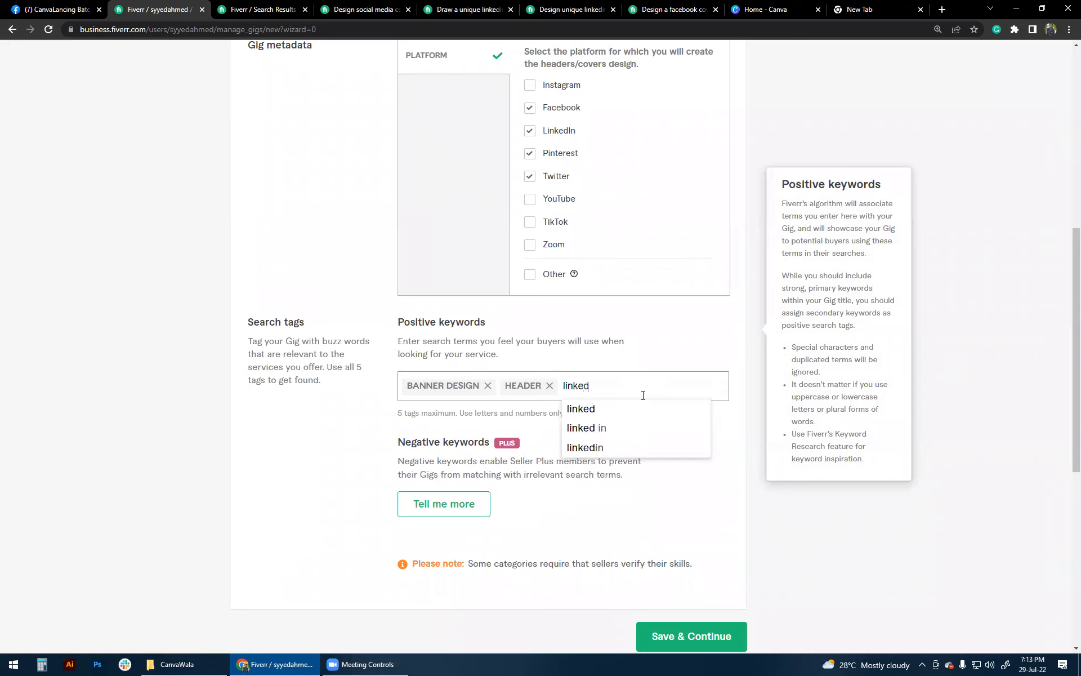
left_click(624, 447)
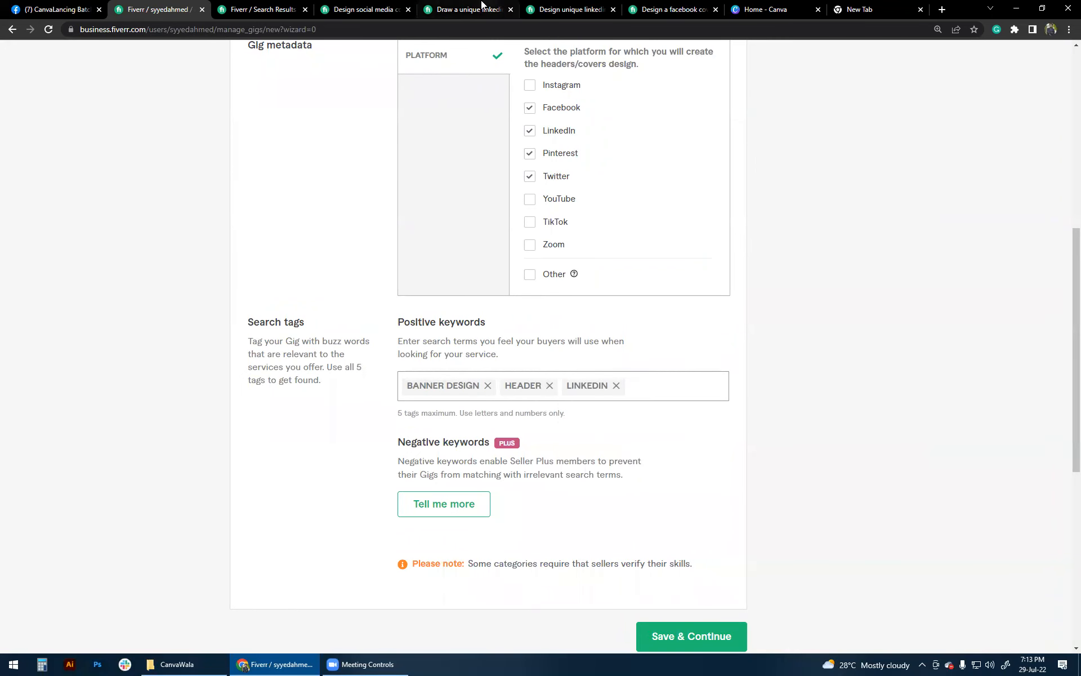
Compare the related tags across the open competitor gigs again to choose the remaining search tags
left_click(265, 5)
left_click(358, 5)
left_click(433, 263)
left_click(463, 5)
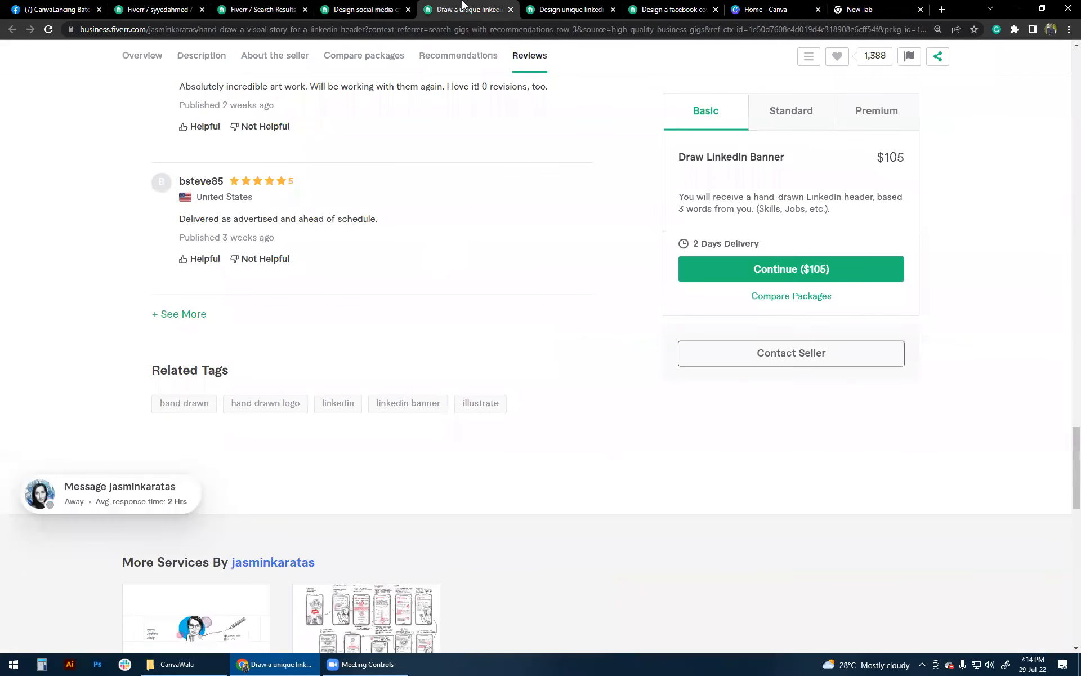
left_click(569, 6)
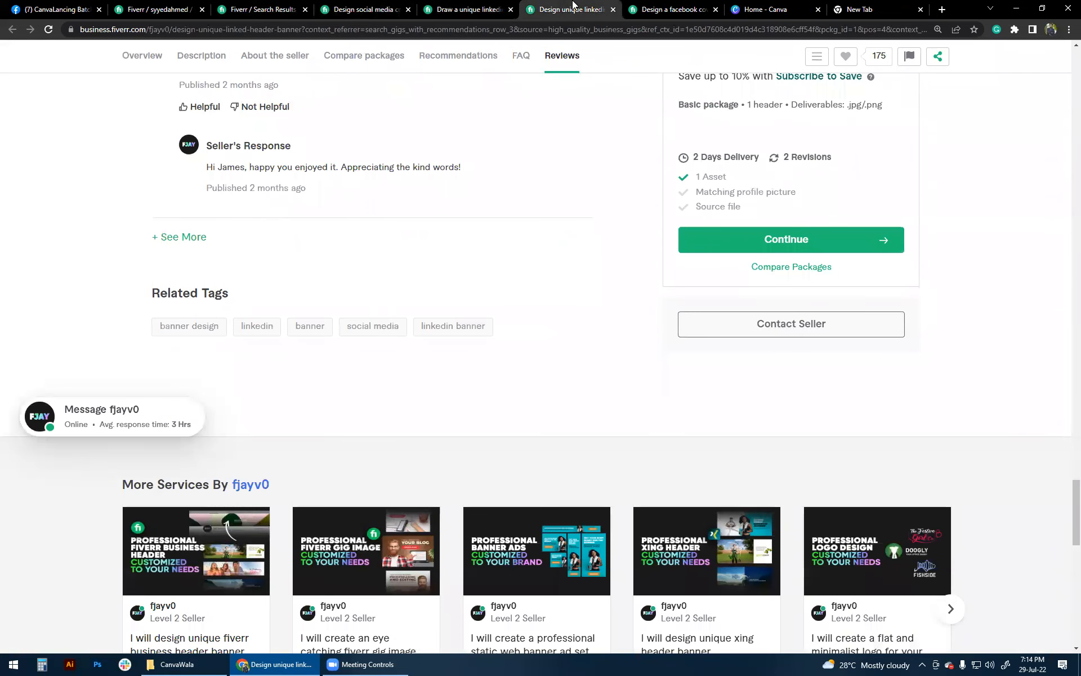
left_click(638, 10)
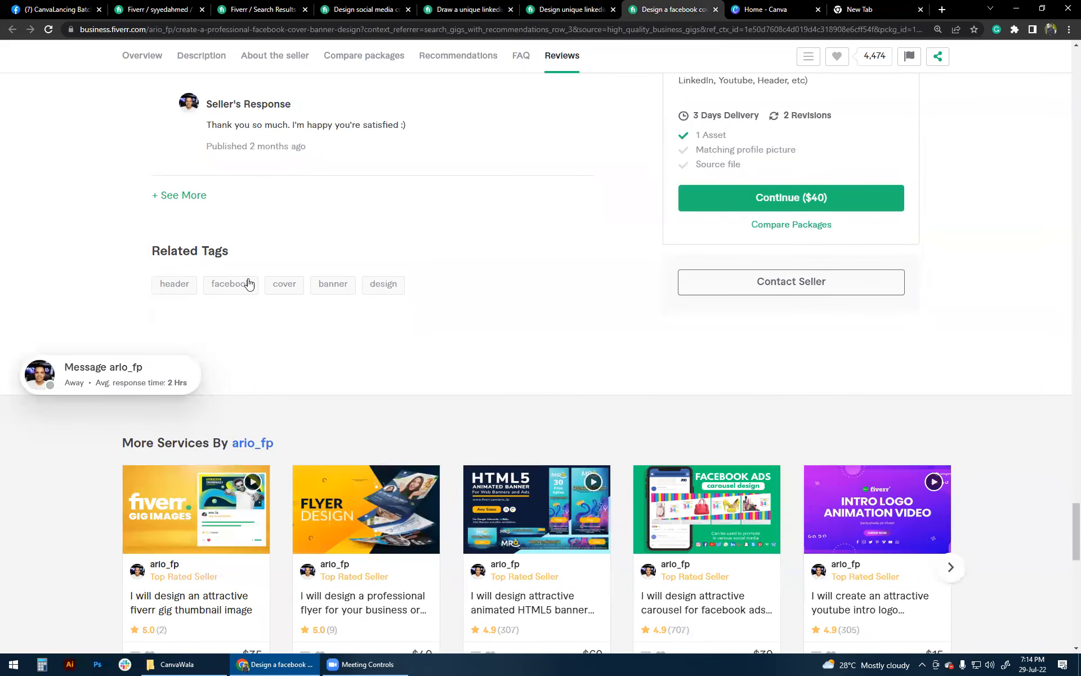
left_click(374, 7)
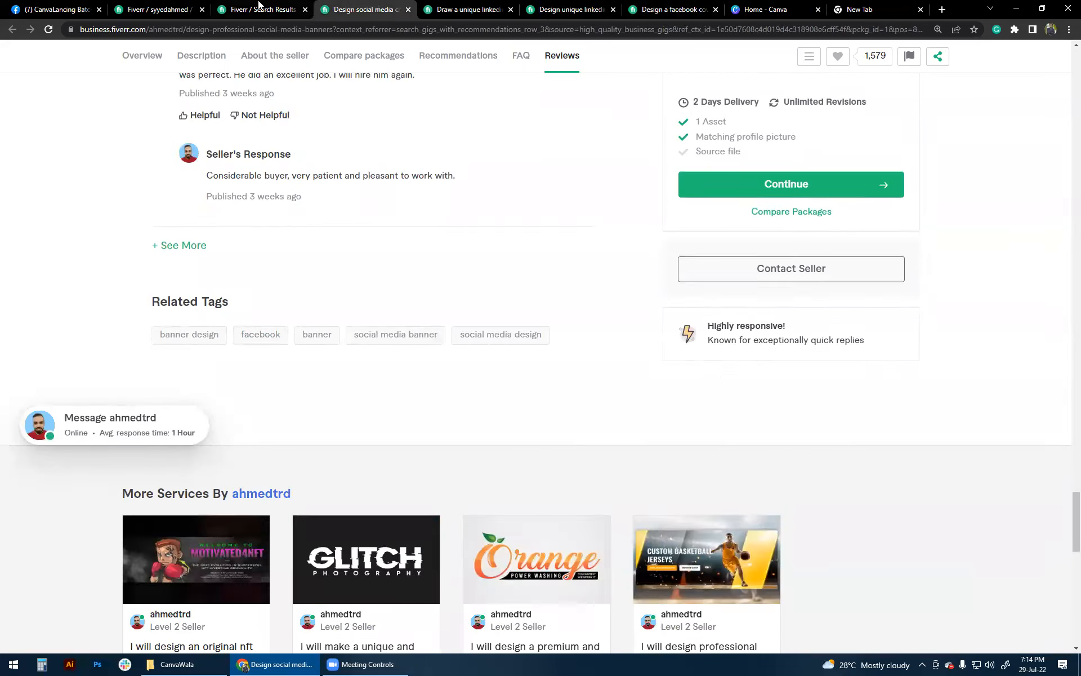
left_click(259, 9)
Add "facebook" and "social media banner" to the new gig's positive keywords
left_click(158, 9)
type("facebook")
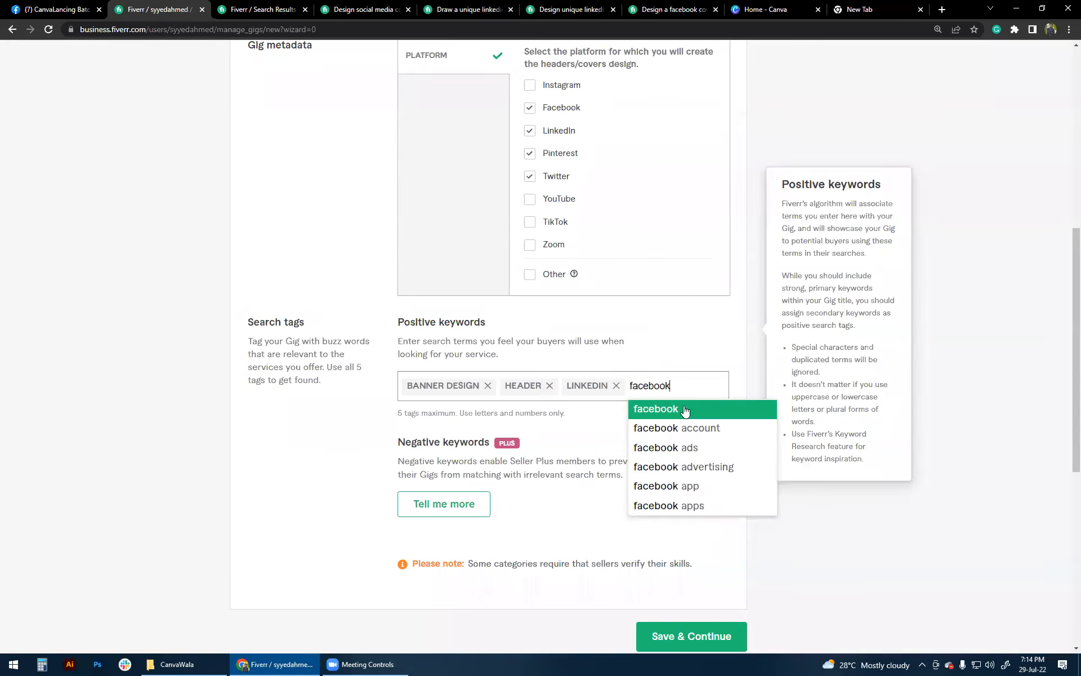
left_click(684, 408)
type("s")
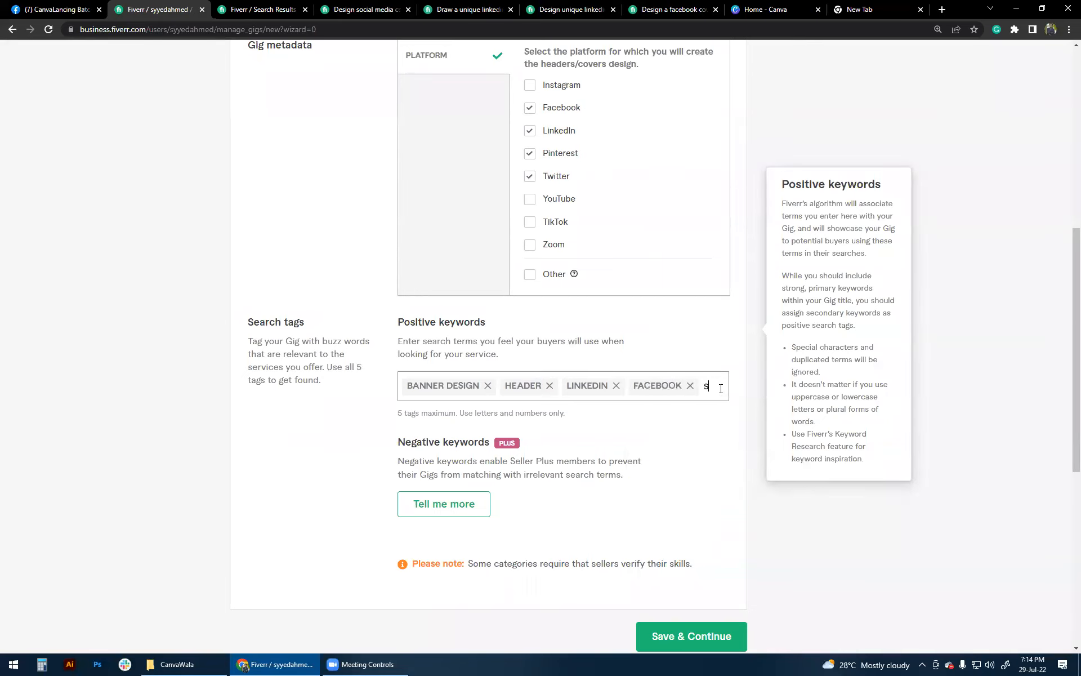
type("ocial media")
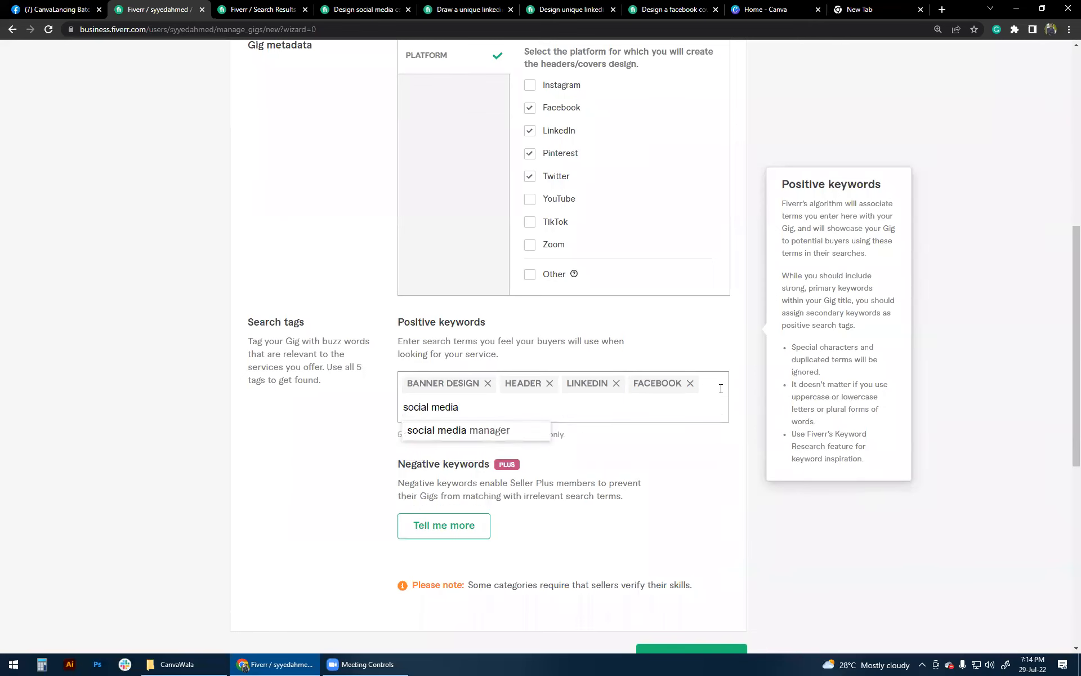
type(" banner")
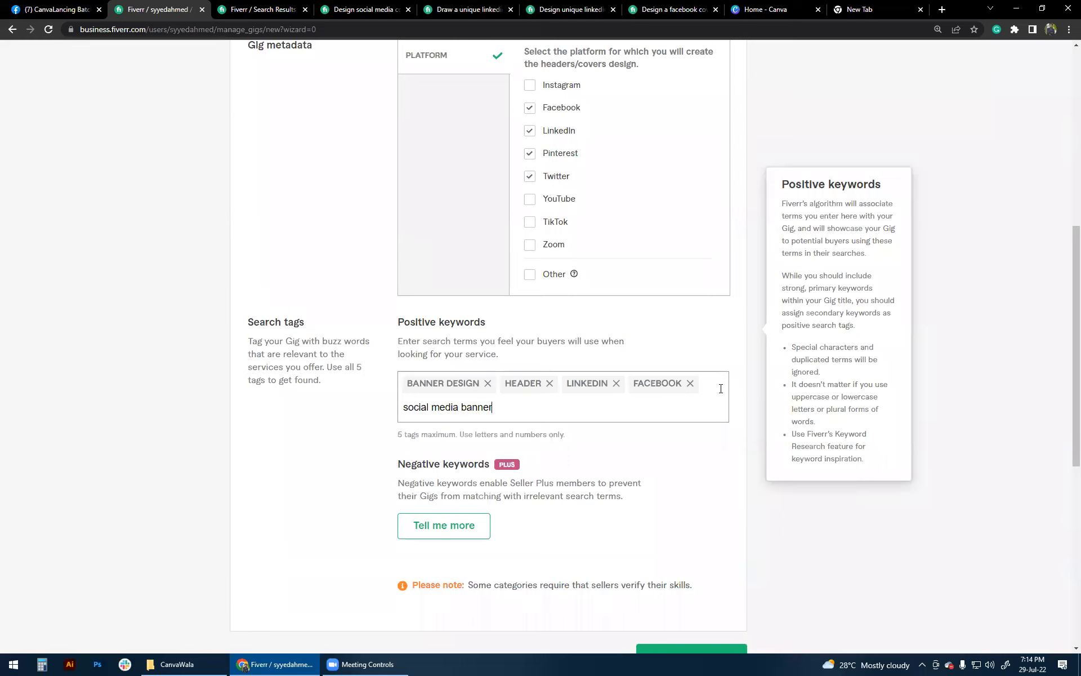
key("Return")
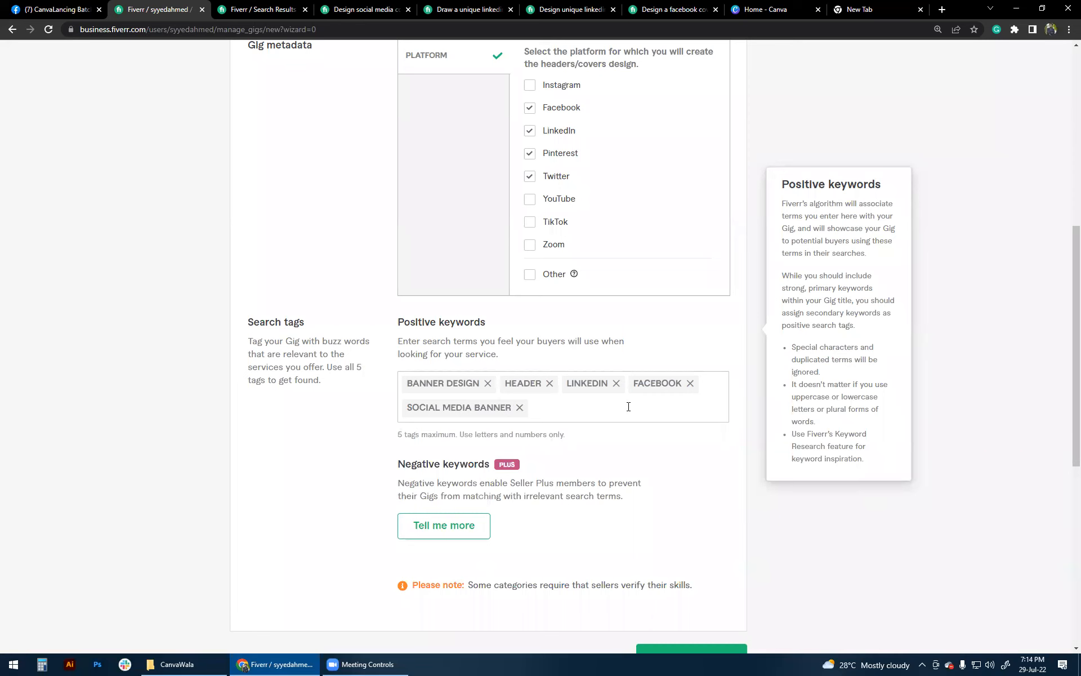
Remove the word "business" from the end of the gig title
scroll(628, 407, "up", 8)
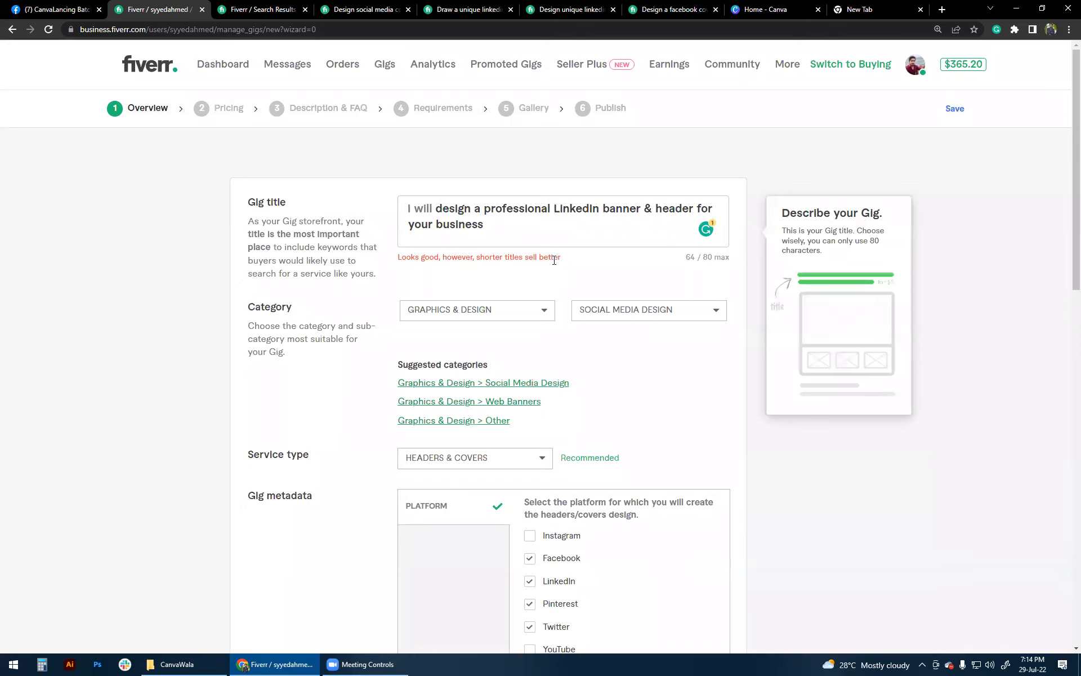
left_click_drag(494, 229, 436, 226)
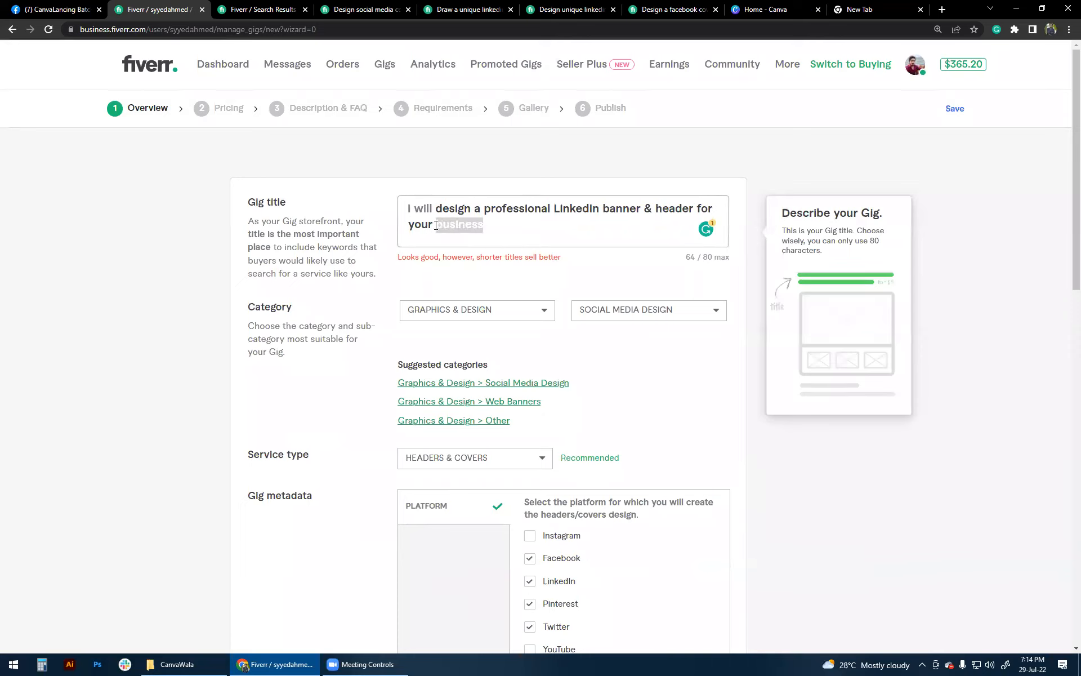
key("BackSpace")
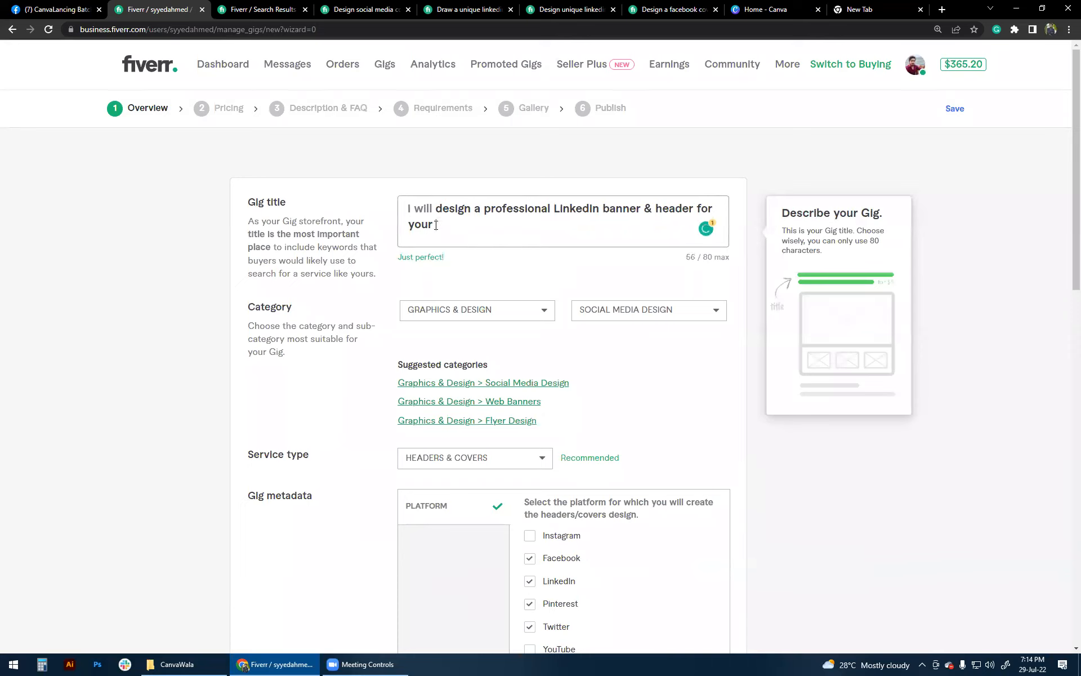
type("bran")
key("BackSpace")
key("BackSpace")
key("BackSpace")
key("BackSpace")
Add the word "business" to the end of the gig title so it ends with "for your business"
type("busenes")
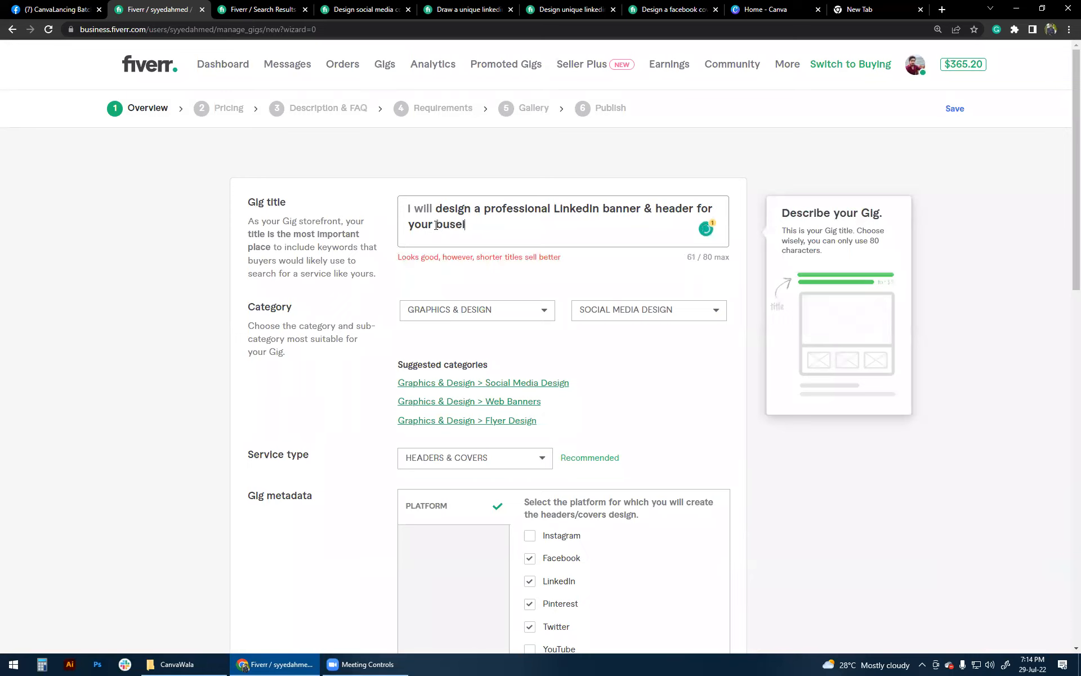
key("BackSpace")
key("BackSpace")
key("BackSpace")
key("BackSpace")
key("BackSpace")
key("BackSpace")
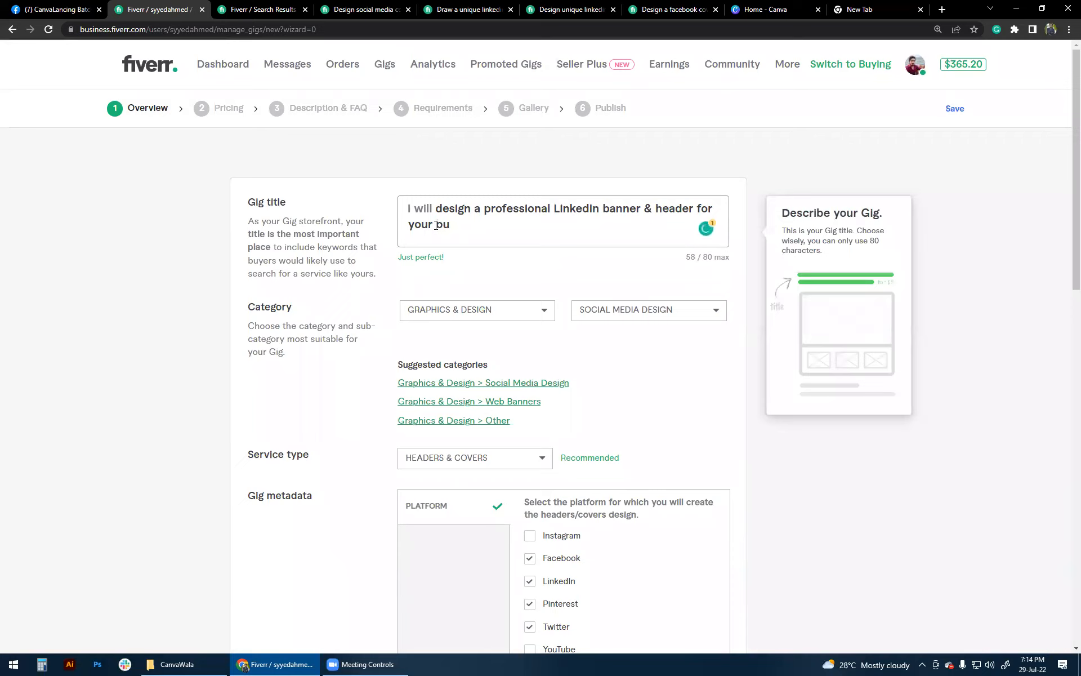
type("sines")
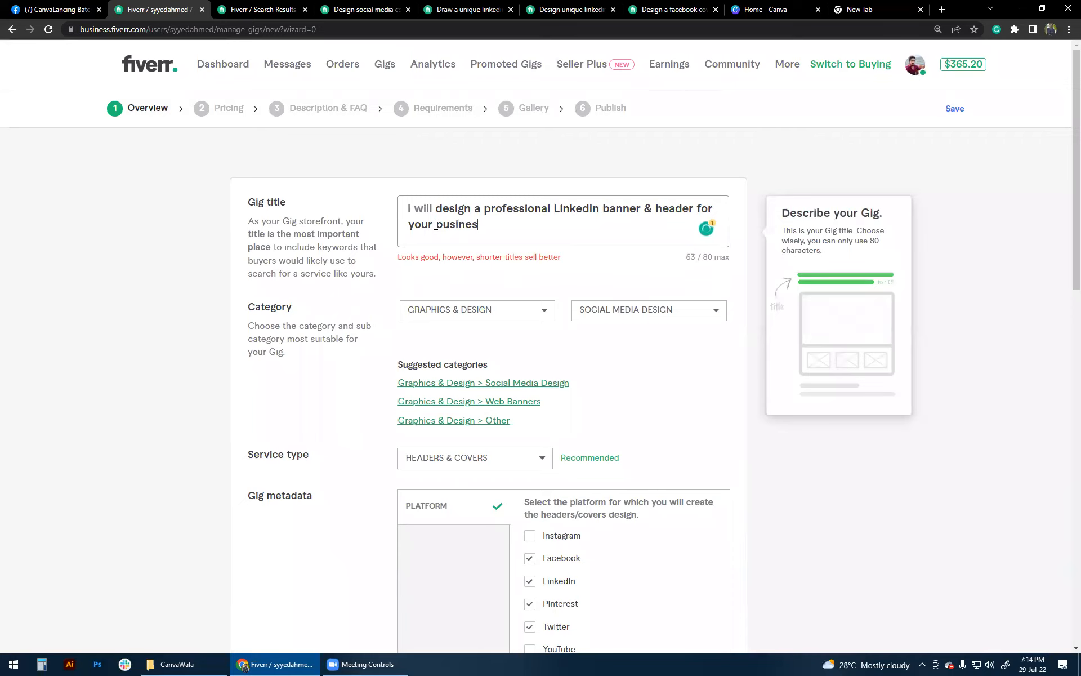
type("s")
Review the gig's overview details and try to save them and continue to pricing
scroll(103, 362, "down", 3)
scroll(103, 361, "down", 8)
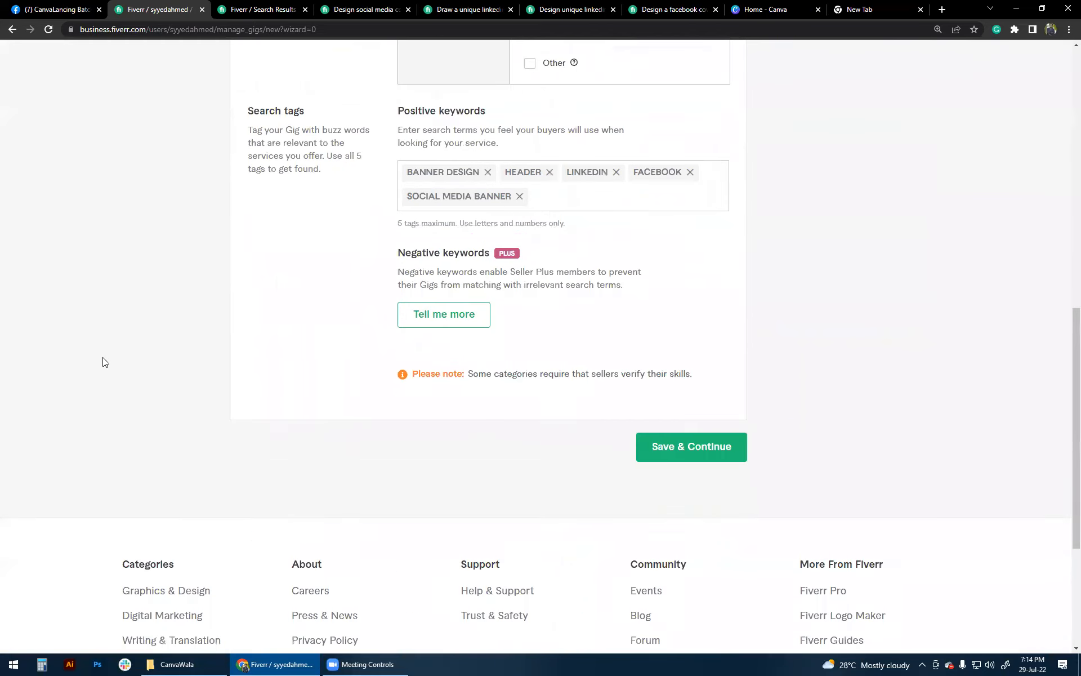
scroll(103, 361, "up", 12)
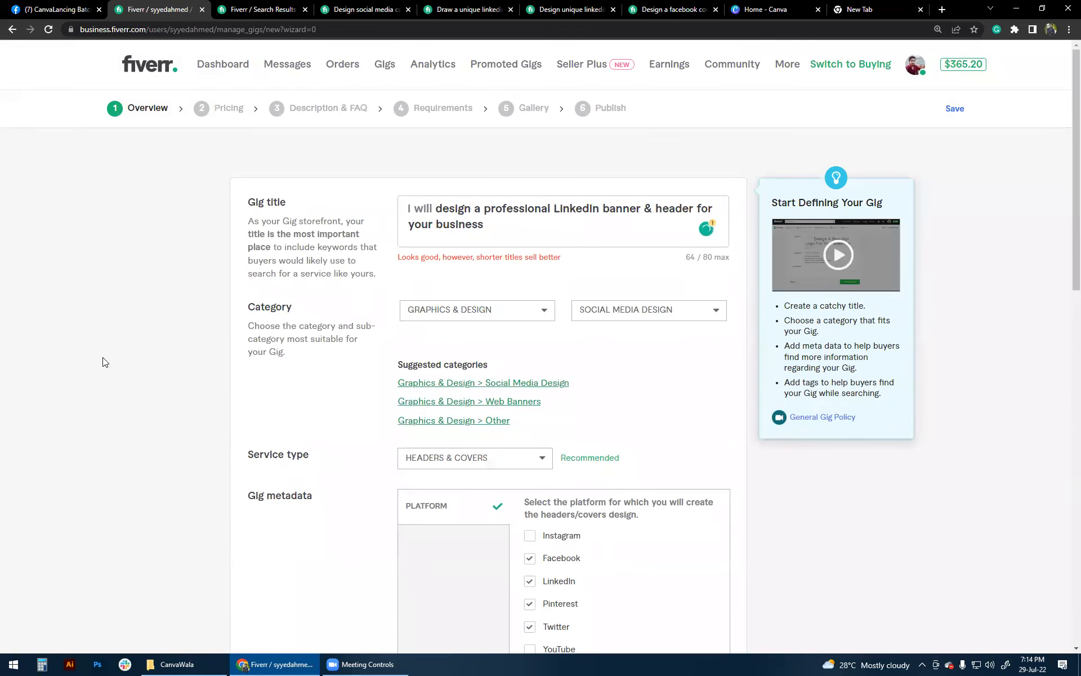
scroll(227, 317, "down", 5)
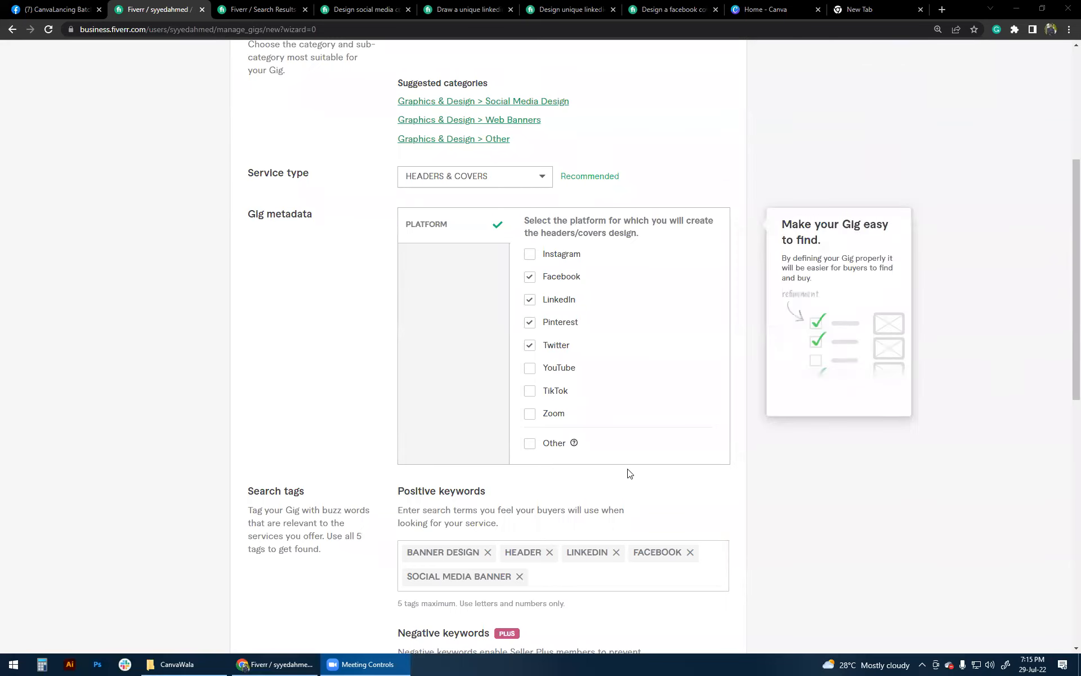
scroll(631, 474, "down", 5)
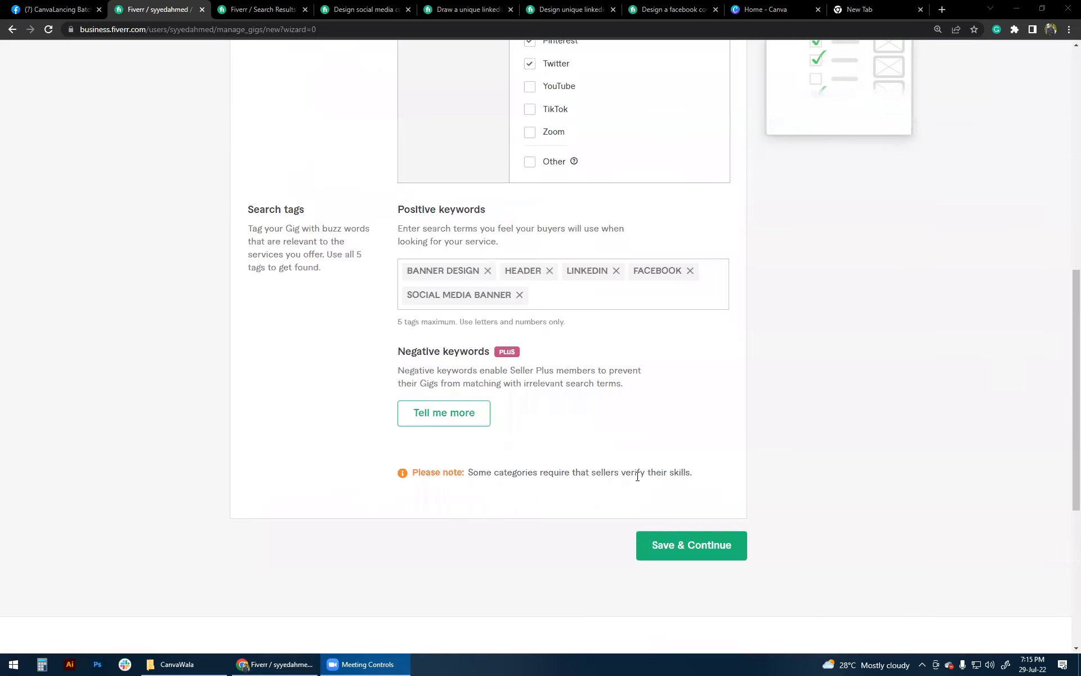
left_click(703, 550)
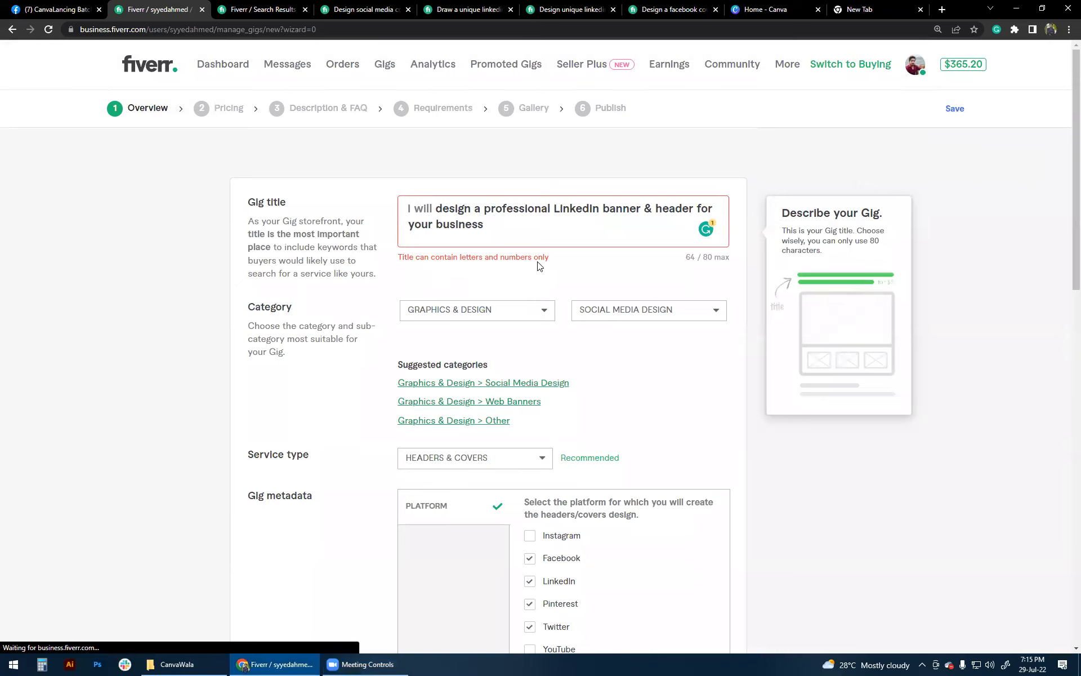
Remove the "&" between "banner" and "header" in the gig title and save the overview to continue to pricing
double_click(653, 212)
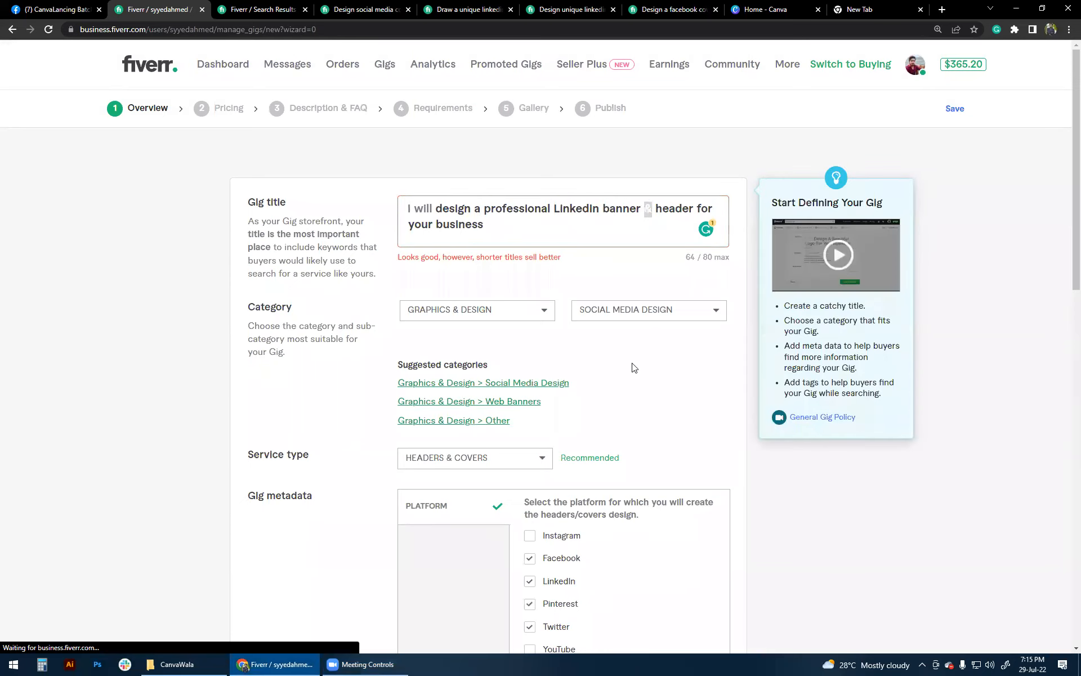
key("BackSpace")
key("BackSpace")
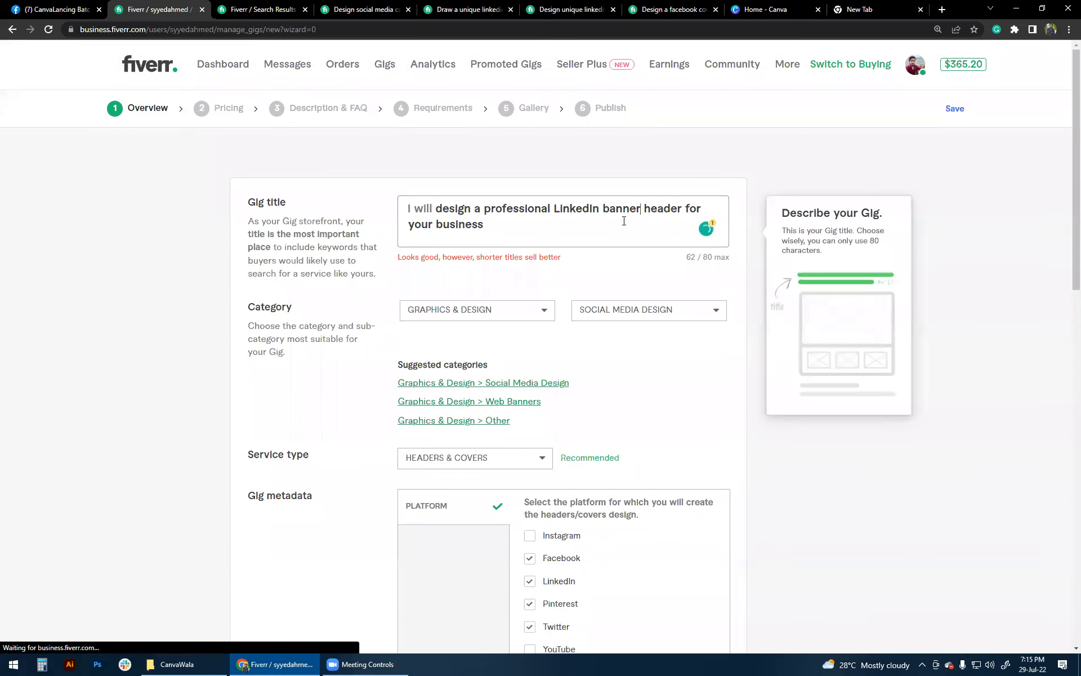
scroll(121, 391, "down", 10)
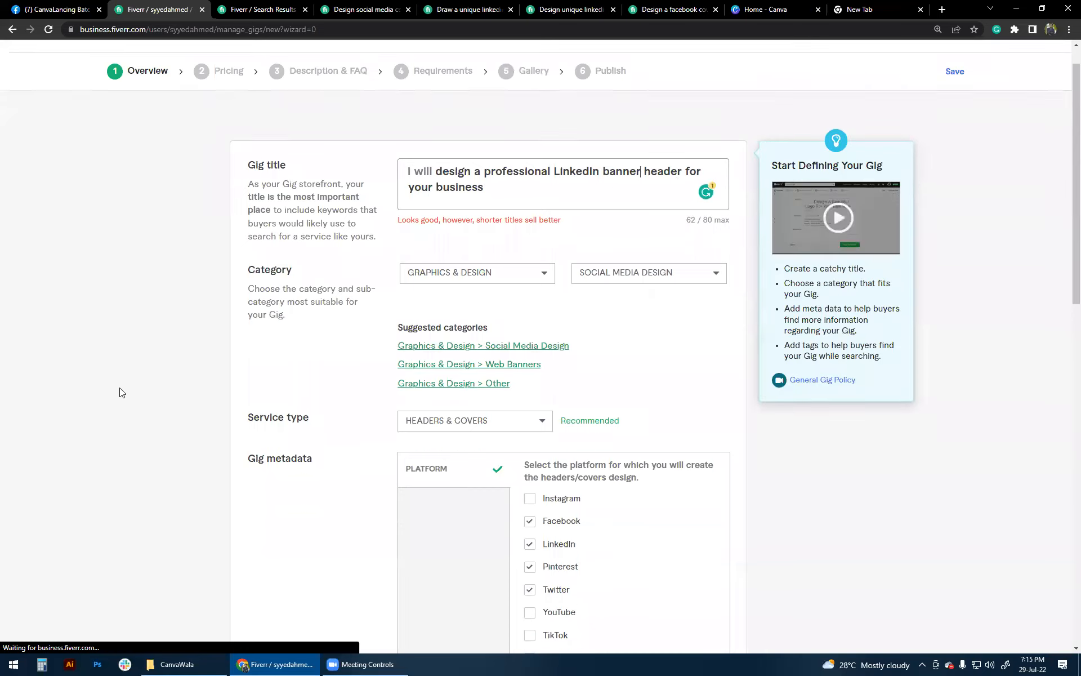
left_click(681, 551)
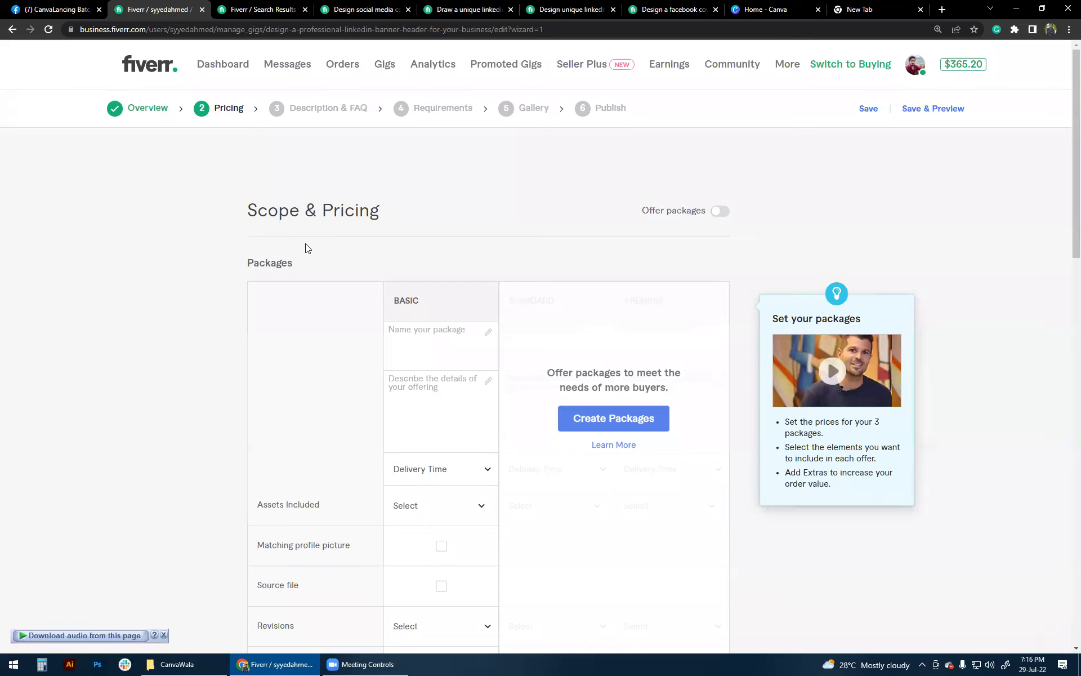
Turn on package offers so the gig has Basic, Standard and Premium packages
left_click(408, 338)
left_click(417, 405)
left_click(721, 214)
left_click(440, 344)
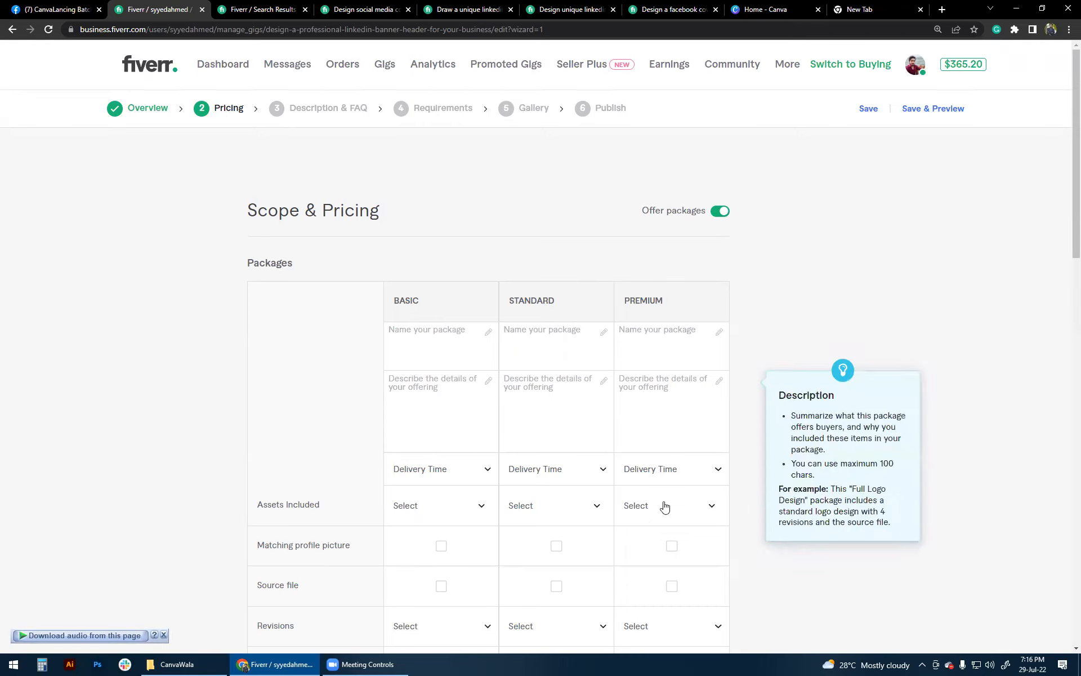
Set the package prices to $5 for Basic, $10 for Standard and $15 for Premium
scroll(463, 442, "down", 3)
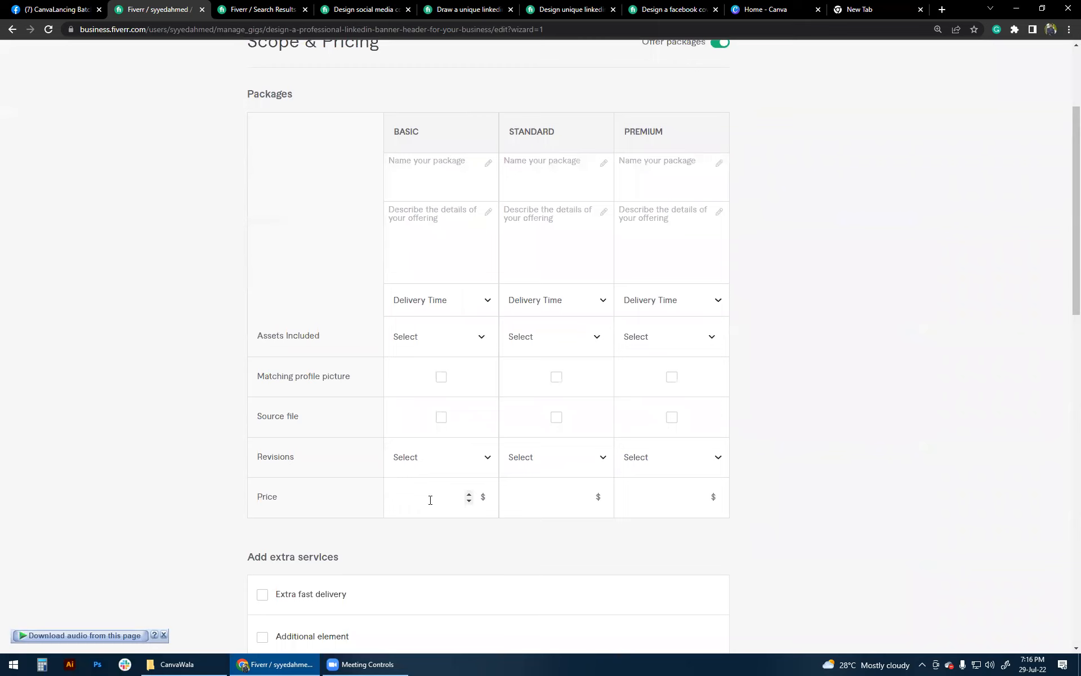
left_click(430, 499)
type("5")
left_click(563, 497)
type("10")
left_click(643, 507)
type("15")
Name the Basic package "1 Banner", the Standard package "3 Banners" and the Premium package "5 Banners"
scroll(632, 516, "up", 3)
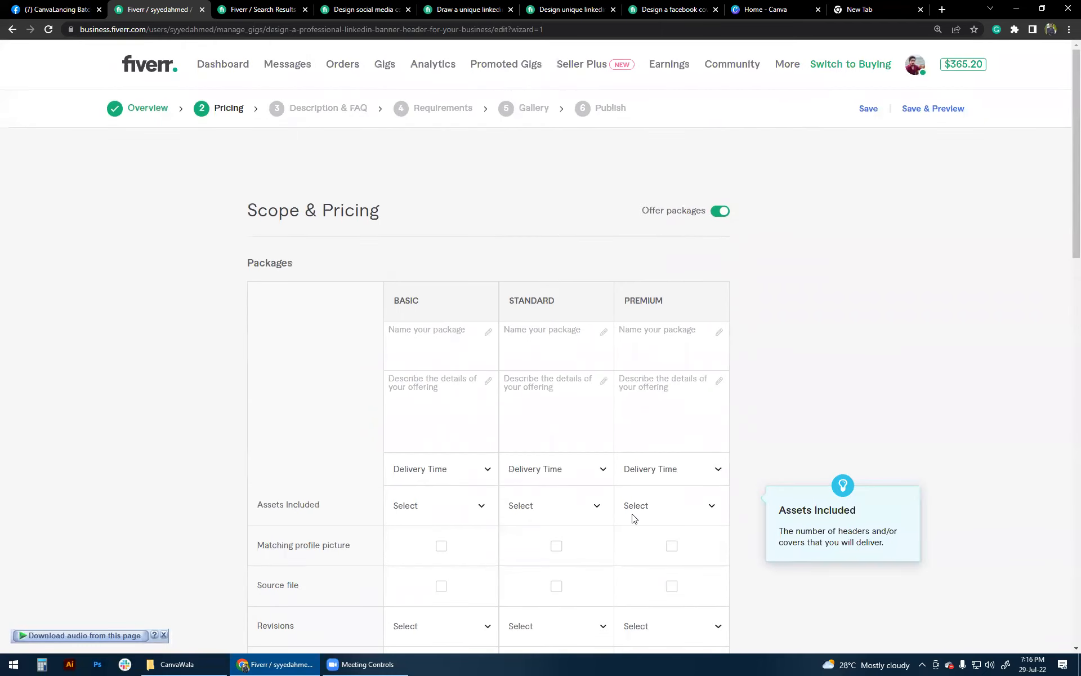
left_click(418, 343)
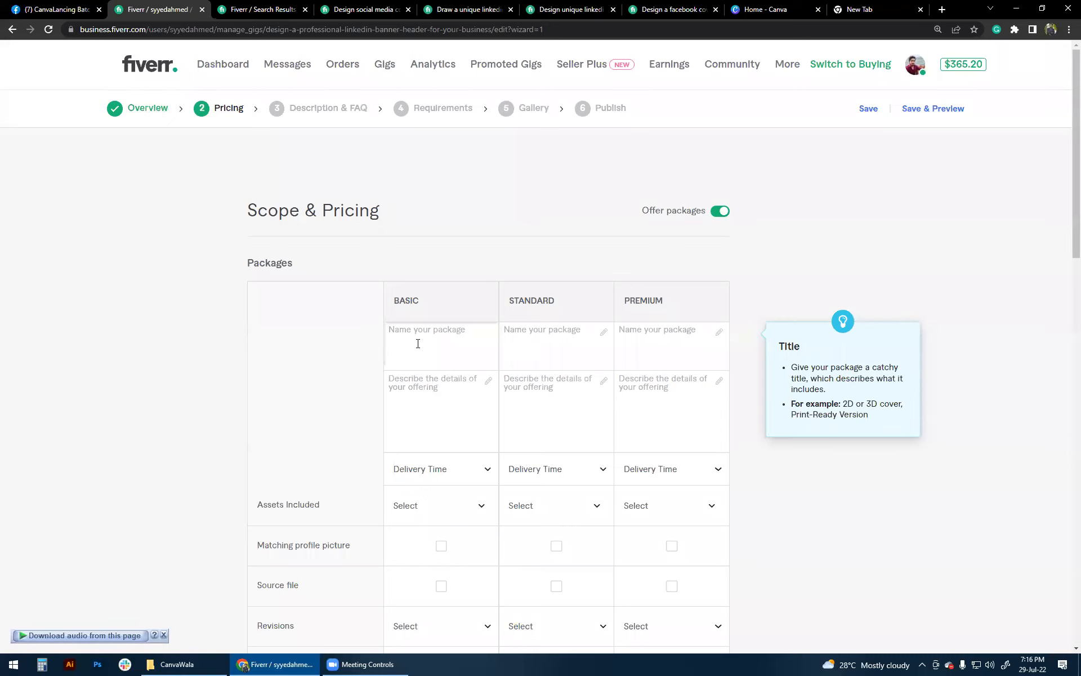
type("1 Banner")
left_click(520, 358)
type("3 Banners")
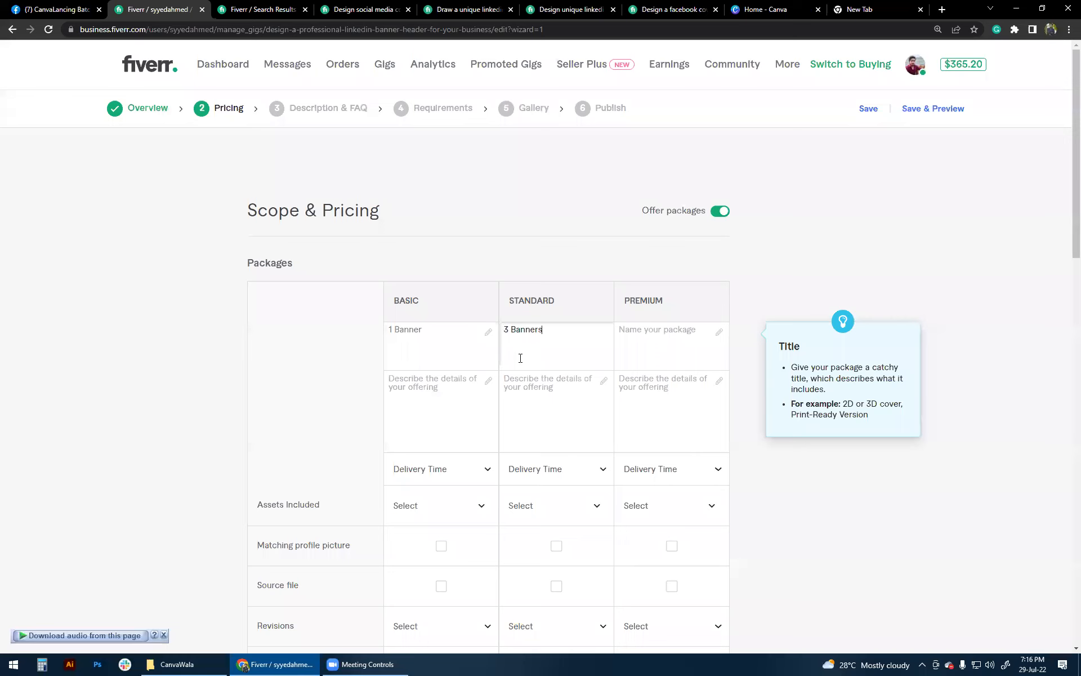
left_click(637, 341)
type("5")
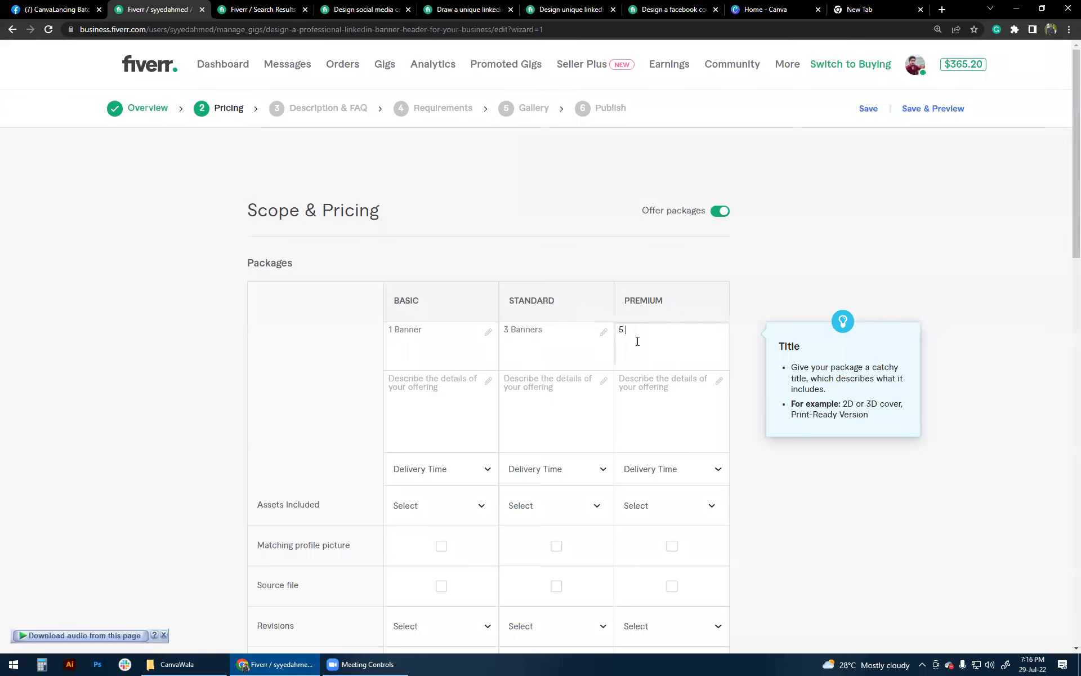
type(" Banners")
Describe the Basic package as "I will design 1 banner for any social media platoform"
left_click(410, 406)
type("I wi")
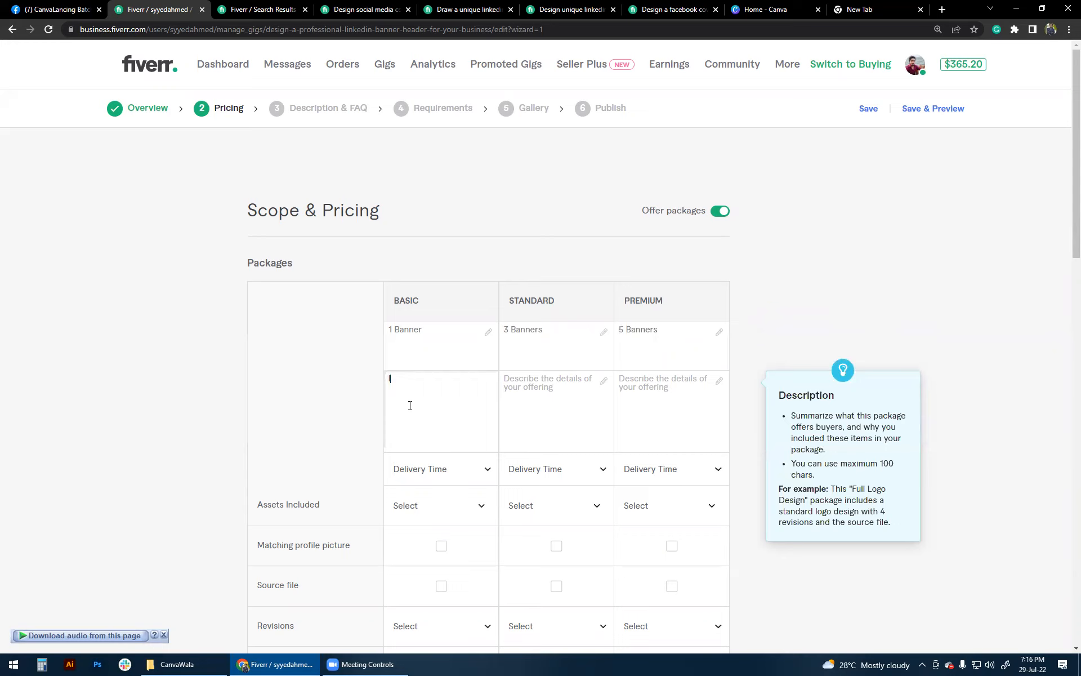
type("ll design 1 banner for any social media platoform")
Copy the Basic description to the other packages, changing the banner count to 3 for Standard and 5 for Premium
key("ctrl+a")
key("ctrl+c")
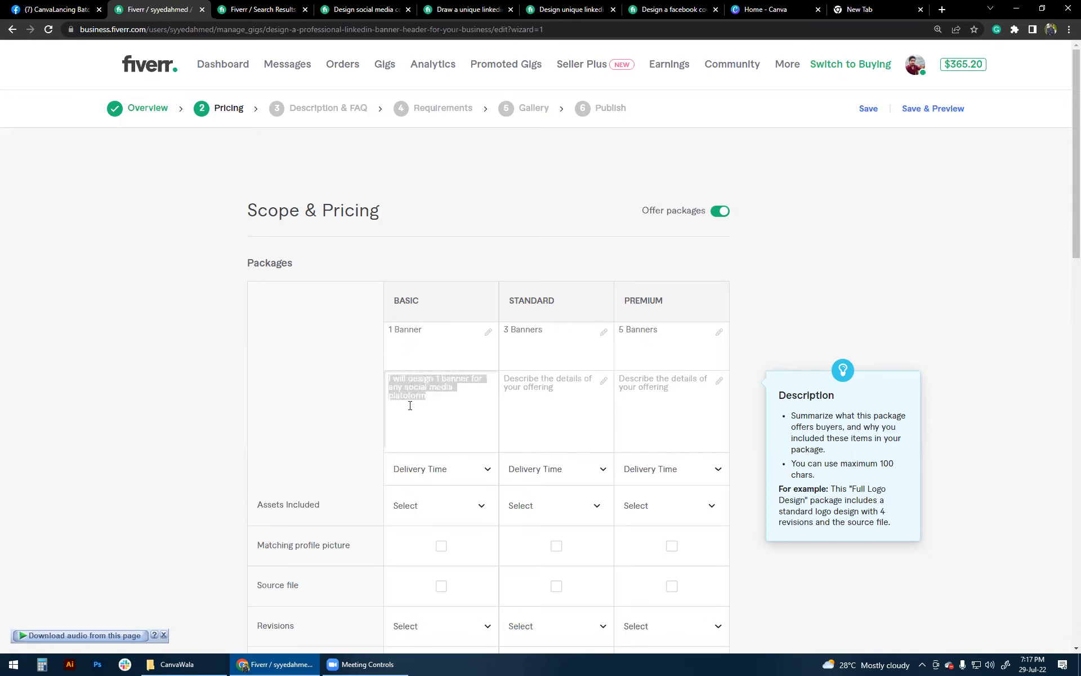
left_click(566, 396)
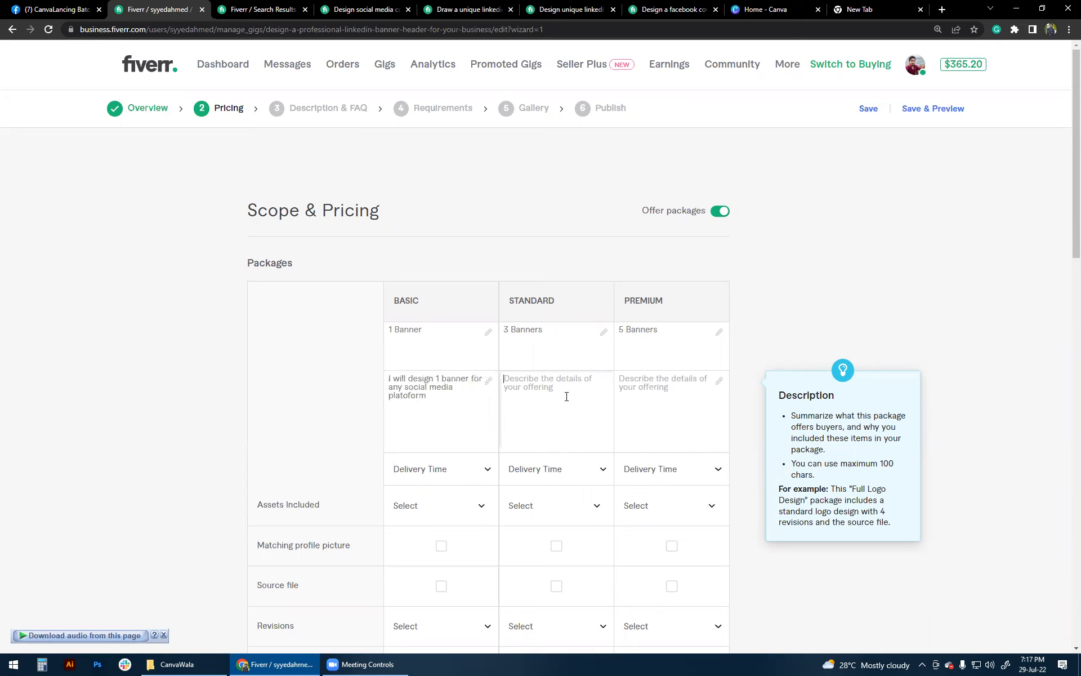
key("ctrl+v")
left_click(557, 377)
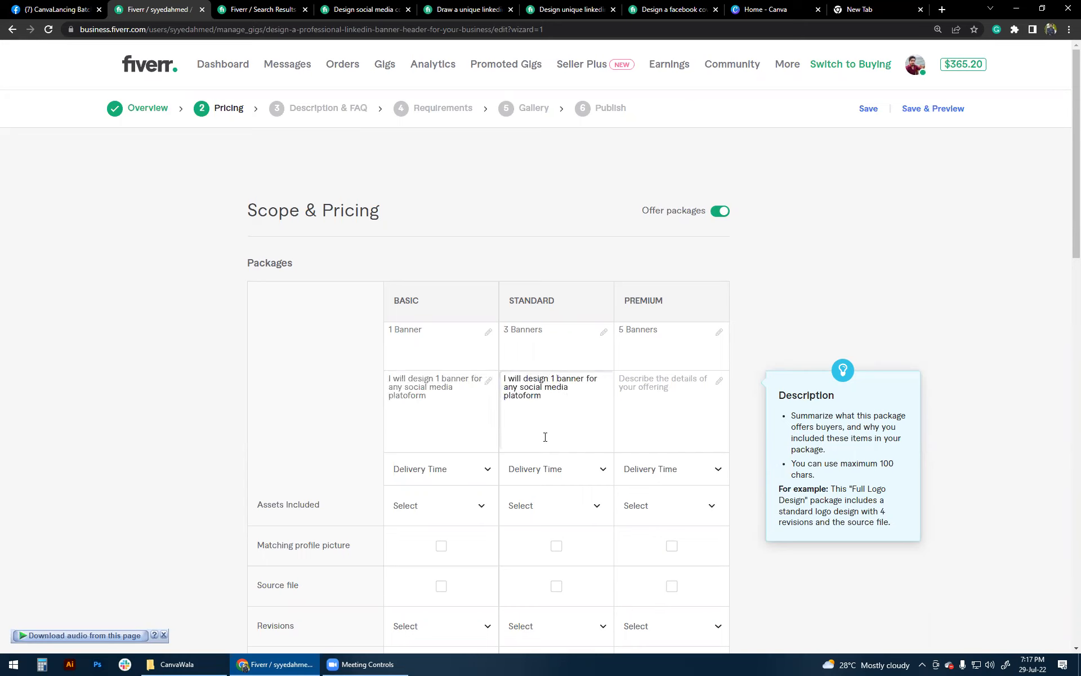
key("BackSpace")
type("3")
left_click(653, 393)
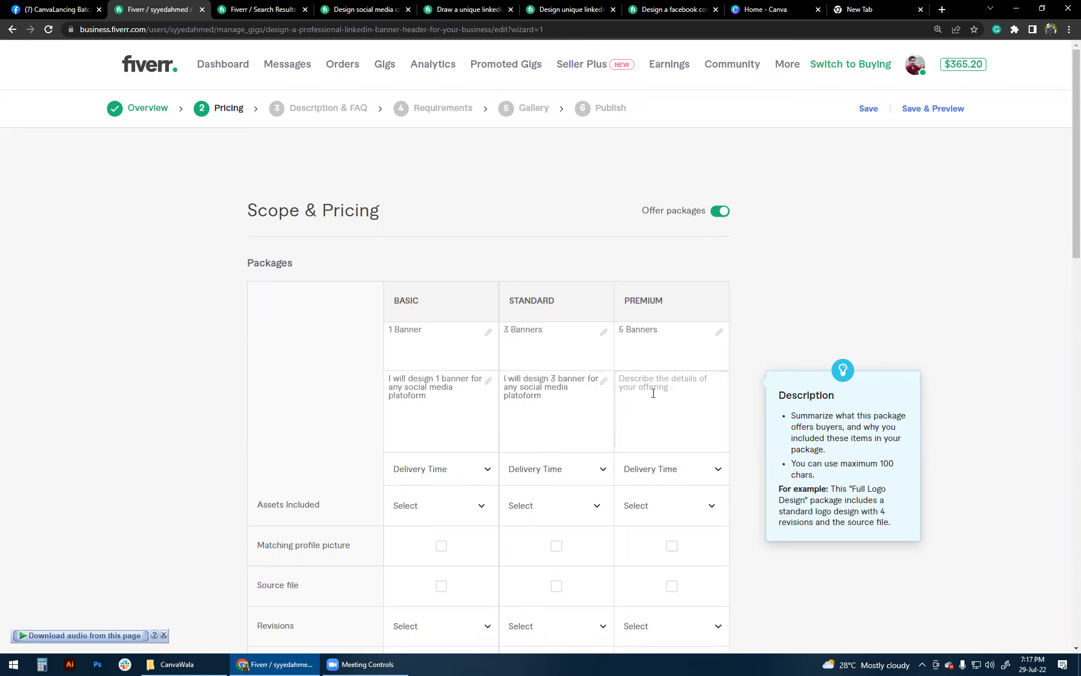
key("ctrl+v")
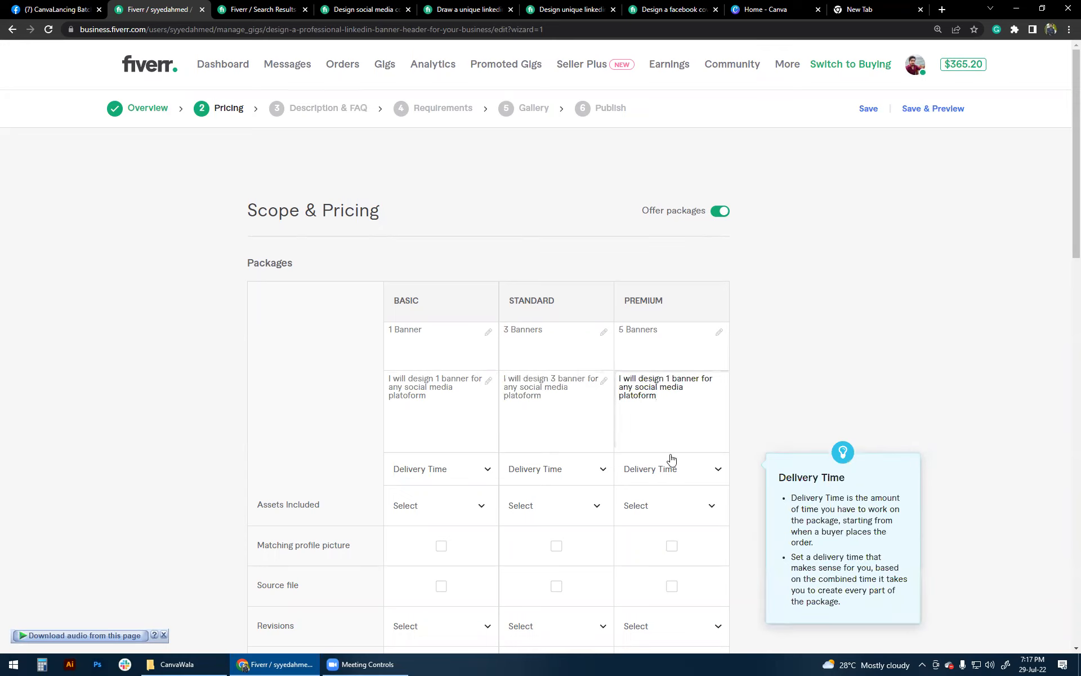
key("BackSpace")
type("5")
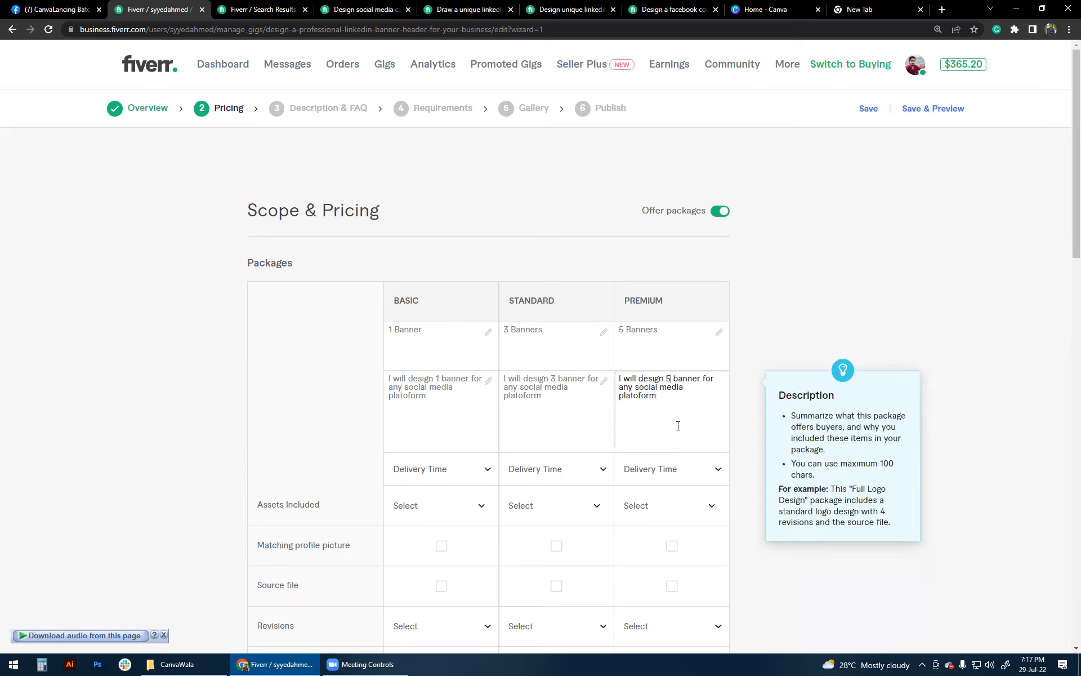
left_click(91, 420)
Set the delivery time to 1 day for Basic and 2 days for both the Standard and Premium packages
scroll(401, 570, "down", 4)
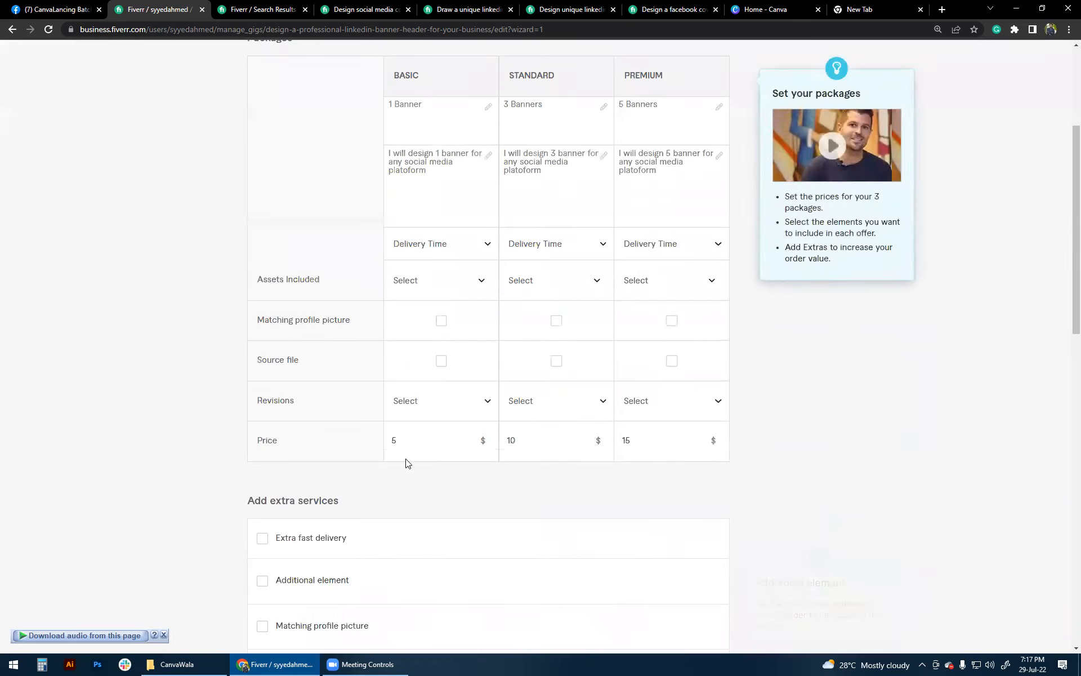
scroll(422, 458, "up", 4)
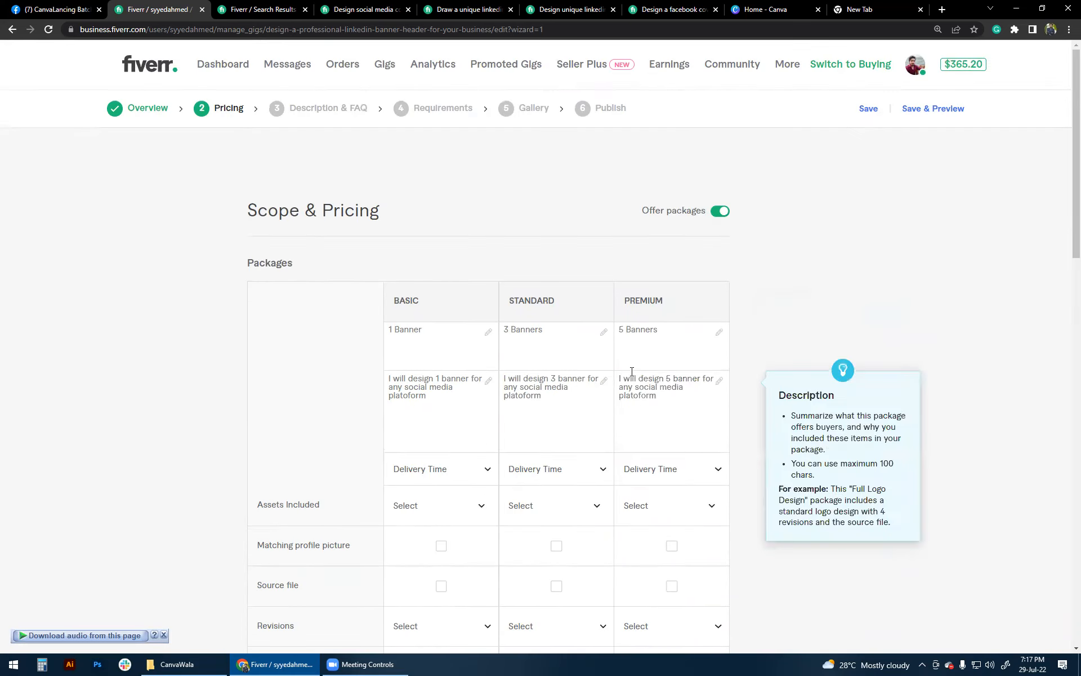
scroll(523, 330, "down", 4)
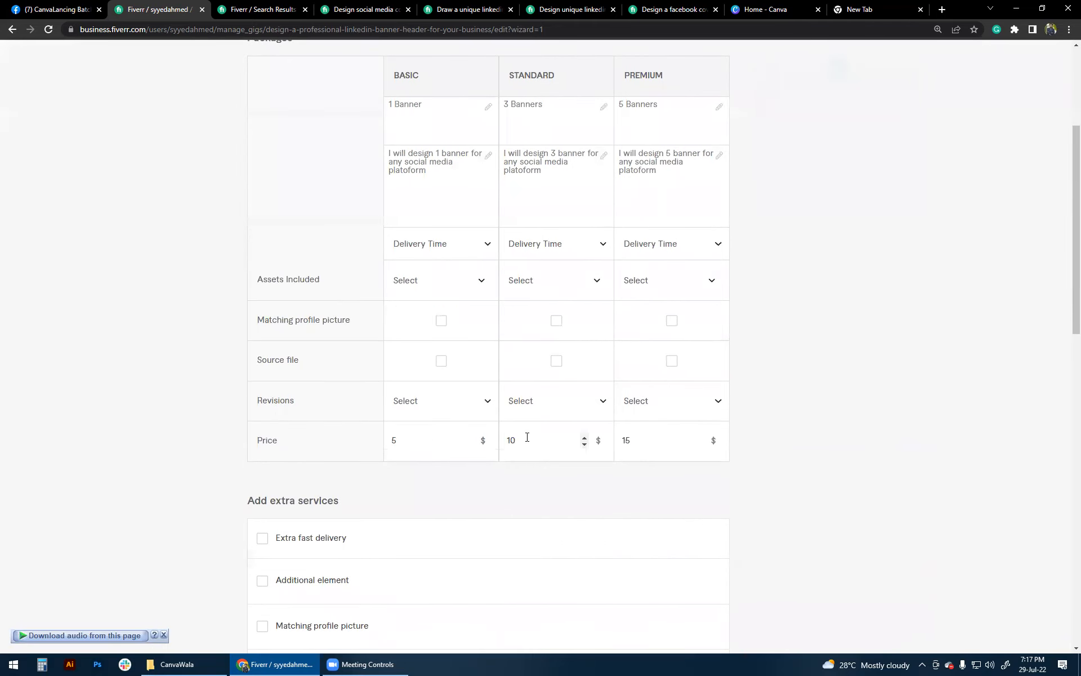
scroll(527, 437, "up", 3)
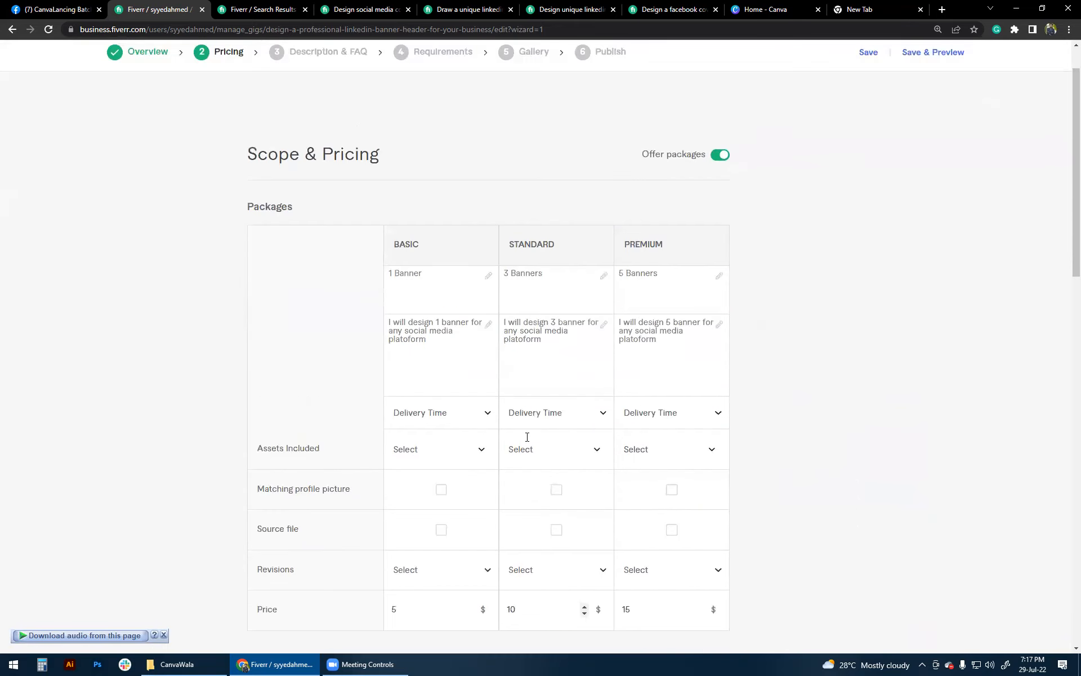
left_click(434, 419)
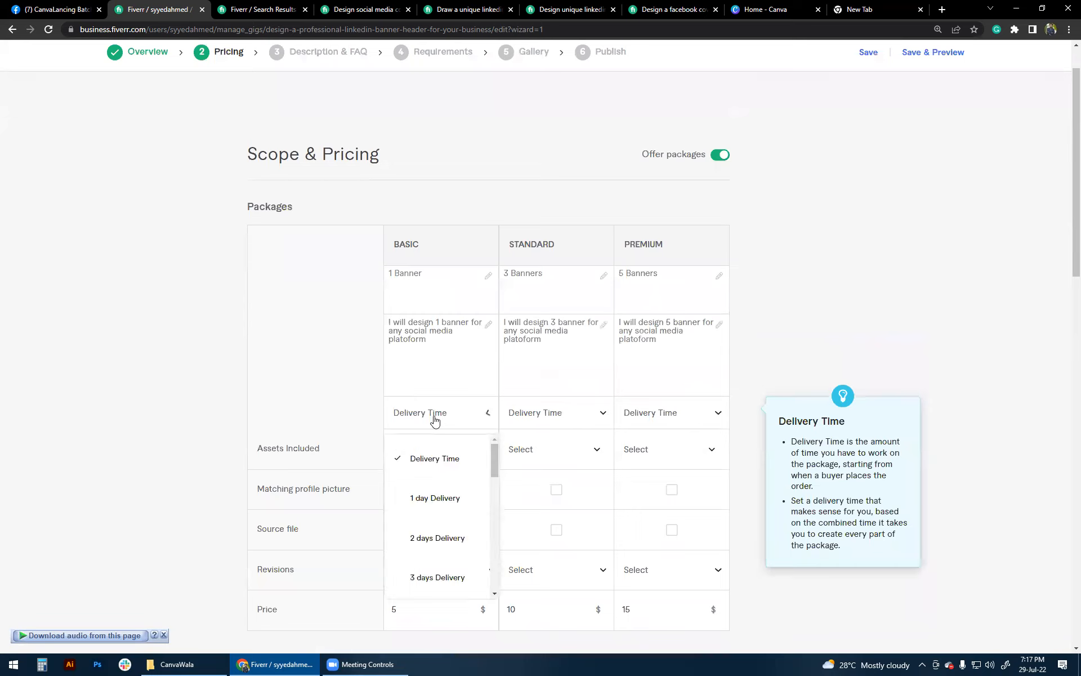
left_click(449, 506)
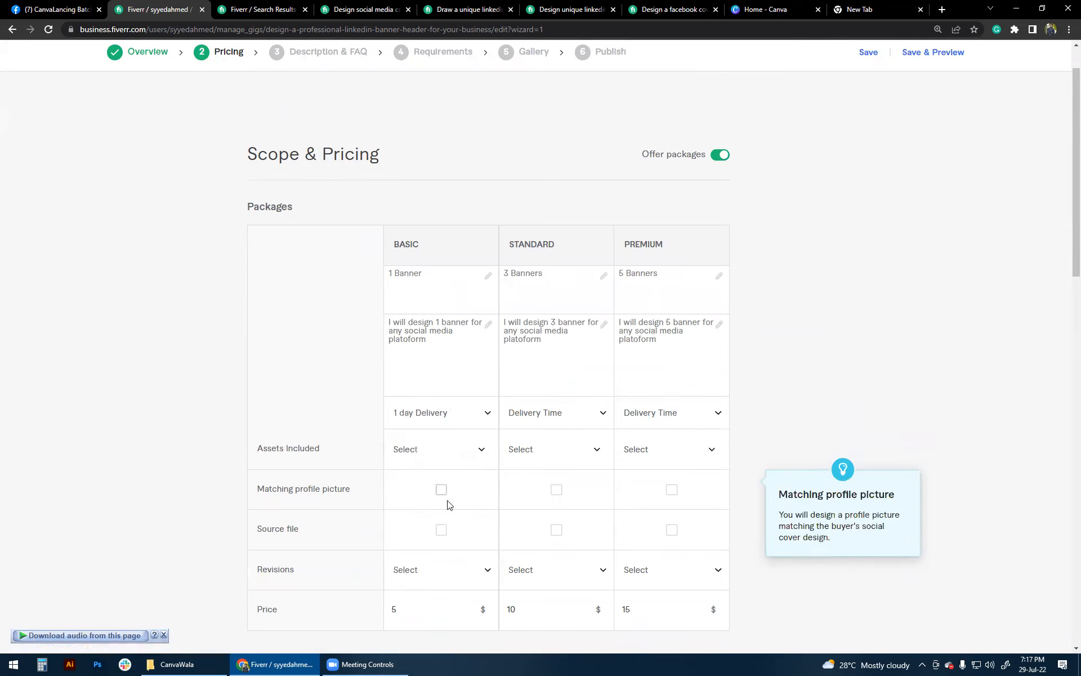
left_click(557, 415)
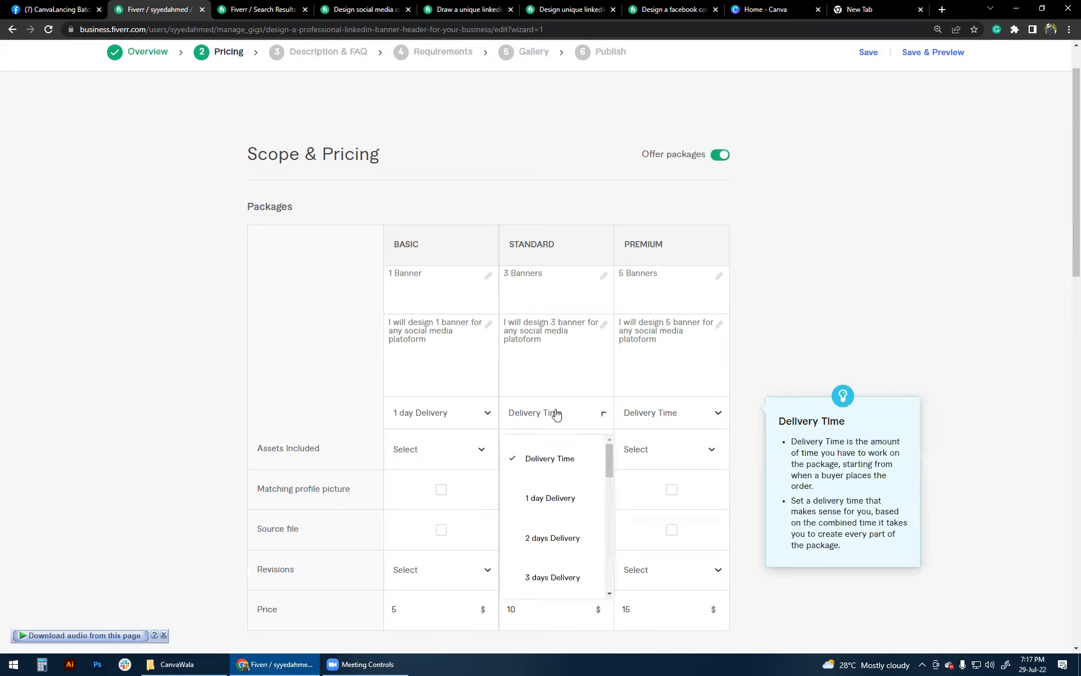
left_click(555, 537)
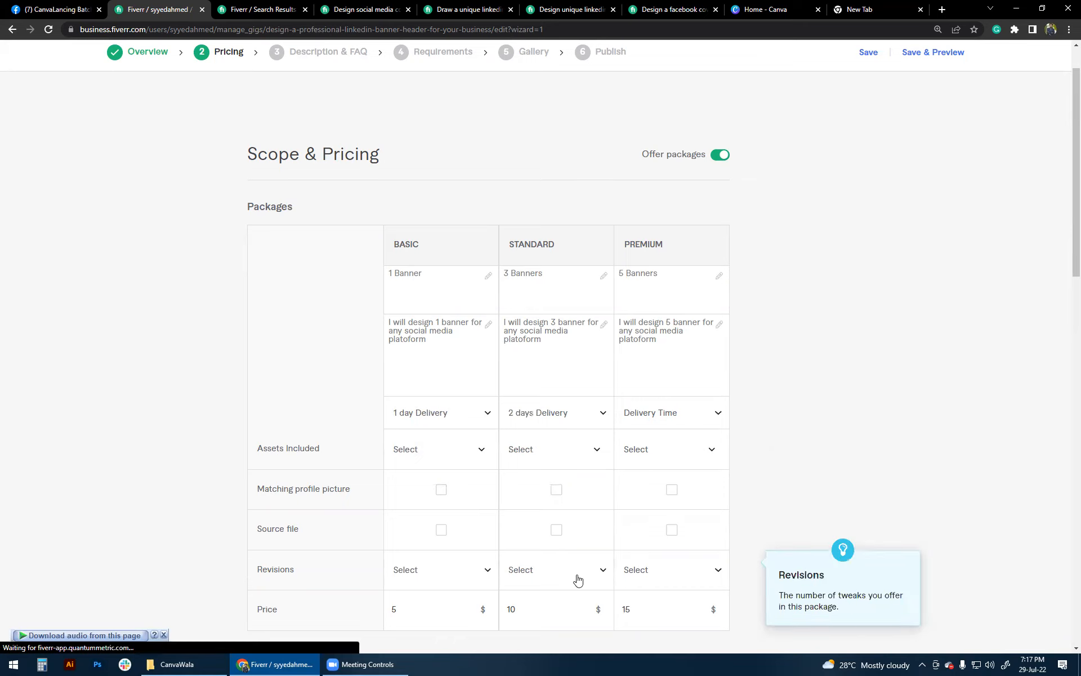
left_click(668, 414)
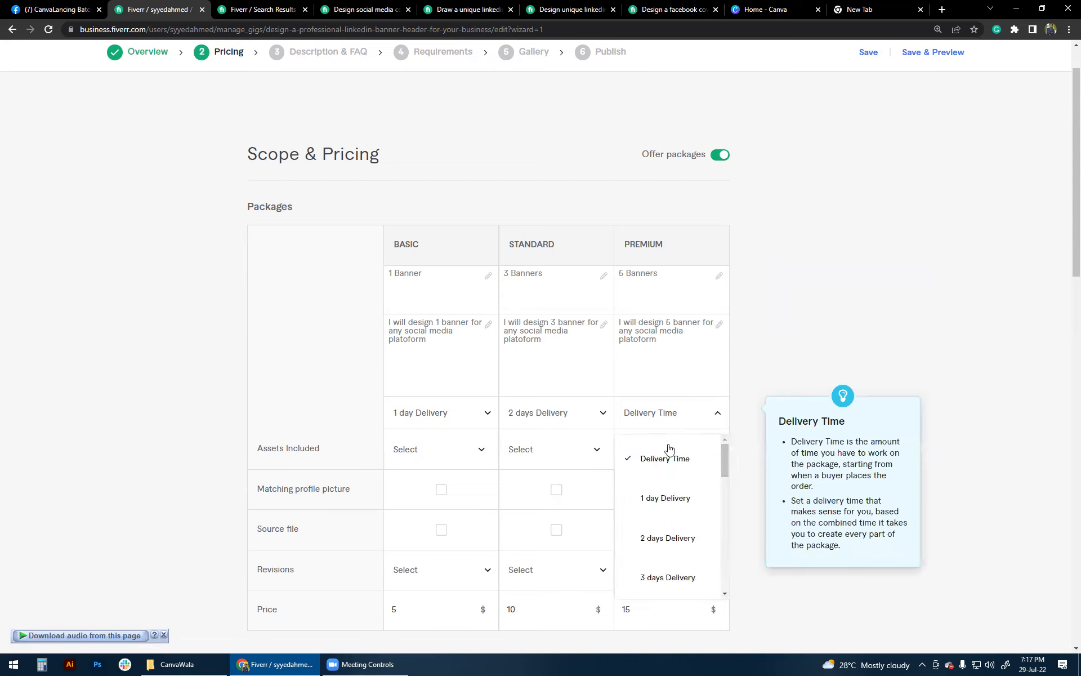
left_click(668, 538)
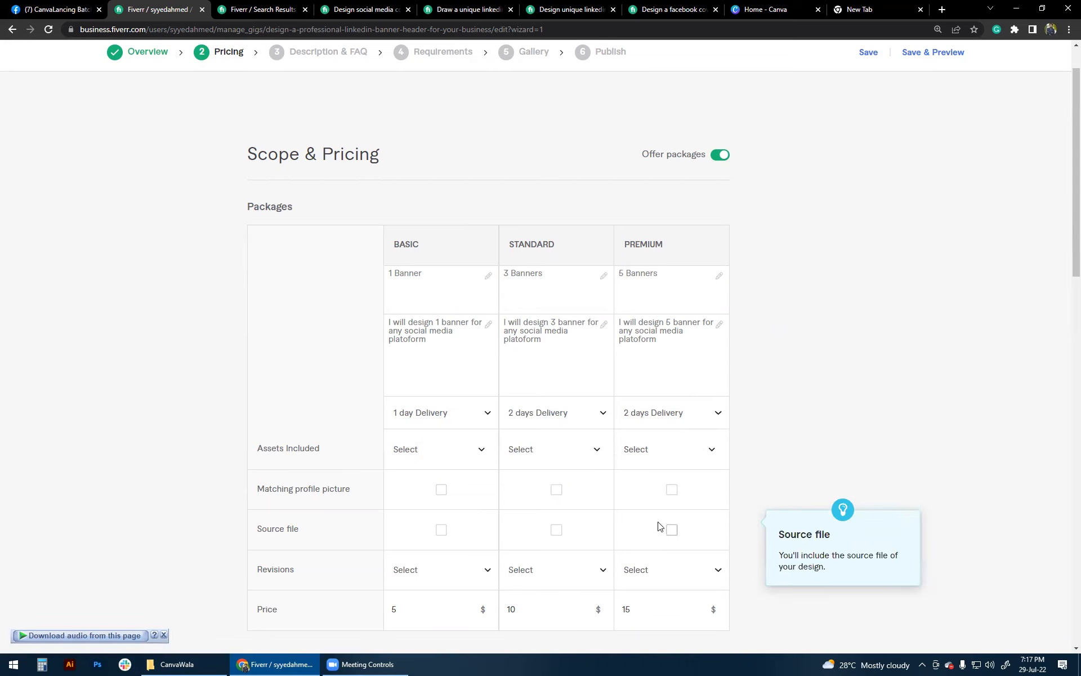
Include a matching profile picture and the source file in the Basic, Standard and Premium packages
left_click(450, 451)
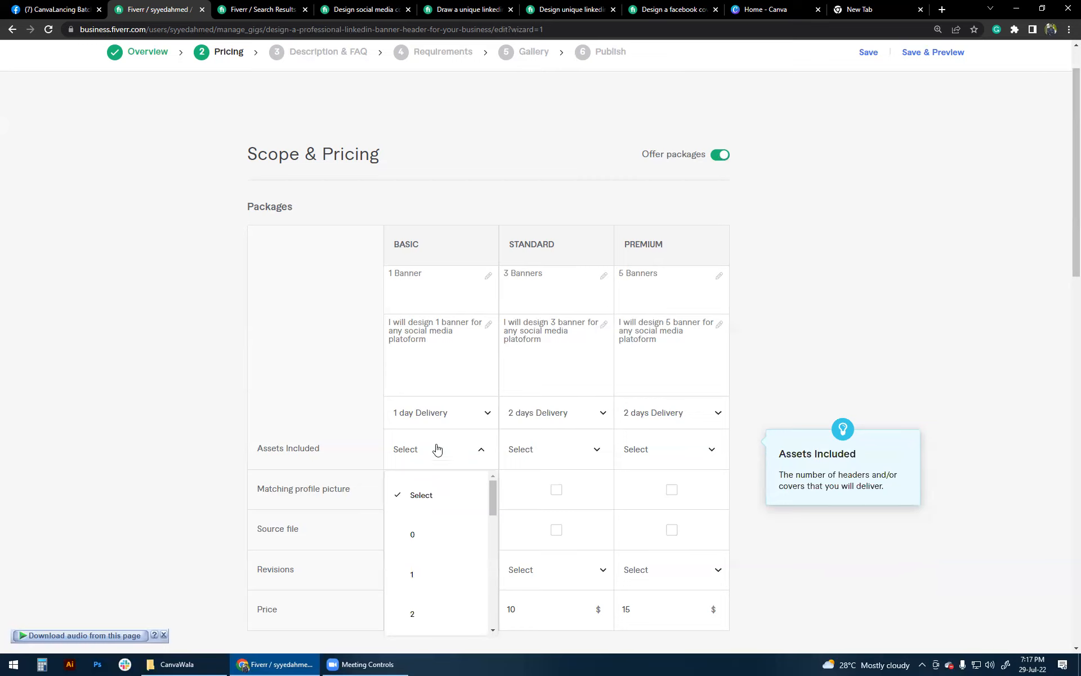
left_click(323, 447)
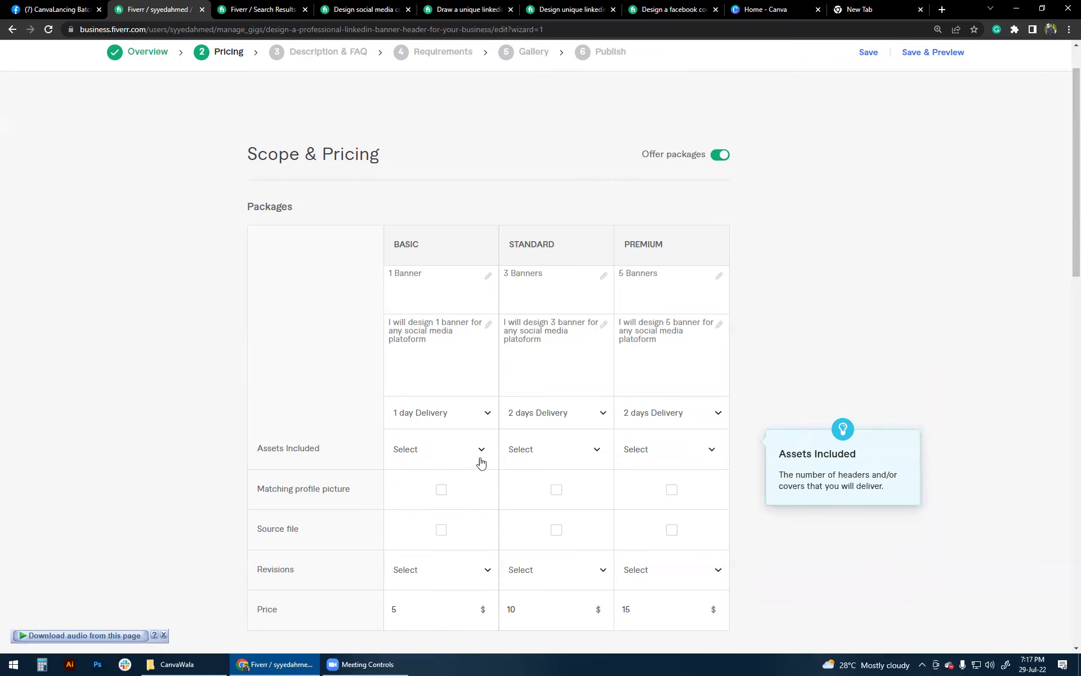
left_click(442, 490)
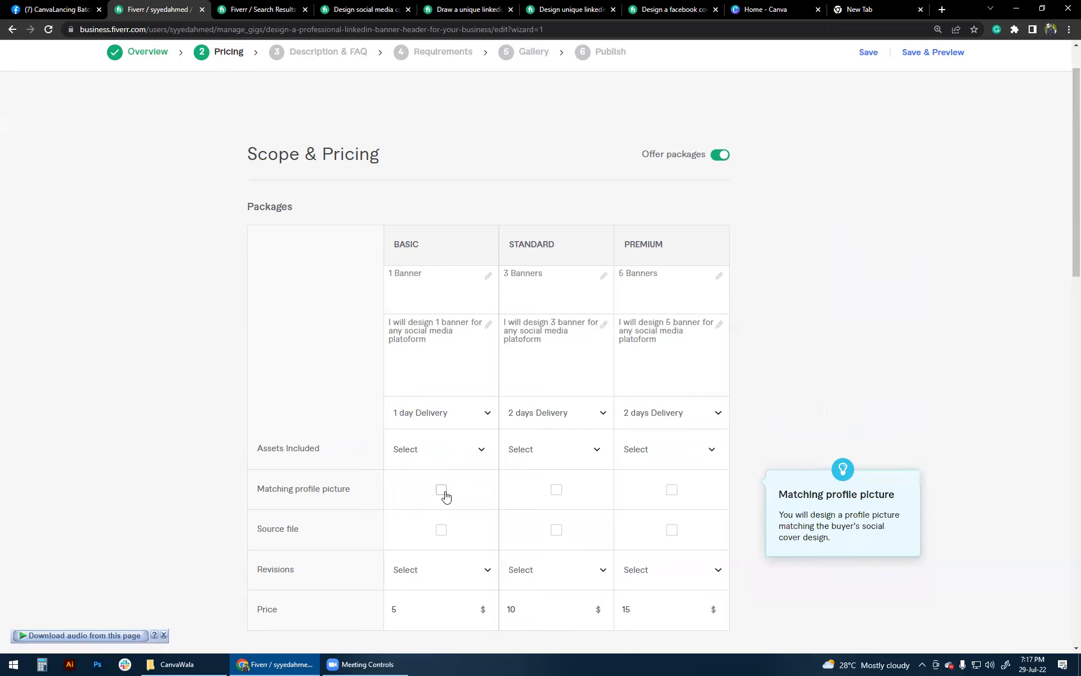
left_click(557, 490)
left_click(672, 490)
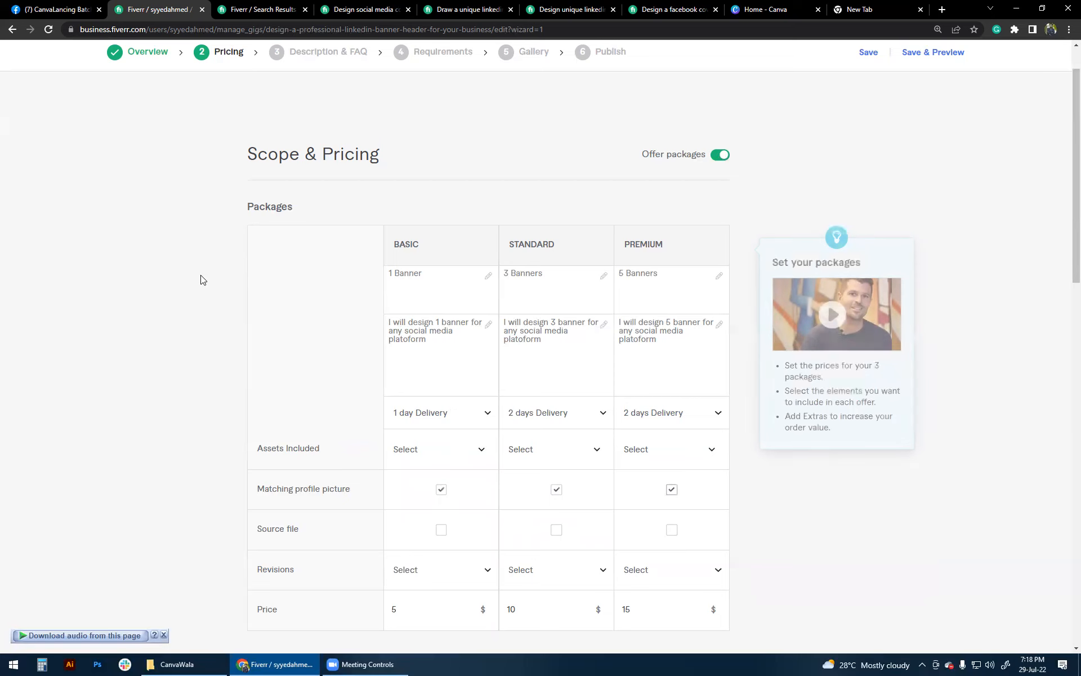
scroll(201, 401, "down", 2)
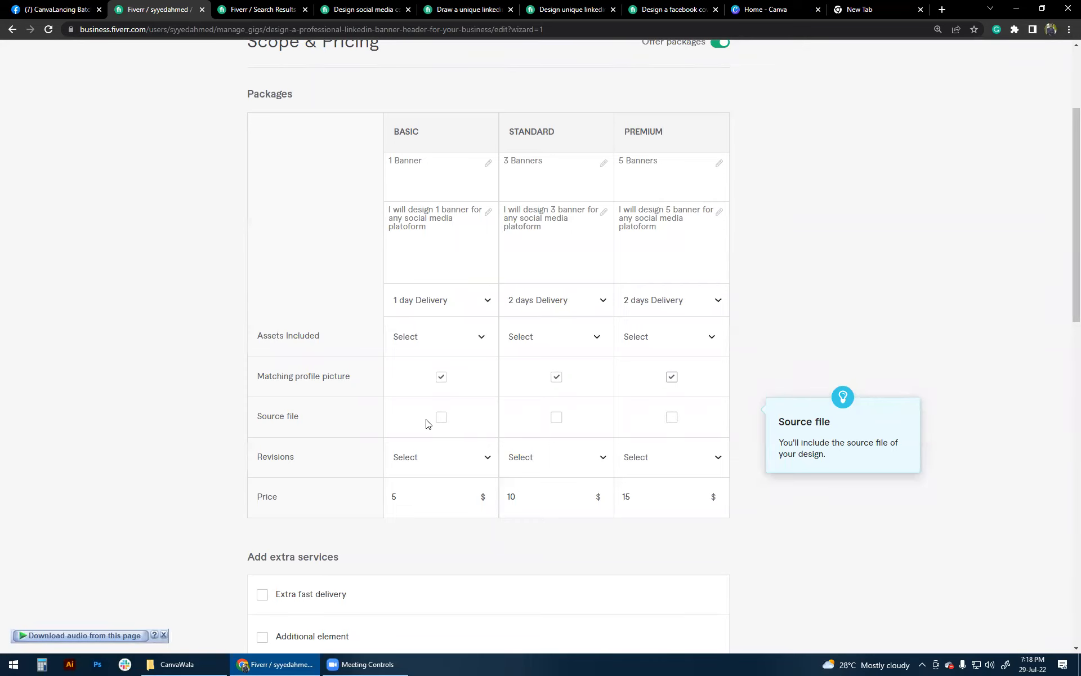
left_click(441, 420)
left_click(557, 418)
left_click(672, 420)
Set the revisions to UNLIMITED for the Basic, Standard and Premium packages
left_click(460, 465)
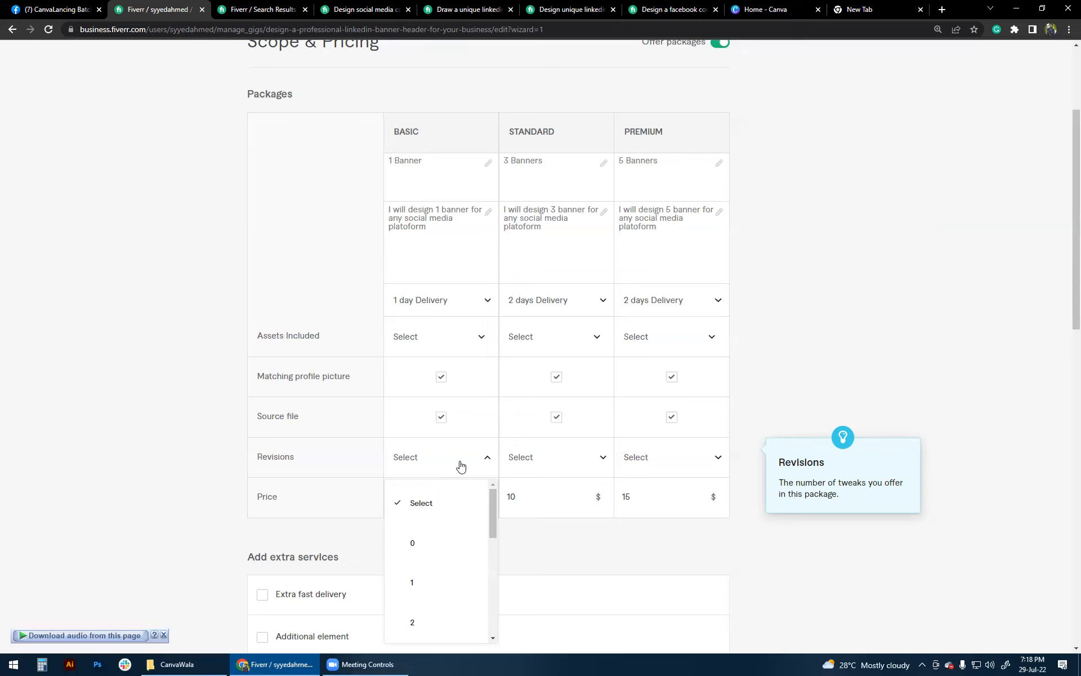
left_click(39, 398)
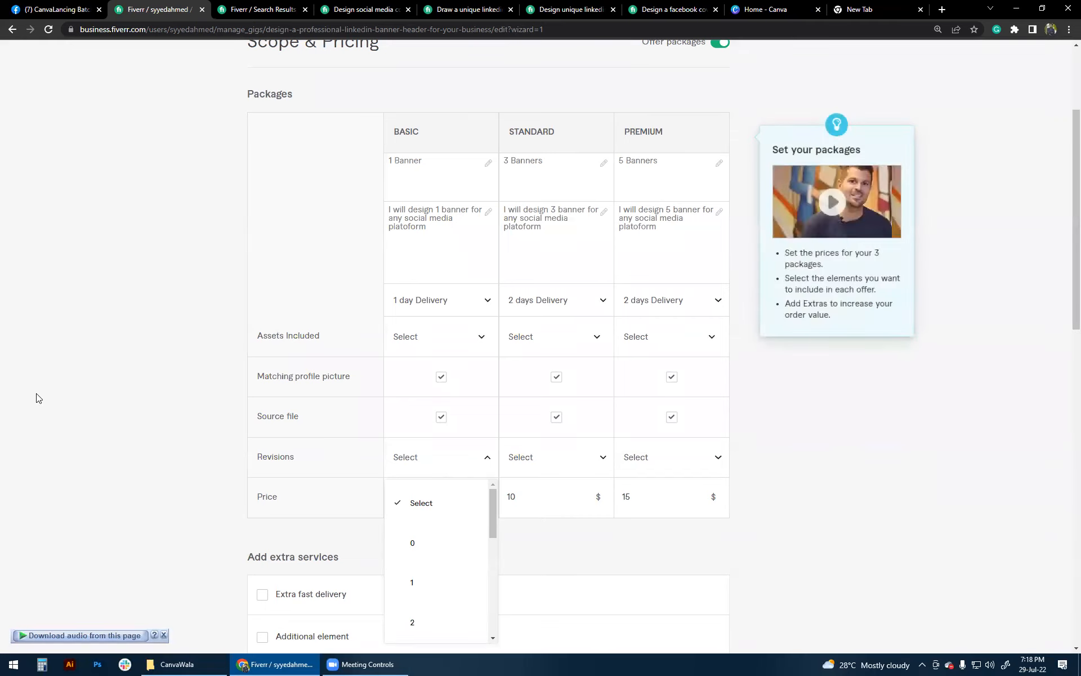
scroll(65, 422, "down", 2)
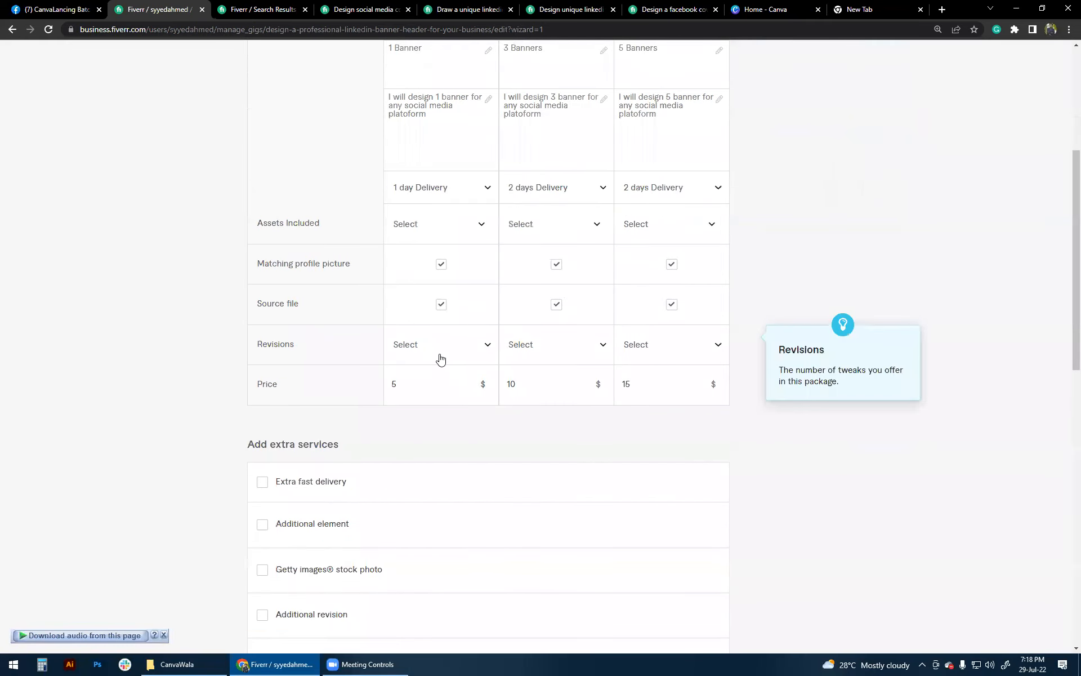
left_click(441, 358)
scroll(436, 459, "down", 3)
scroll(438, 459, "down", 3)
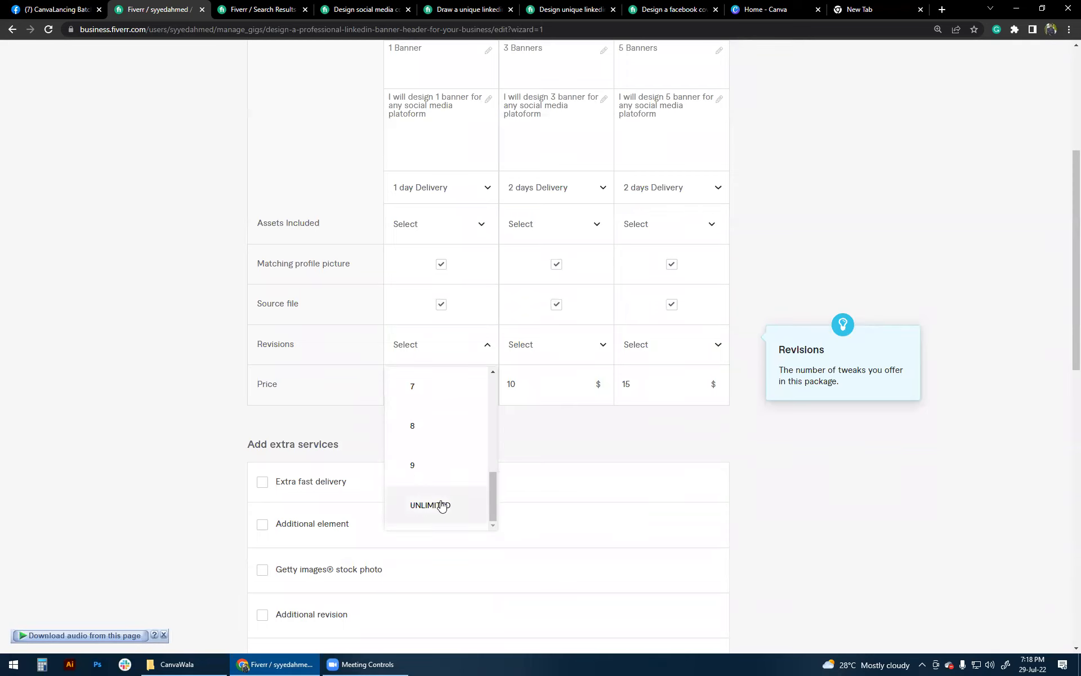
left_click(441, 505)
left_click(543, 350)
scroll(549, 490, "down", 5)
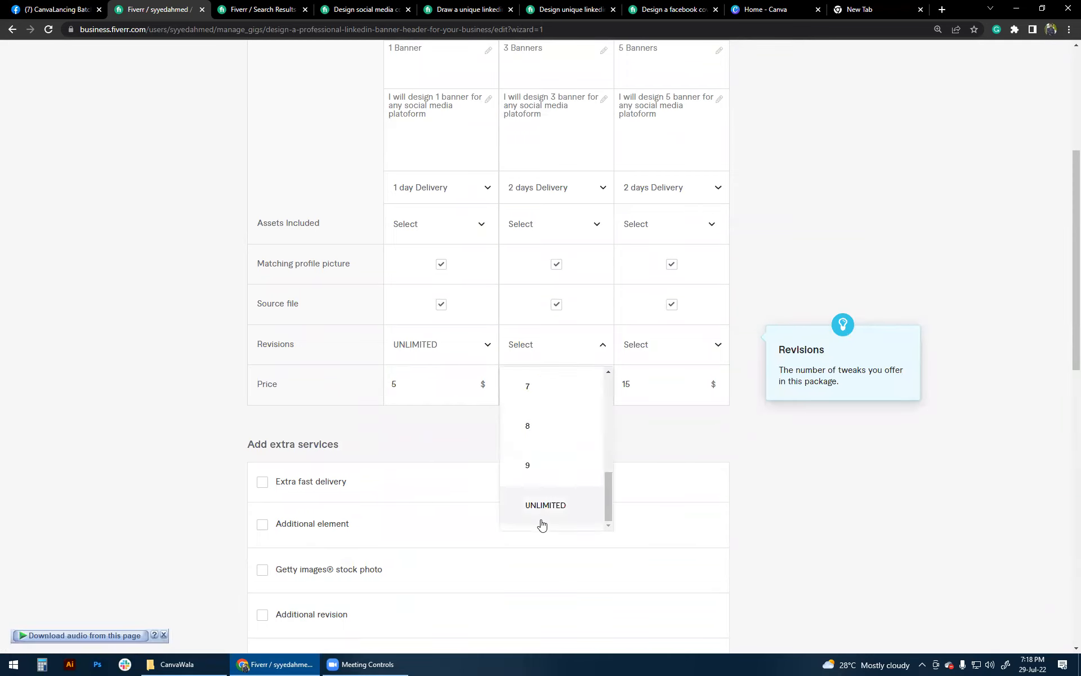
left_click(555, 498)
left_click(661, 343)
scroll(637, 476, "down", 4)
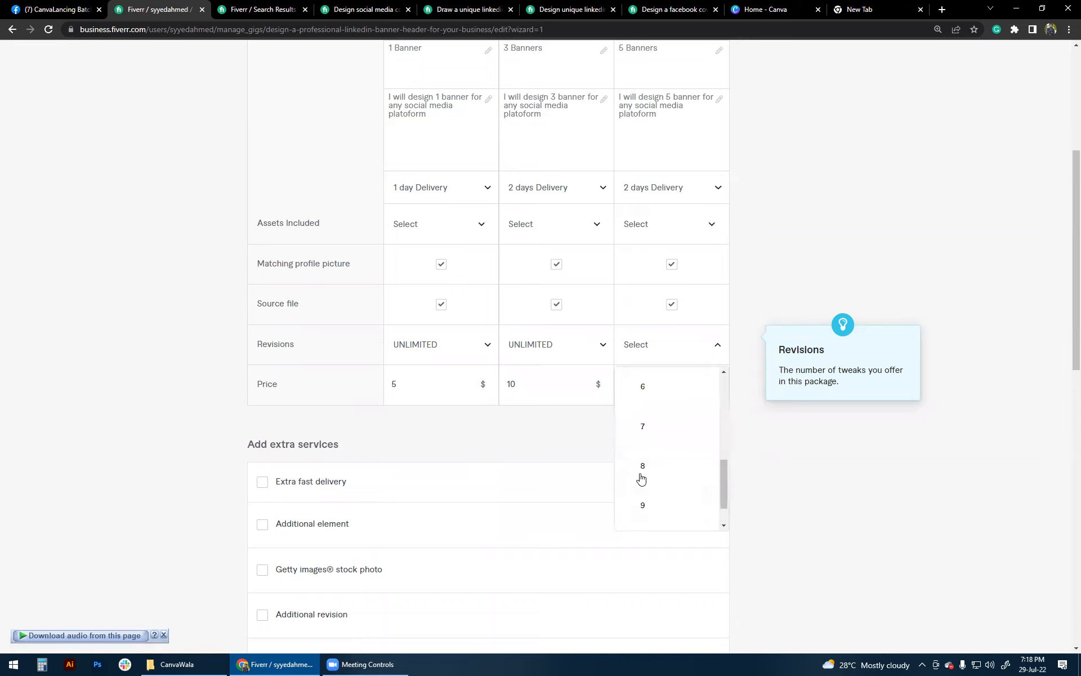
scroll(662, 489, "down", 1)
left_click(662, 513)
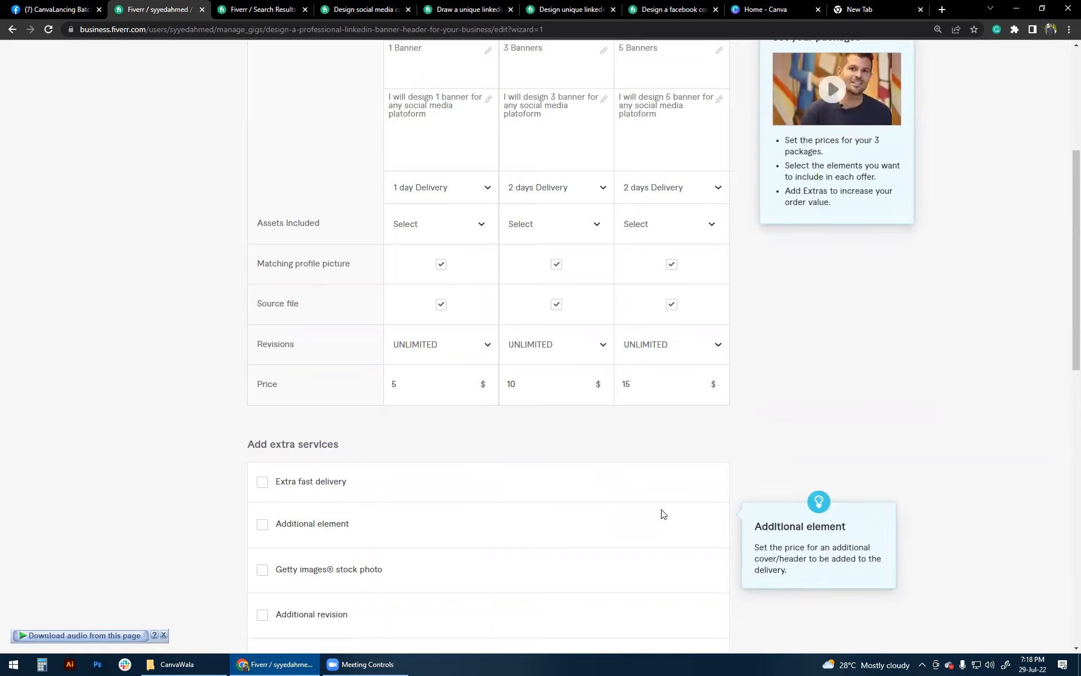
Set the number of revisions to 4 for the Basic, Standard and Premium packages
left_click(449, 353)
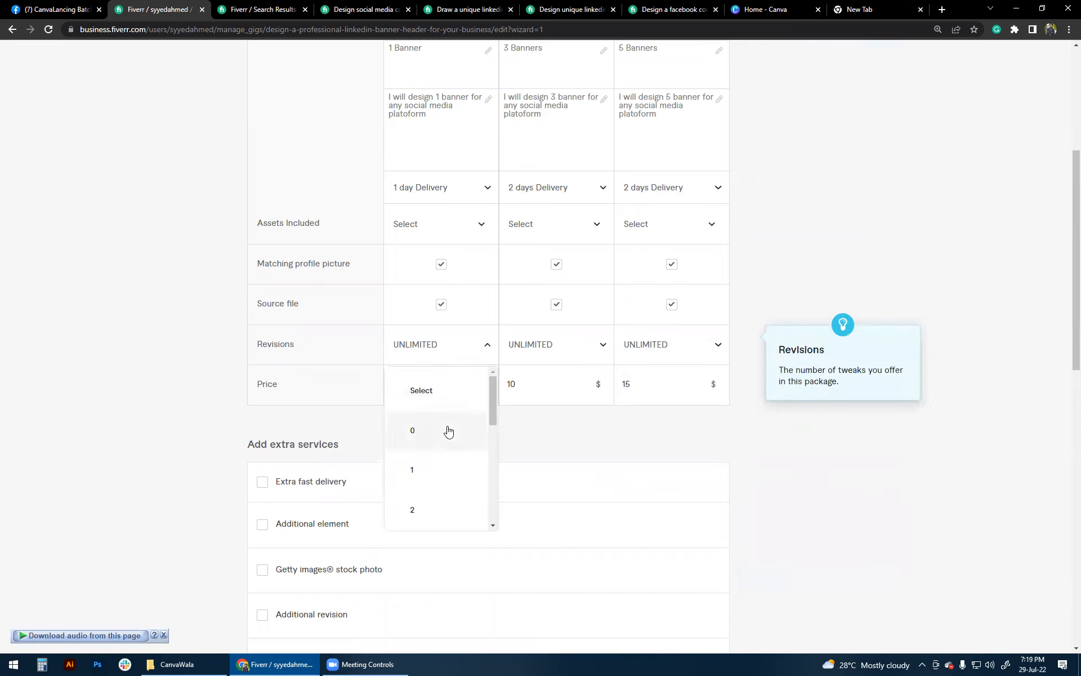
scroll(452, 498, "down", 1)
scroll(449, 486, "down", 1)
left_click(444, 482)
left_click(437, 345)
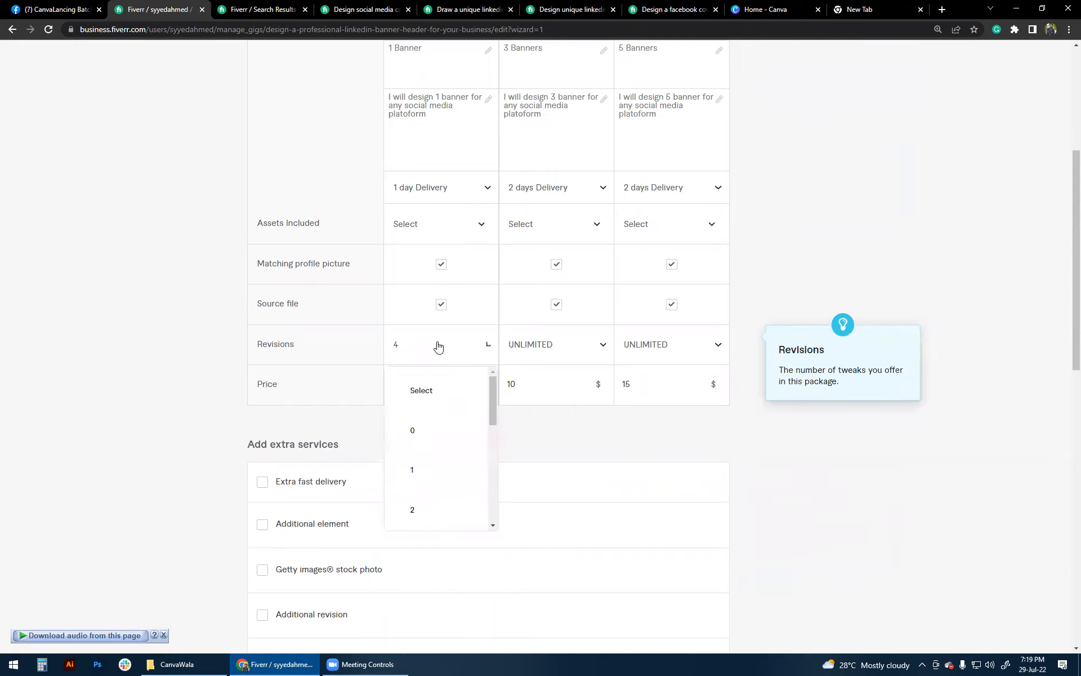
left_click(551, 348)
scroll(558, 465, "down", 1)
scroll(542, 489, "down", 1)
left_click(544, 482)
left_click(648, 352)
scroll(656, 444, "down", 1)
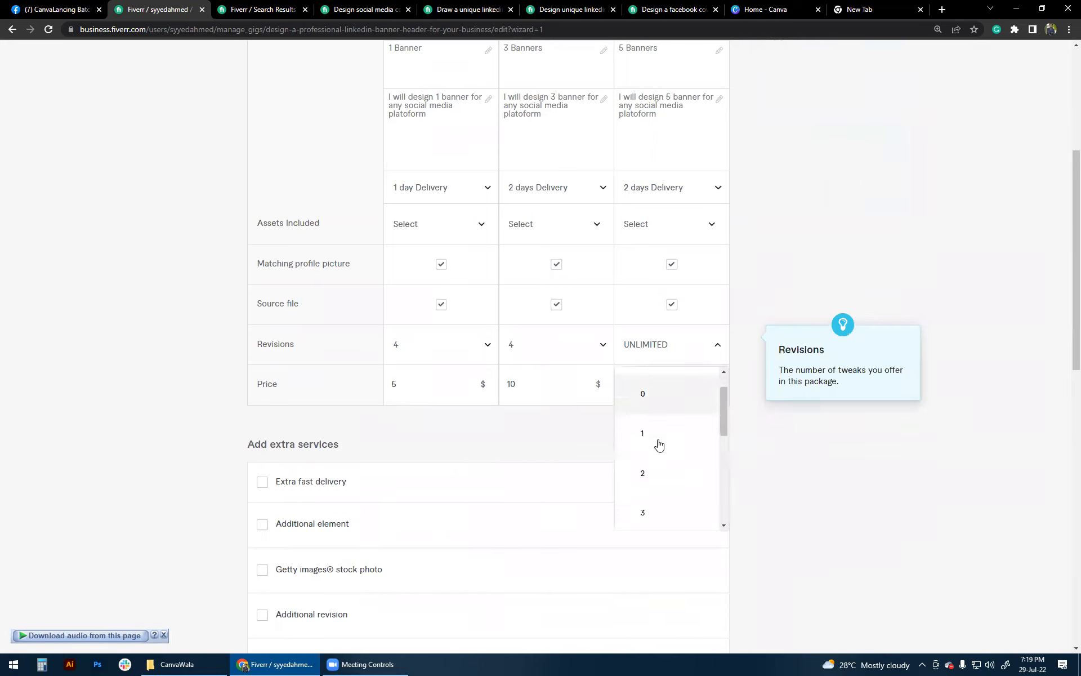
scroll(659, 445, "down", 1)
left_click(649, 482)
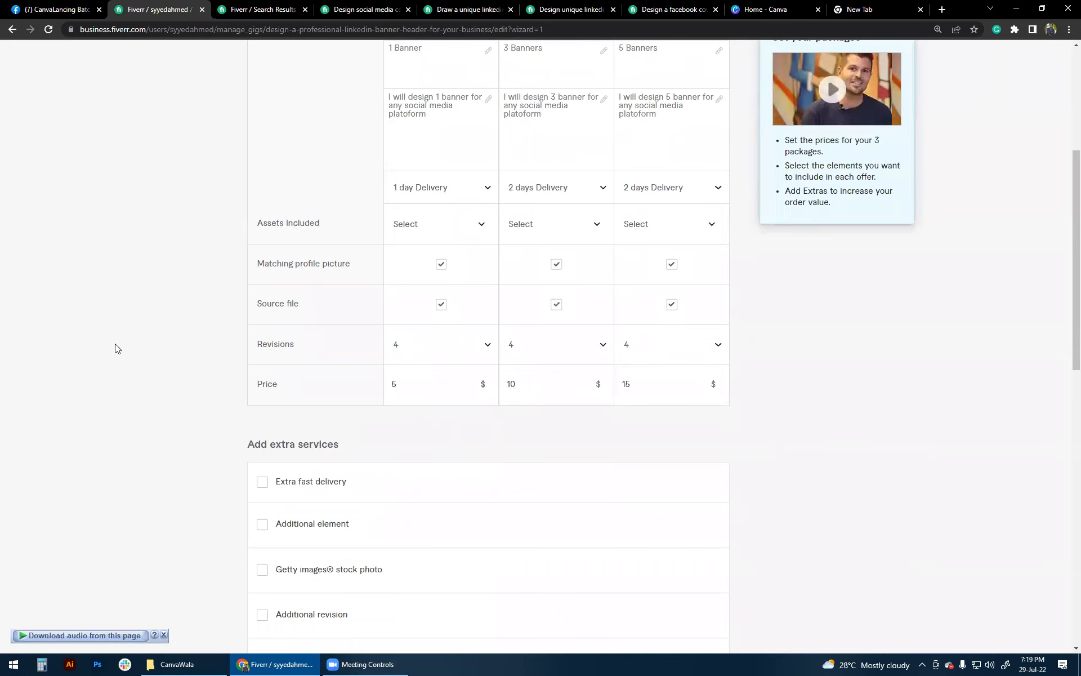
scroll(129, 369, "up", 1)
scroll(129, 369, "up", 4)
scroll(129, 369, "down", 1)
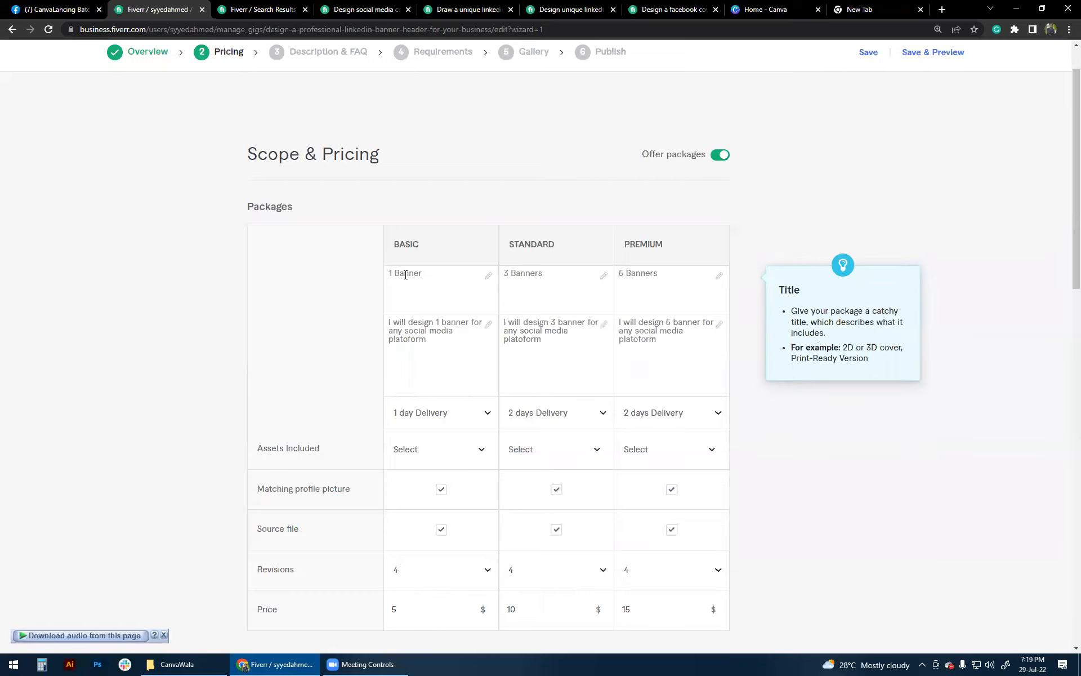
left_click(401, 274)
scroll(129, 355, "down", 2)
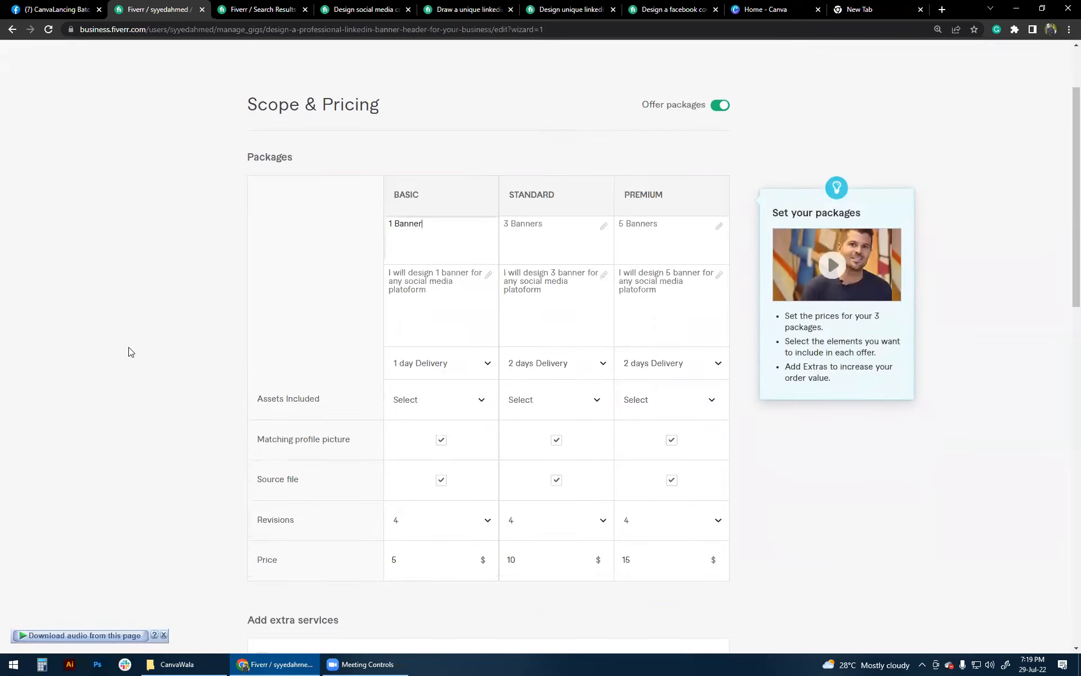
scroll(418, 485, "up", 2)
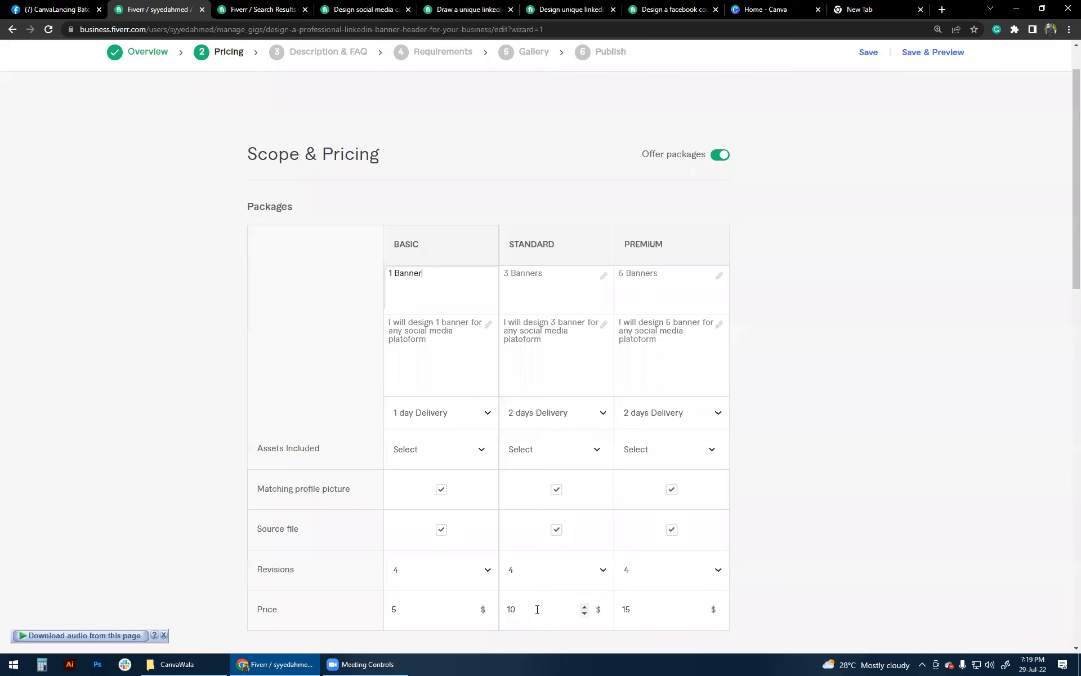
Set the package prices to $10 for Basic, $25 for Standard and $40 for Premium
left_click_drag(420, 612, 84, 364)
type("10")
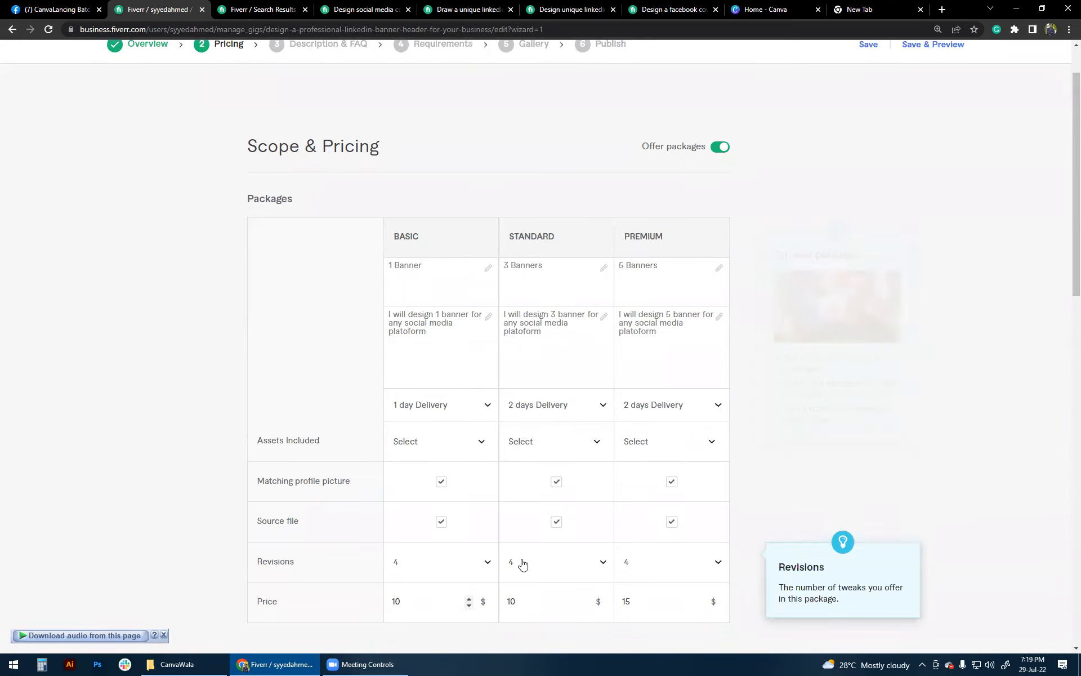
left_click(531, 602)
double_click(530, 602)
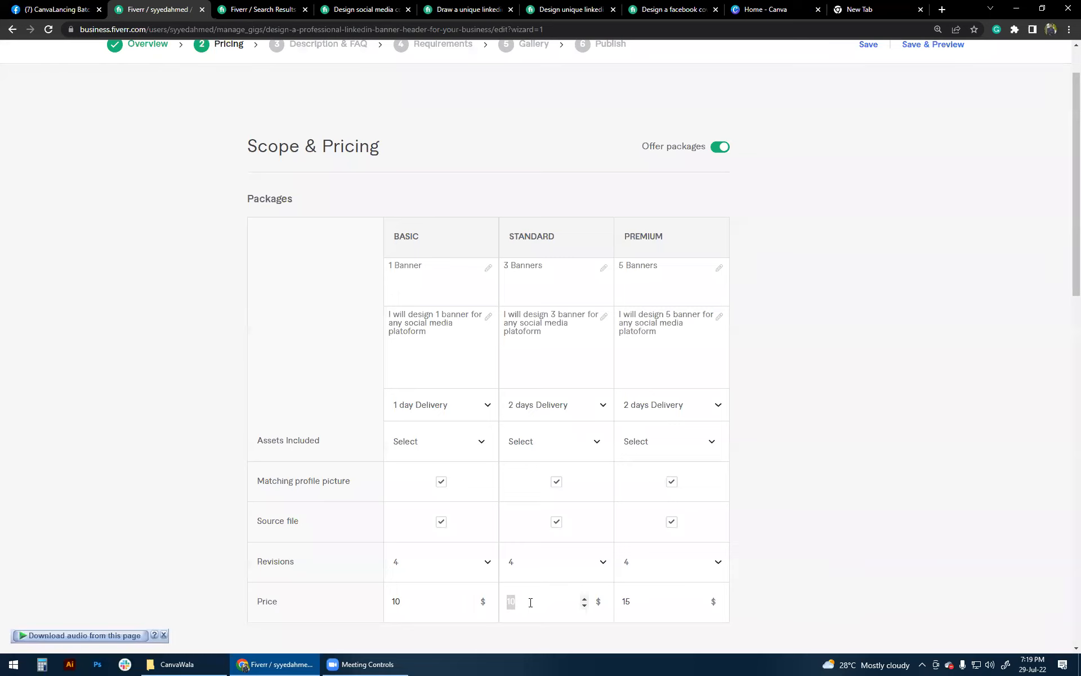
type("25")
left_click(651, 606)
double_click(651, 605)
type("40")
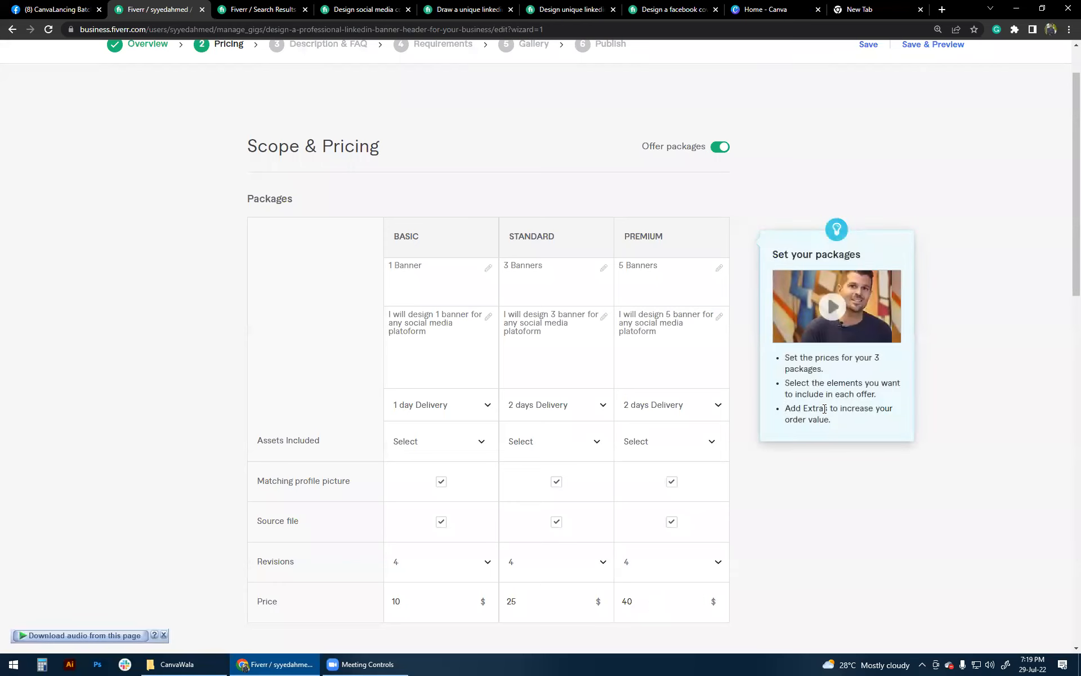
Enable the Extra fast delivery option among the gig's extra services
scroll(835, 460, "down", 2)
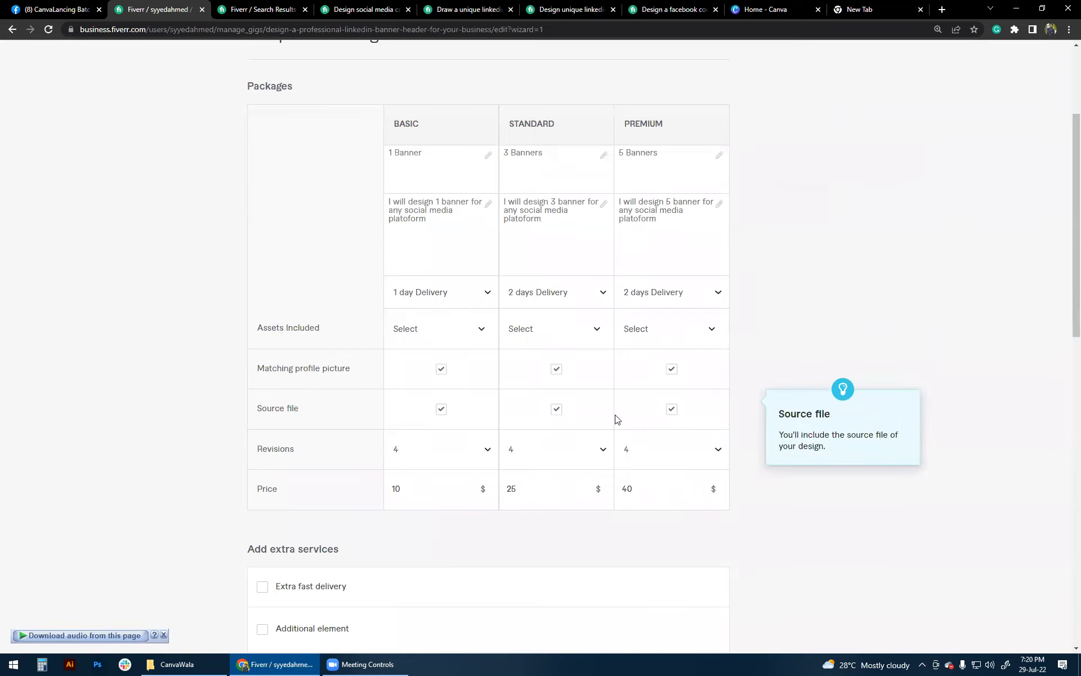
scroll(265, 580, "down", 1)
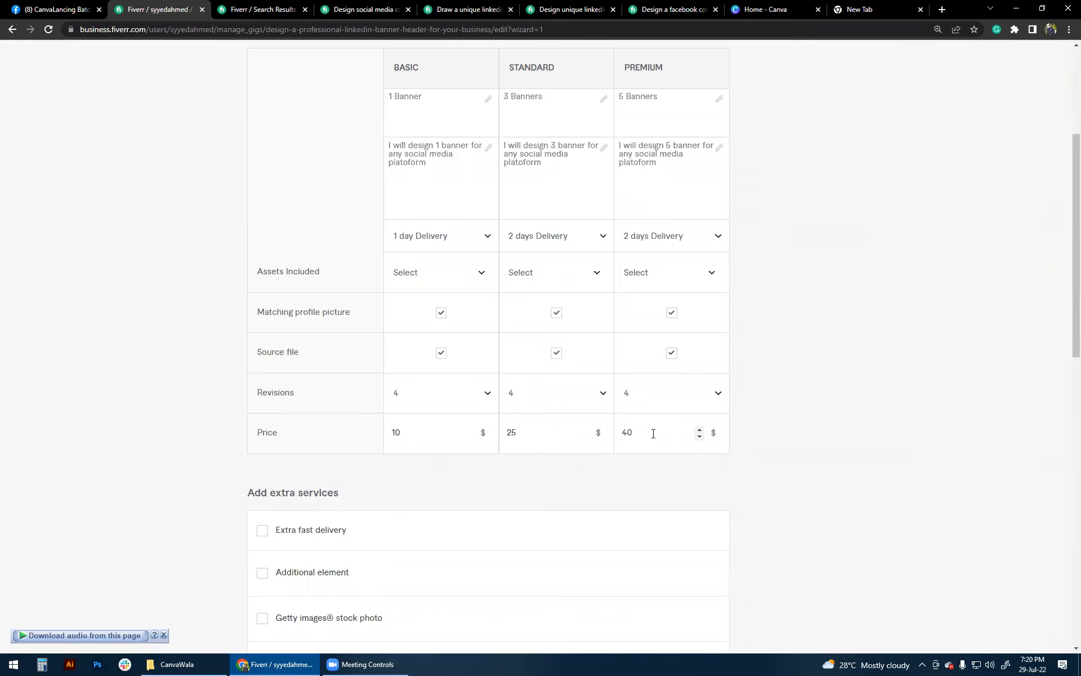
scroll(241, 506, "down", 1)
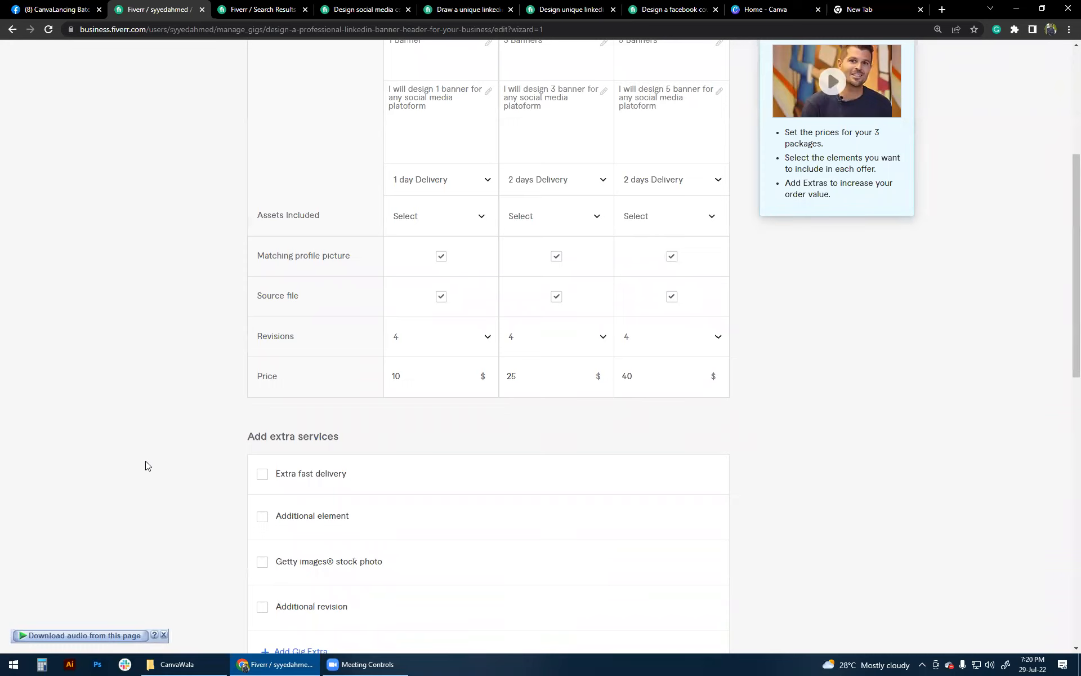
scroll(145, 466, "down", 1)
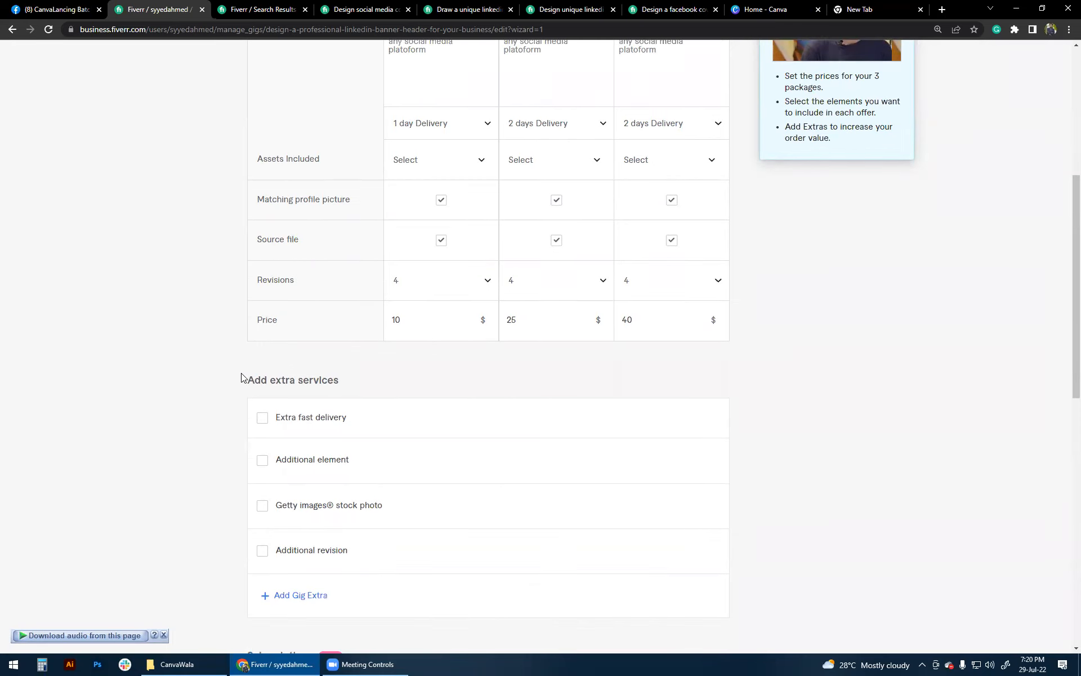
mouse_move(261, 422)
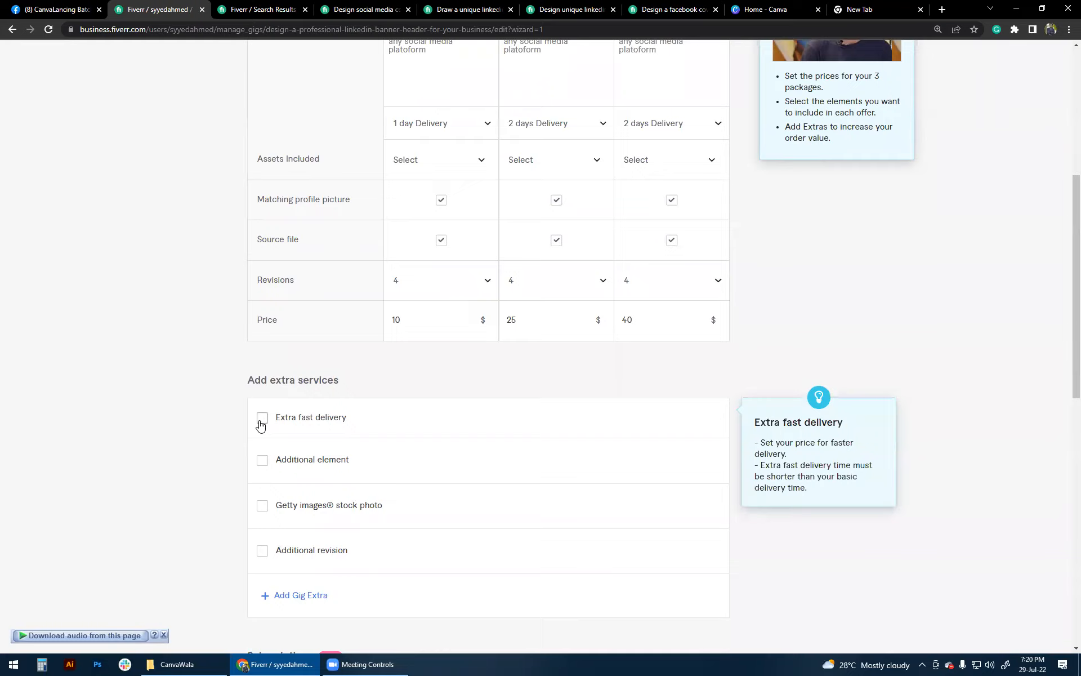
scroll(259, 423, "up", 3)
mouse_move(418, 301)
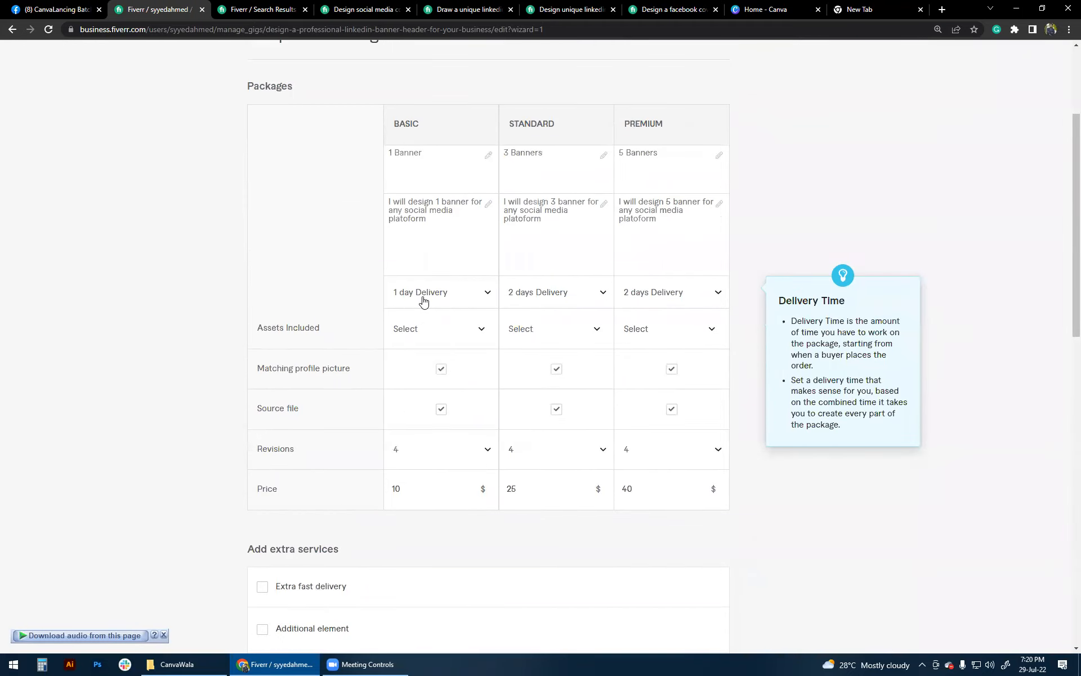
left_click(263, 587)
scroll(263, 586, "down", 2)
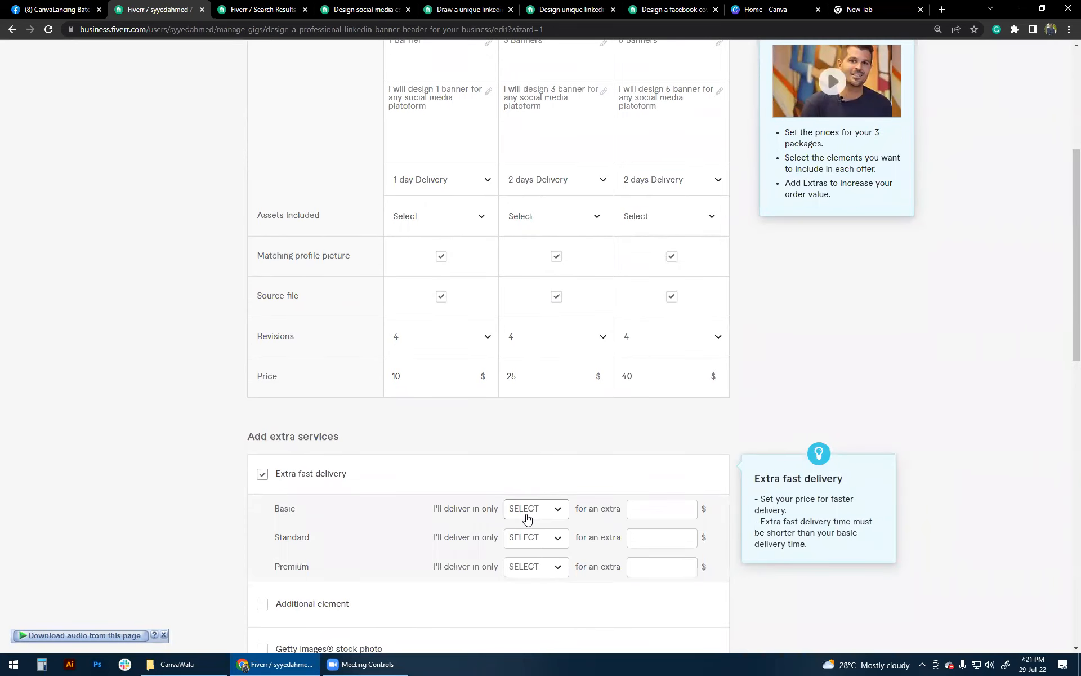
left_click(527, 519)
left_click(93, 332)
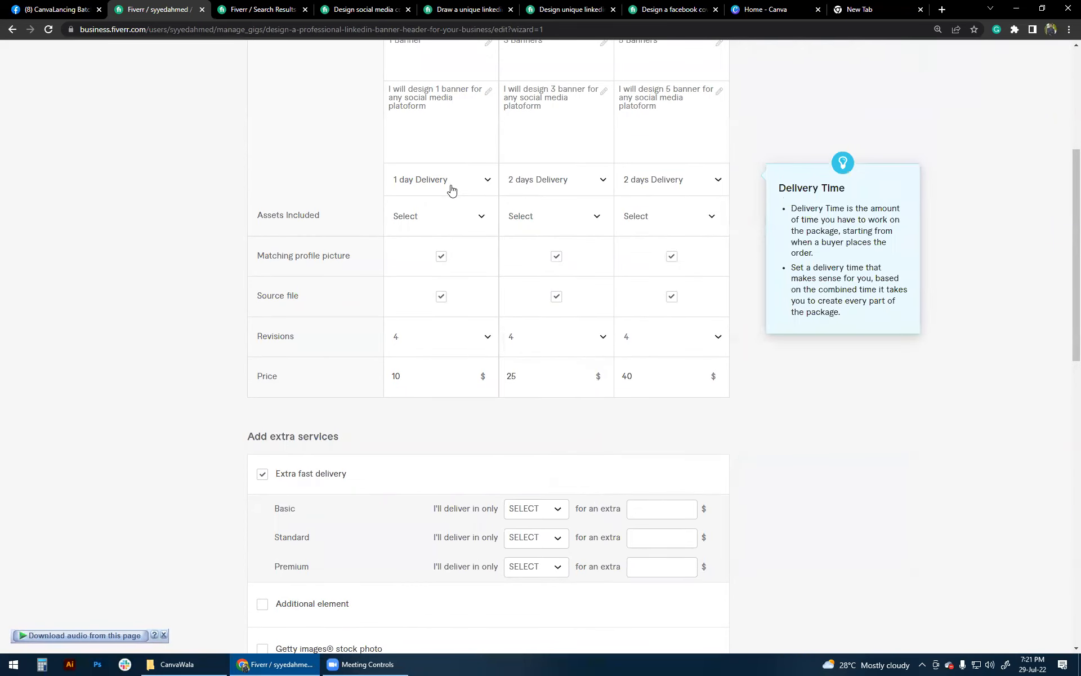
Set the Basic delivery time to 2 days and offer its extra fast delivery in 1 day for an extra $5
left_click(451, 189)
left_click(425, 304)
left_click(526, 510)
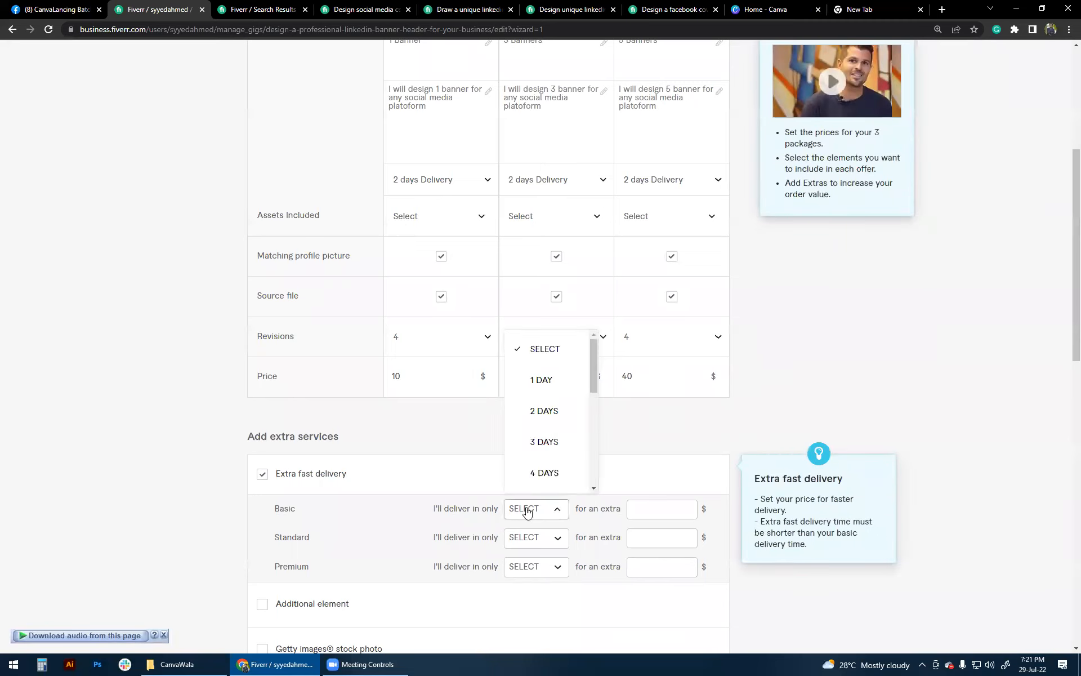
left_click(541, 381)
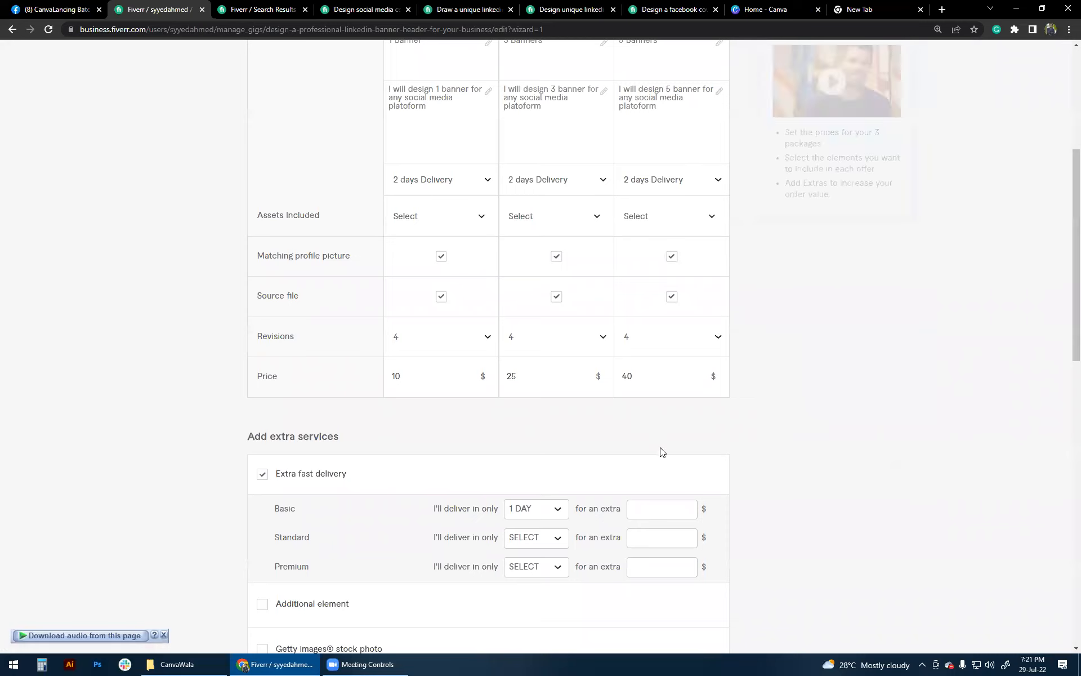
left_click(660, 511)
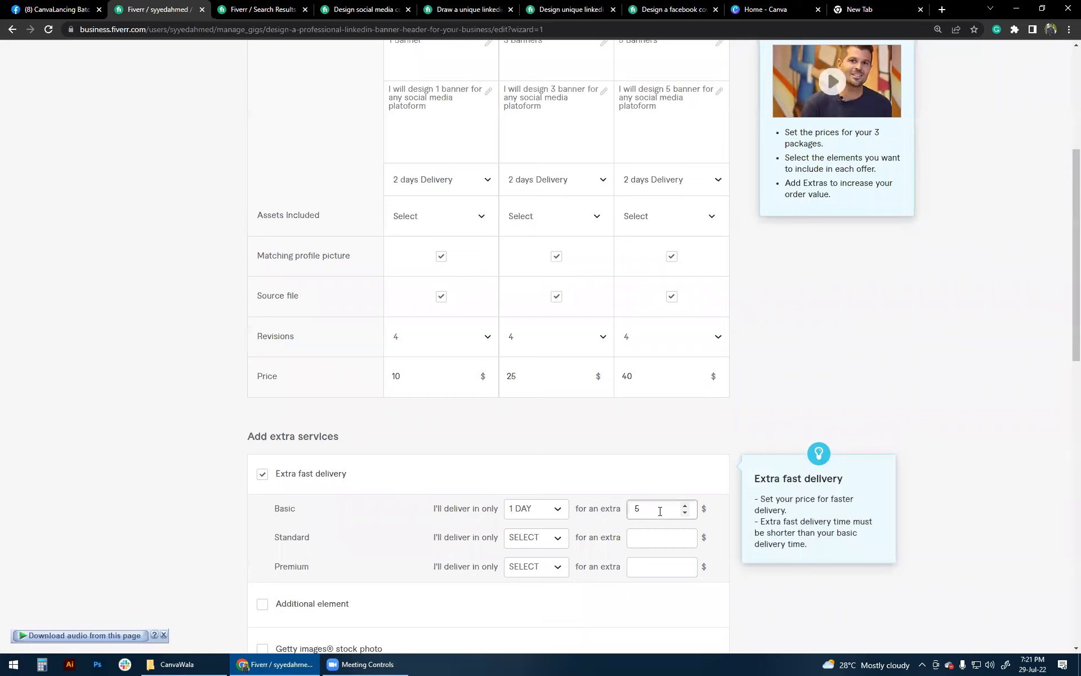
left_click(406, 518)
left_click(659, 515)
Set the Basic package's standard delivery time back to 1 day
left_click(439, 187)
left_click(431, 266)
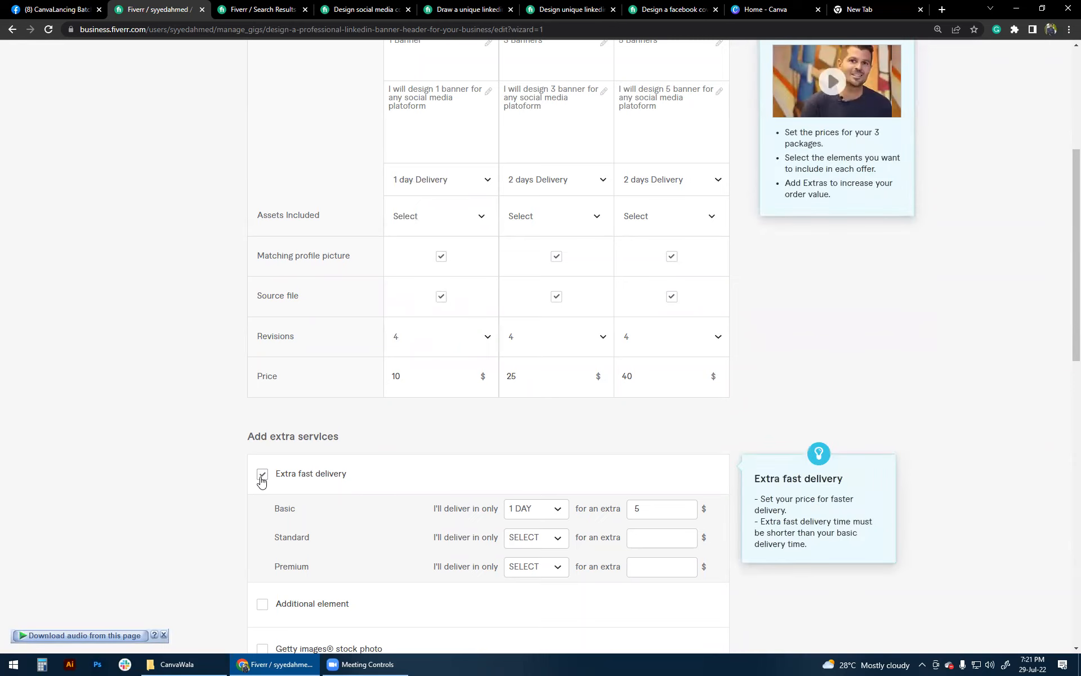
scroll(188, 466, "down", 2)
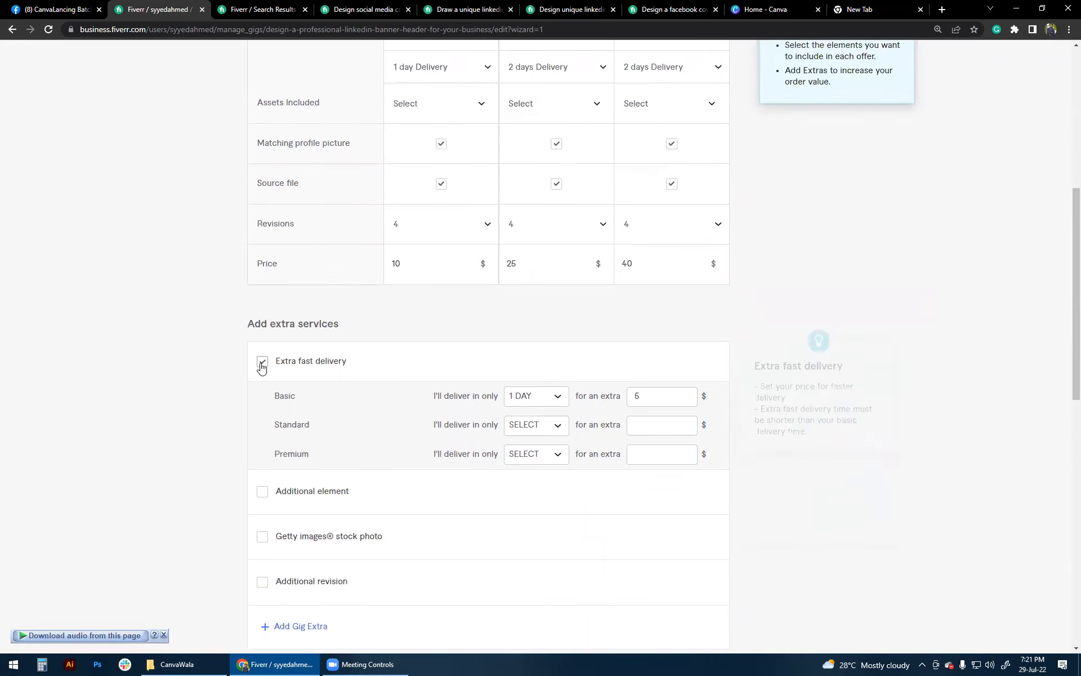
Clear the extra price for the Basic package under Extra fast delivery
left_click(648, 396)
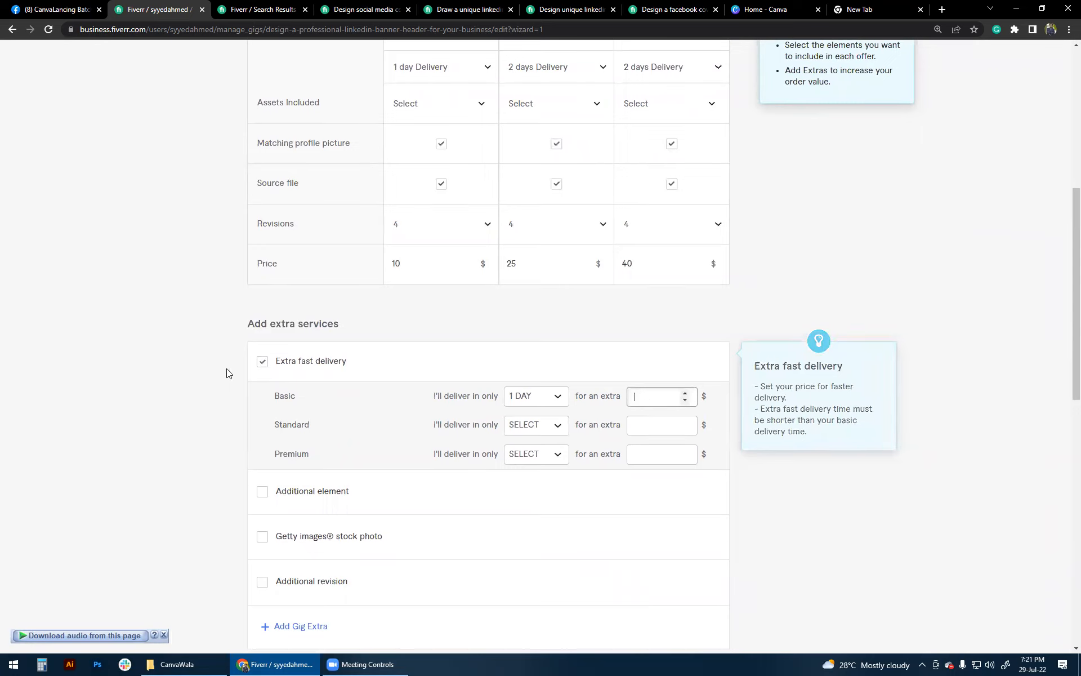
left_click(263, 366)
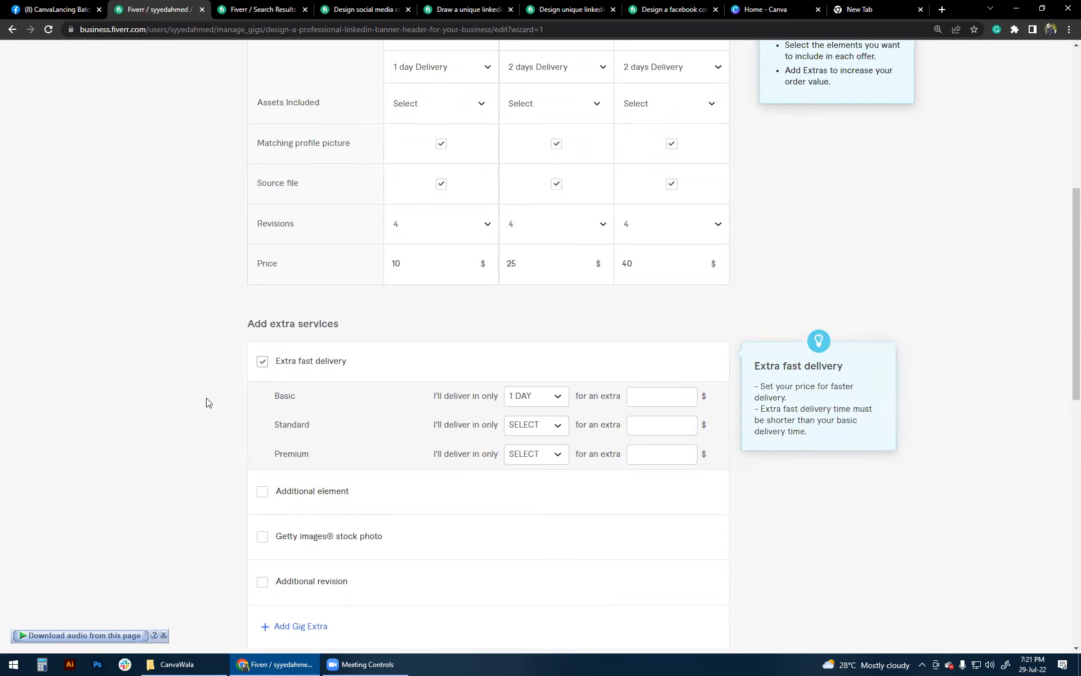
double_click(263, 365)
left_click(228, 421)
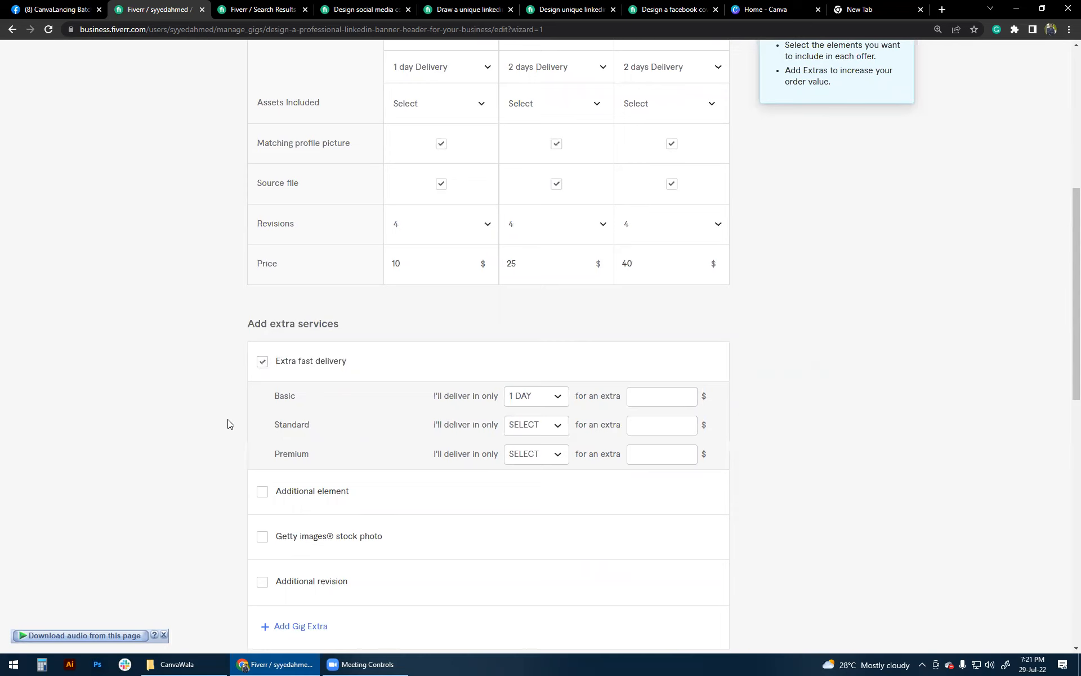
scroll(228, 421, "down", 2)
left_click(263, 381)
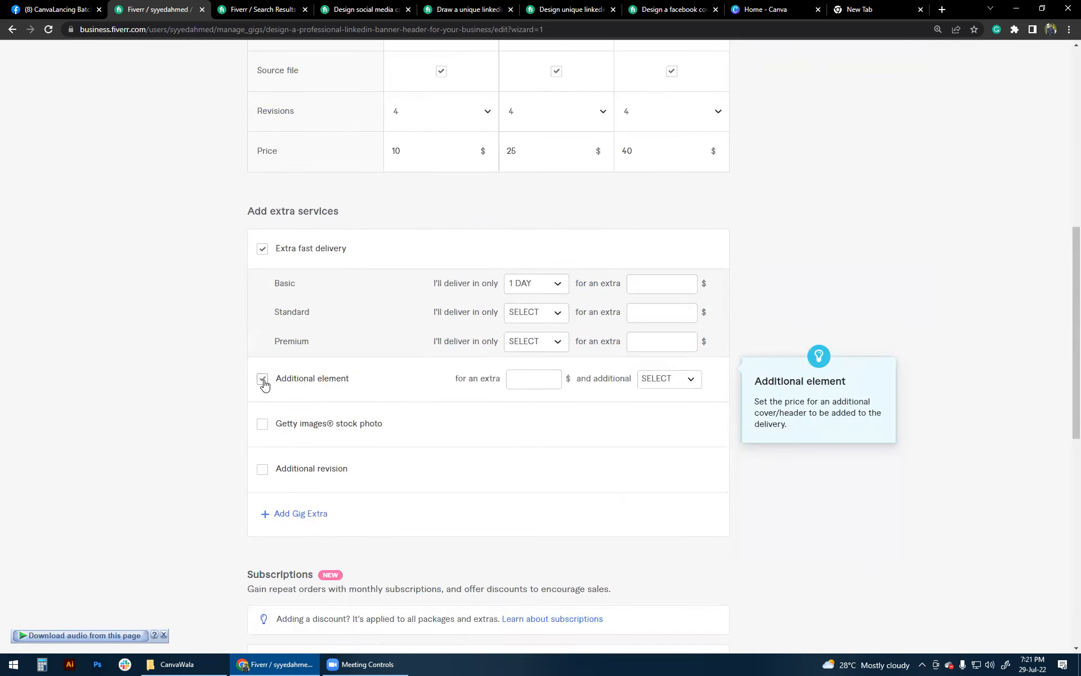
left_click(263, 381)
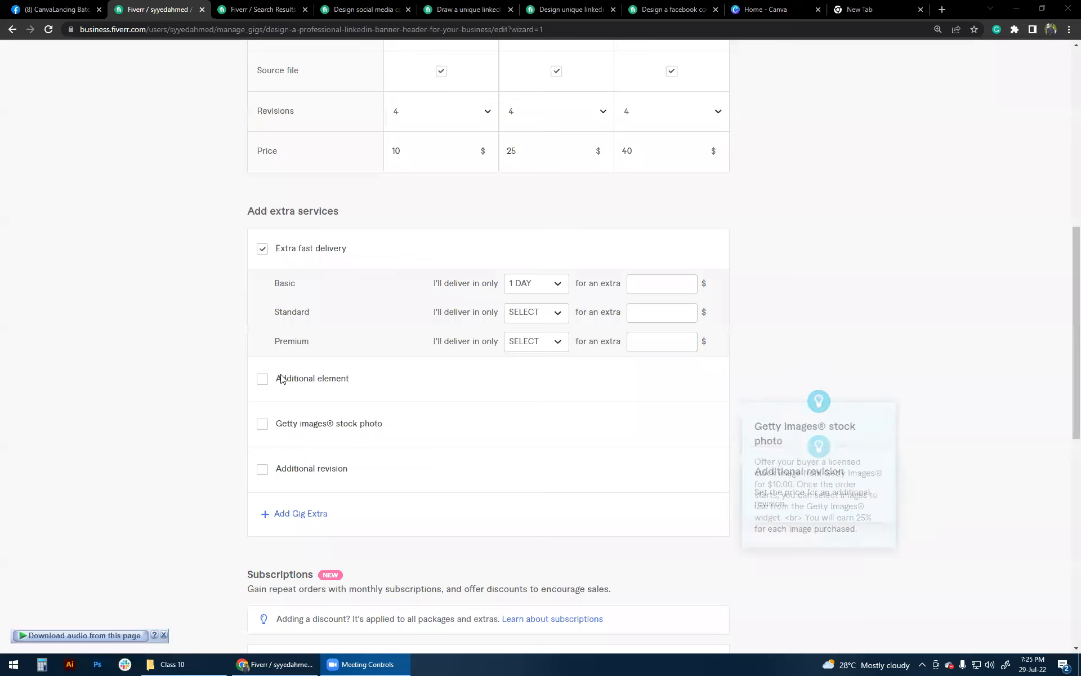
Offer an additional revision as an extra service for $5 and 1 additional day
scroll(118, 403, "up", 2)
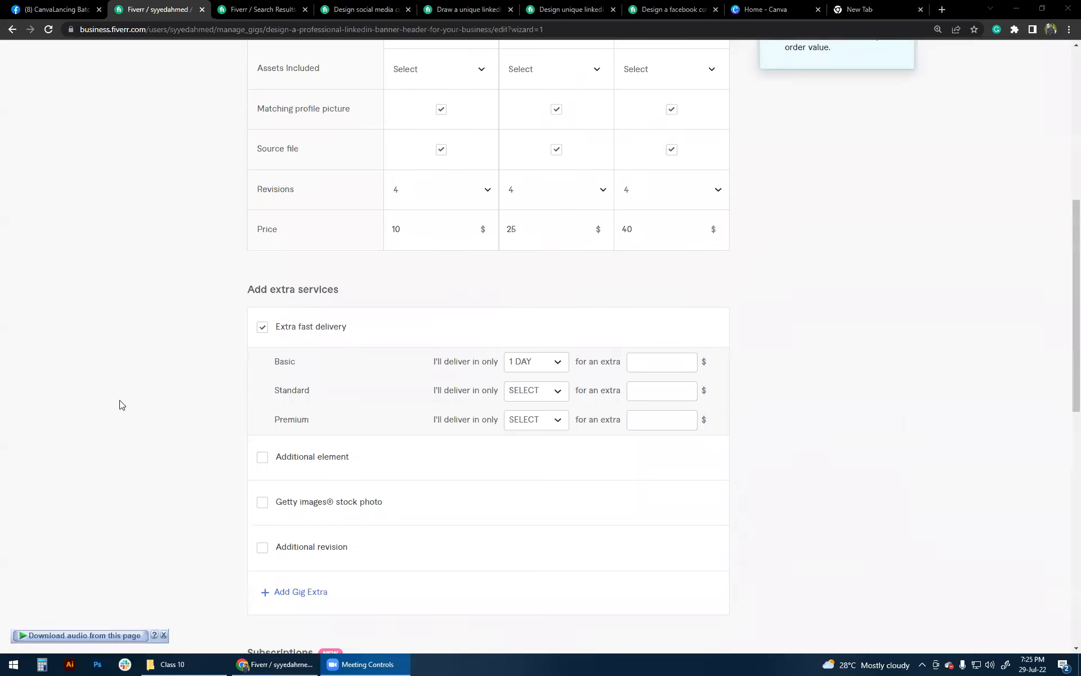
scroll(149, 443, "down", 3)
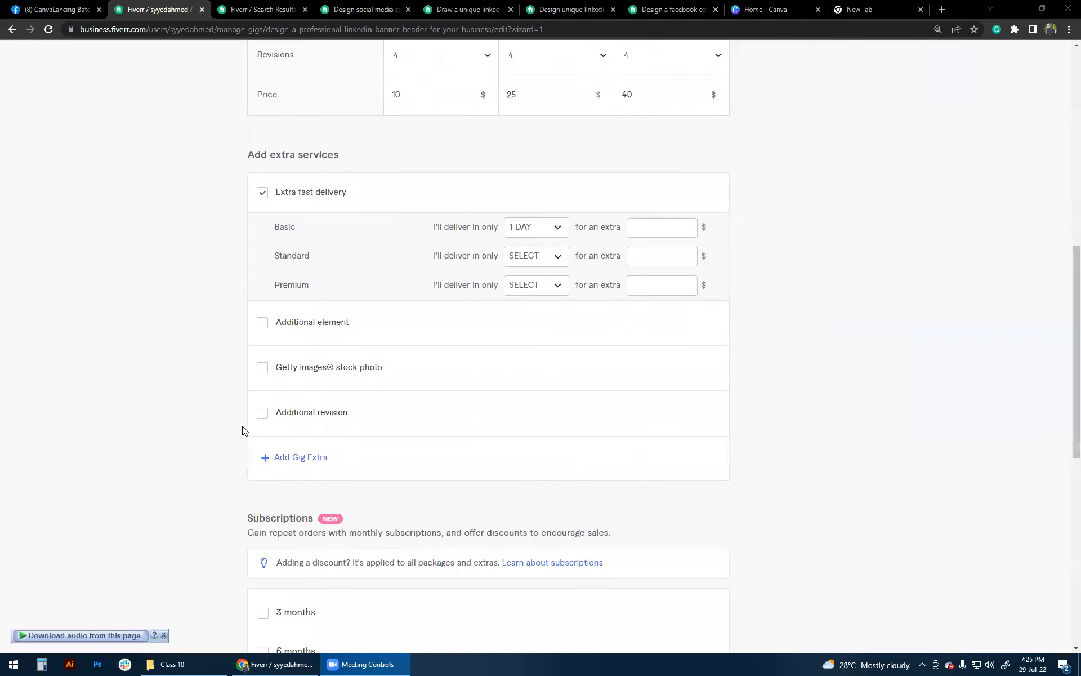
left_click(262, 412)
left_click(529, 415)
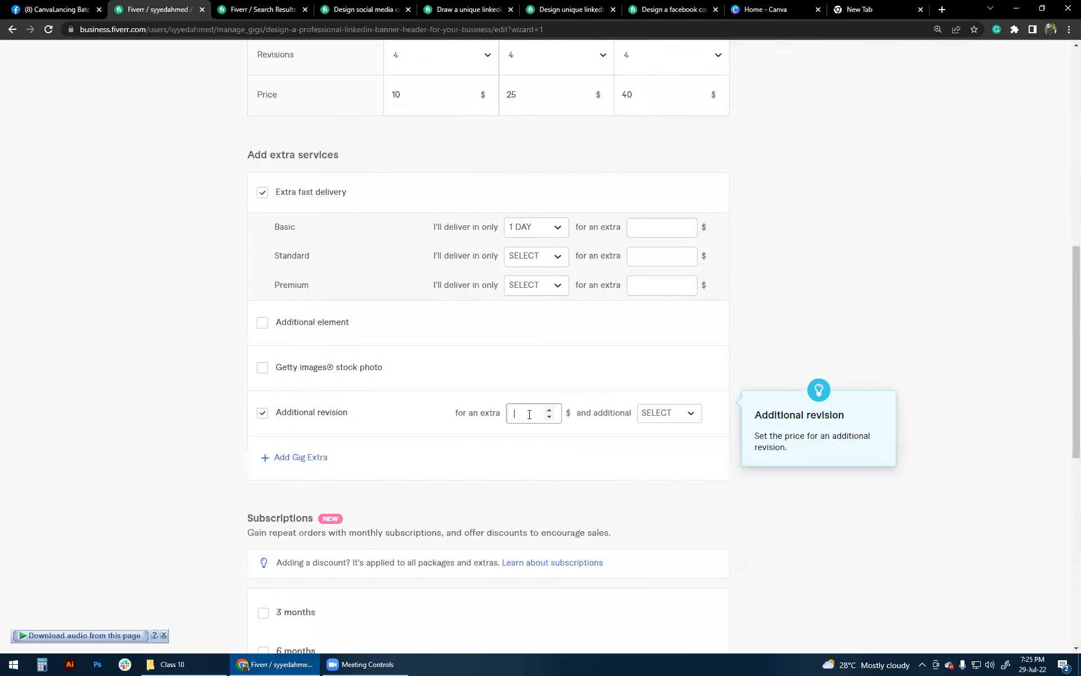
left_click(694, 414)
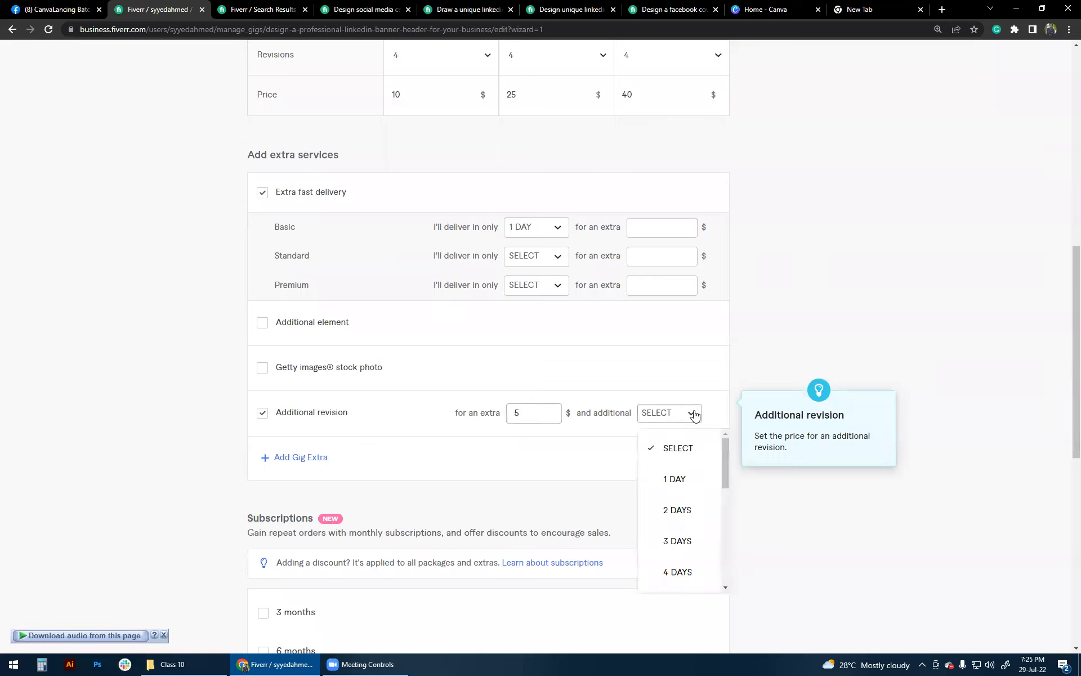
left_click(681, 480)
Try unlimited revisions for the Basic package and set its revisions back to 4
scroll(839, 367, "up", 3)
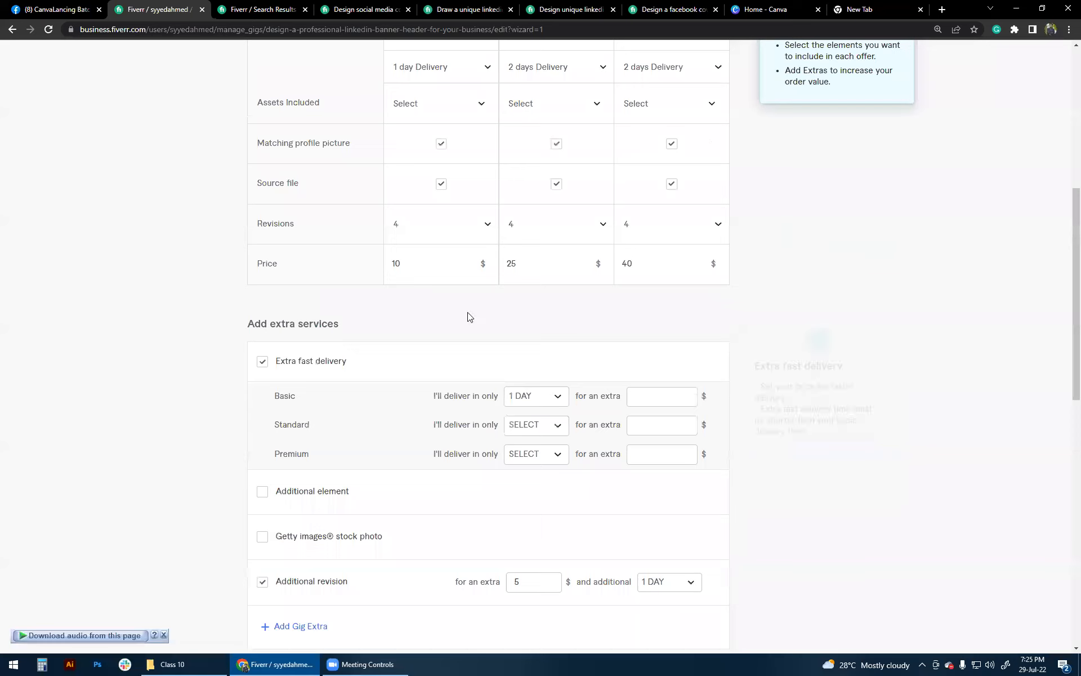
scroll(770, 461, "down", 1)
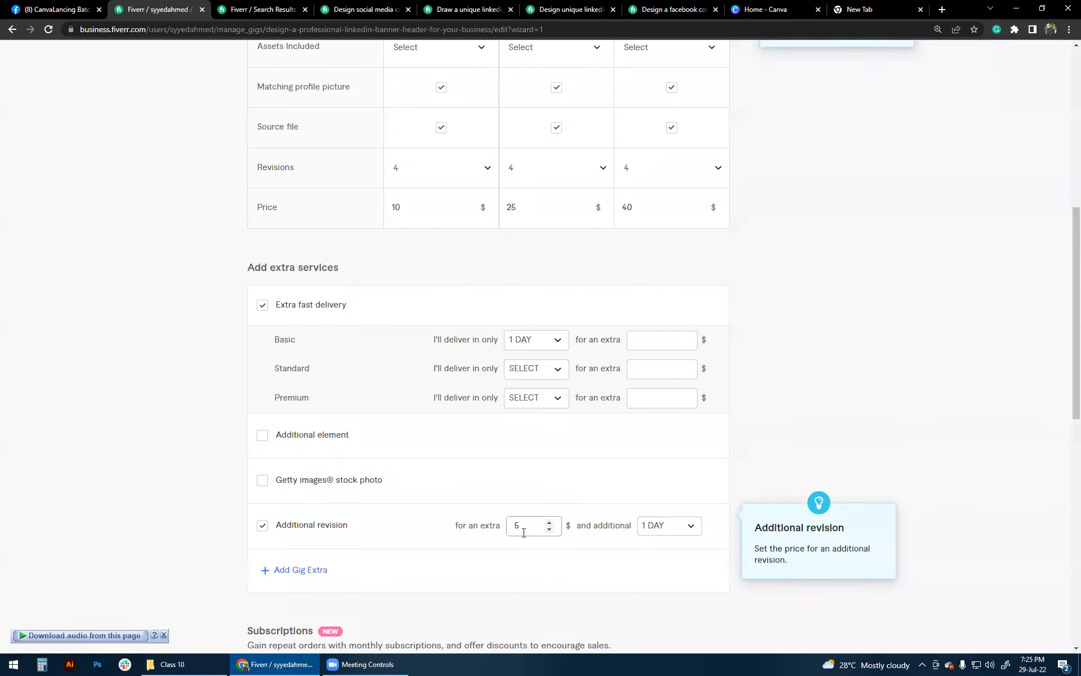
scroll(524, 532, "up", 2)
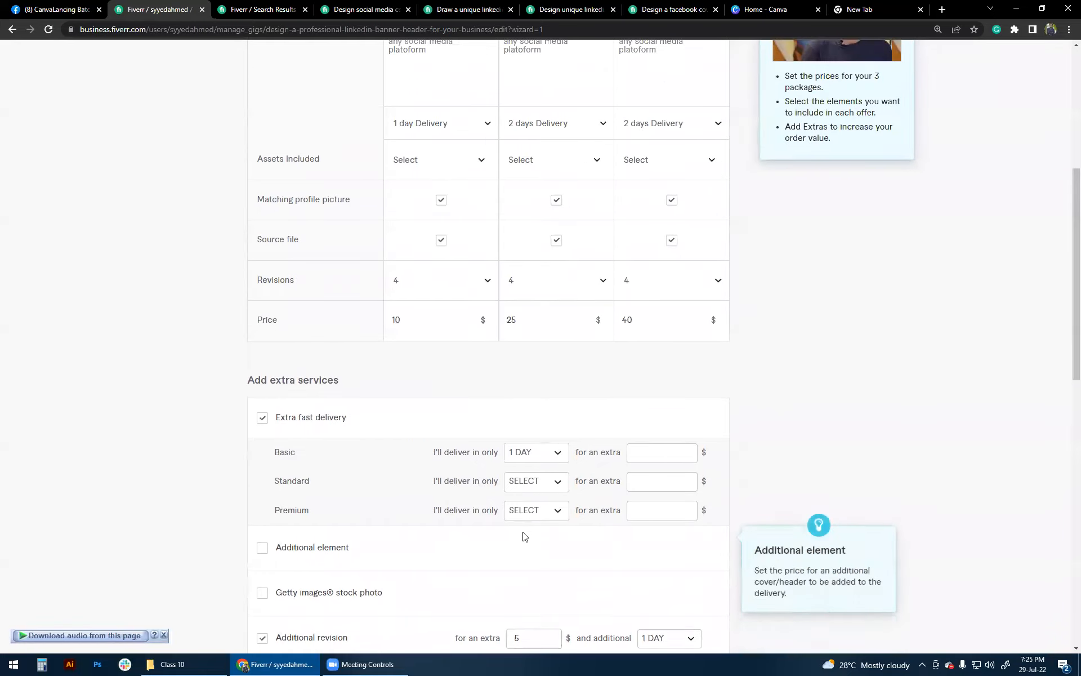
left_click(410, 280)
left_click_drag(490, 347, 487, 441)
left_click(451, 442)
left_click(456, 279)
scroll(422, 404, "down", 3)
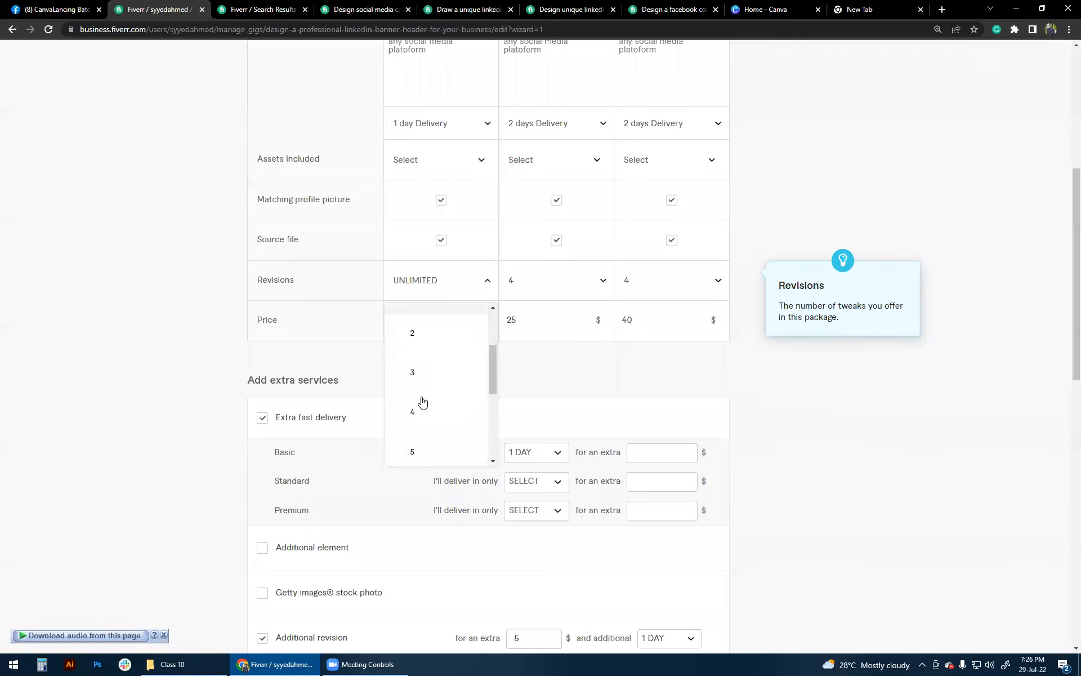
left_click(430, 415)
Try subscription discounts of 10% for 3 months and 15% for 6 months, and remove both offers
scroll(190, 367, "down", 6)
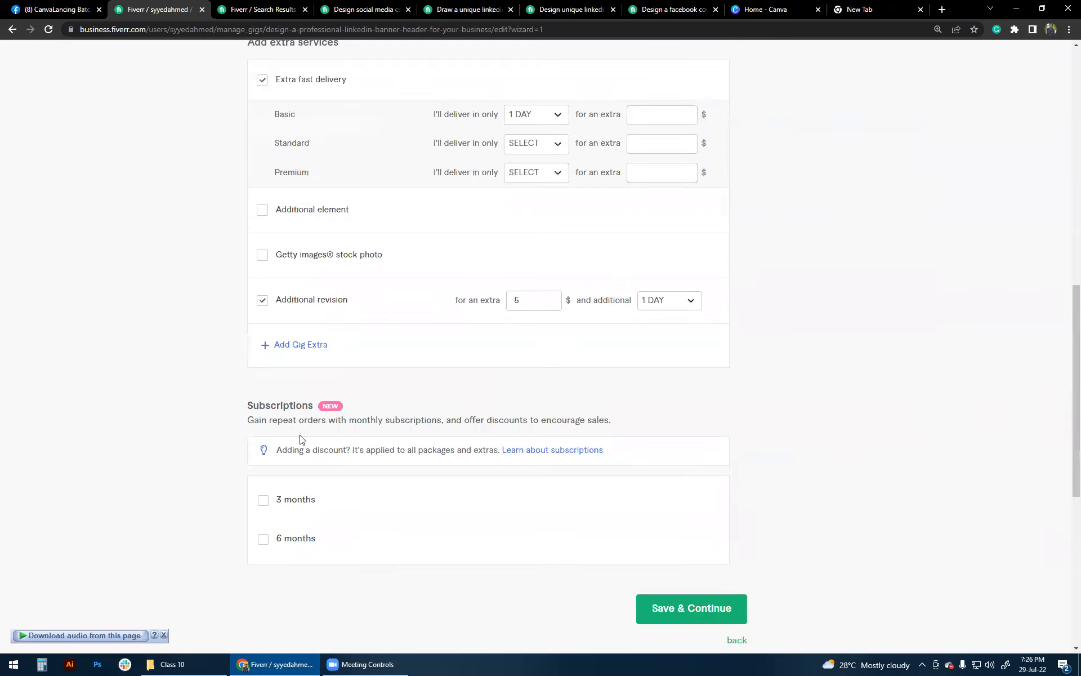
mouse_move(303, 496)
left_click(263, 504)
left_click(263, 504)
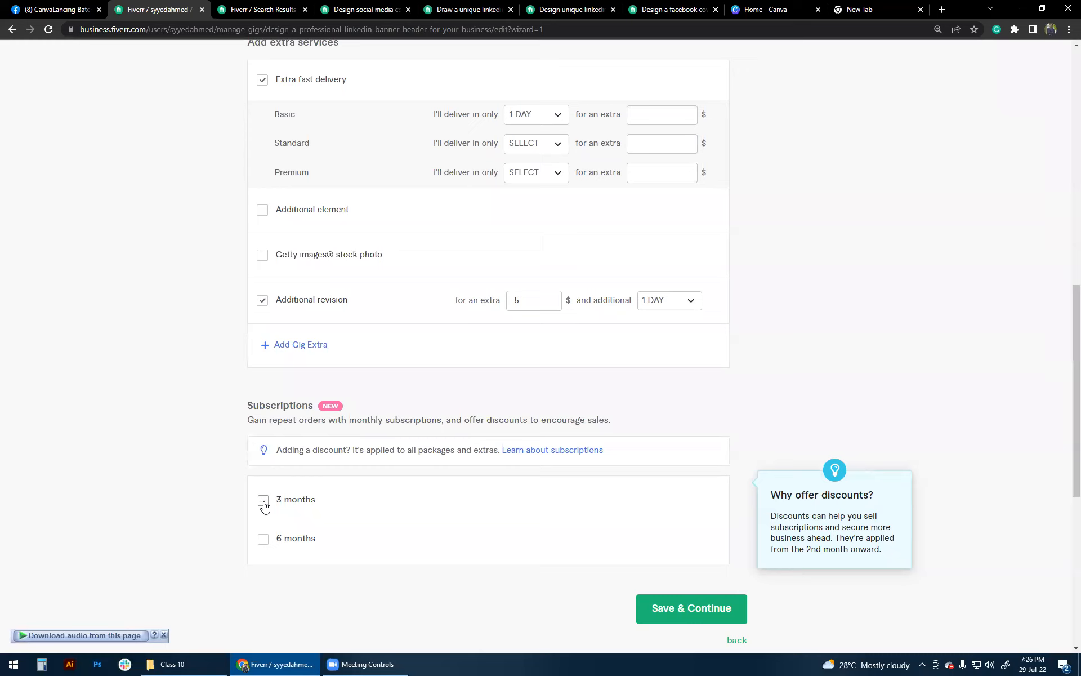
left_click(264, 504)
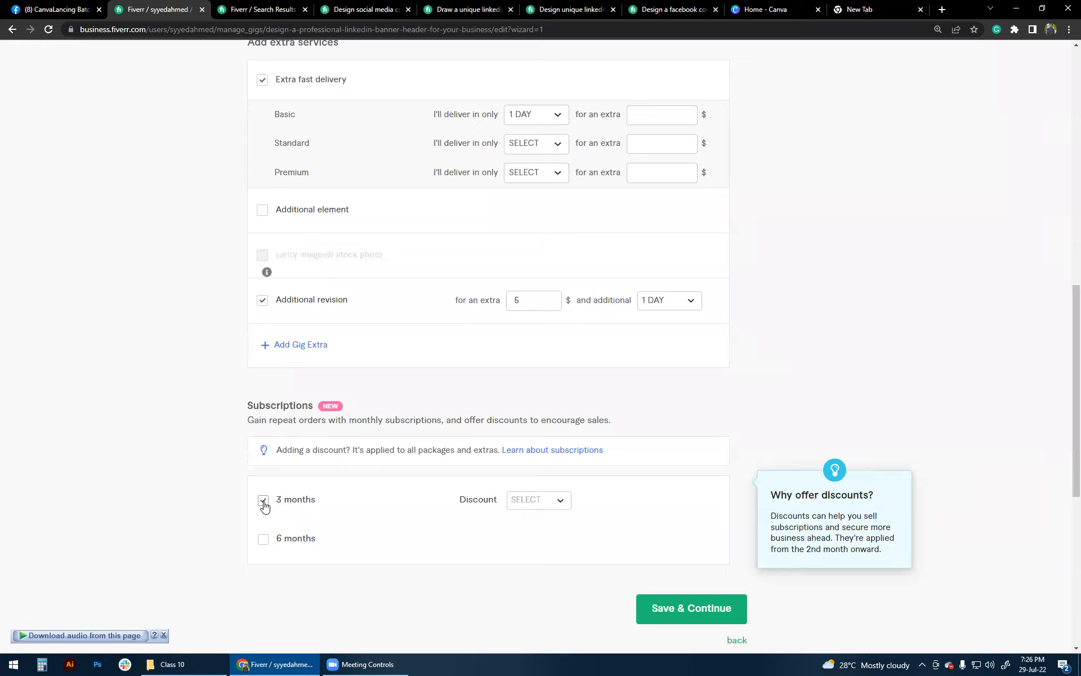
left_click(550, 504)
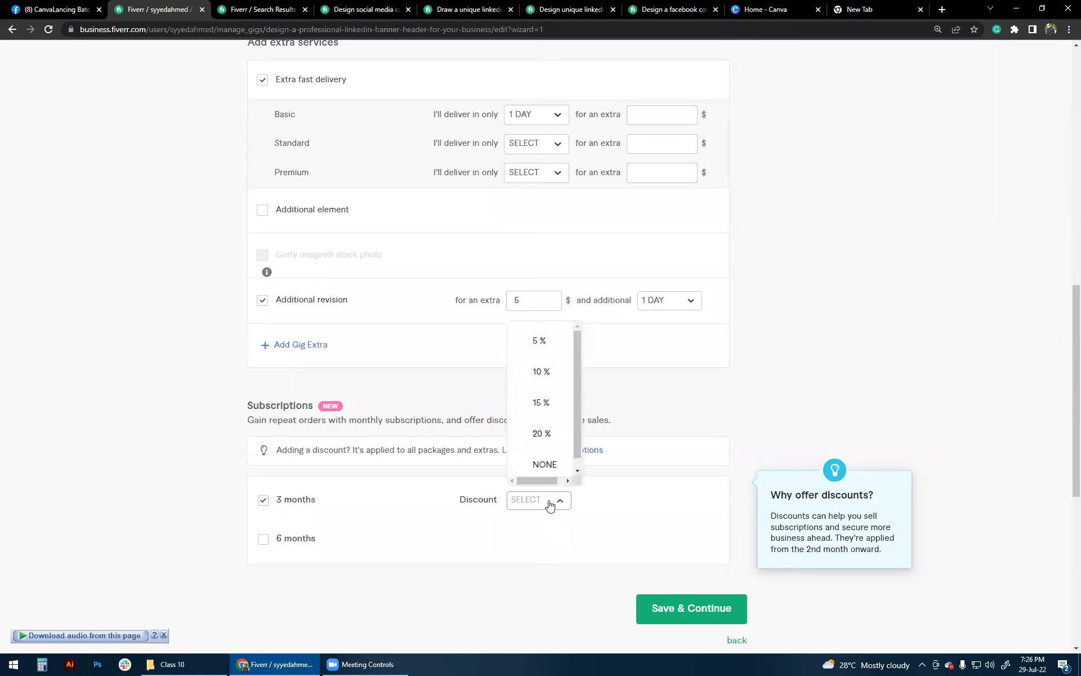
left_click(547, 376)
left_click(263, 539)
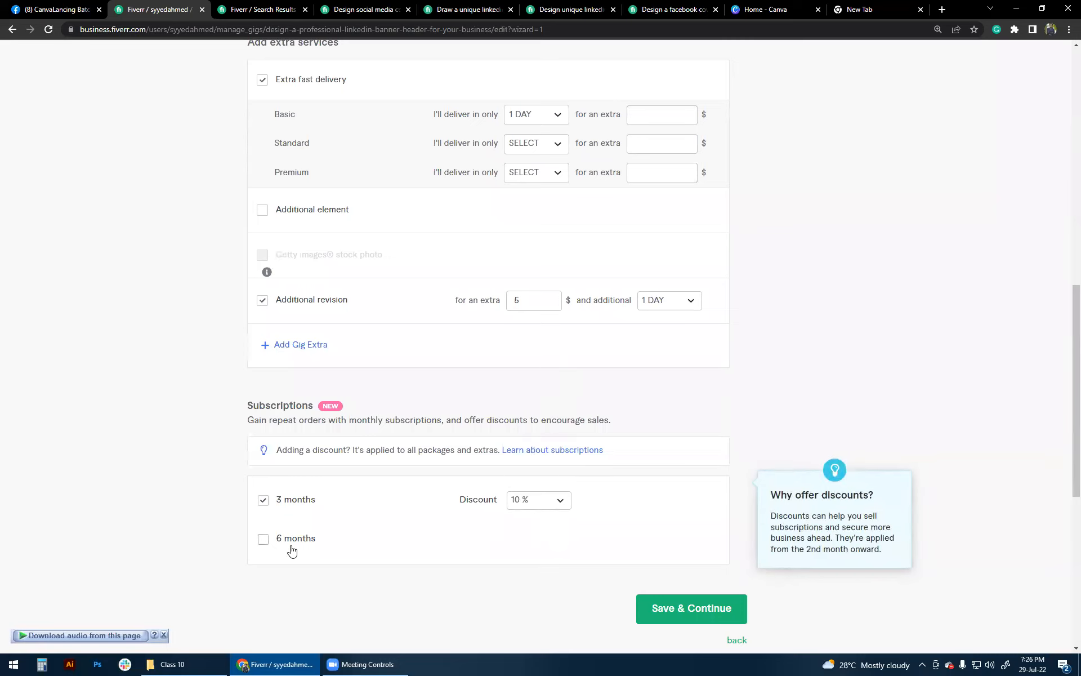
left_click(557, 538)
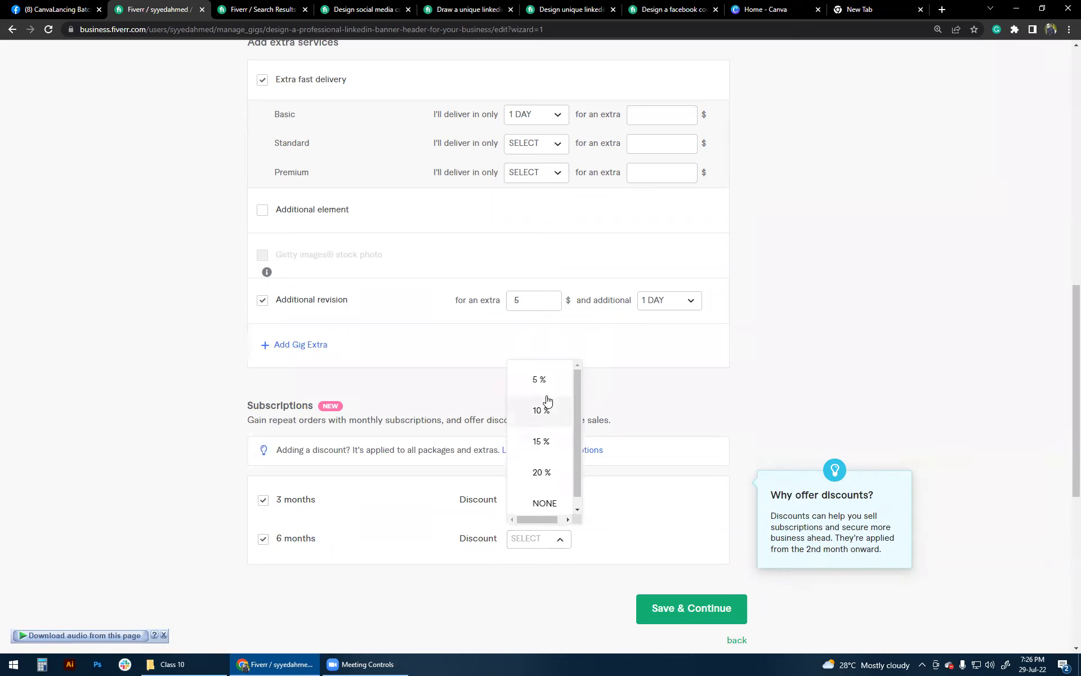
left_click(545, 443)
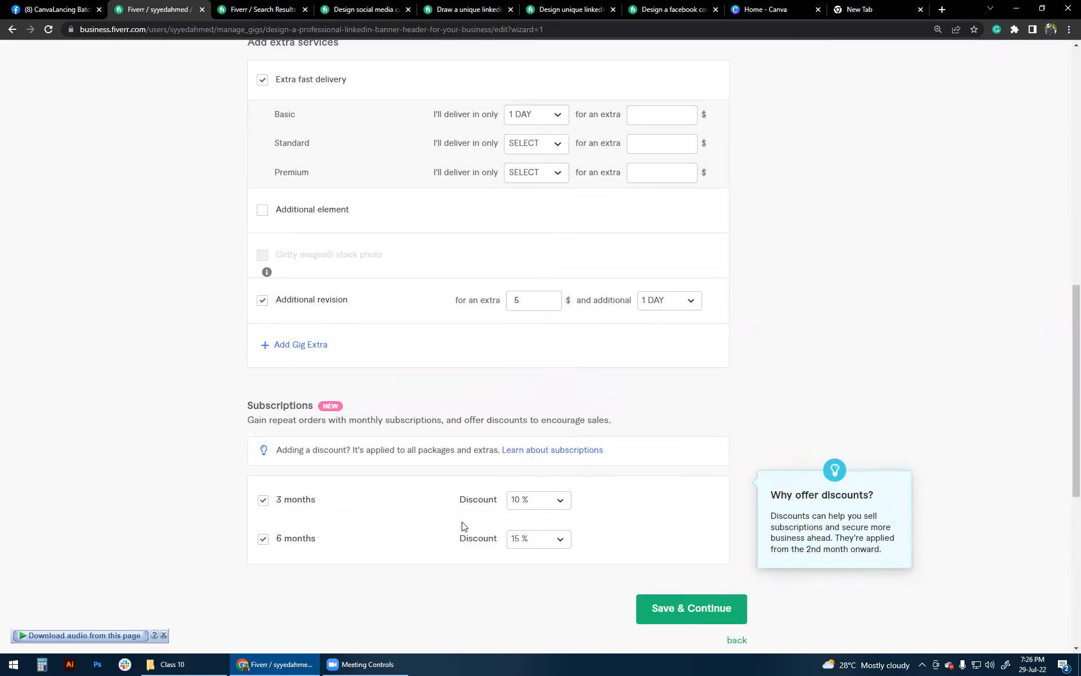
left_click(263, 539)
left_click(263, 499)
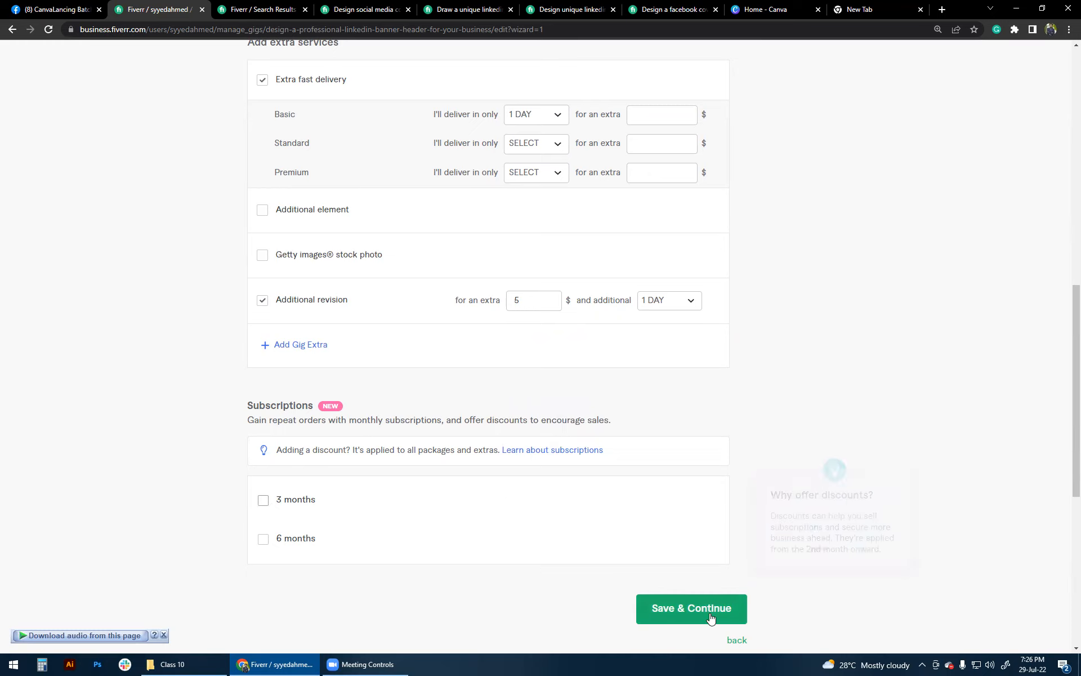
Turn off the Extra fast delivery extra and save the pricing to continue to the description stage
left_click(670, 611)
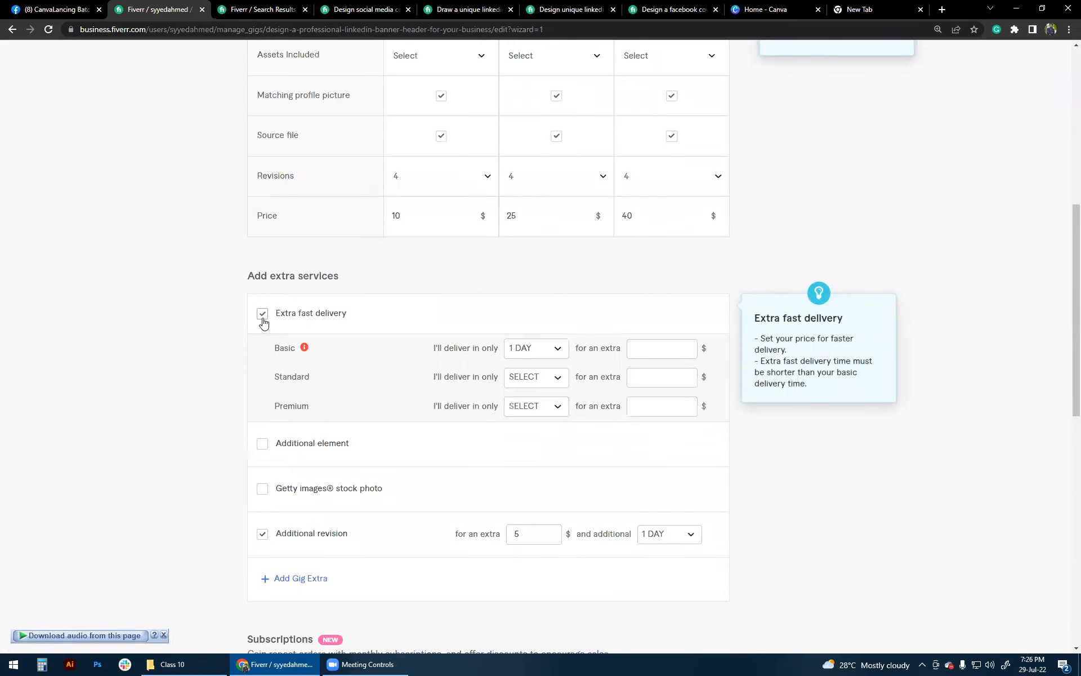
left_click(543, 353)
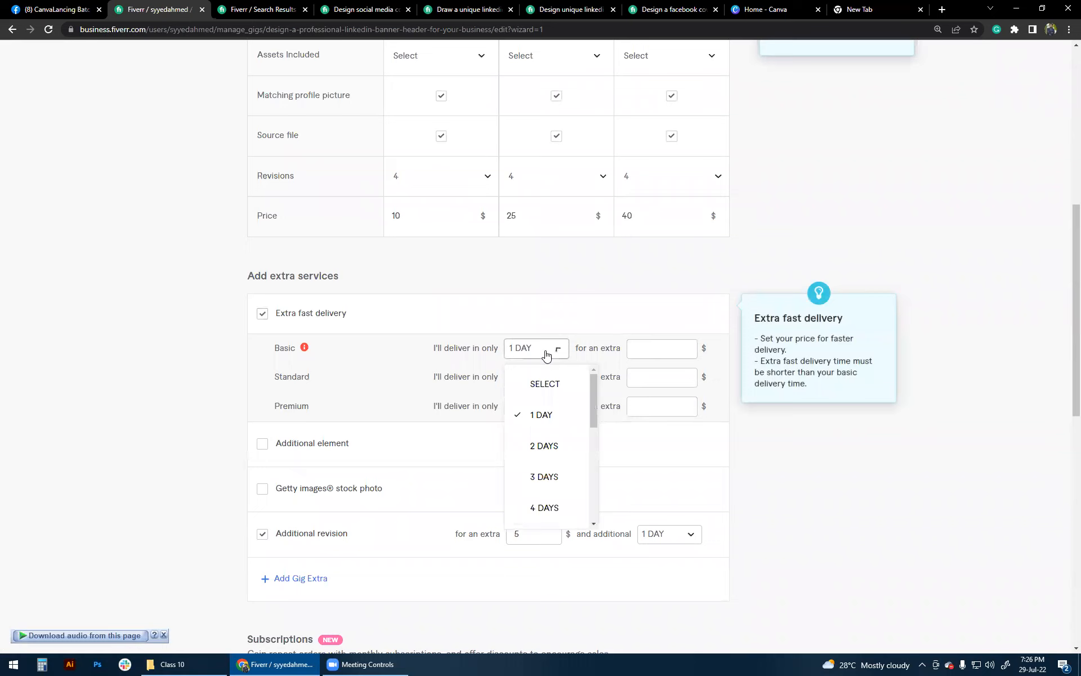
left_click(539, 381)
left_click(262, 313)
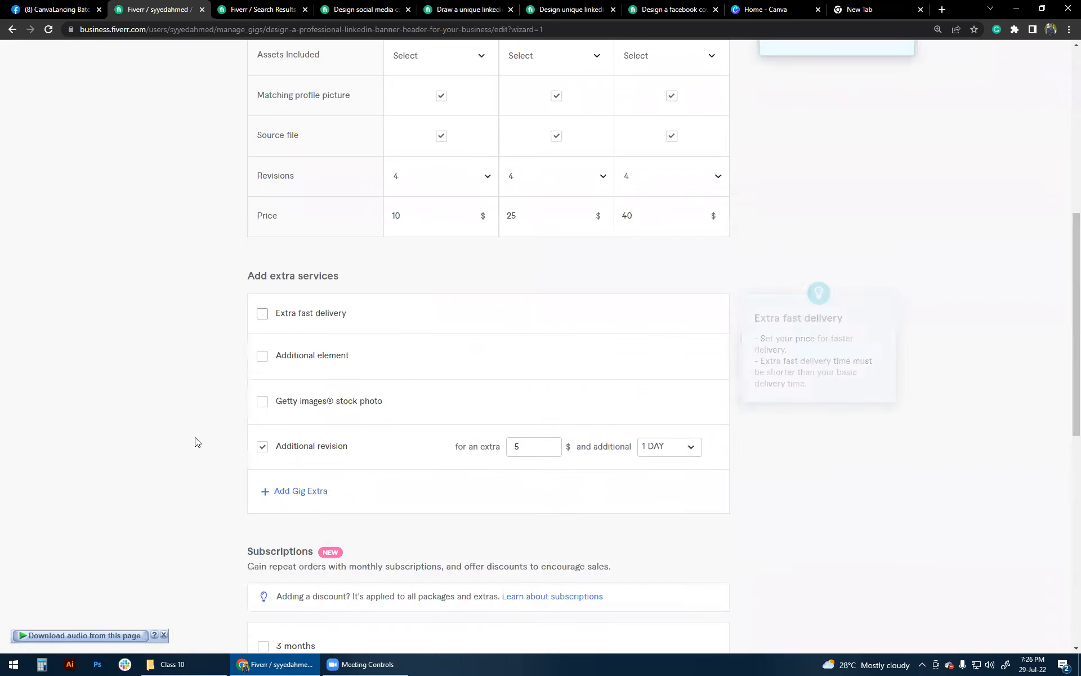
scroll(195, 442, "down", 4)
left_click(705, 531)
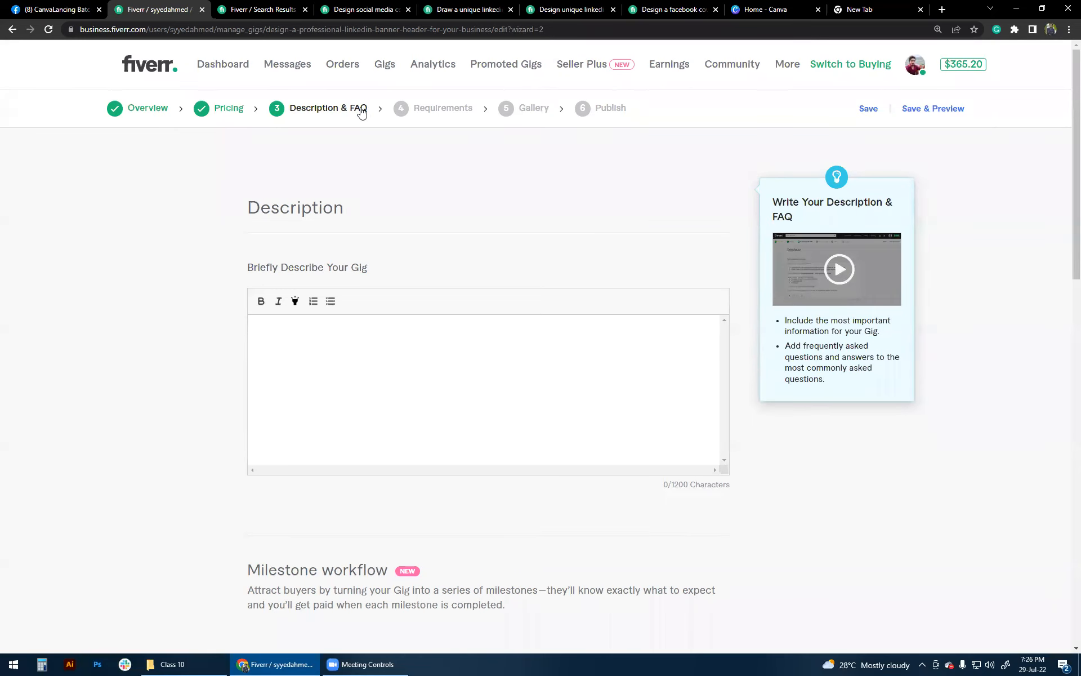
Close the search results page and bring up the reference gig for social media covers and banners
left_click(350, 393)
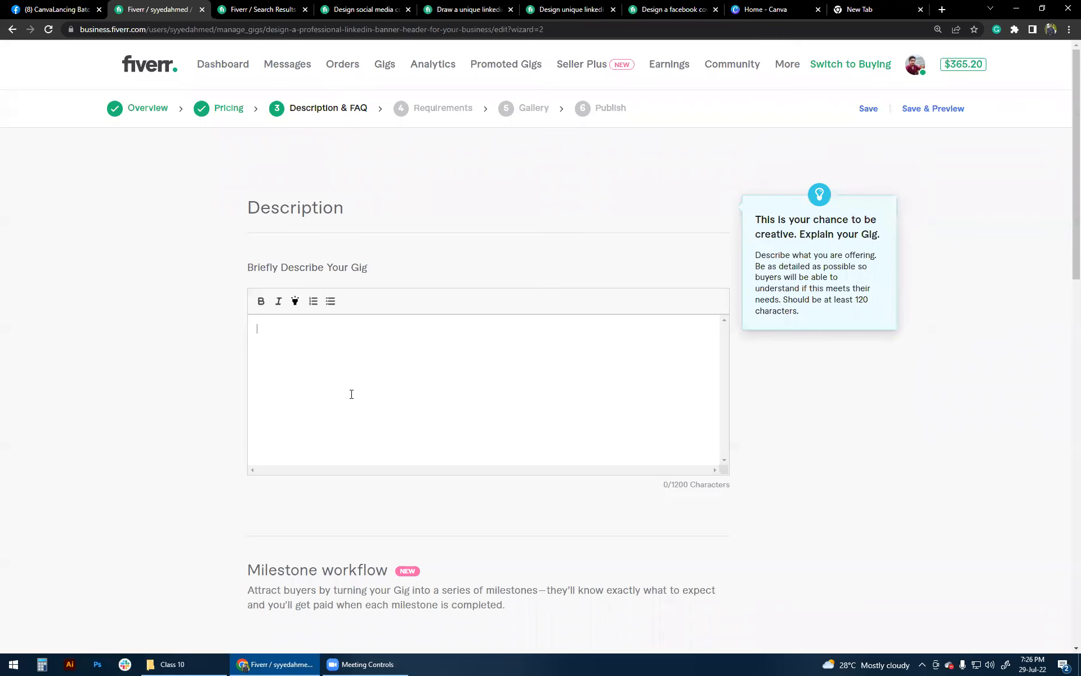
left_click(255, 7)
left_click(369, 8)
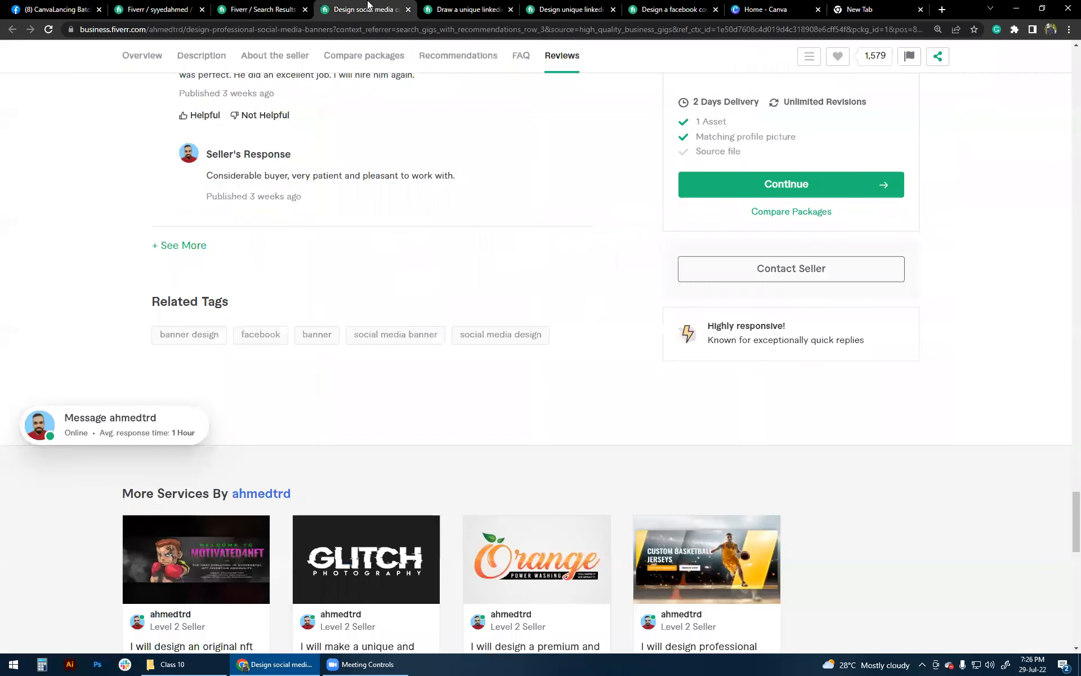
left_click(303, 9)
left_click(305, 9)
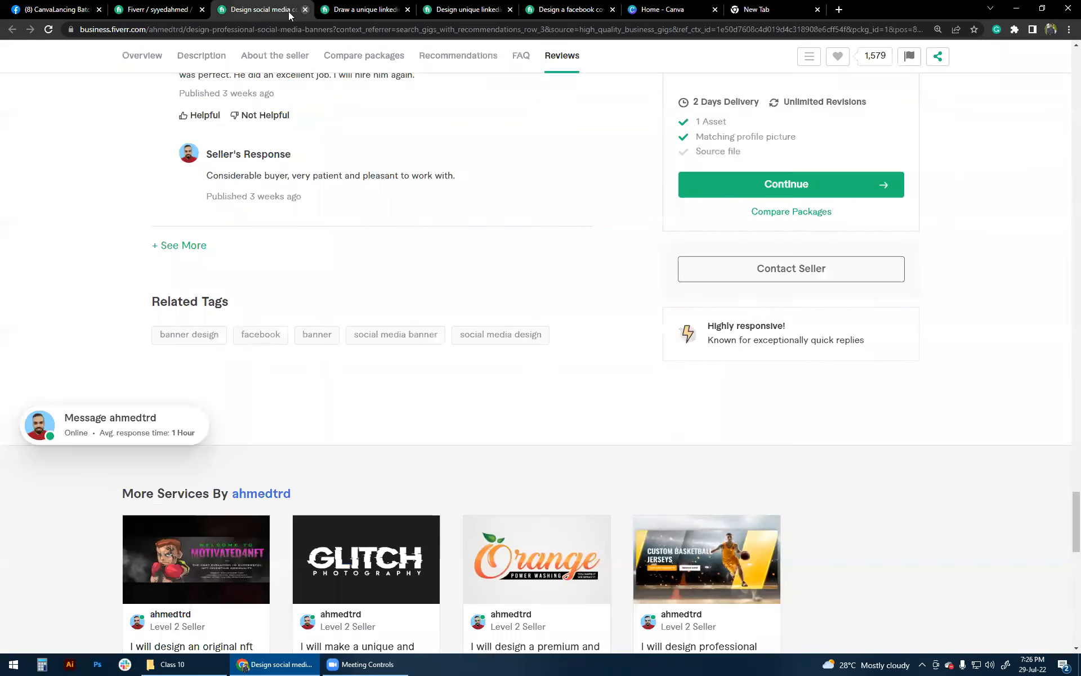
Examine the full About This Gig description of the social media covers gig for its structure and wording
scroll(78, 279, "up", 12)
scroll(79, 279, "up", 20)
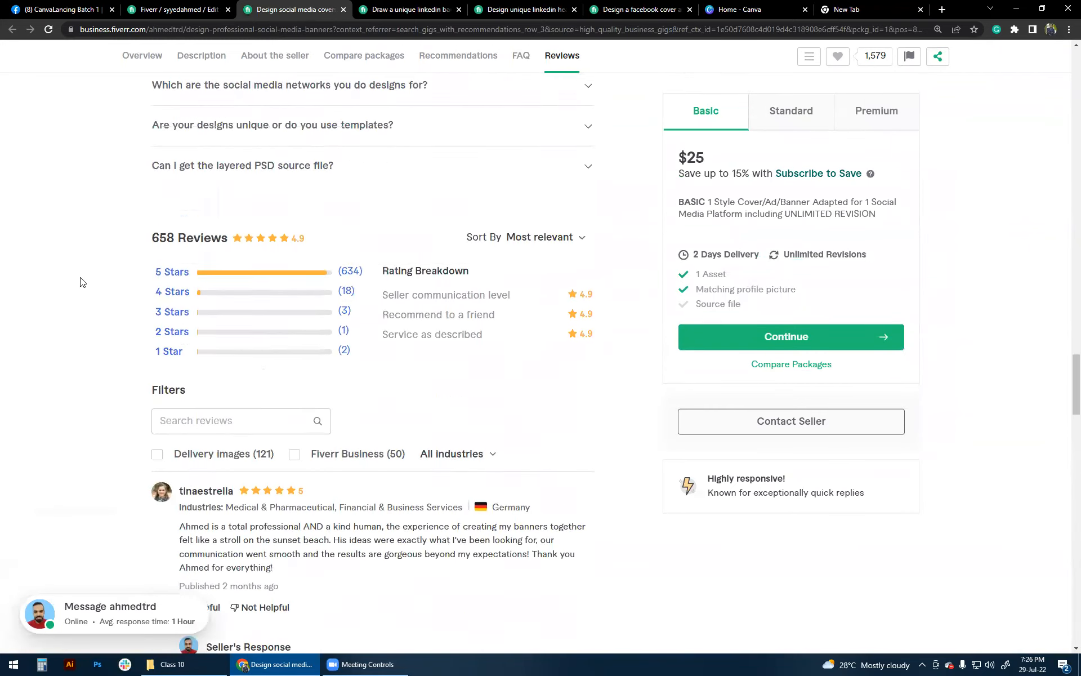
scroll(87, 309, "up", 20)
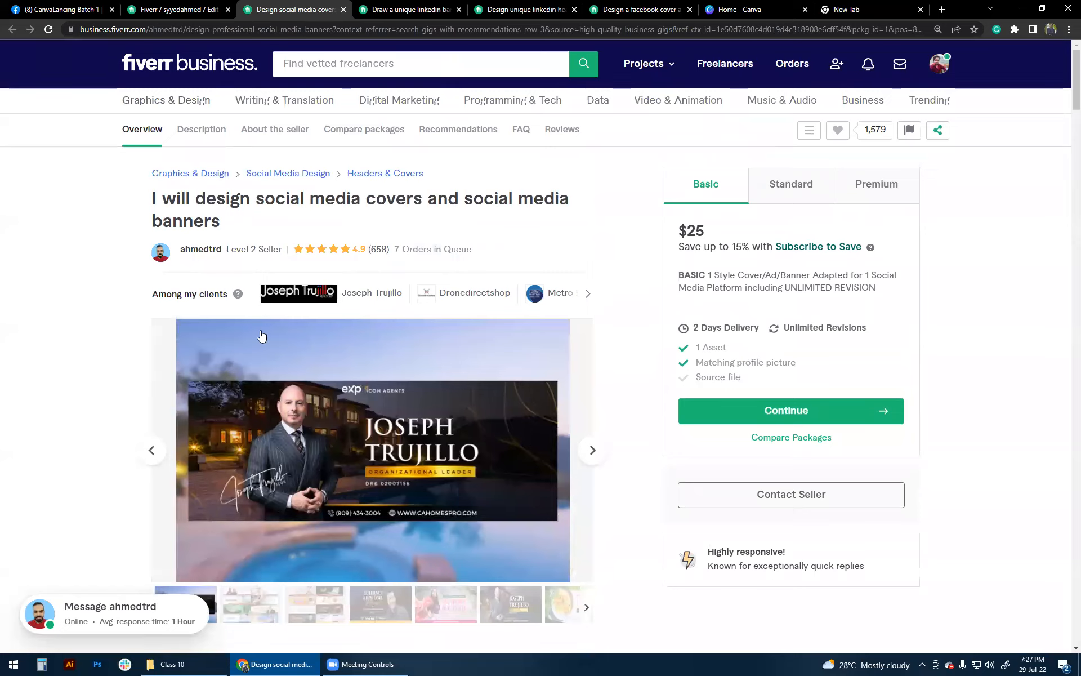
scroll(455, 278, "down", 1)
scroll(503, 426, "down", 9)
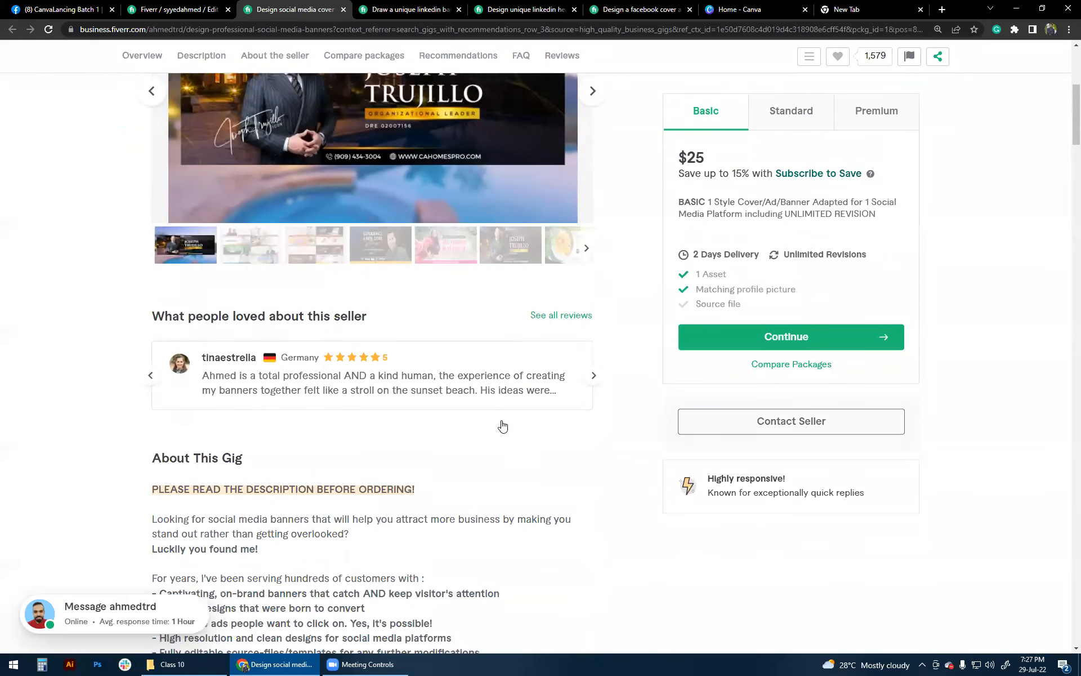
scroll(328, 563, "down", 1)
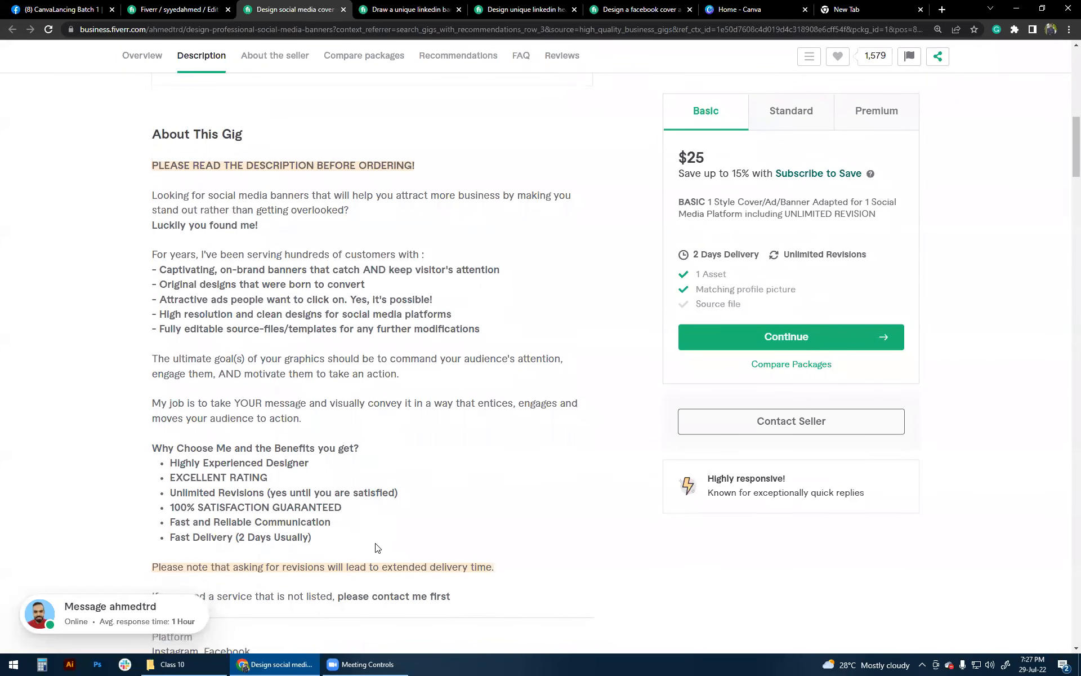
left_click_drag(459, 556, 152, 116)
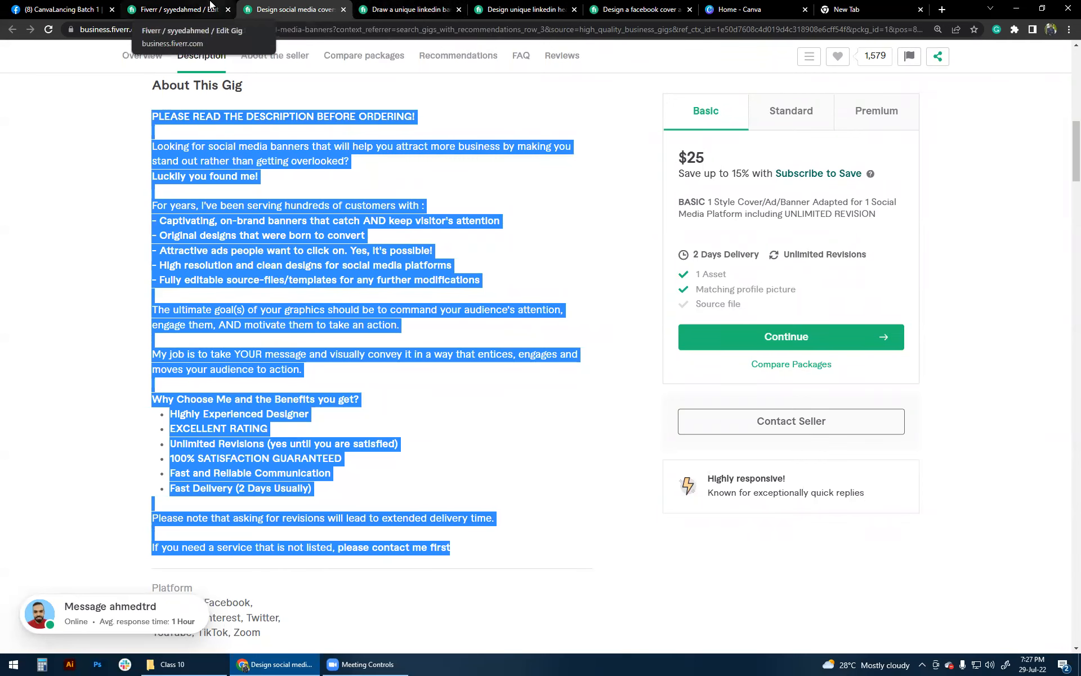
Return to the gig being edited and begin its description with "Please contact me before placing the order"
left_click(174, 9)
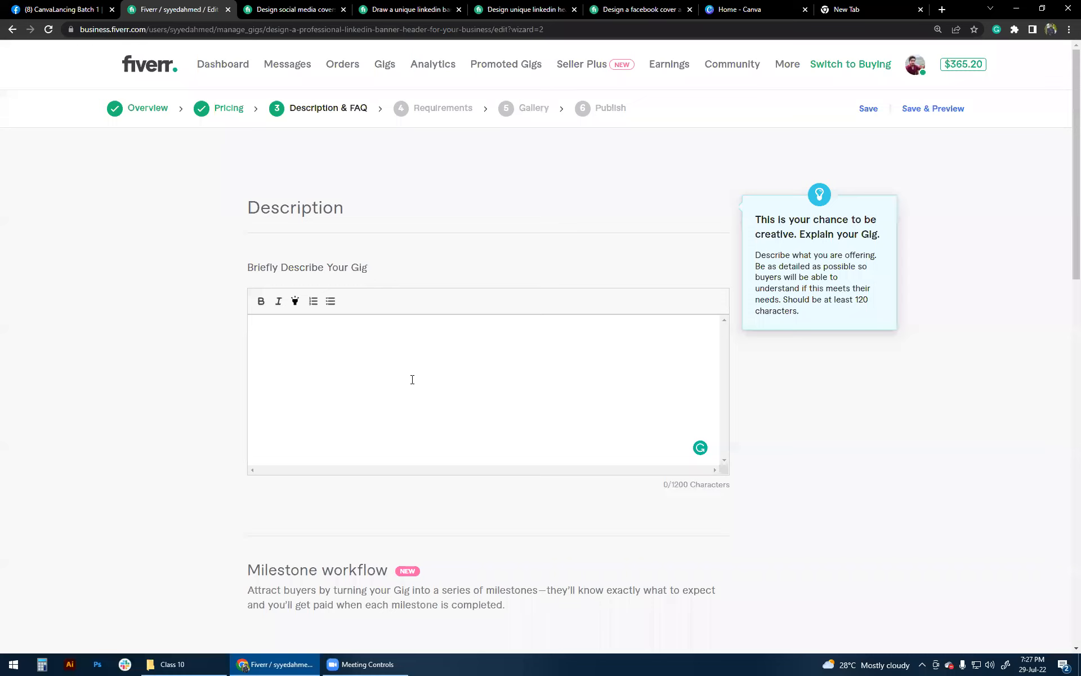
type("Please contact me before placing the order")
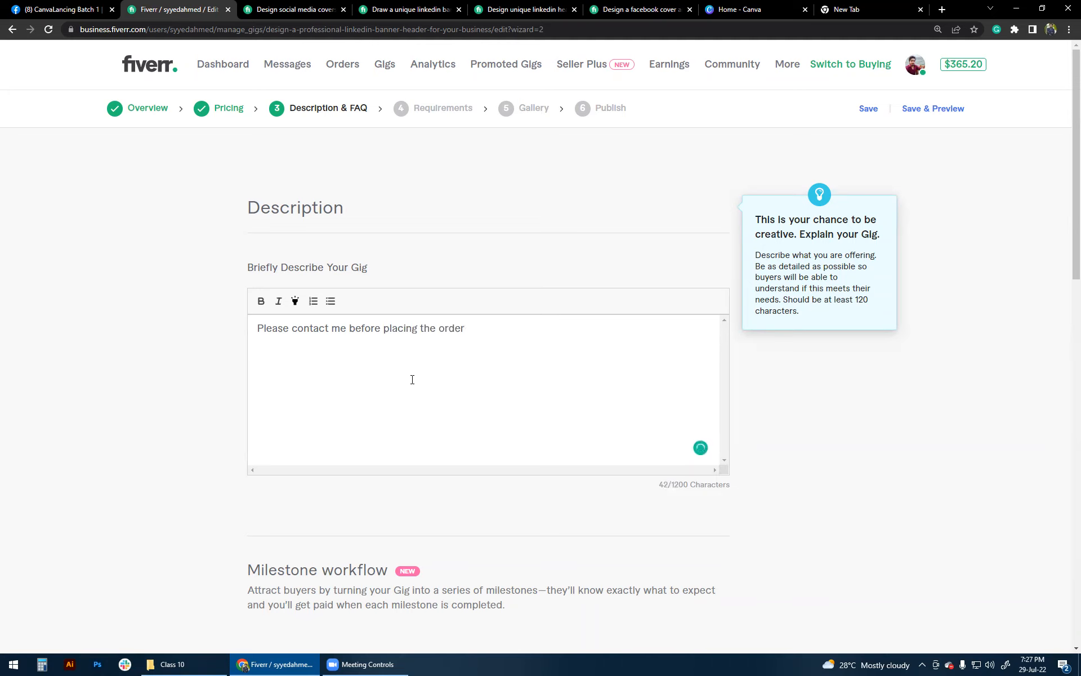
key("shift+Left")
key("shift+Left")
key("shift+Left")
key("shift+Left")
key("shift+Left")
key("shift+Left")
key("shift+Left")
key("shift+Left")
key("shift+Left")
key("shift+Left")
key("shift+Left")
key("shift+Left")
key("shift+Left")
key("shift+Left")
key("shift+Left")
key("shift+Left")
key("shift+Left")
key("shift+Left")
key("shift+Left")
key("shift+Left")
key("shift+Left")
key("shift+Left")
key("shift+Left")
key("shift+Left")
key("shift+Left")
key("shift+Left")
key("shift+Left")
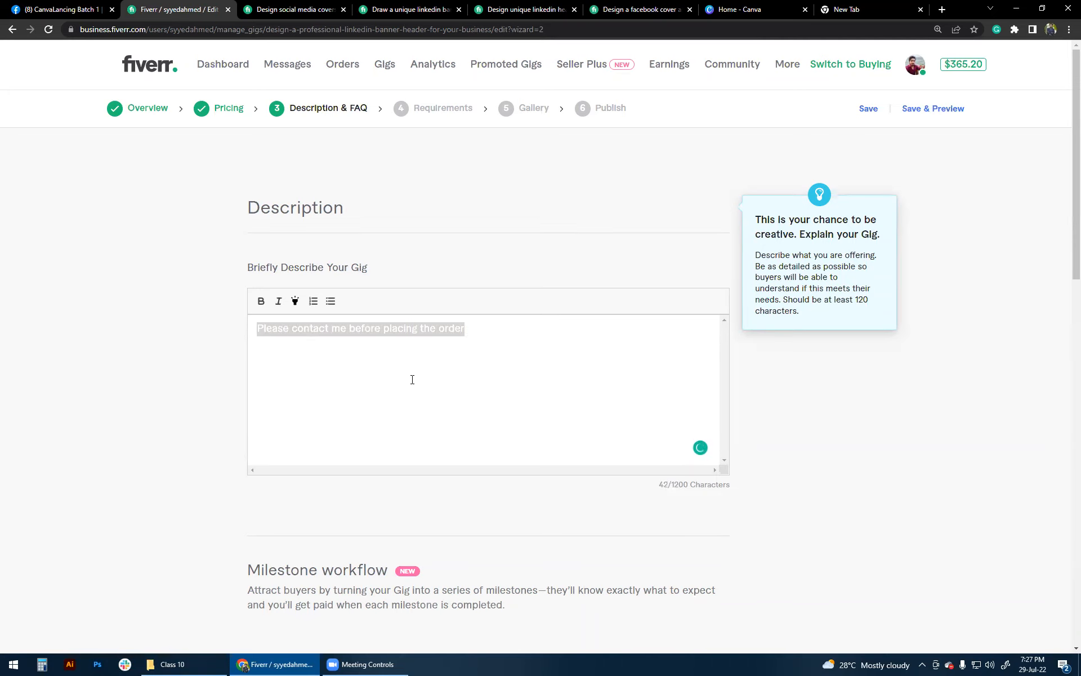
left_click(413, 380)
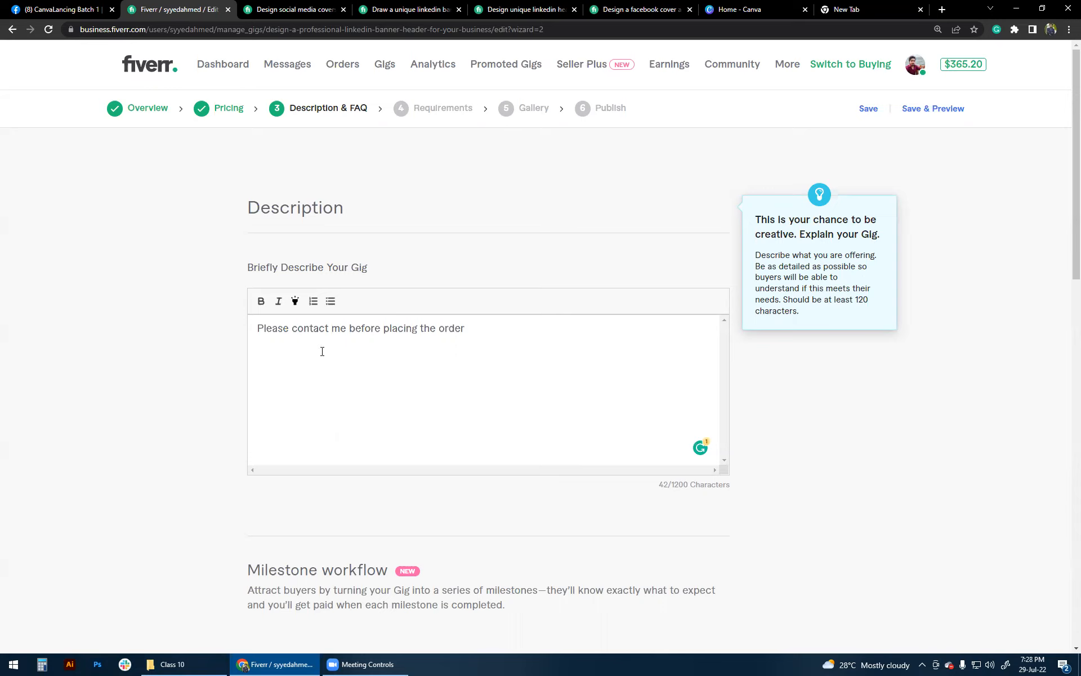
Make the description line "Please contact me before placing the order" bold and highlighted
left_click(396, 339)
left_click_drag(491, 327, 260, 337)
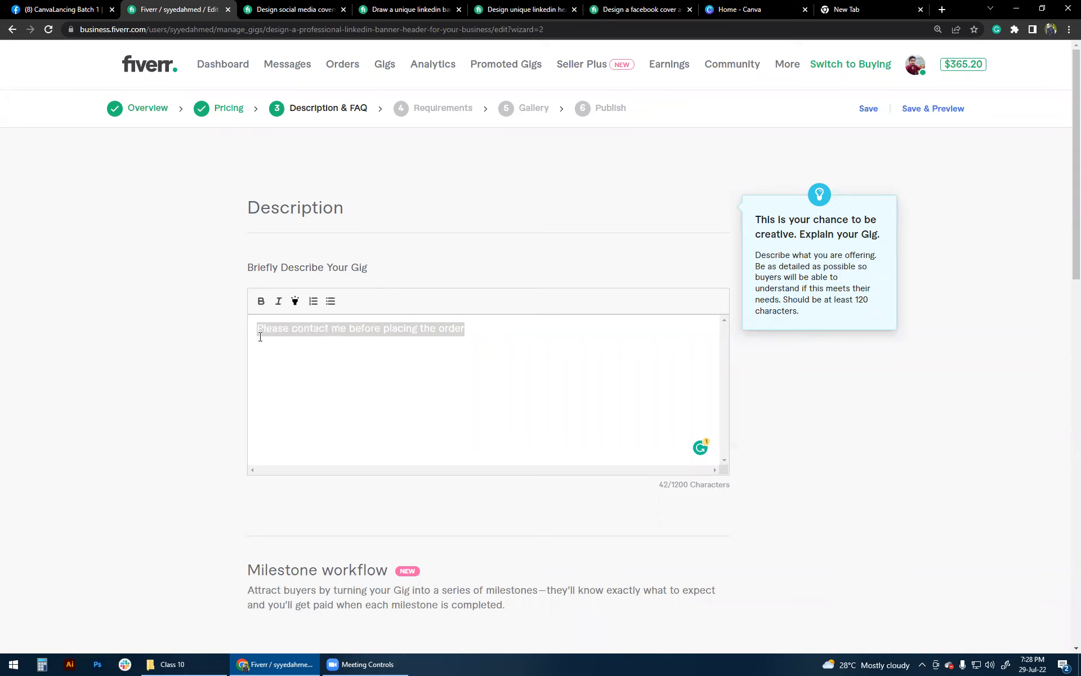
left_click(261, 302)
left_click(295, 300)
left_click(484, 367)
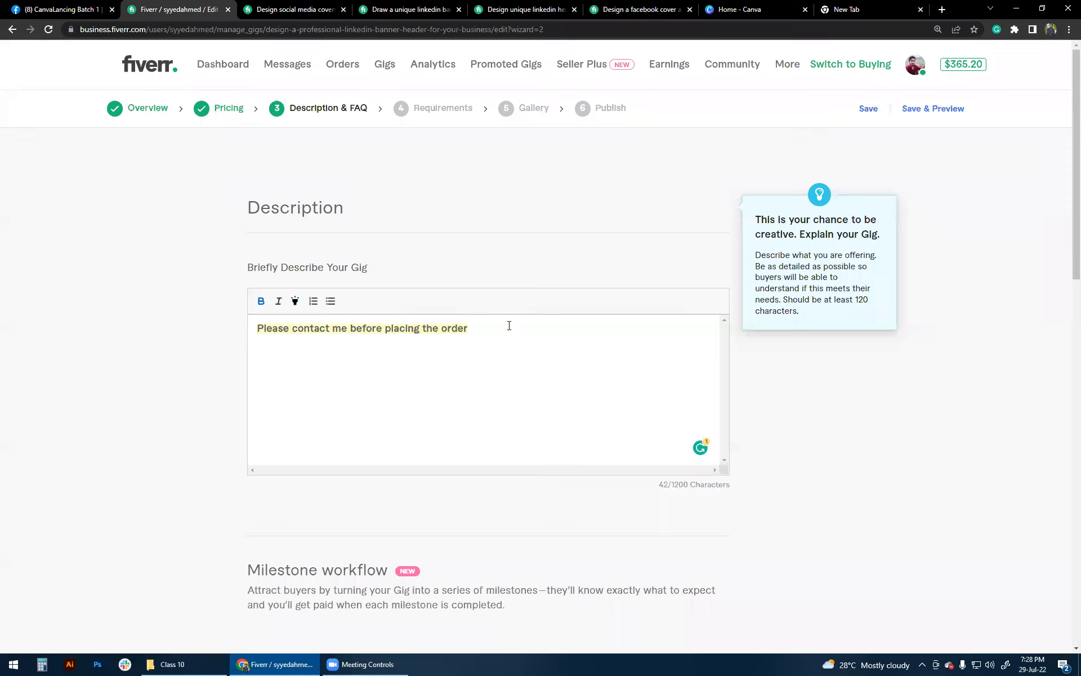
Below the highlighted line, add the plain lines "Welcome to my gig." and "In this gig, I offer the following", after a blank line
key("Return")
type("Welcome")
key("BackSpace")
key("BackSpace")
key("BackSpace")
key("BackSpace")
key("BackSpace")
key("BackSpace")
key("BackSpace")
left_click(260, 302)
type("Welcome")
key("BackSpace")
key("BackSpace")
key("BackSpace")
key("BackSpace")
key("BackSpace")
key("BackSpace")
type("elcome to my gig.")
key("Return")
type("In this gig, I will")
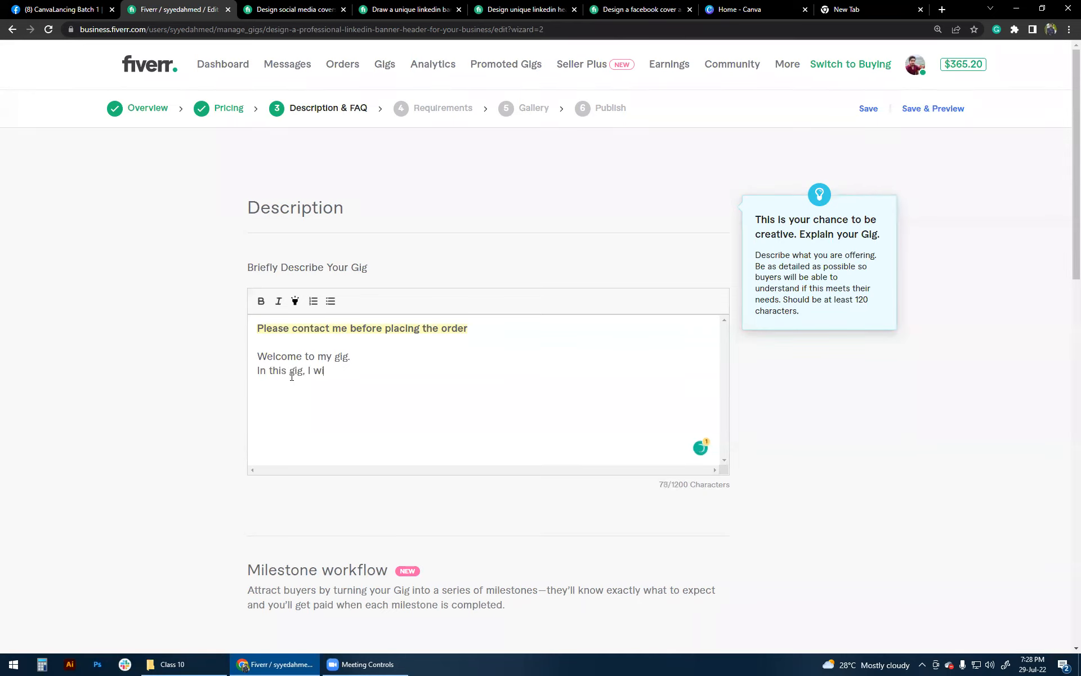
key("BackSpace")
key("BackSpace")
type("offer the following")
Check the About This Gig section of the Facebook cover design gig and return to the description being edited
key("ctrl+6")
scroll(264, 309, "up", 5)
scroll(264, 308, "up", 20)
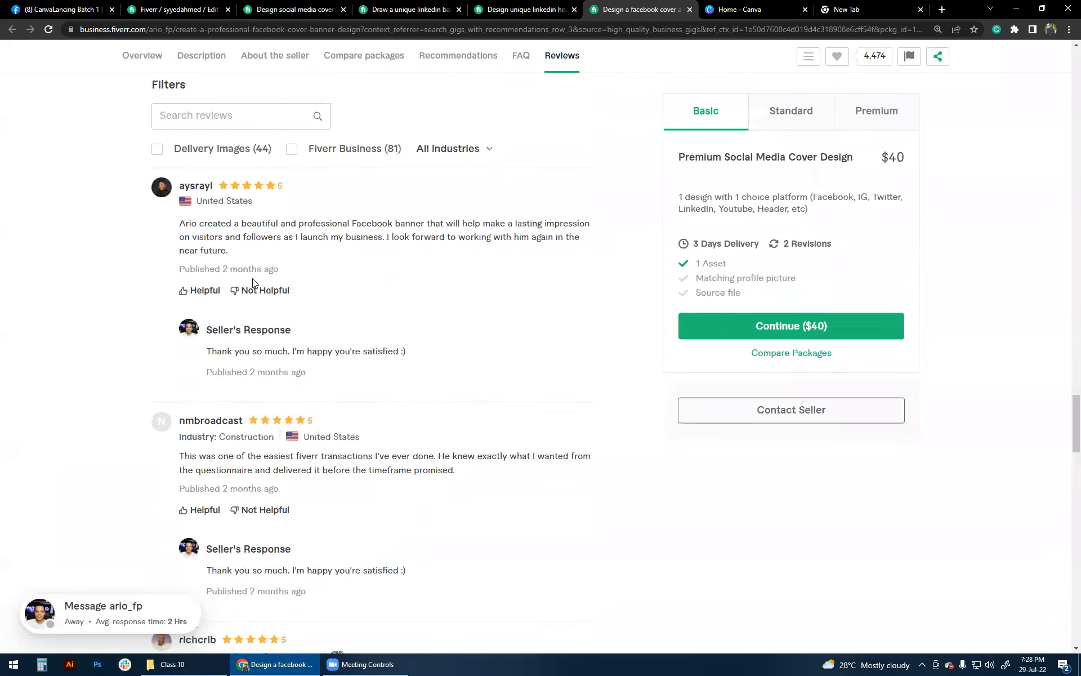
scroll(269, 314, "up", 20)
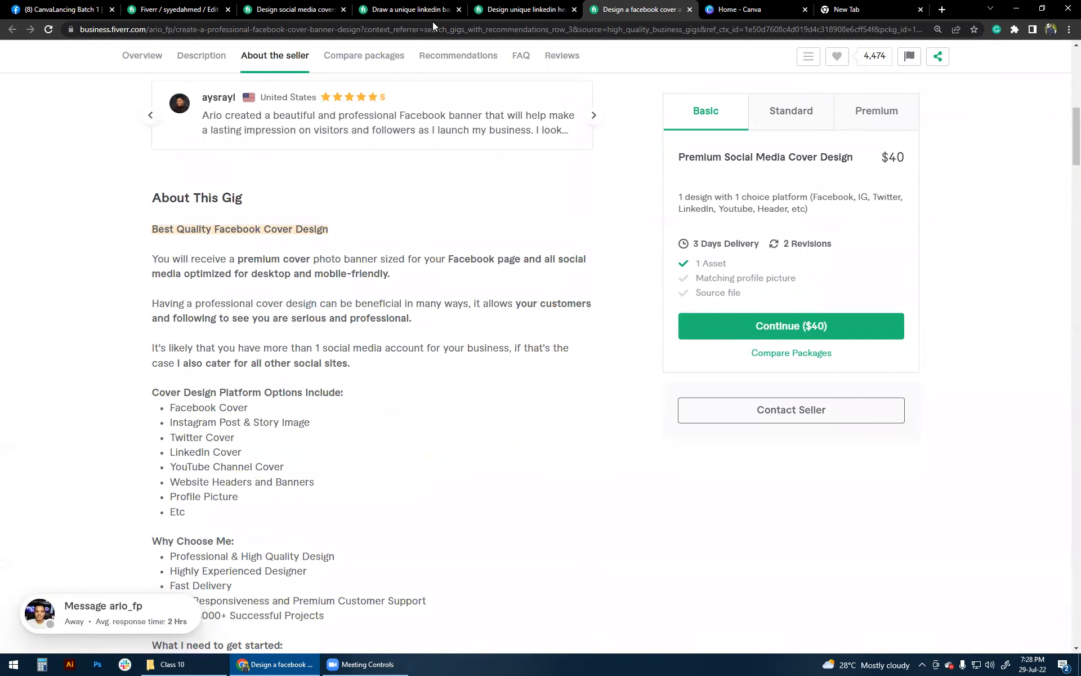
left_click(282, 8)
left_click(208, 8)
left_click(431, 404)
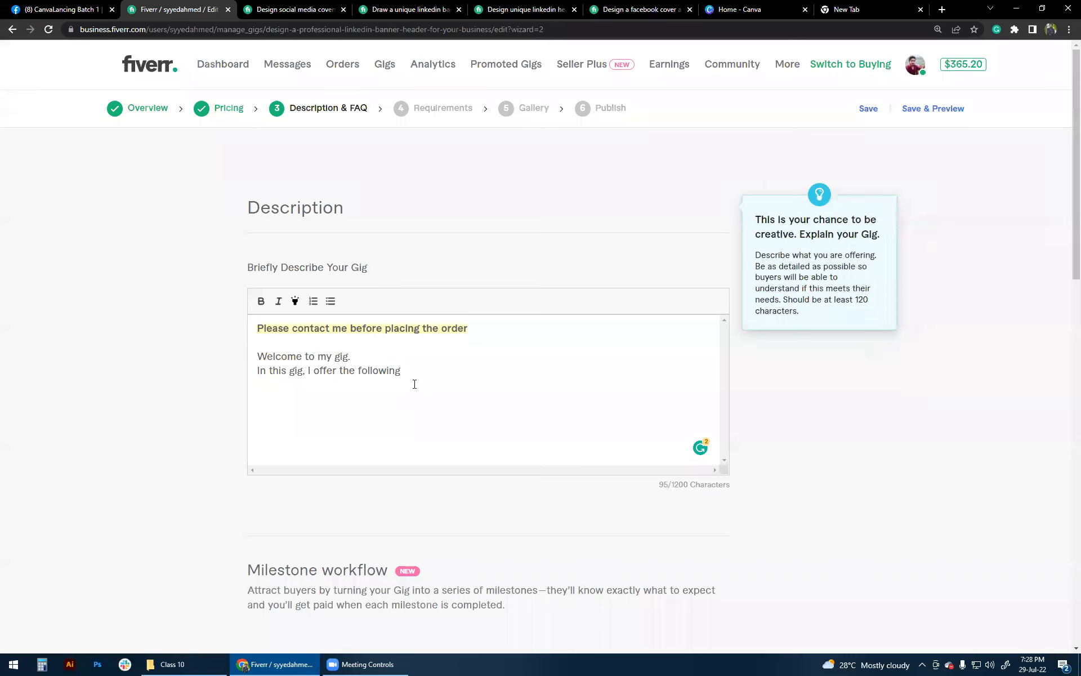
End the intro line with a colon and add the bullets "Facebook cover photo", "Linkedin Banner" and "Pinterest Header"
type(":")
key("Return")
type("Facebook cover photo")
key("Return")
type("Linkedin Banner")
key("Return")
type("Pinsd")
key("BackSpace")
key("BackSpace")
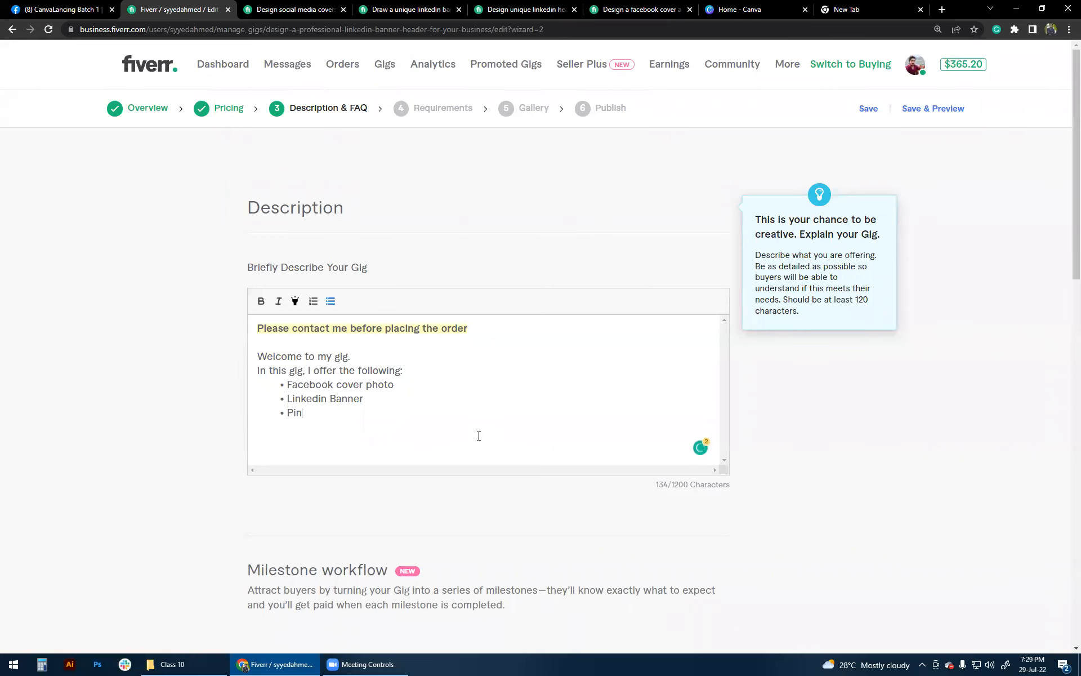
type("terest Banner")
key("BackSpace")
key("BackSpace")
key("BackSpace")
key("BackSpace")
key("BackSpace")
key("BackSpace")
type("Header")
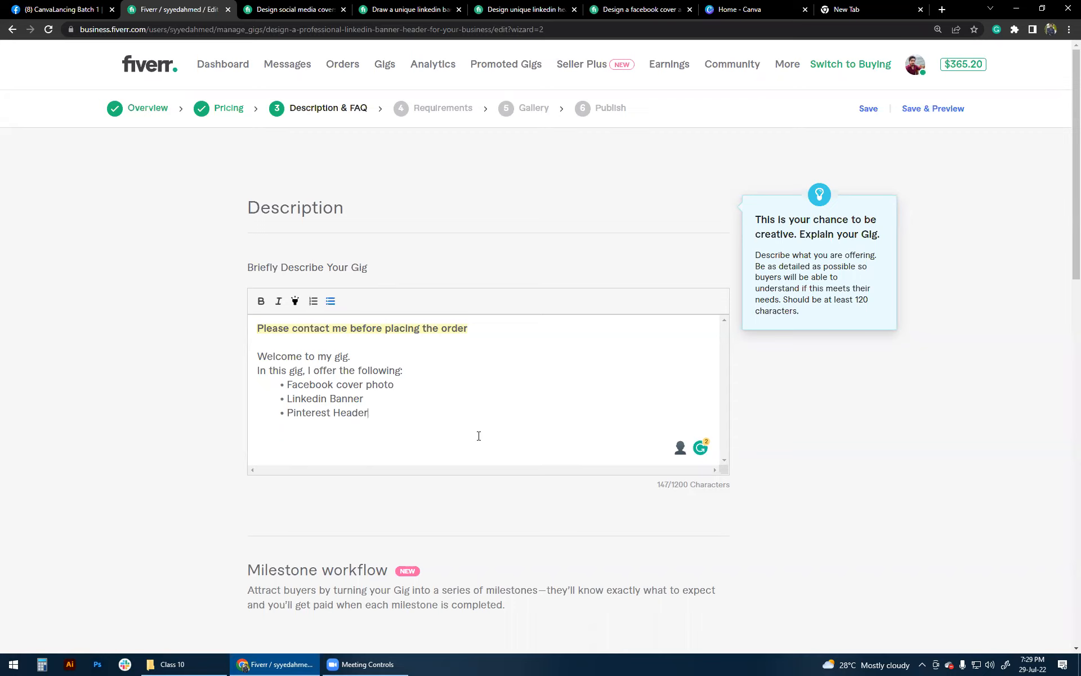
Add "Website slider" as the last bullet and end the list
type("WEbsite")
key("BackSpace")
key("BackSpace")
key("BackSpace")
key("BackSpace")
key("BackSpace")
key("BackSpace")
type("ebsite slider")
key("Return")
key("Return")
Examine the About This Gig texts of the social media and LinkedIn banner reference gigs and return to the gig being edited
key("ctrl+Tab")
left_click(77, 253)
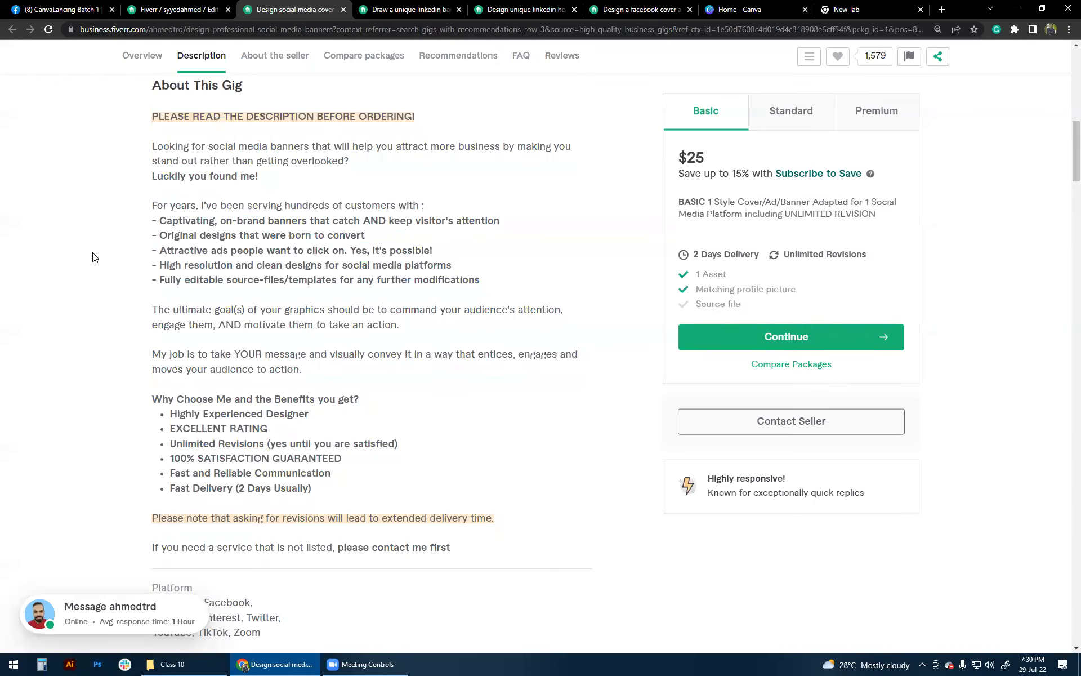
key("ctrl+Tab")
scroll(363, 342, "up", 7)
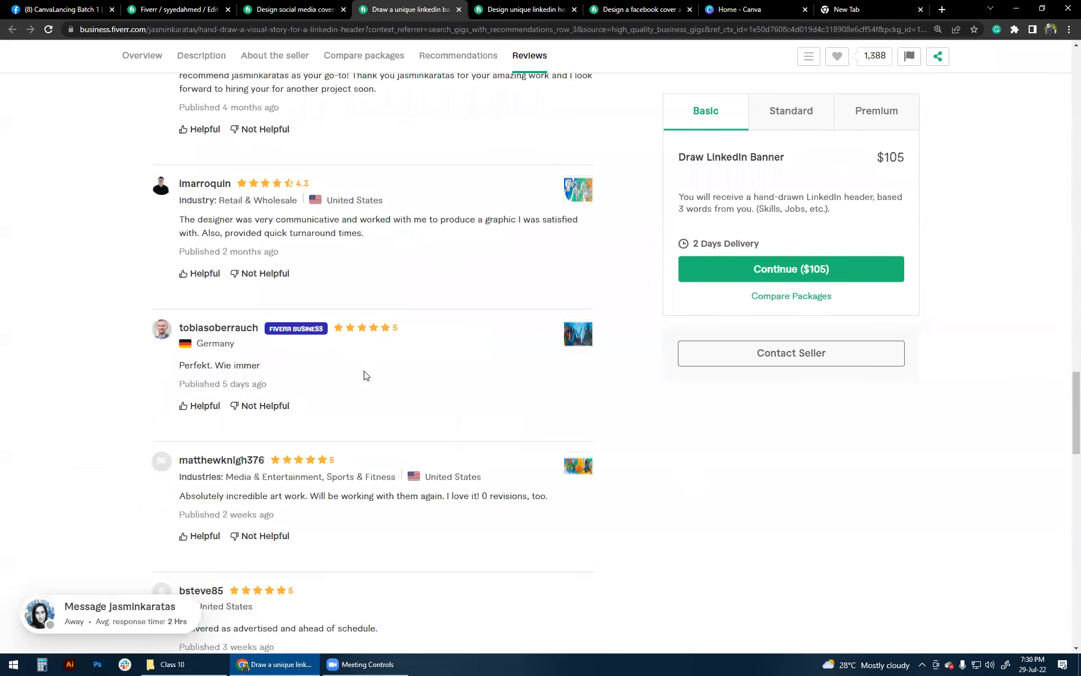
scroll(364, 376, "up", 20)
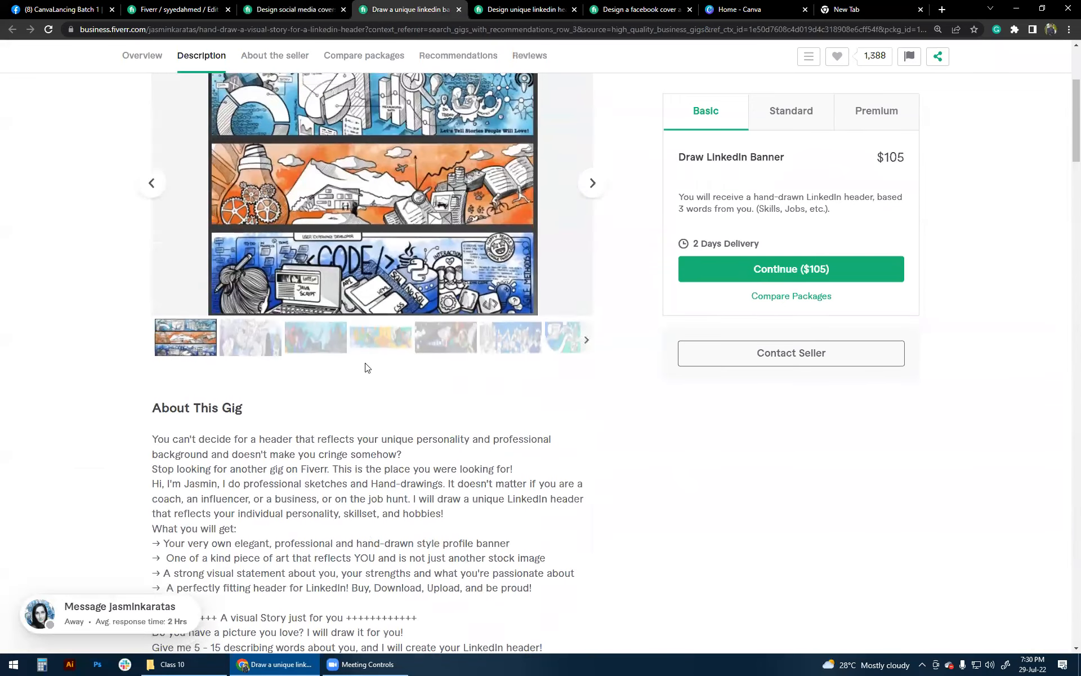
key("ctrl+Tab")
scroll(327, 411, "up", 8)
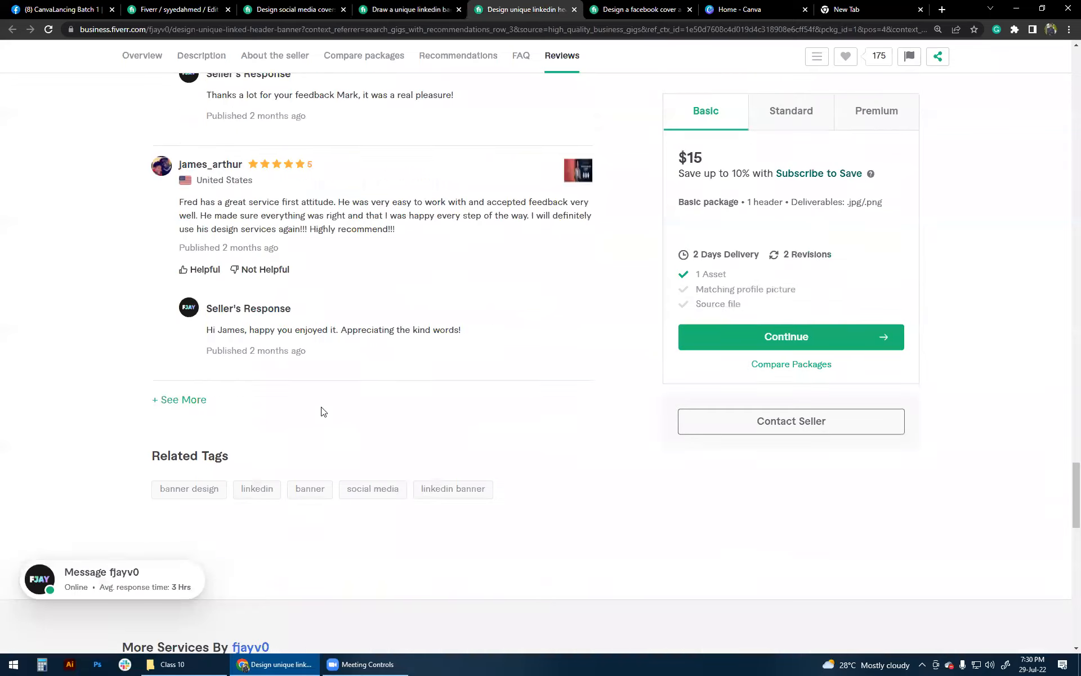
scroll(330, 415, "up", 20)
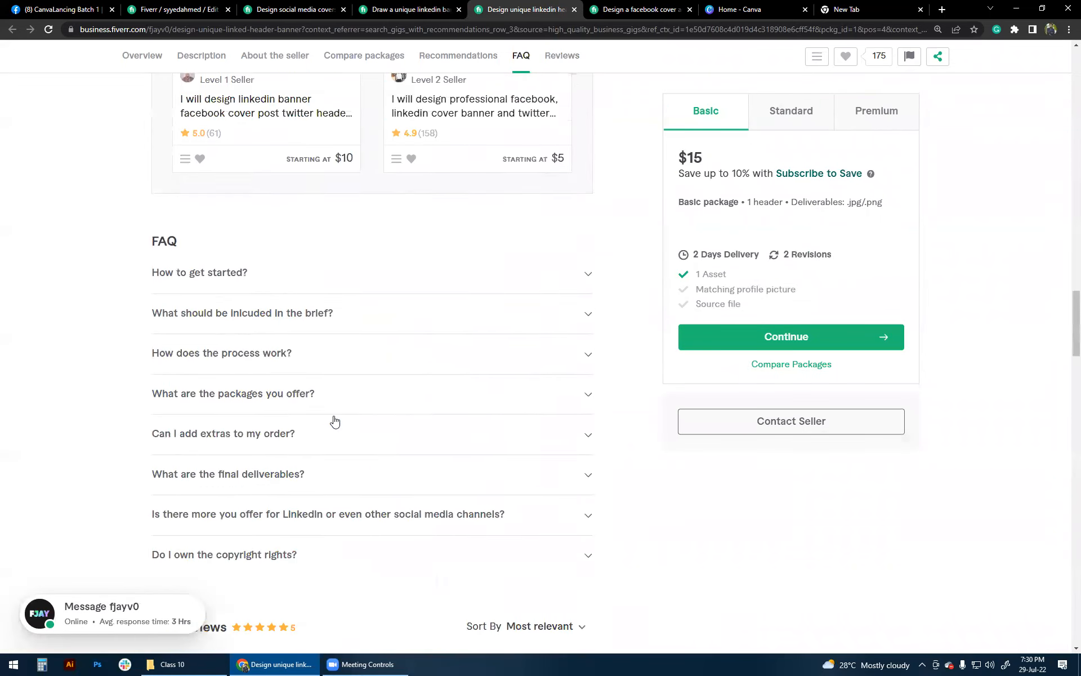
scroll(334, 415, "up", 10)
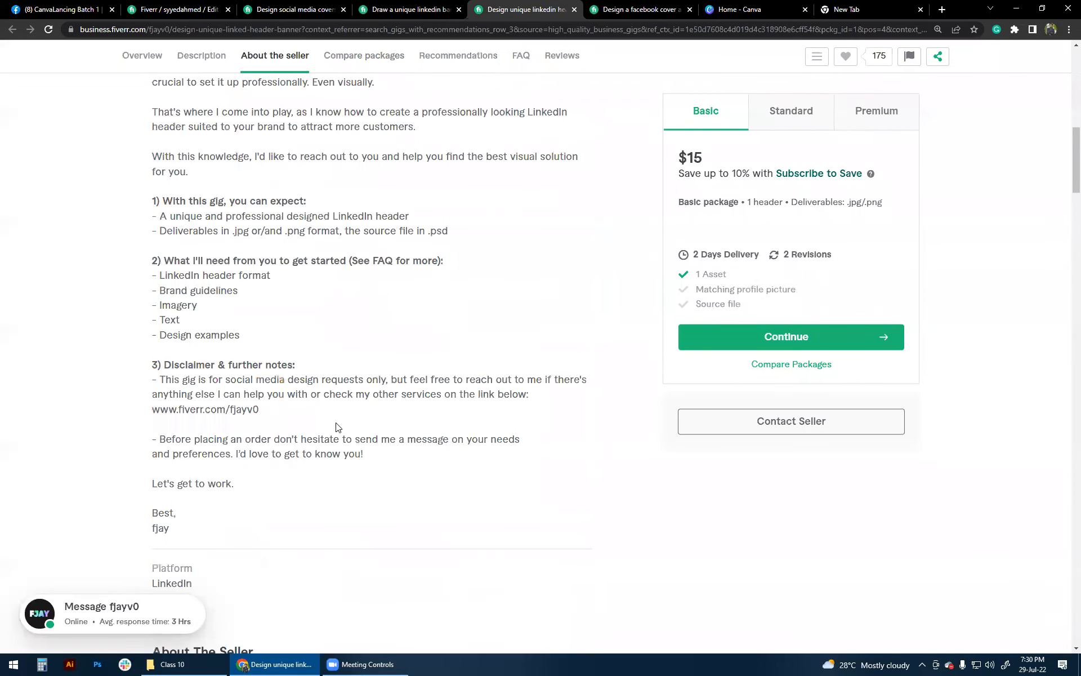
scroll(337, 427, "up", 3)
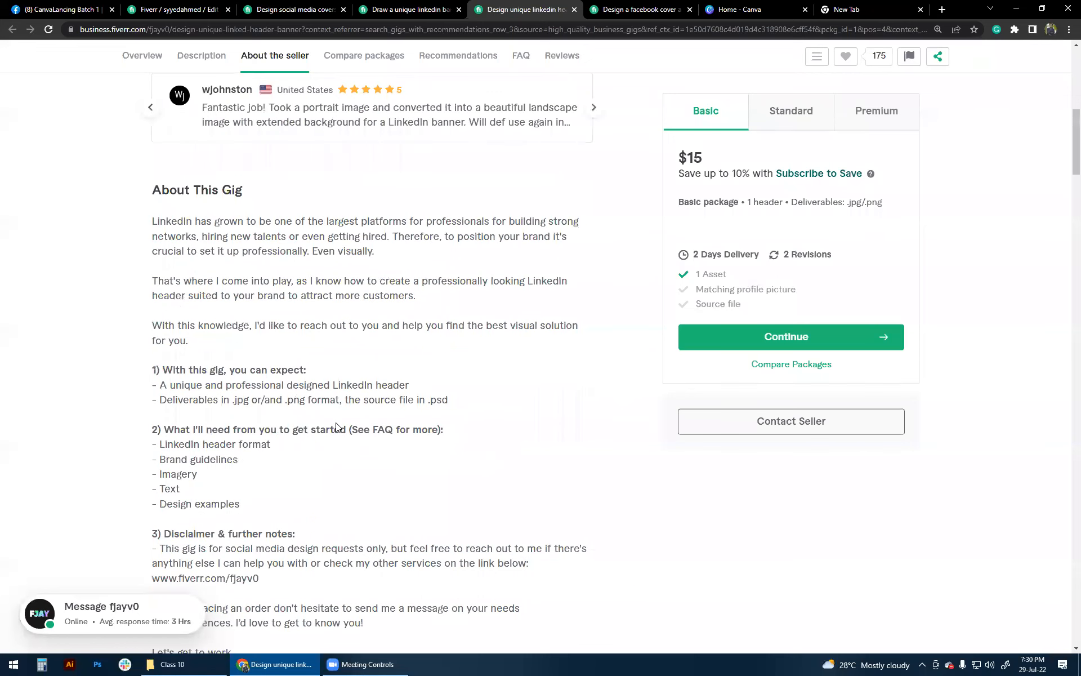
scroll(335, 427, "up", 4)
left_click(273, 9)
left_click(211, 6)
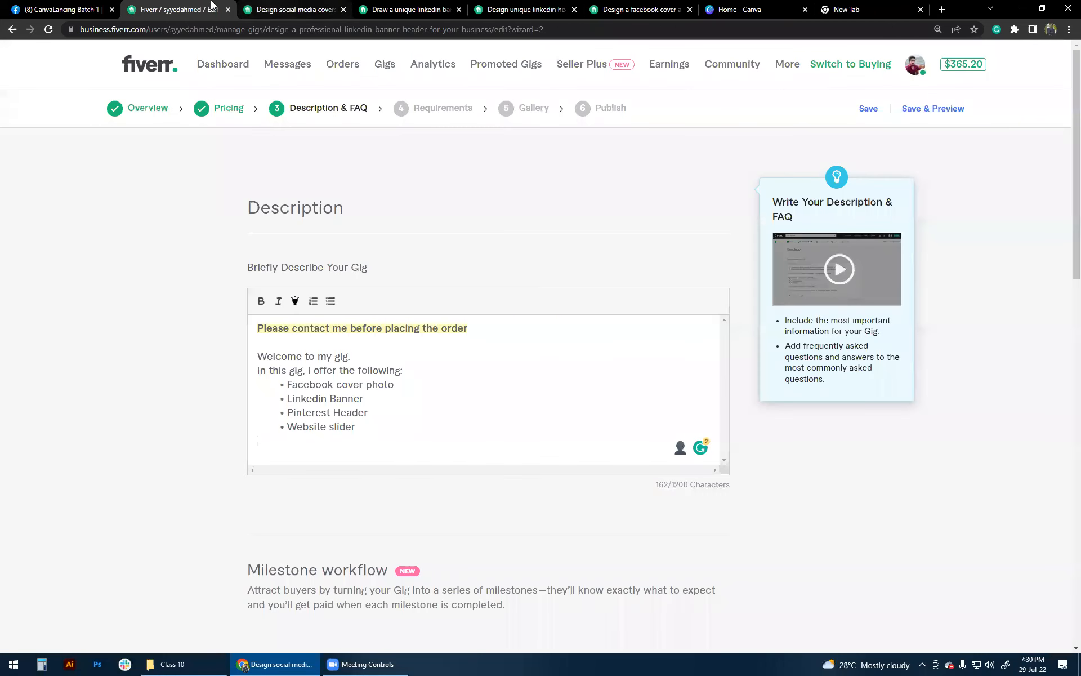
Add the heading "FREE ZOOM CONSULTATION" below the bulleted list, separated by a blank line
type("FREE ZO")
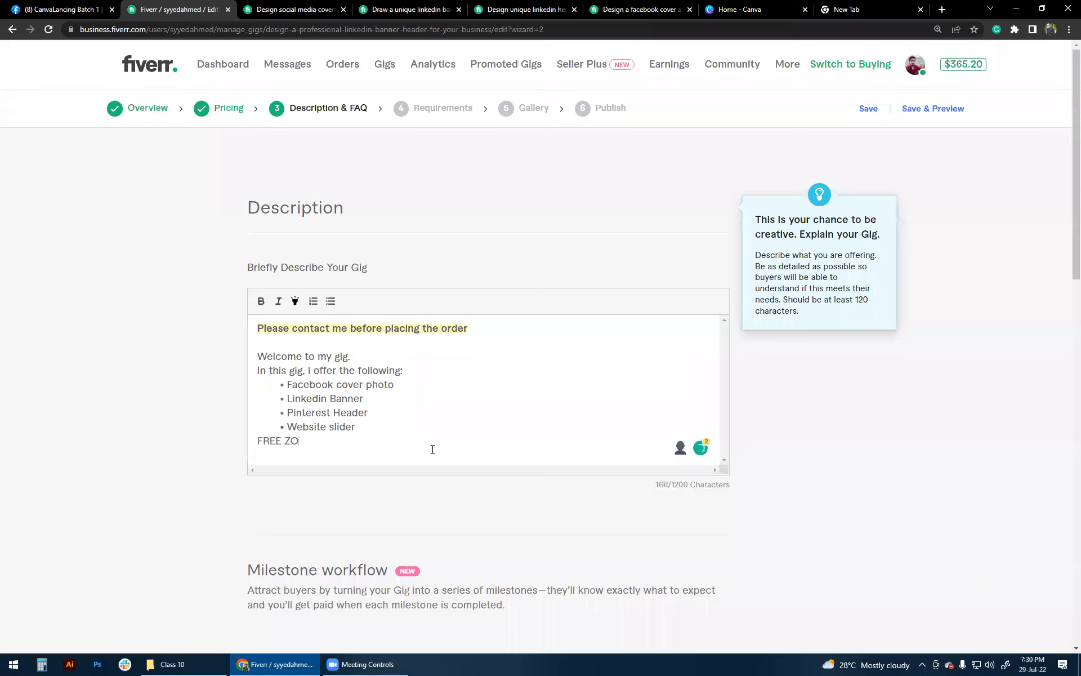
type("OM CONSULTATION")
key("Home")
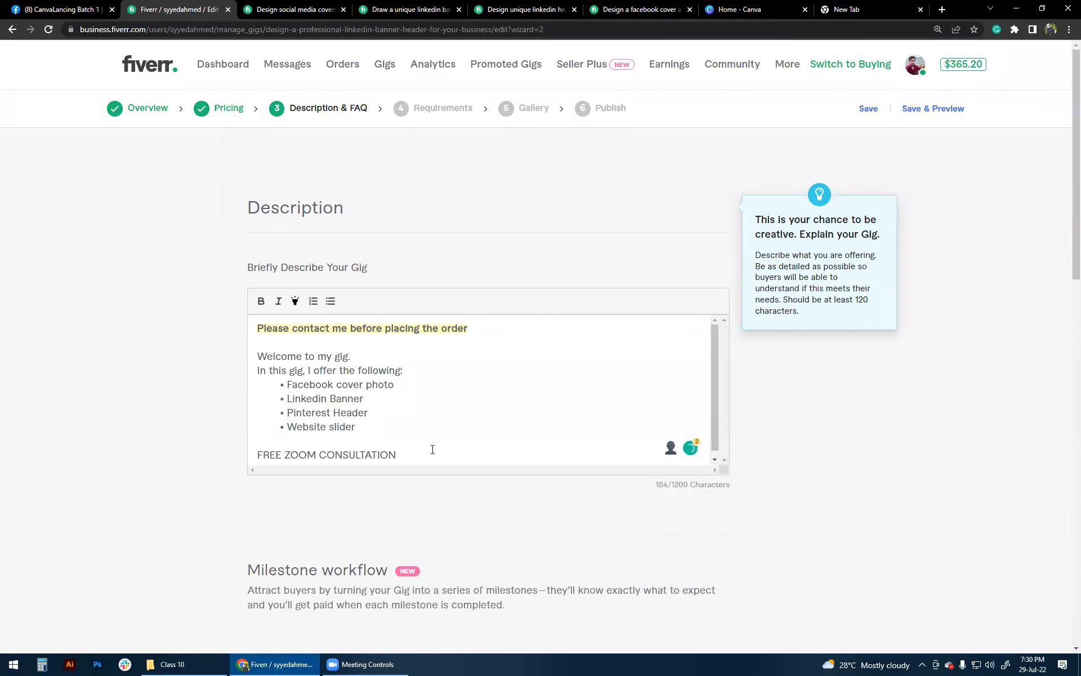
Make the "FREE ZOOM CONSULTATION" heading bold and highlighted
key("shift+Right")
key("shift+Right")
key("shift+Right")
key("shift+Right")
key("shift+Right")
key("shift+Right")
key("shift+Right")
key("shift+Right")
key("shift+Right")
key("shift+Right")
key("shift+Right")
key("shift+Right")
key("shift+Right")
key("shift+Right")
key("shift+Right")
key("shift+Right")
key("shift+Right")
key("shift+Right")
key("shift+Right")
key("shift+Right")
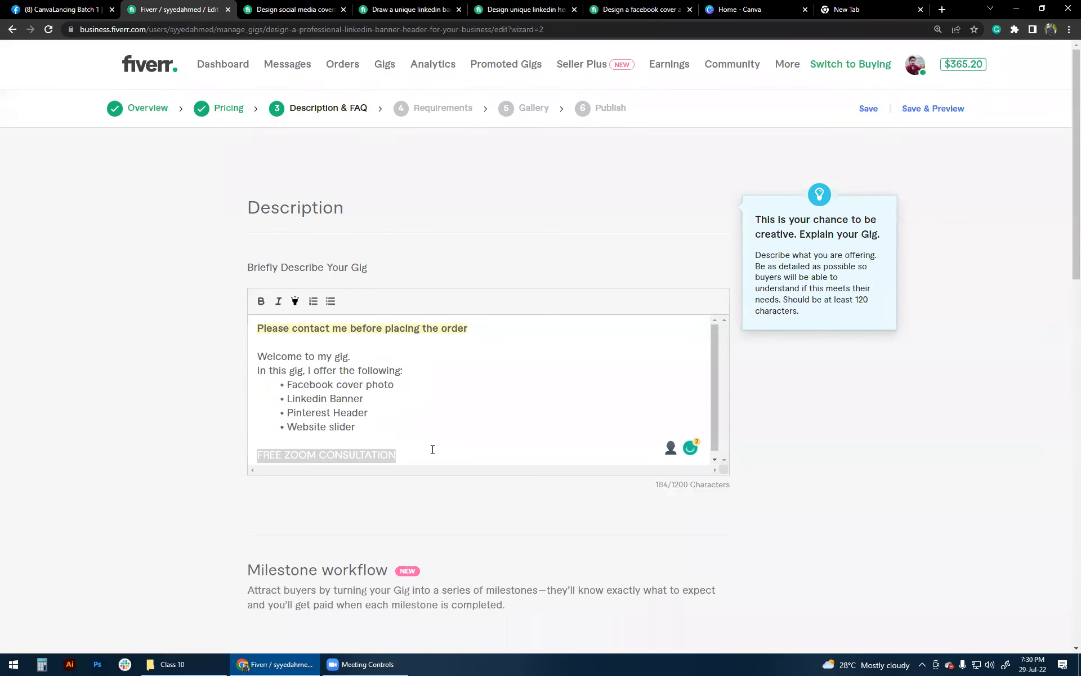
left_click(261, 302)
left_click(294, 307)
left_click(474, 460)
scroll(468, 435, "down", 1)
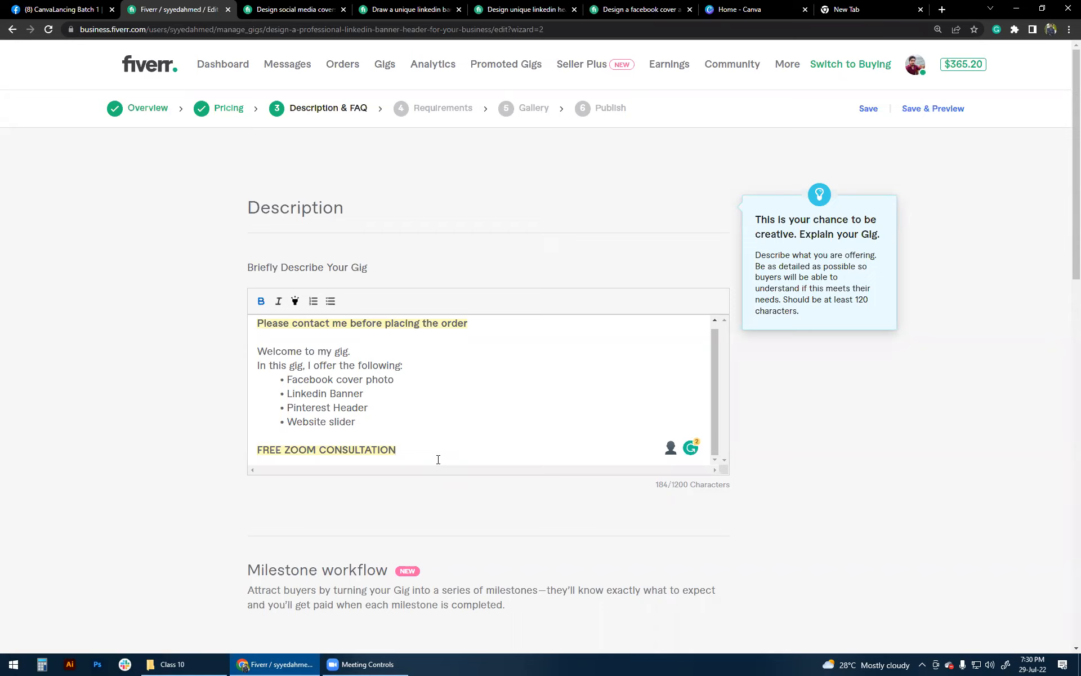
Under the consultation heading, write in plain text "Before placing any order, I offer FREE zoom meeting to discuss the project." and begin the next sentence
key("Return")
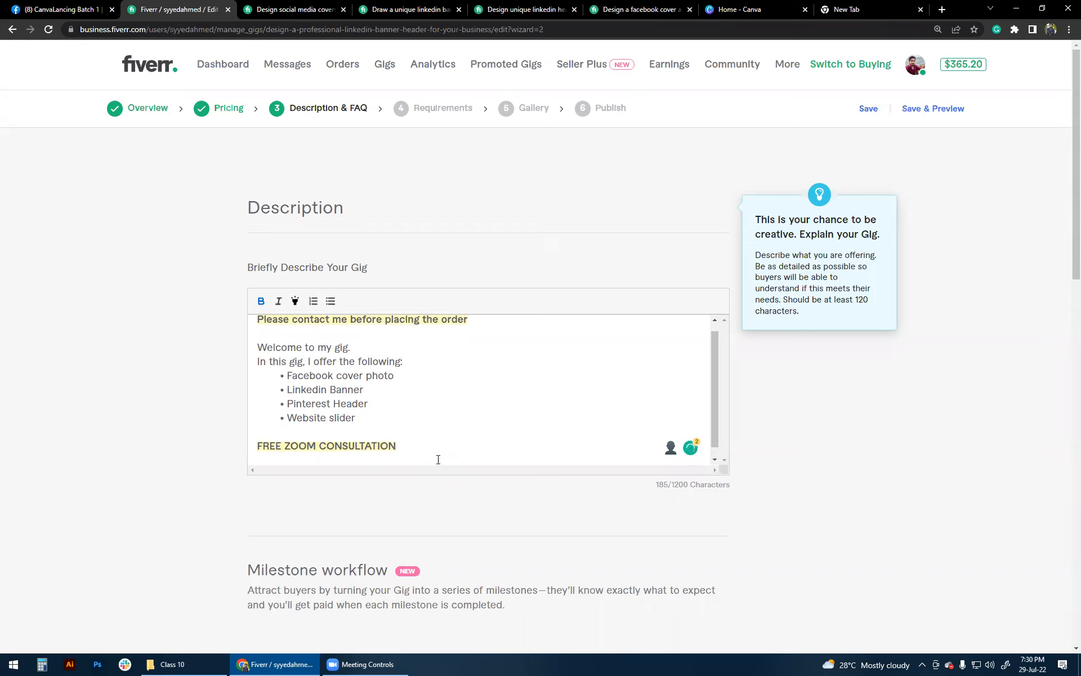
scroll(497, 407, "down", 1)
type("Befo")
key("BackSpace")
key("BackSpace")
key("BackSpace")
key("BackSpace")
type("Before ola")
key("BackSpace")
key("BackSpace")
key("BackSpace")
type("placing any order, I offer fr")
key("BackSpace")
key("BackSpace")
type("FREE ")
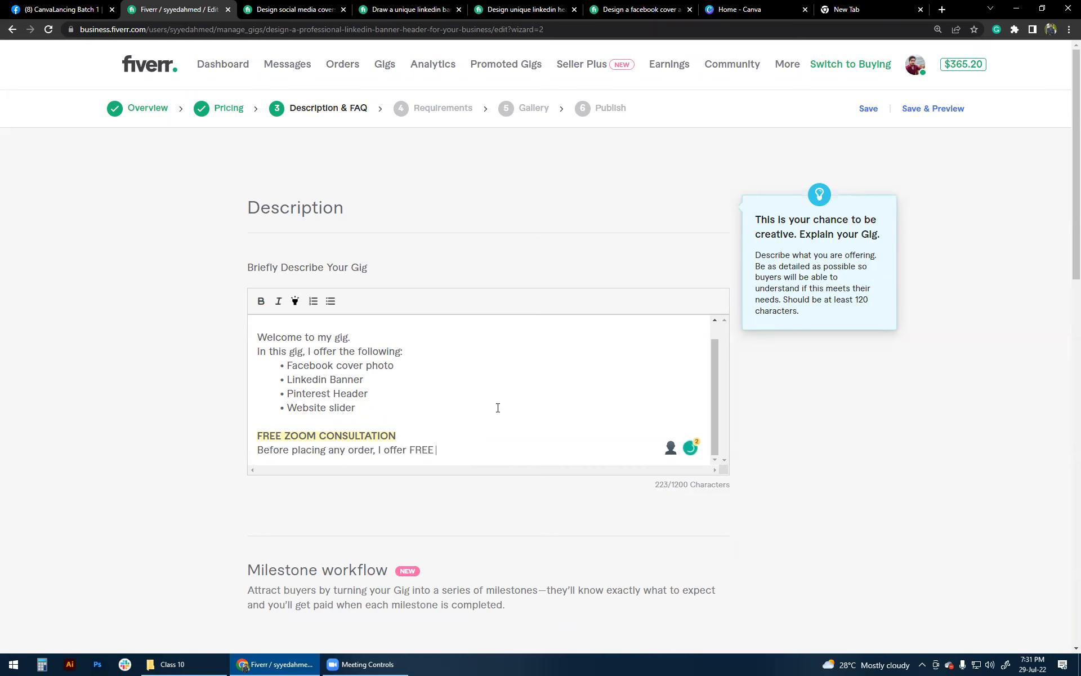
type("zoom meeting to discuss t")
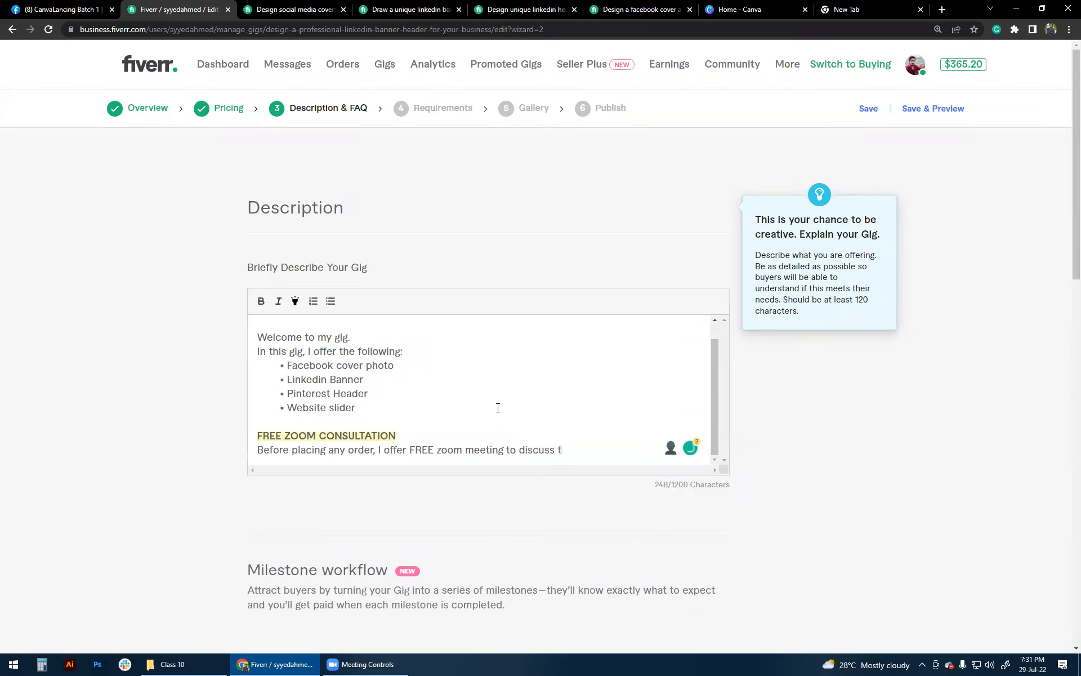
type("he project. To avail th")
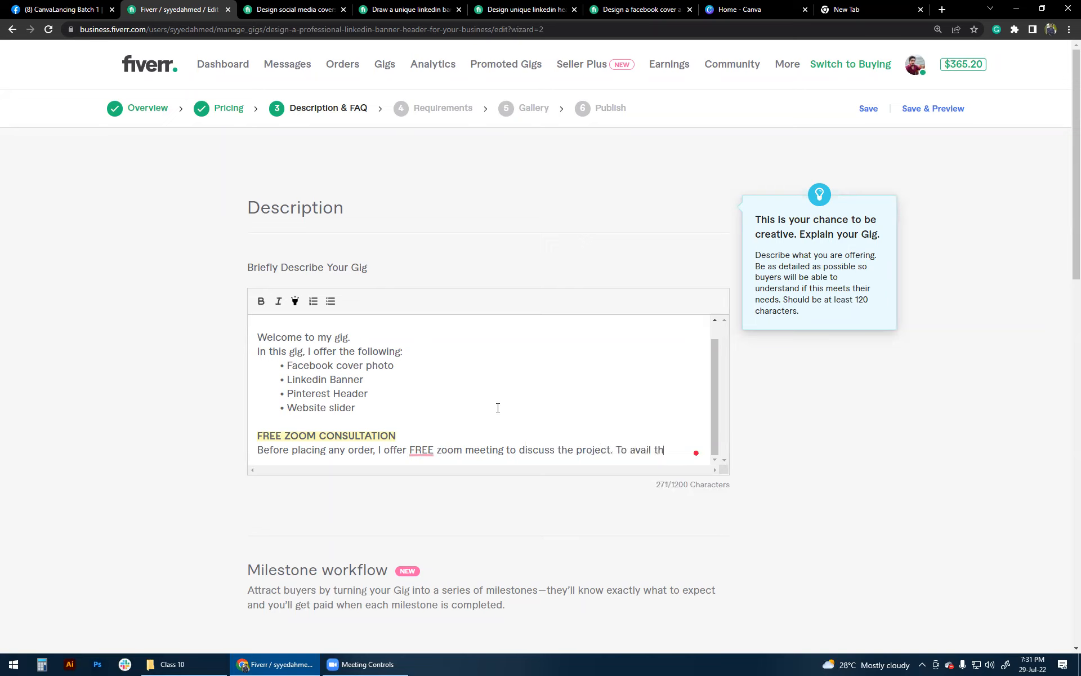
Complete the second consultation sentence as "To avail this offer, simply inbox me and ask for a meeting link."
type("is offer, simply")
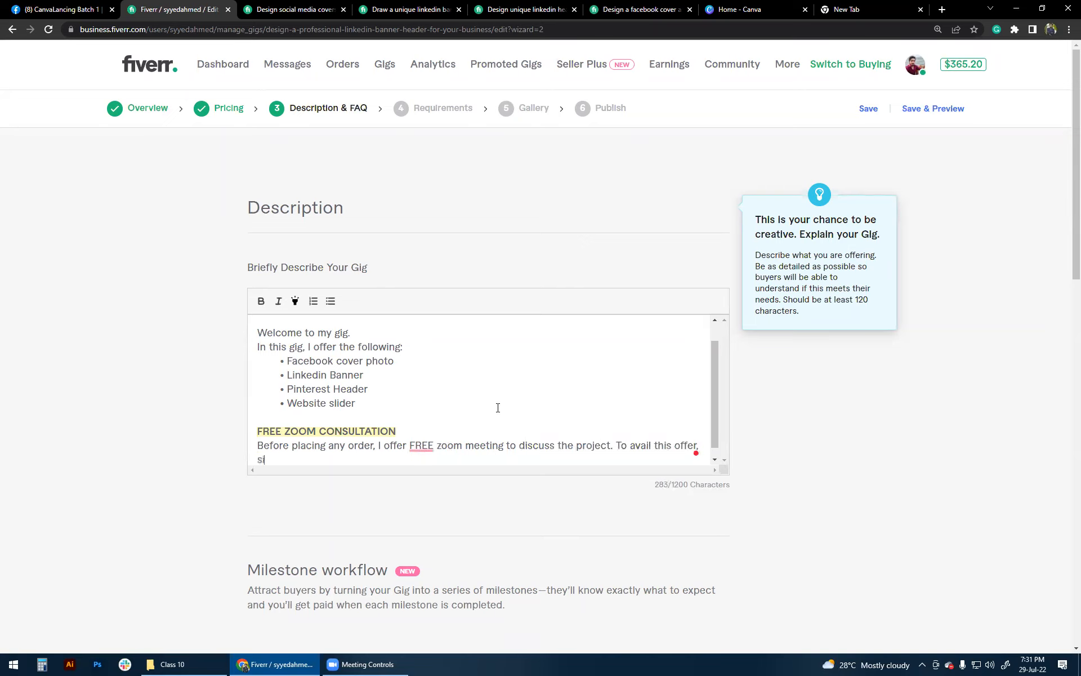
type(" inbox me ad")
key("BackSpace")
key("BackSpace")
type("nswer")
key("BackSpace")
key("BackSpace")
key("BackSpace")
key("BackSpace")
type("d ask for")
type(" a meeti")
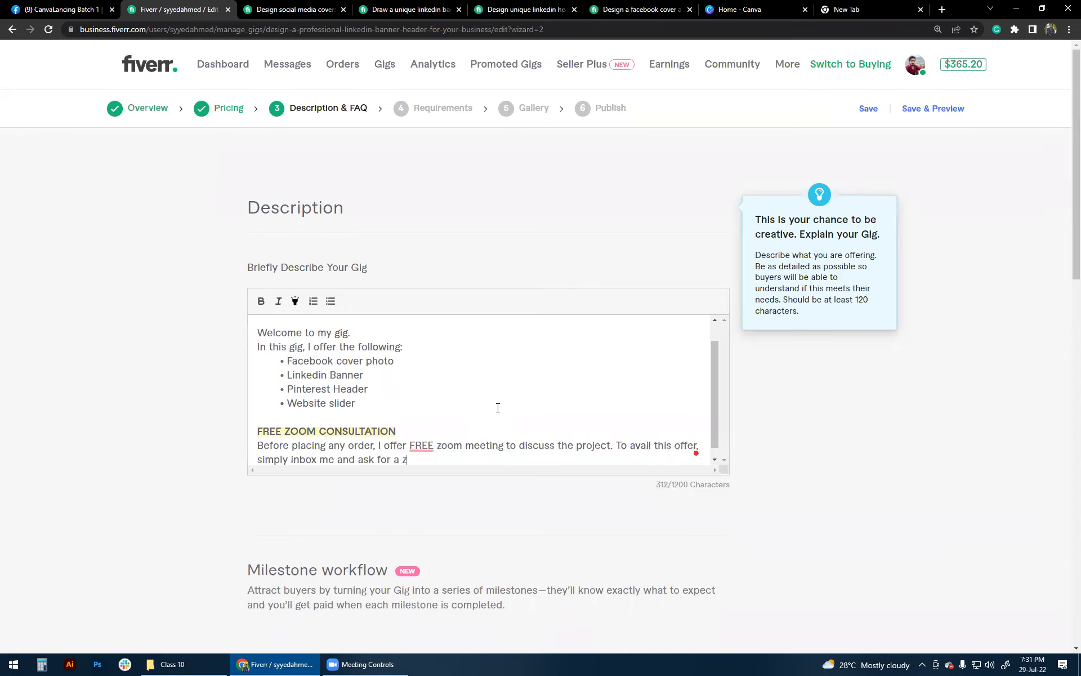
type("ng link.")
scroll(498, 407, "down", 1)
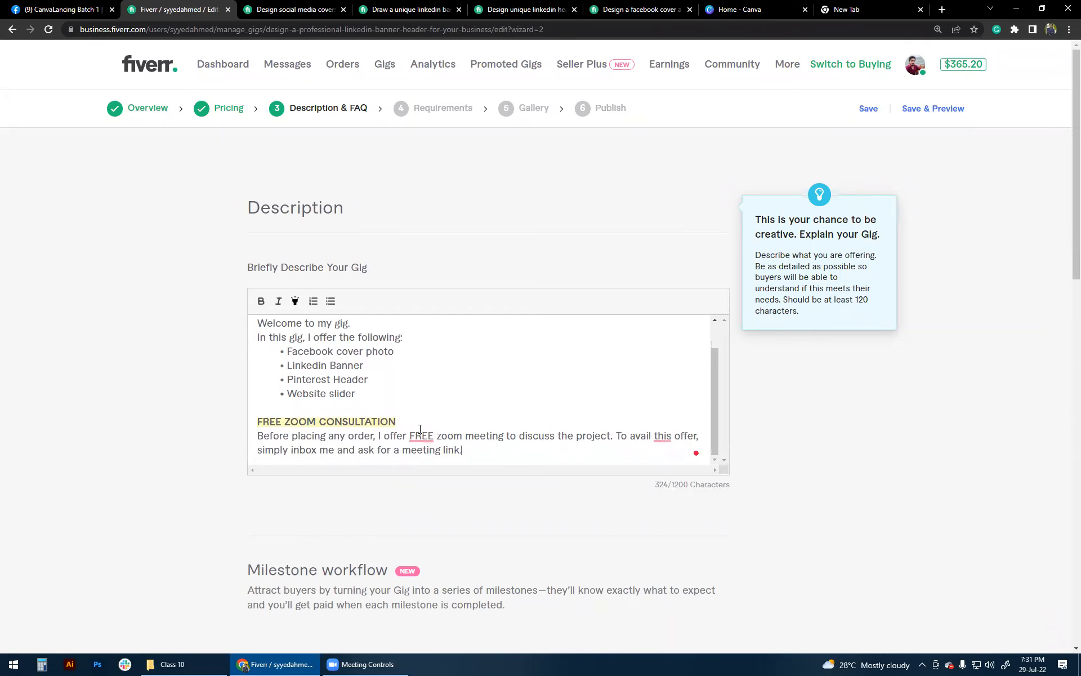
Correct the consultation text's grammar to read "offer a FREE zoom meeting" and "To avail of this offer"
mouse_move(417, 435)
left_click(431, 469)
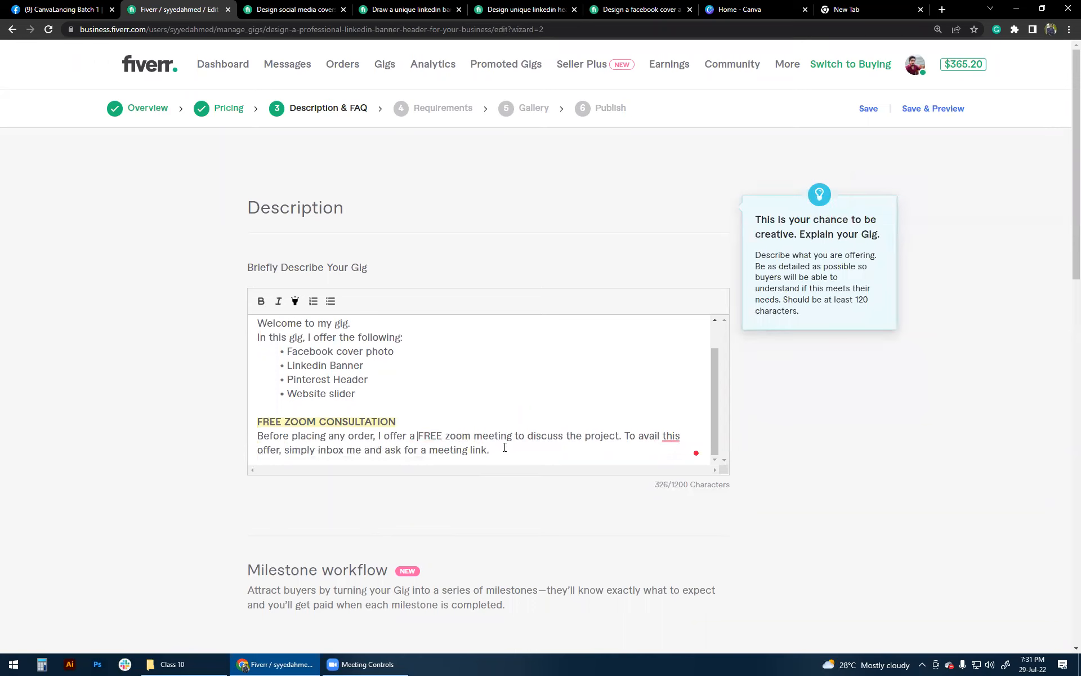
mouse_move(671, 437)
left_click(682, 466)
scroll(484, 391, "up", 2)
scroll(484, 390, "down", 2)
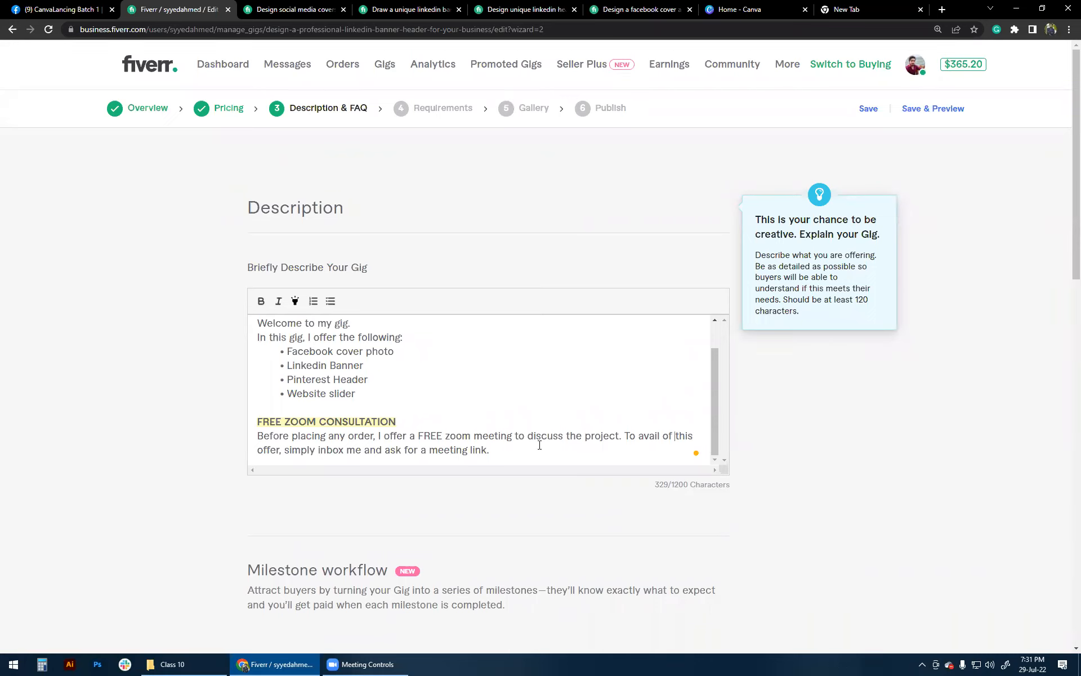
scroll(431, 423, "up", 2)
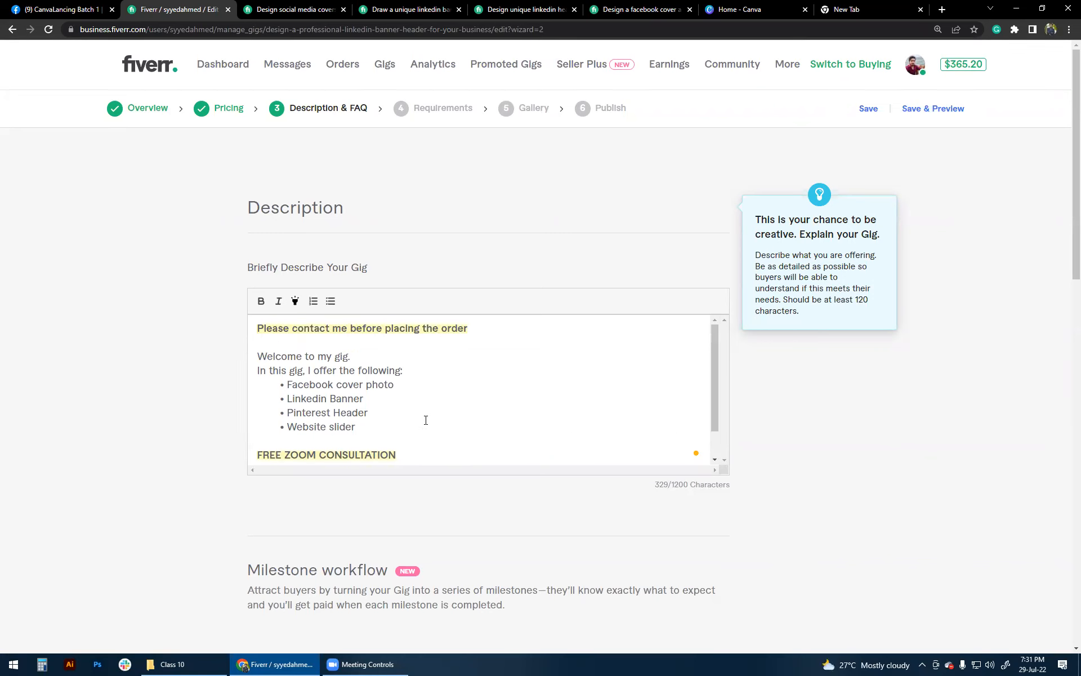
scroll(432, 423, "down", 2)
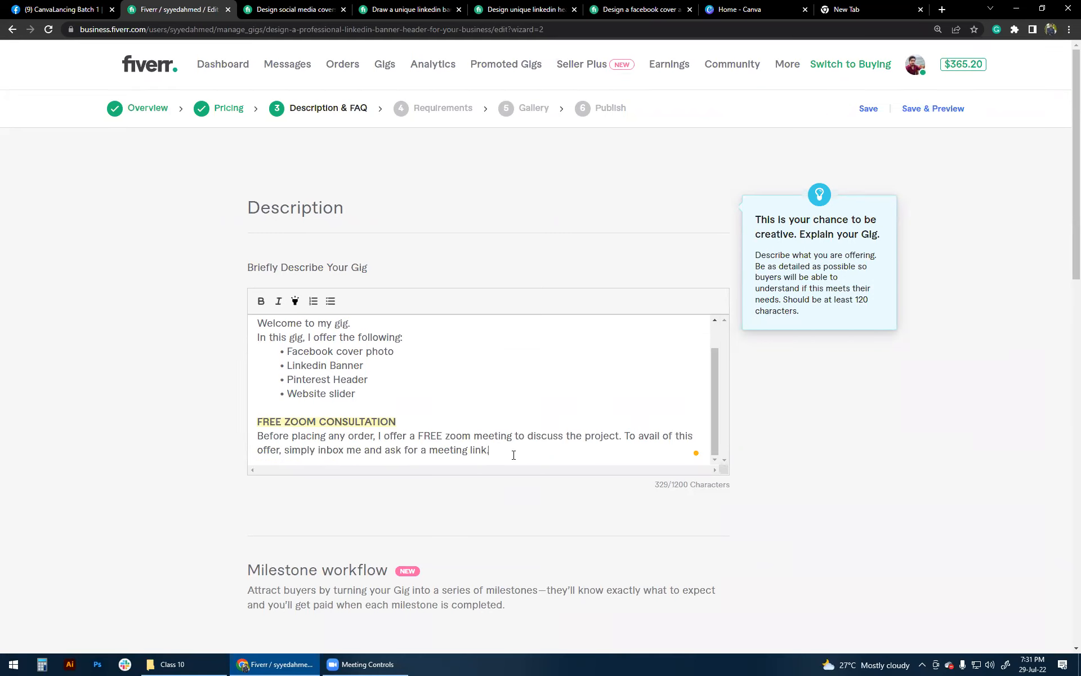
Consult the Facebook cover reference gig's description and add the heading "Why choose me" below the consultation paragraph, separated by a blank line
key("Return")
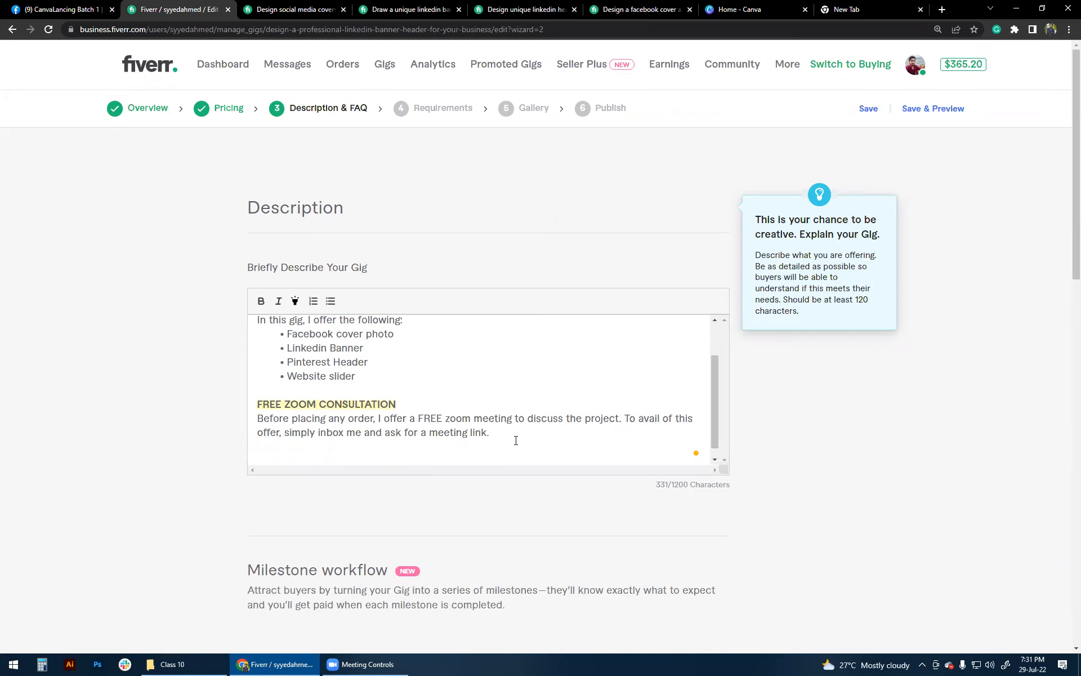
key("Return")
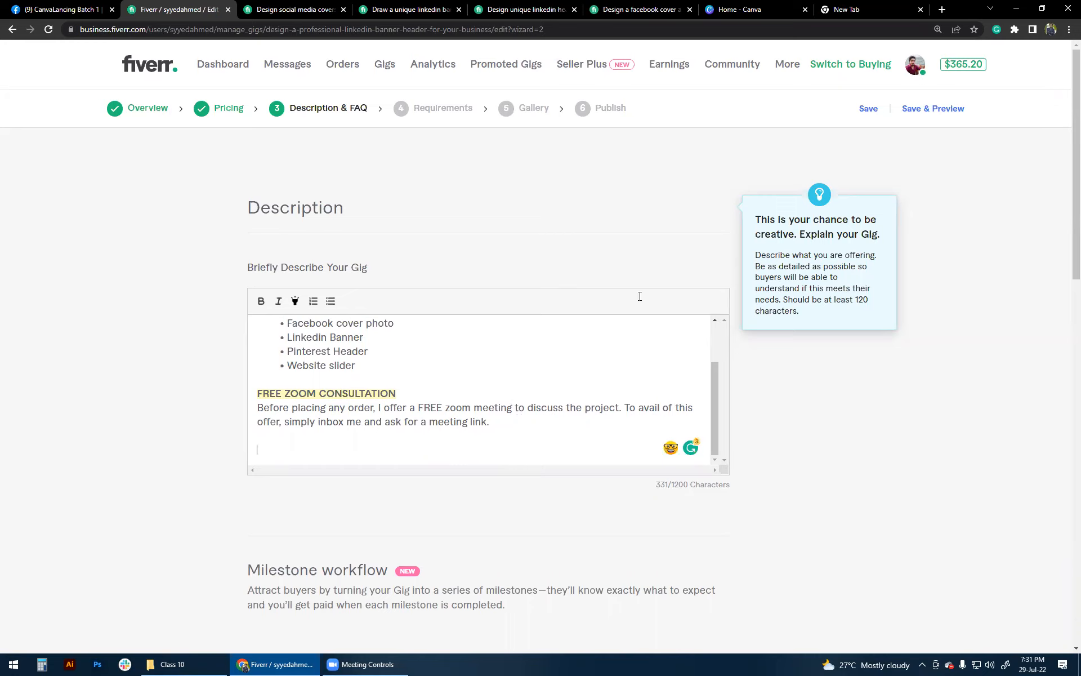
left_click(630, 14)
scroll(249, 390, "up", 5)
scroll(250, 391, "down", 6)
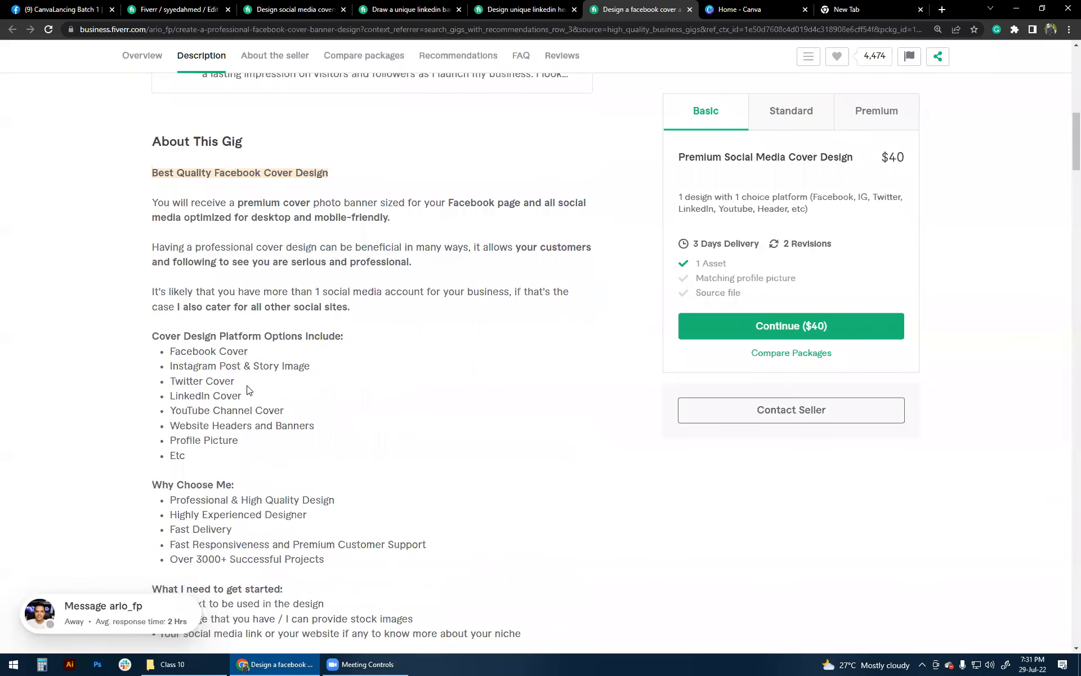
scroll(174, 361, "down", 2)
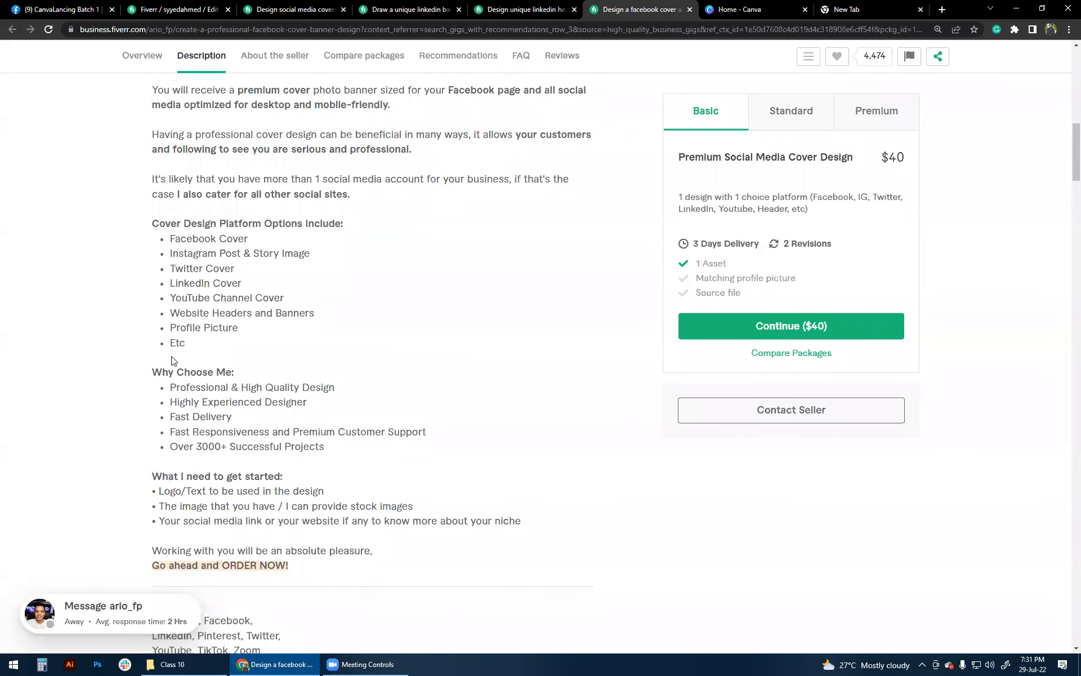
left_click(301, 8)
left_click(175, 8)
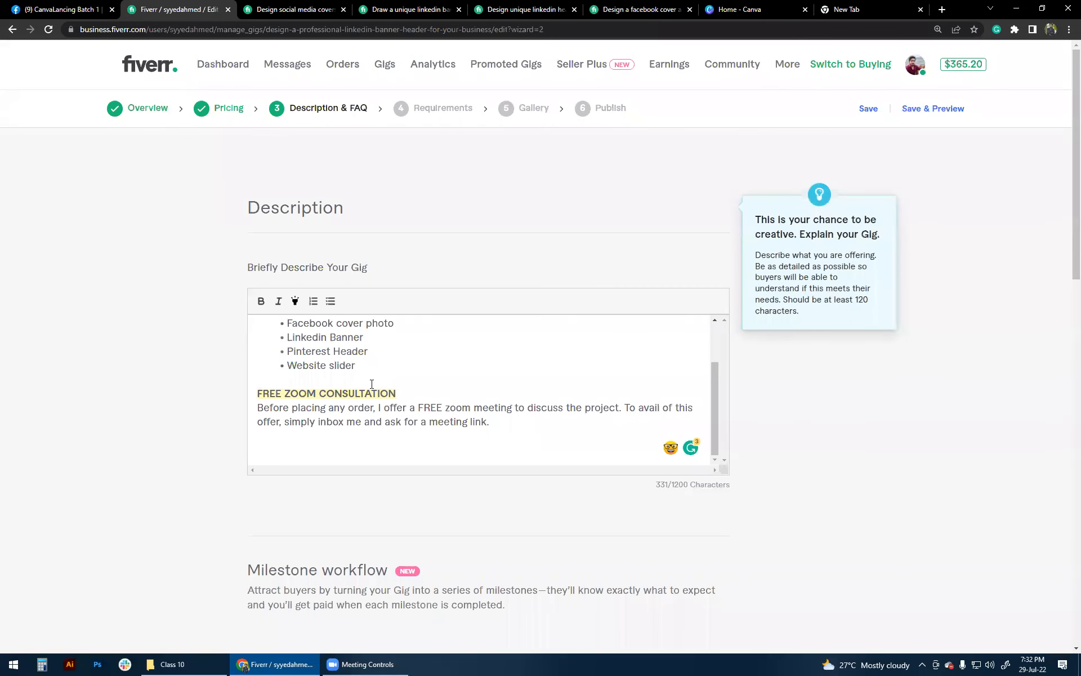
type("Why dchoose me?")
key("BackSpace")
Make the "Why choose me" heading bold and highlighted, and start a new line beneath it
key("shift+Left")
key("shift+Left")
key("shift+Left")
key("shift+Left")
key("shift+Left")
key("shift+Left")
key("shift+Left")
key("shift+Left")
key("shift+Left")
key("shift+Left")
key("shift+Left")
key("shift+Left")
key("shift+Left")
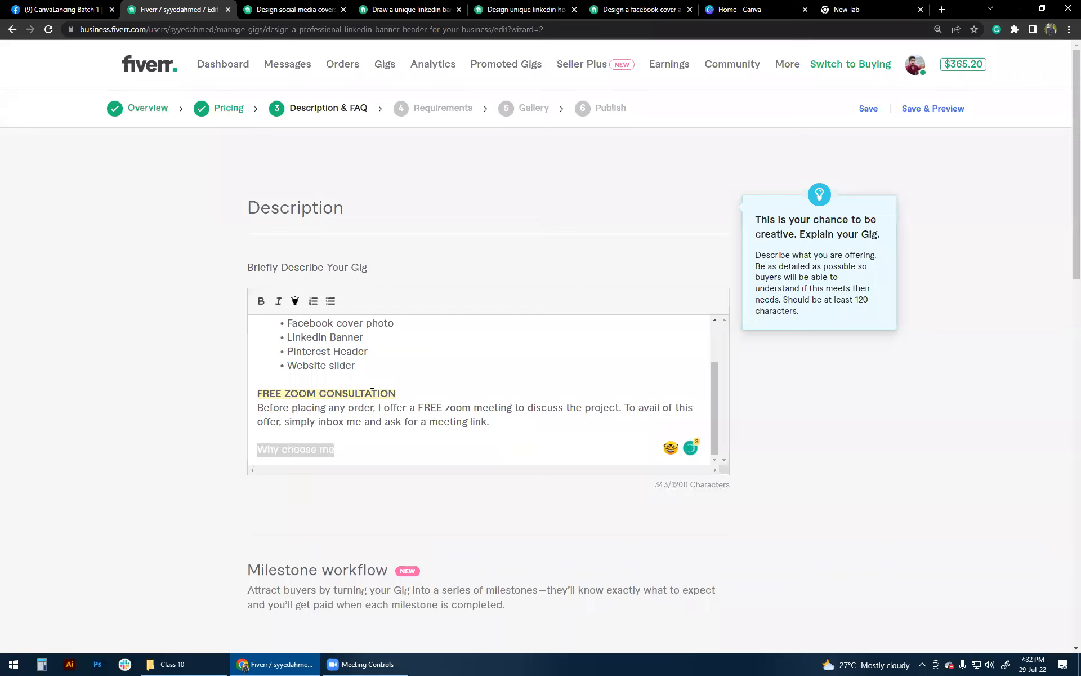
left_click(261, 300)
left_click(366, 456)
key("Return")
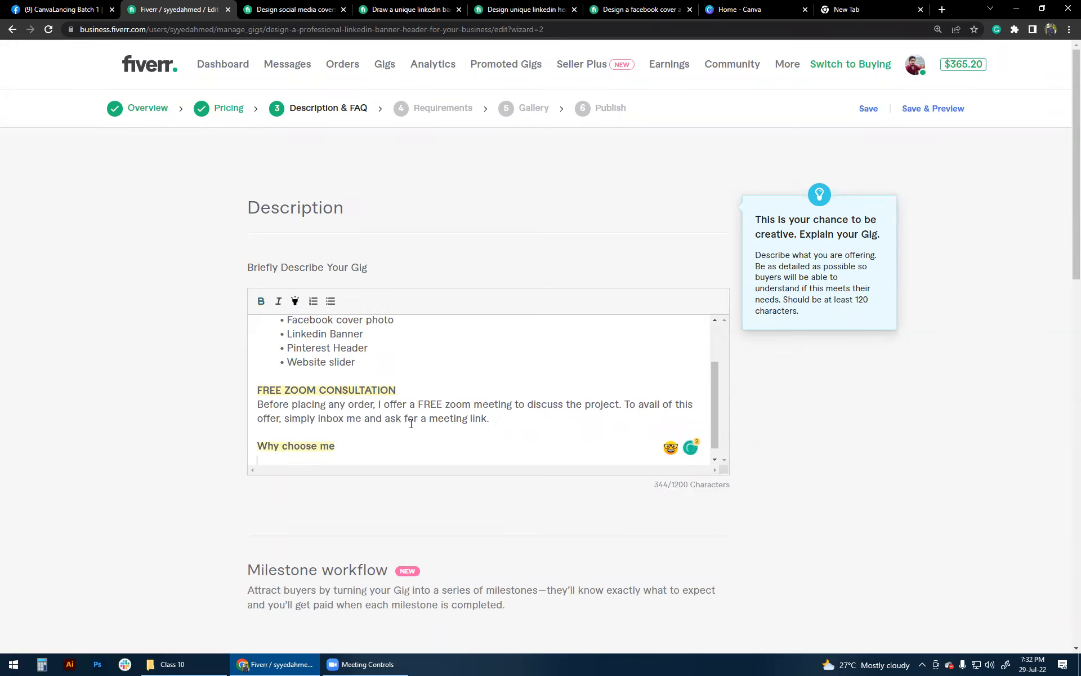
type("Beca")
key("BackSpace")
key("BackSpace")
key("BackSpace")
key("BackSpace")
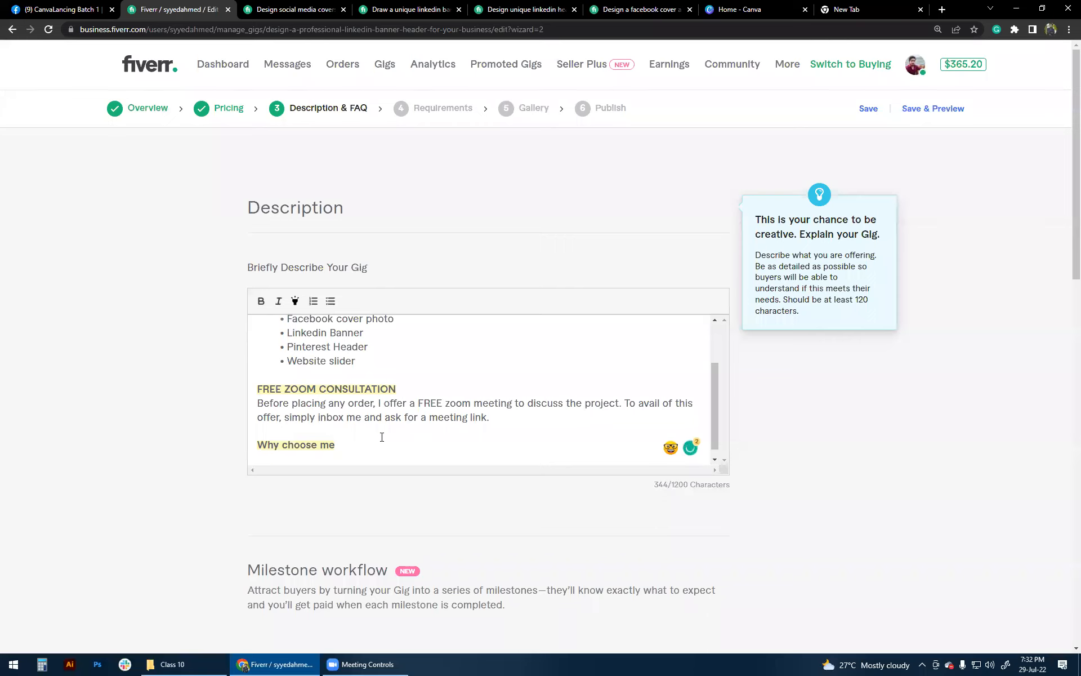
Under the heading, write in plain text "You don't have to hesitate to hire me because I have 10+ years of experience in this field."
type("You don't have to hesista")
key("BackSpace")
key("BackSpace")
key("BackSpace")
type("tate")
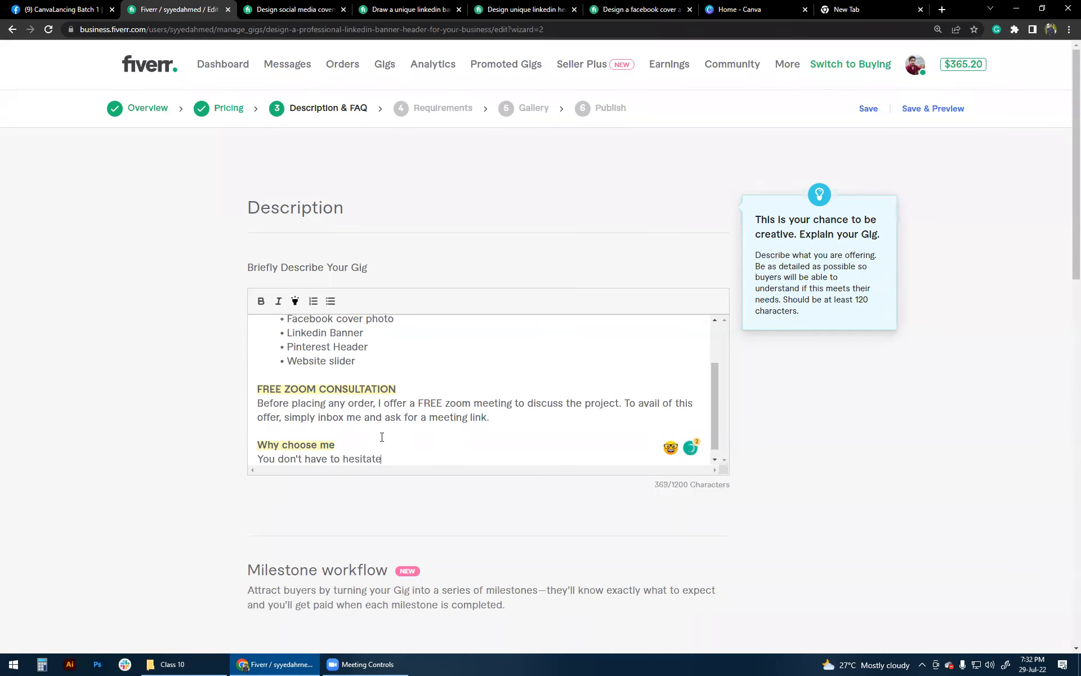
type(" to hire me becuase I have ")
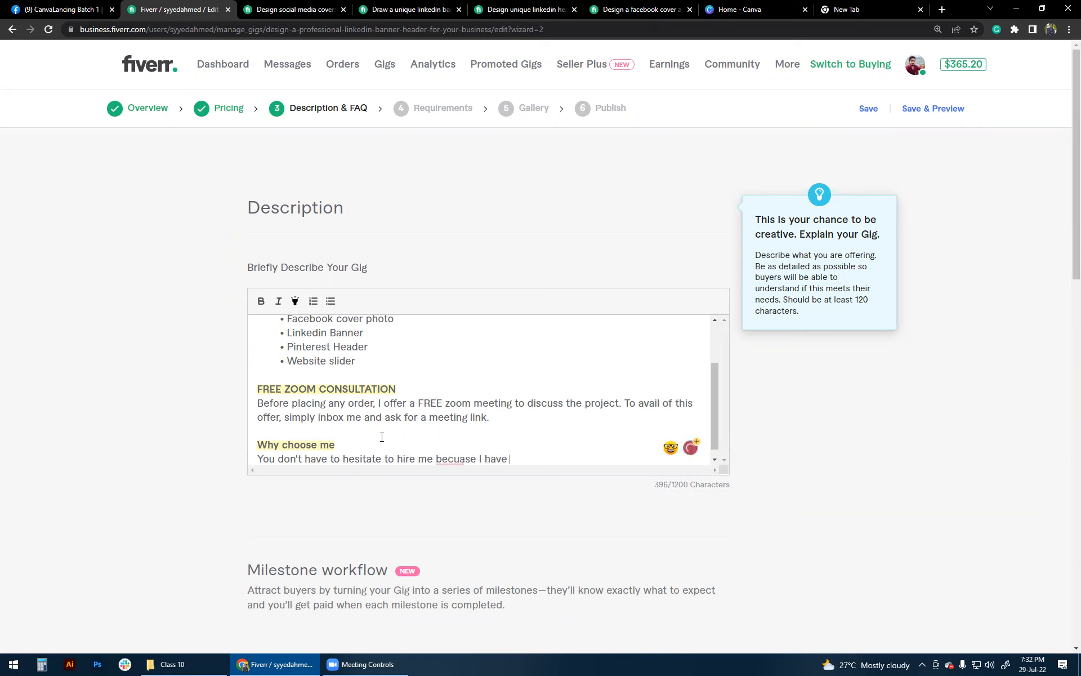
type("10+ years of experience in this field")
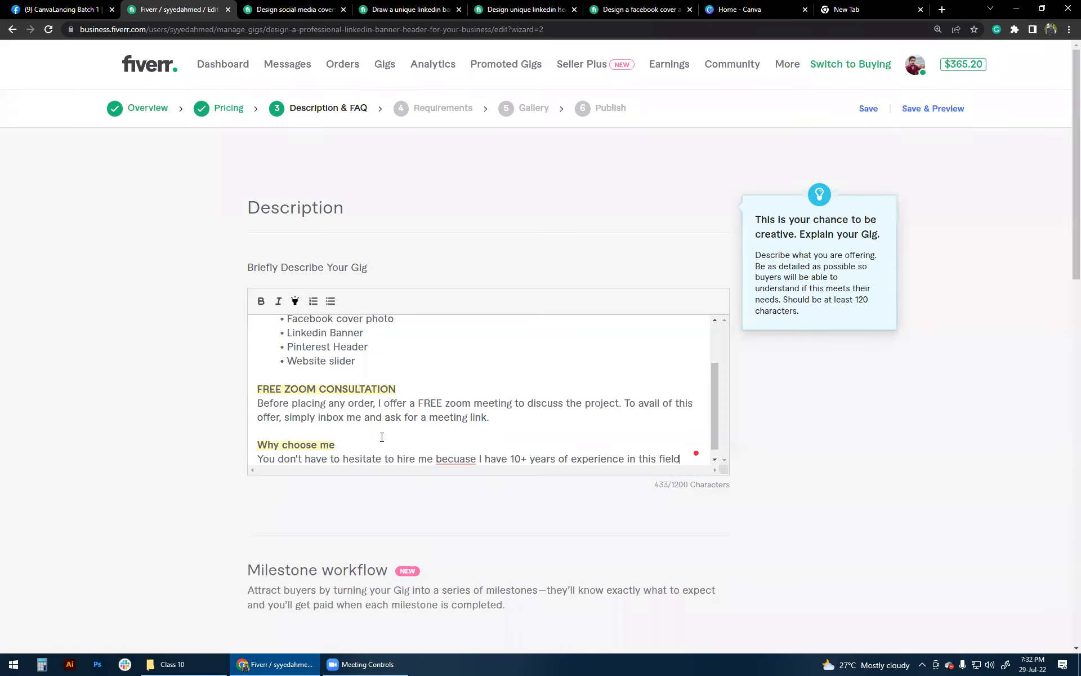
left_click(458, 461)
left_click(457, 491)
scroll(554, 399, "down", 1)
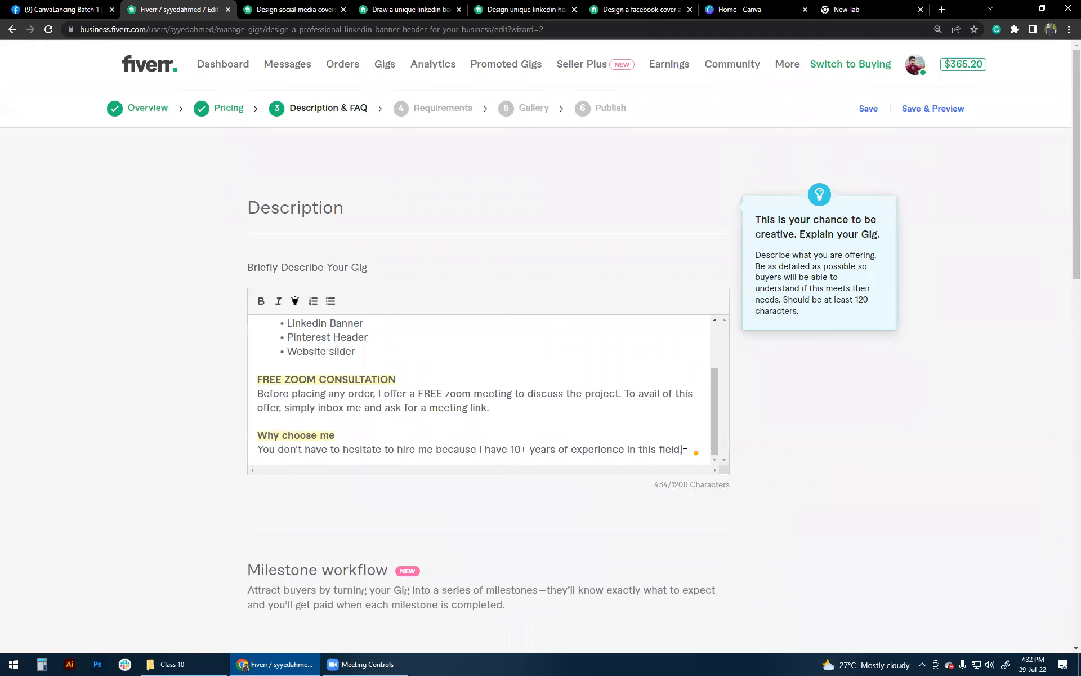
On the next line, add "I have served more than 1000 clients worldwide, so I know exactly what to do."
key("Return")
type("I have ")
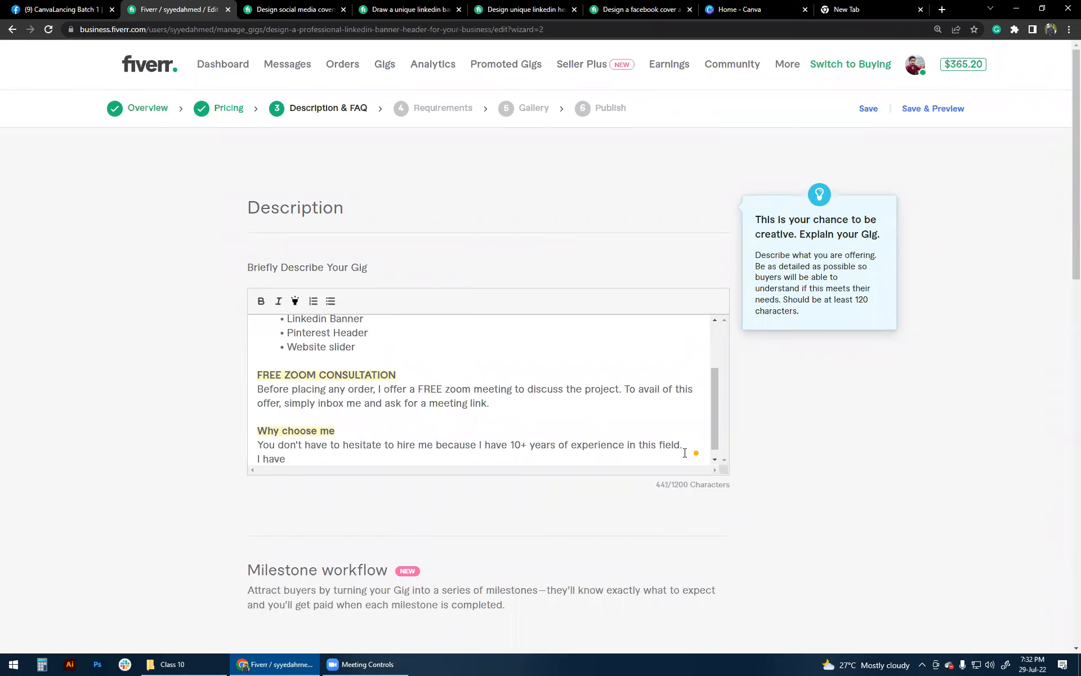
type("served more than 1000 ")
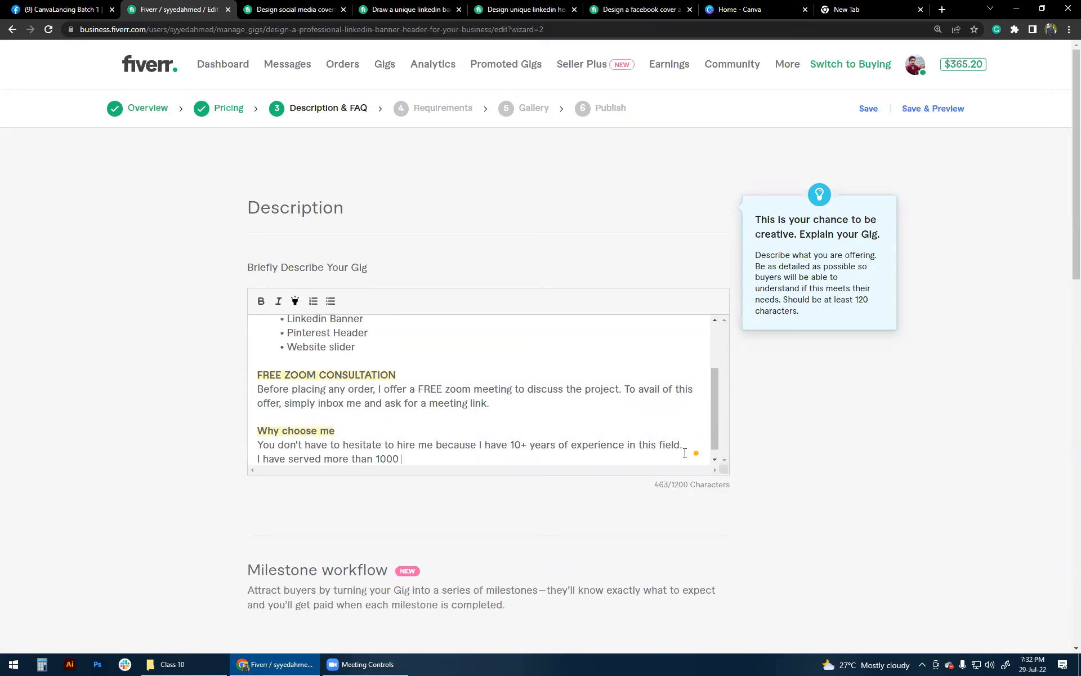
type("clients workdwide, so I know e")
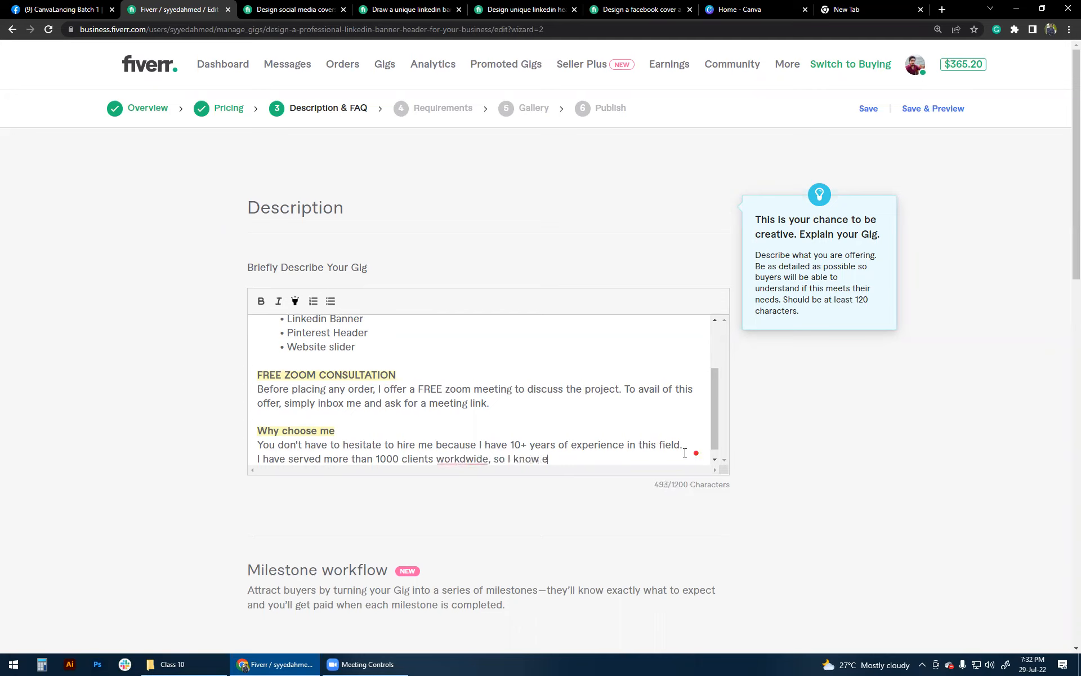
type("xactly what to do.")
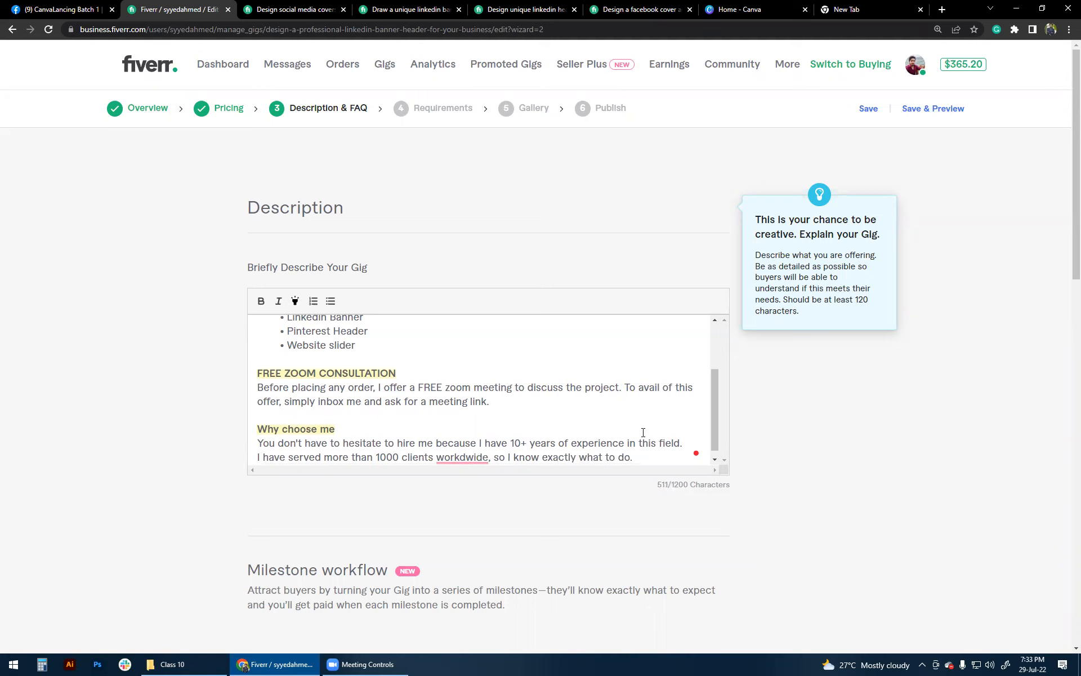
scroll(619, 442, "down", 1)
mouse_move(478, 451)
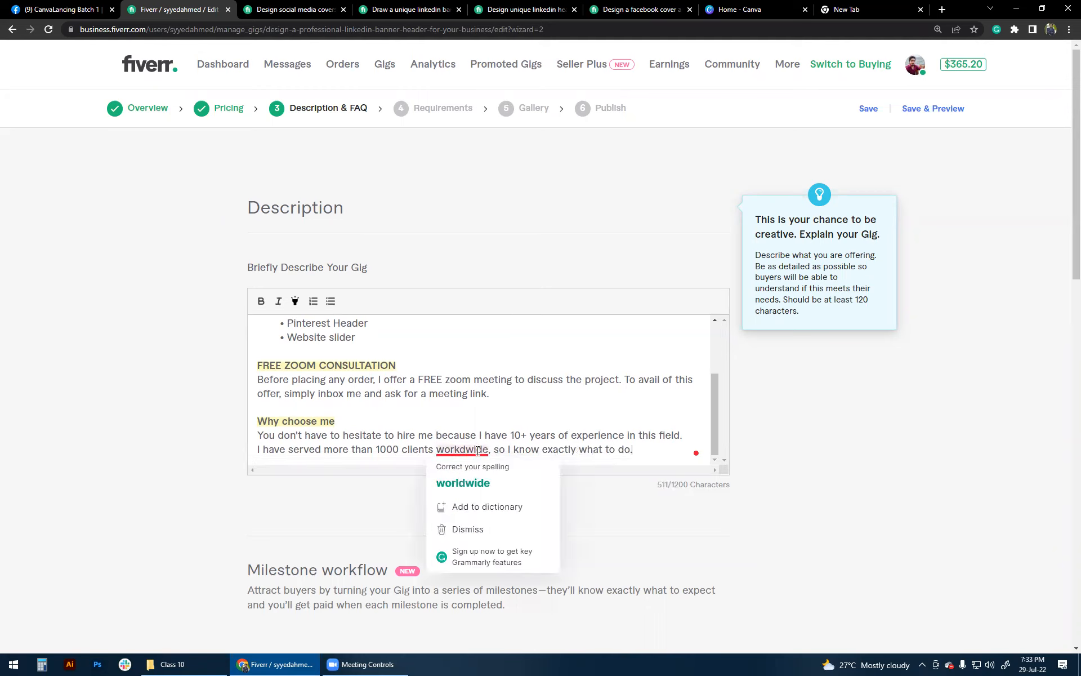
left_click(479, 479)
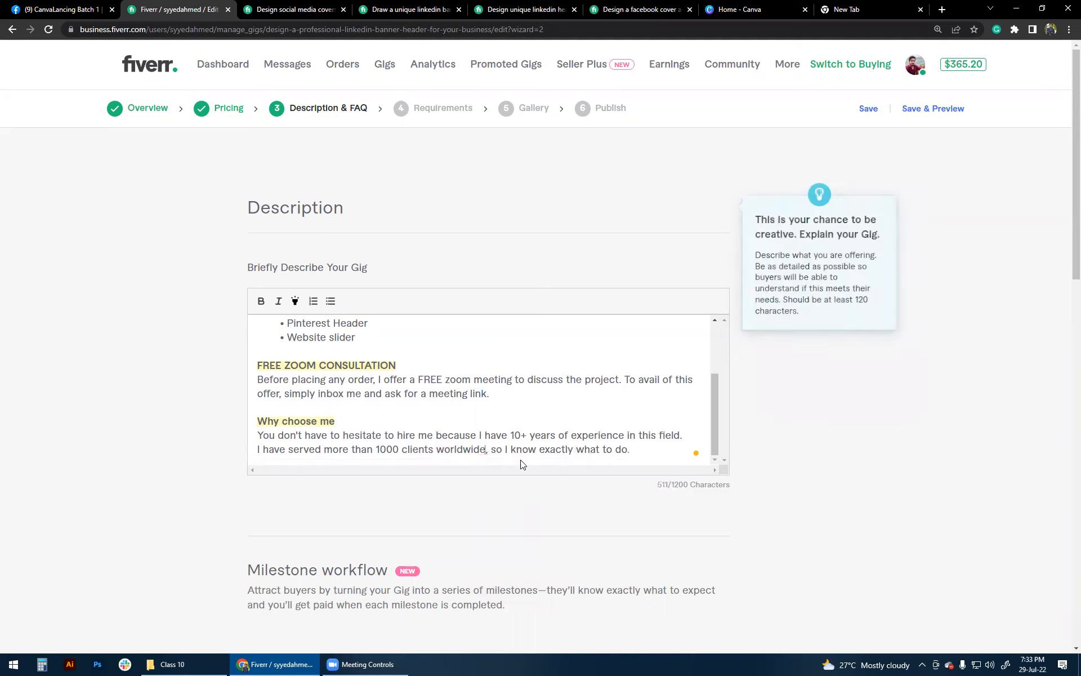
scroll(546, 422, "up", 1)
scroll(546, 423, "up", 1)
scroll(546, 423, "down", 2)
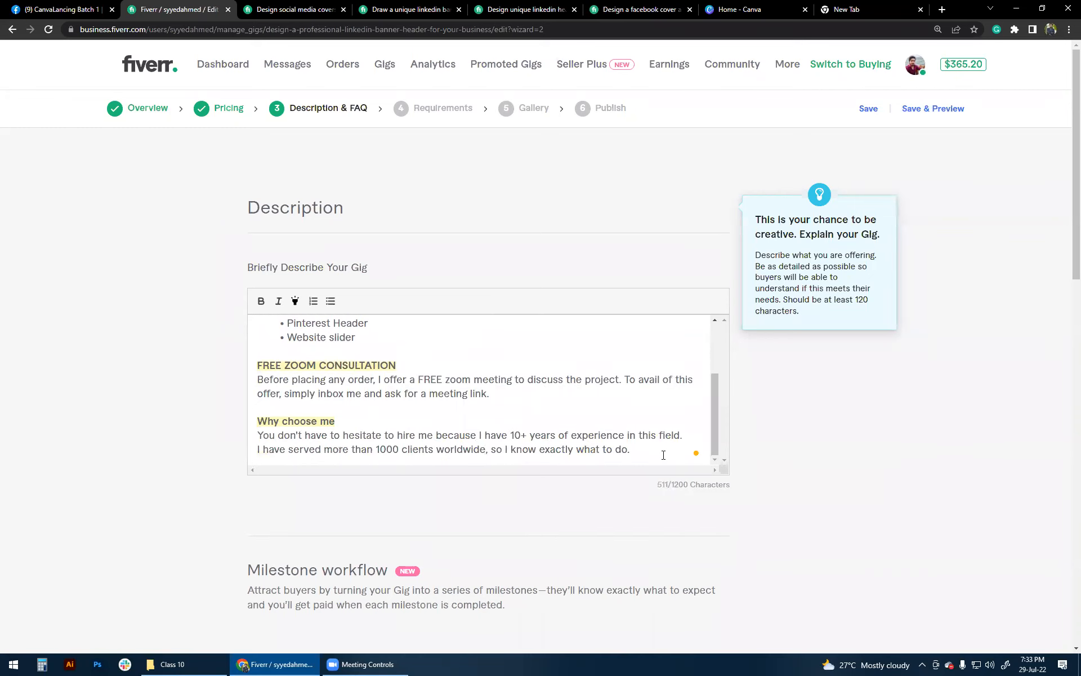
Close the description with "Best Regards" and the seller's full name on the following line, separated from the text above by a blank line
key("Return")
key("Return")
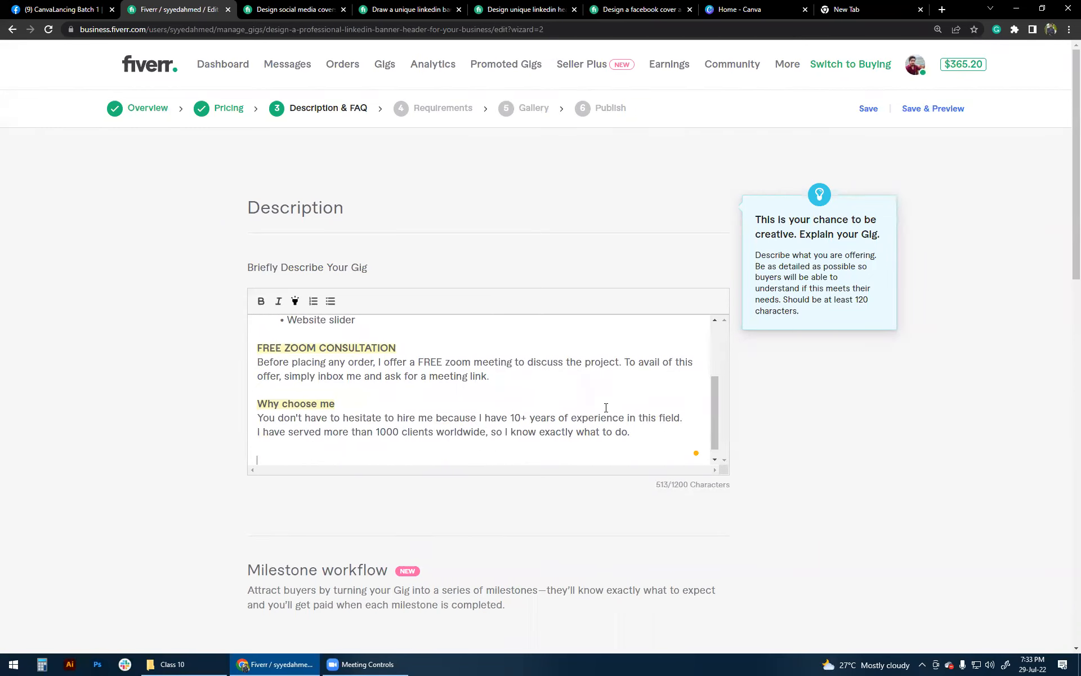
scroll(606, 407, "down", 1)
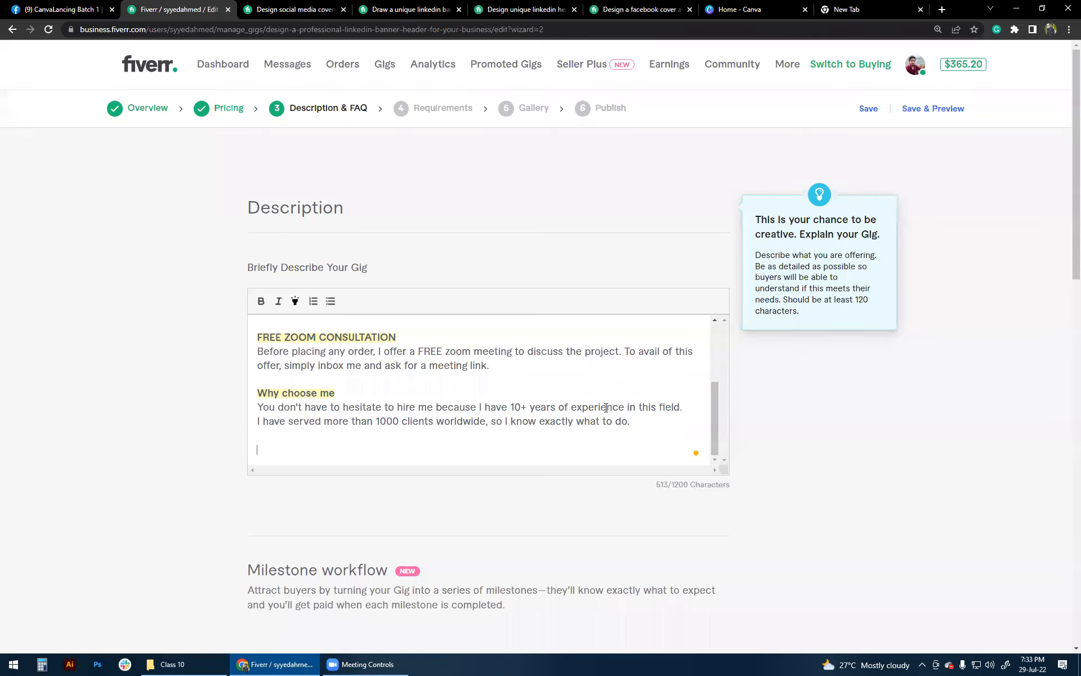
scroll(606, 407, "up", 2)
scroll(430, 379, "down", 2)
scroll(369, 358, "up", 2)
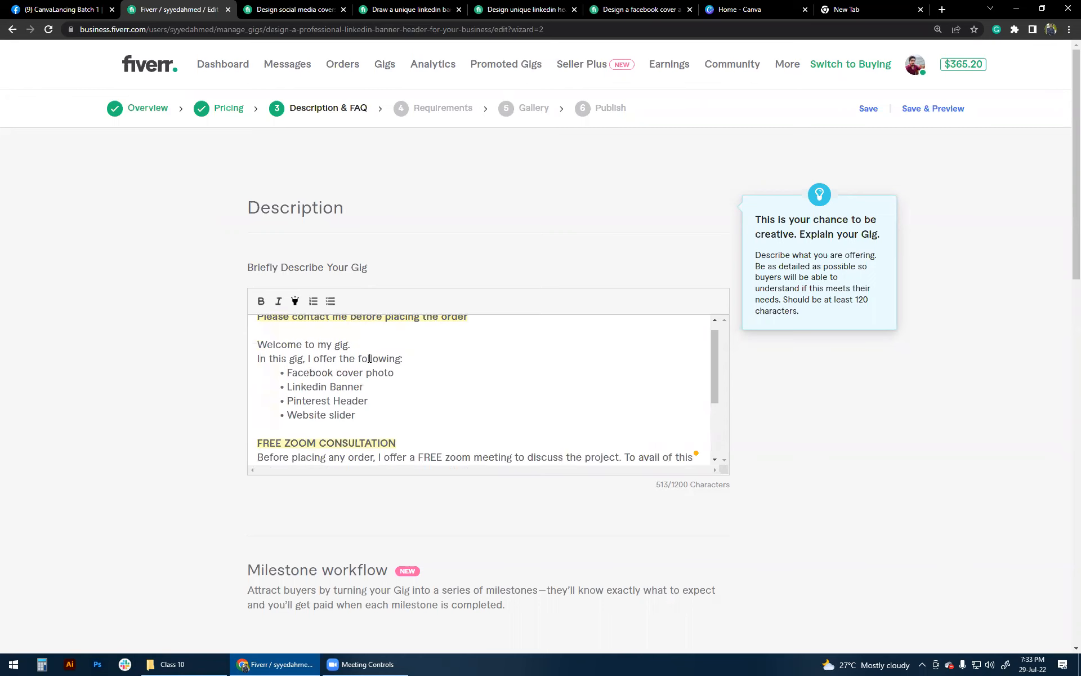
scroll(369, 358, "down", 2)
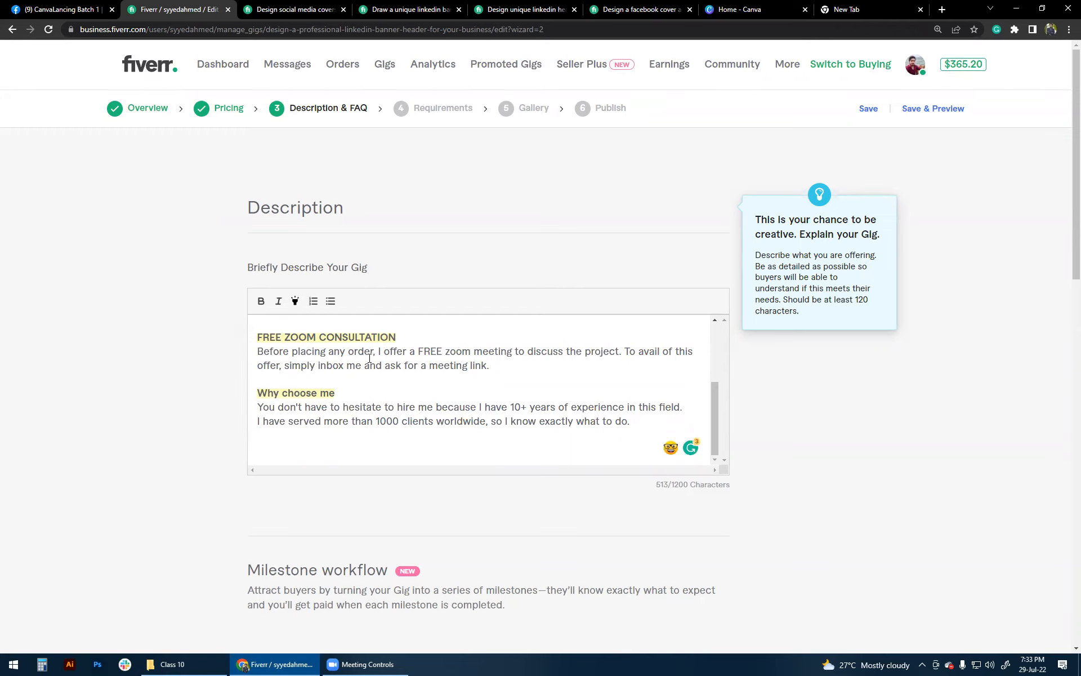
type("Best Regards")
key("Return")
type("Syyed Ahmad")
key("Up")
key("Up")
key("Up")
key("Up")
key("Up")
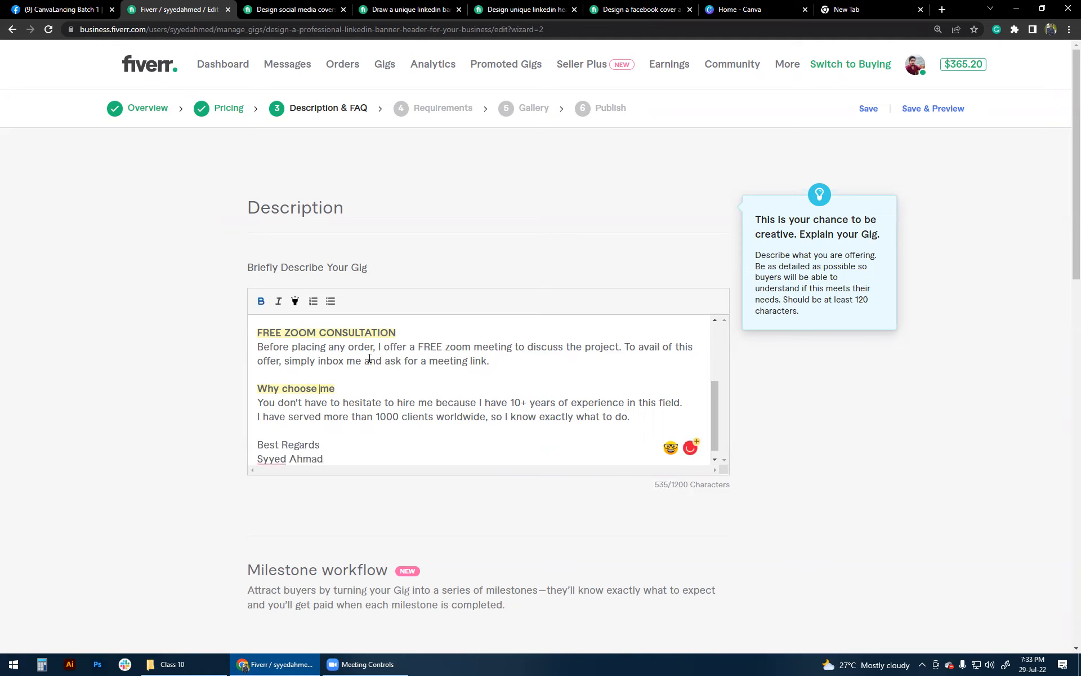
key("ctrl+Home")
key("ctrl+End")
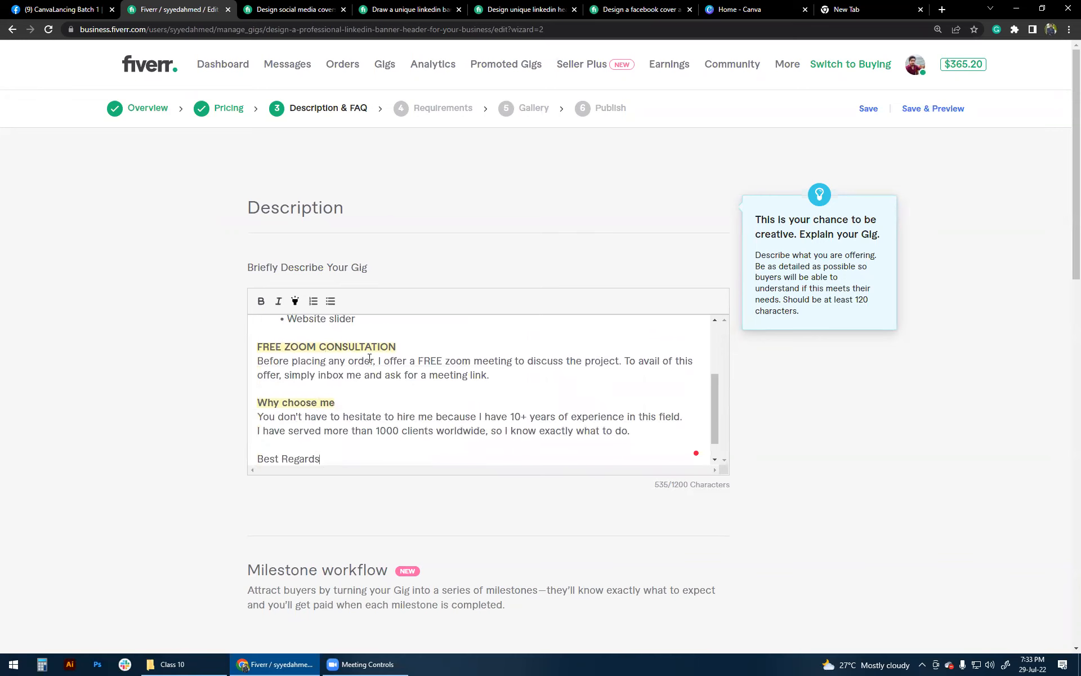
Look over the Milestone workflow and FAQ sections, and examine the social media cover reference gig's FAQ, including its answer about $5 designs
scroll(2, 306, "down", 1)
scroll(3, 305, "down", 9)
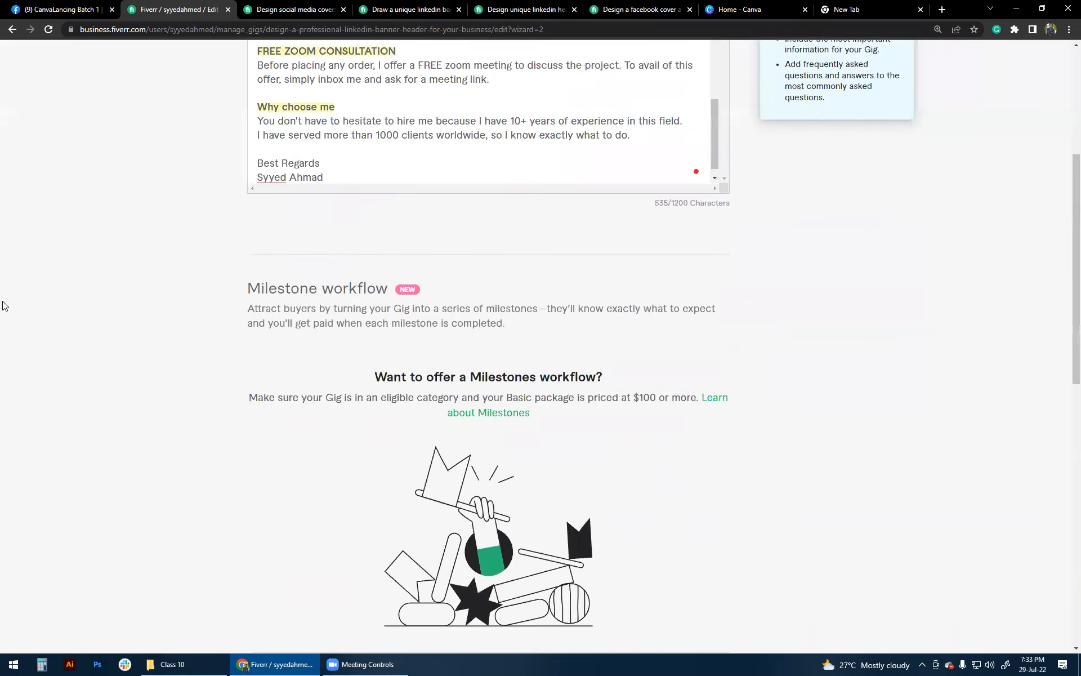
scroll(3, 306, "up", 3)
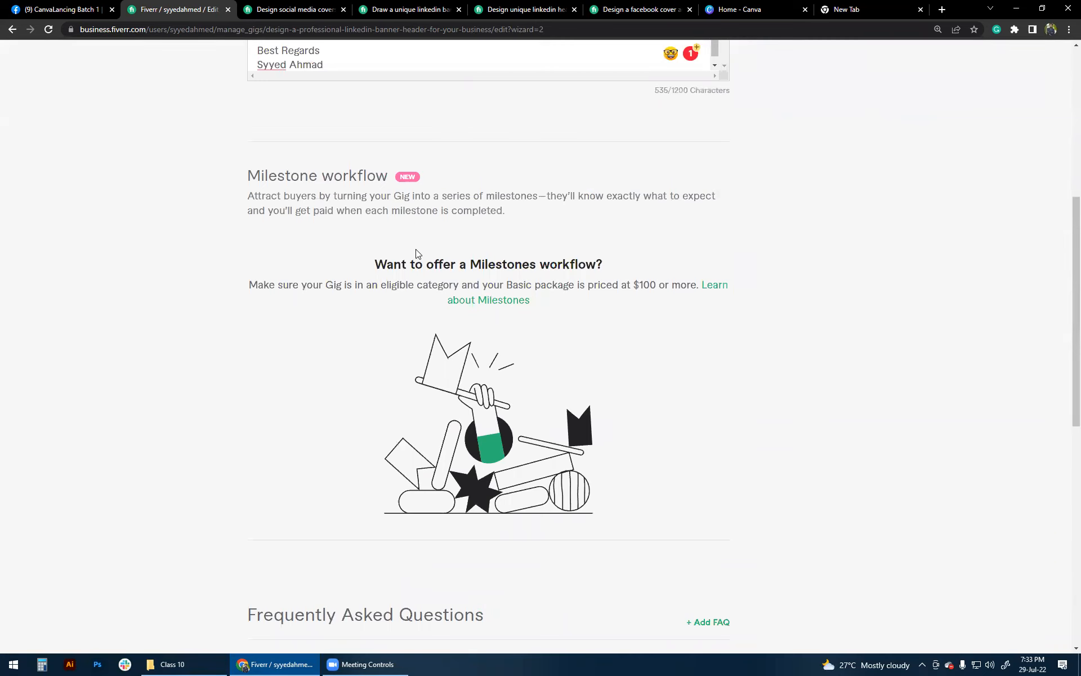
scroll(417, 300, "down", 4)
mouse_move(313, 405)
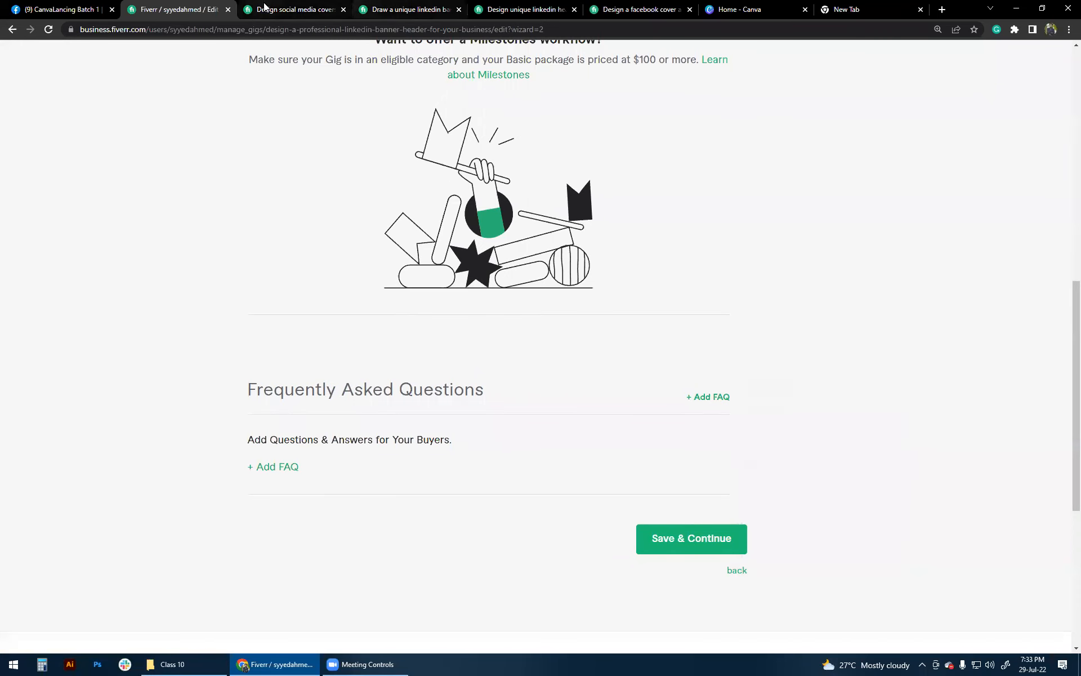
left_click(290, 9)
scroll(87, 344, "down", 20)
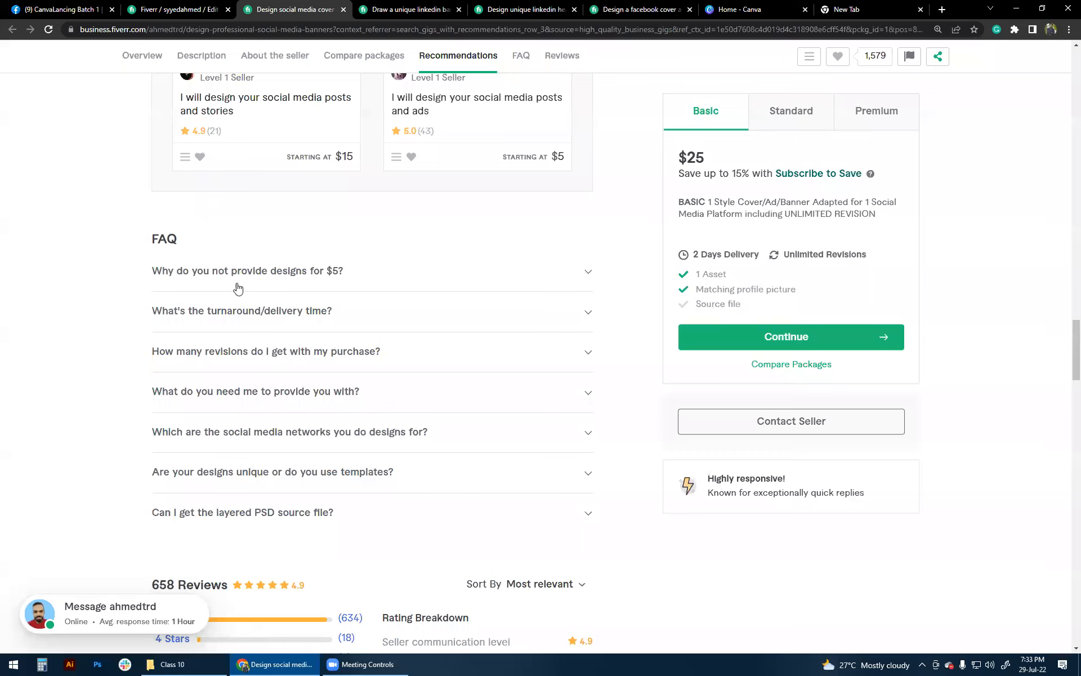
left_click(298, 280)
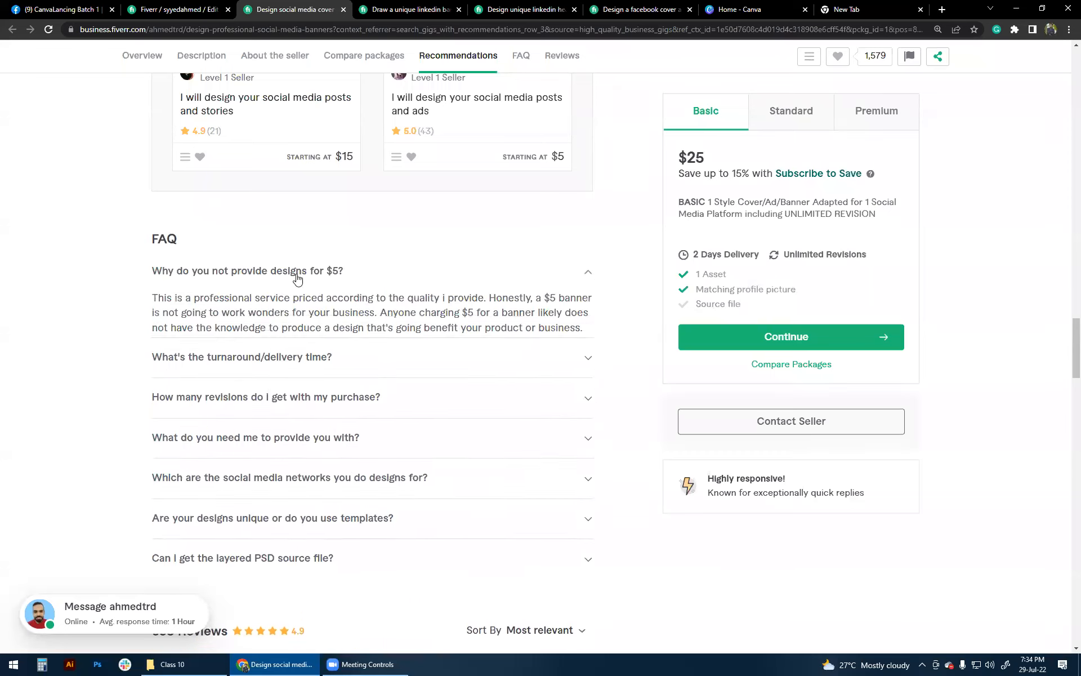
left_click(316, 274)
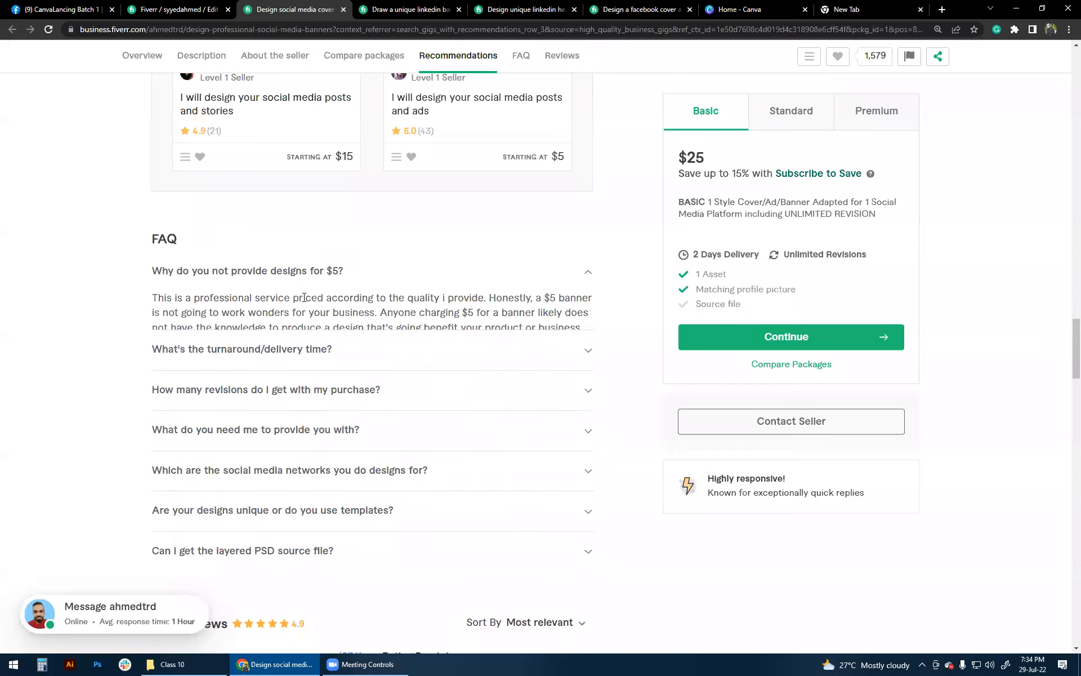
Return to the gig being edited and start an FAQ entry with the question "How to get started?"
left_click(177, 9)
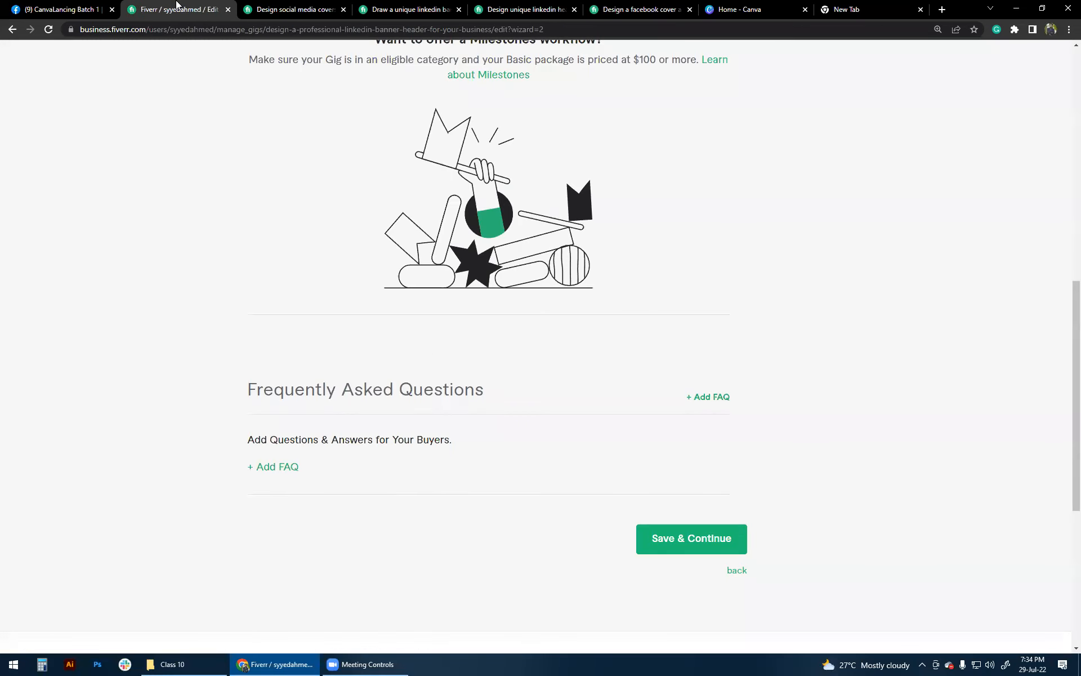
left_click(272, 469)
scroll(298, 477, "down", 1)
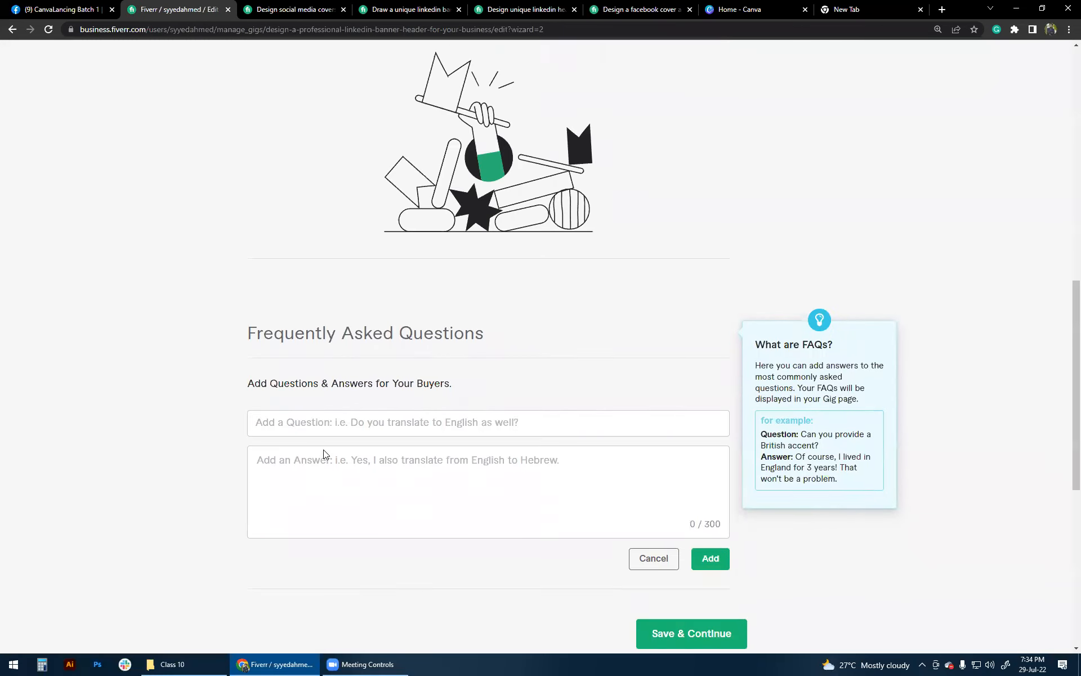
left_click(39, 338)
type("How to get started?")
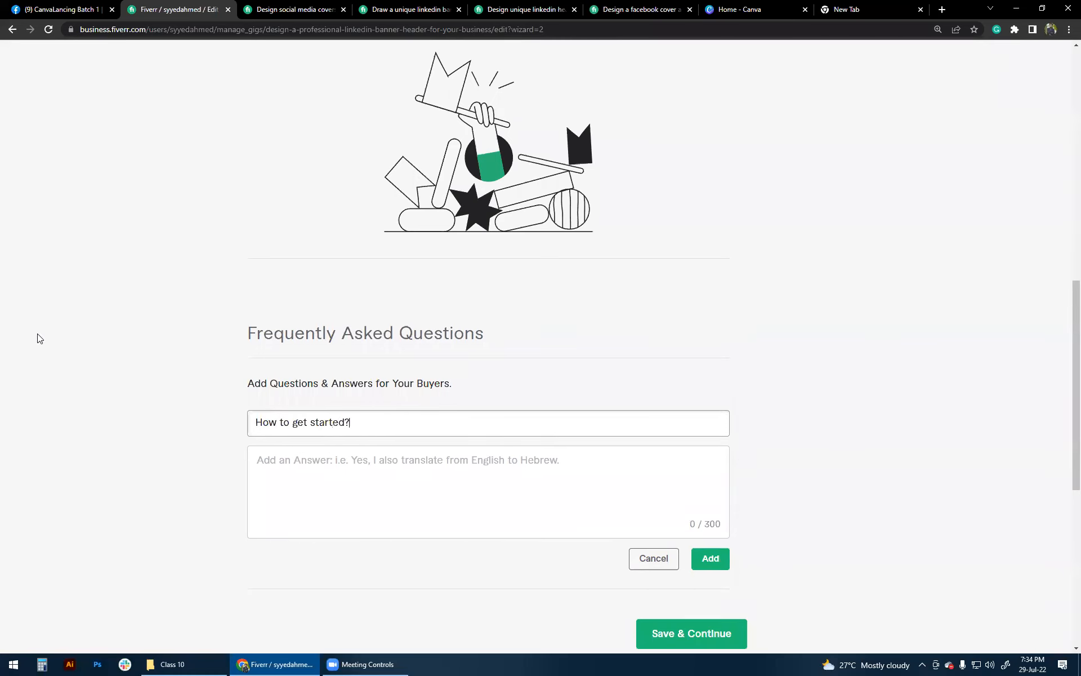
Answer it with "Just inbox me and dicuss the project with me and we will decide time and price of the project accordingly."
left_click(384, 496)
type("Jus")
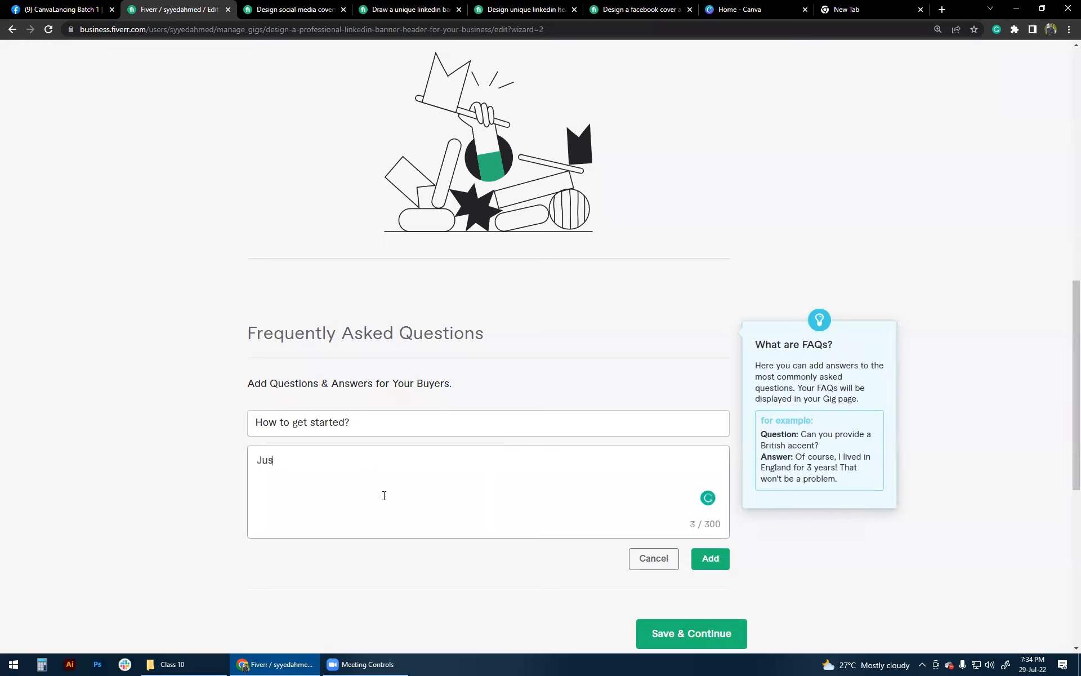
type("t inbox me and dicuss the ")
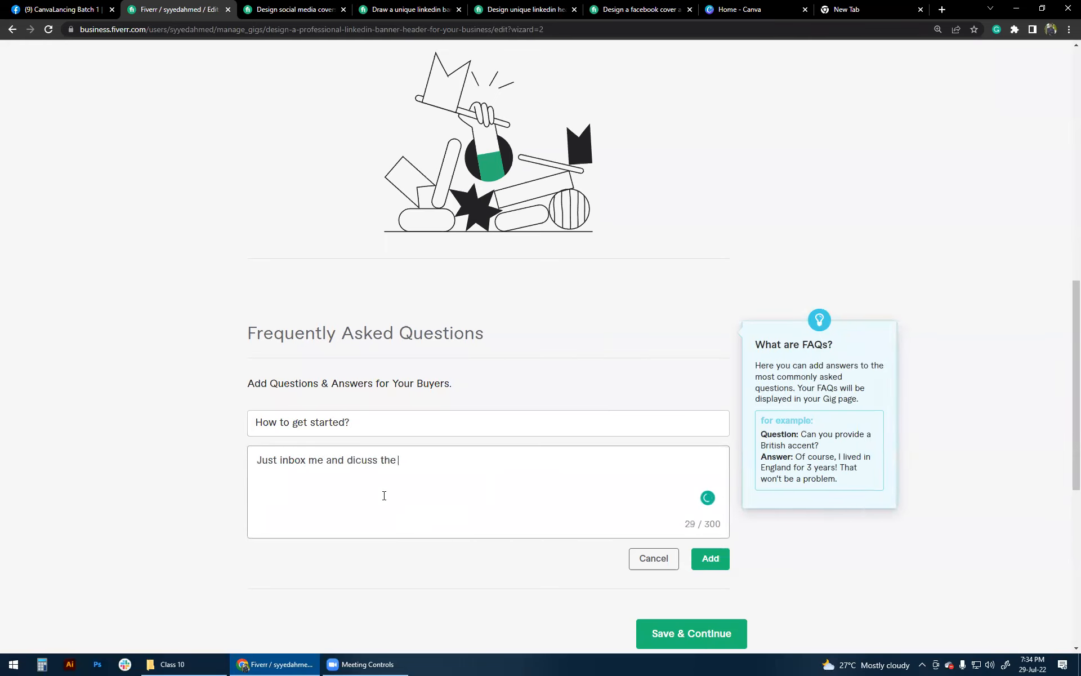
type("project with me")
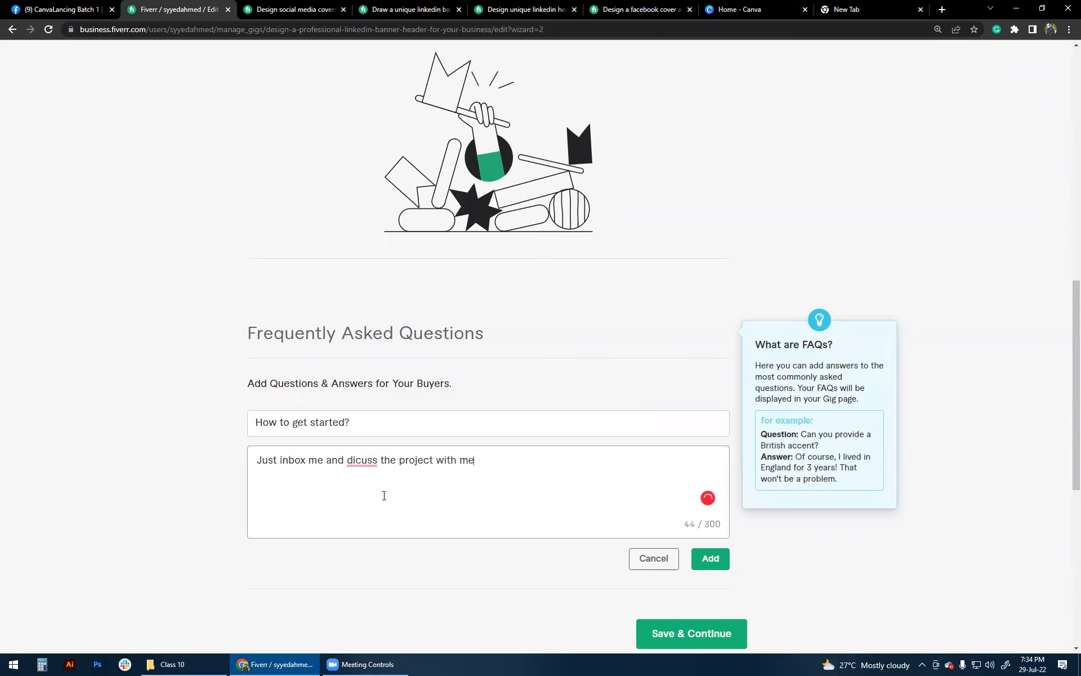
type(" and we will come")
key("BackSpace")
key("BackSpace")
type("decide time and ")
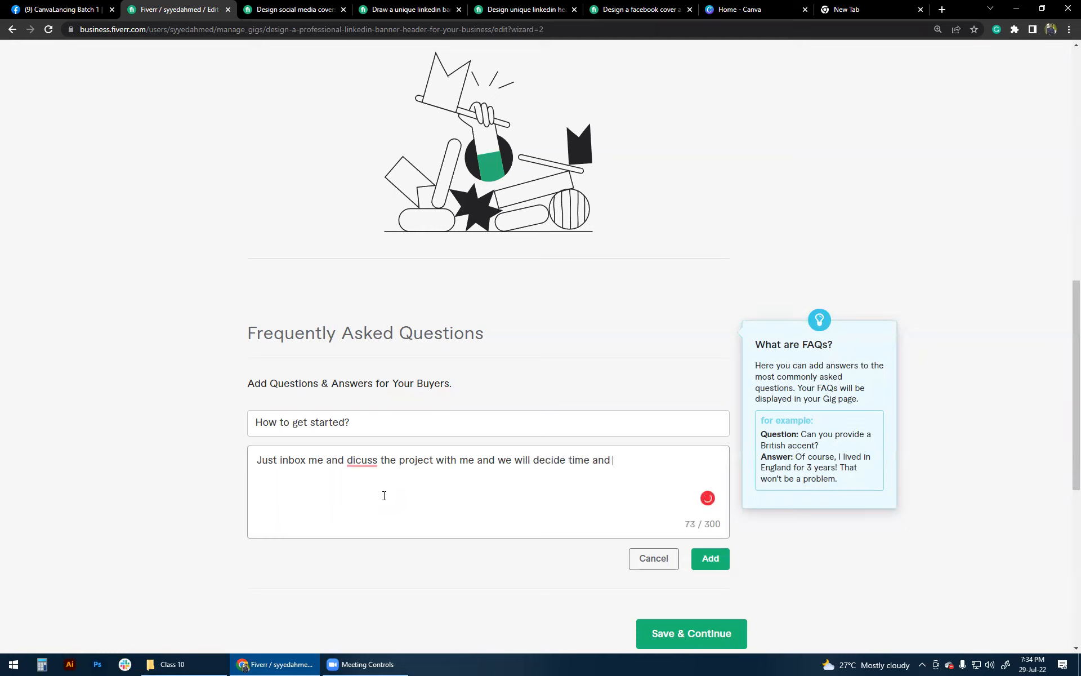
type("price of the project accordingly.")
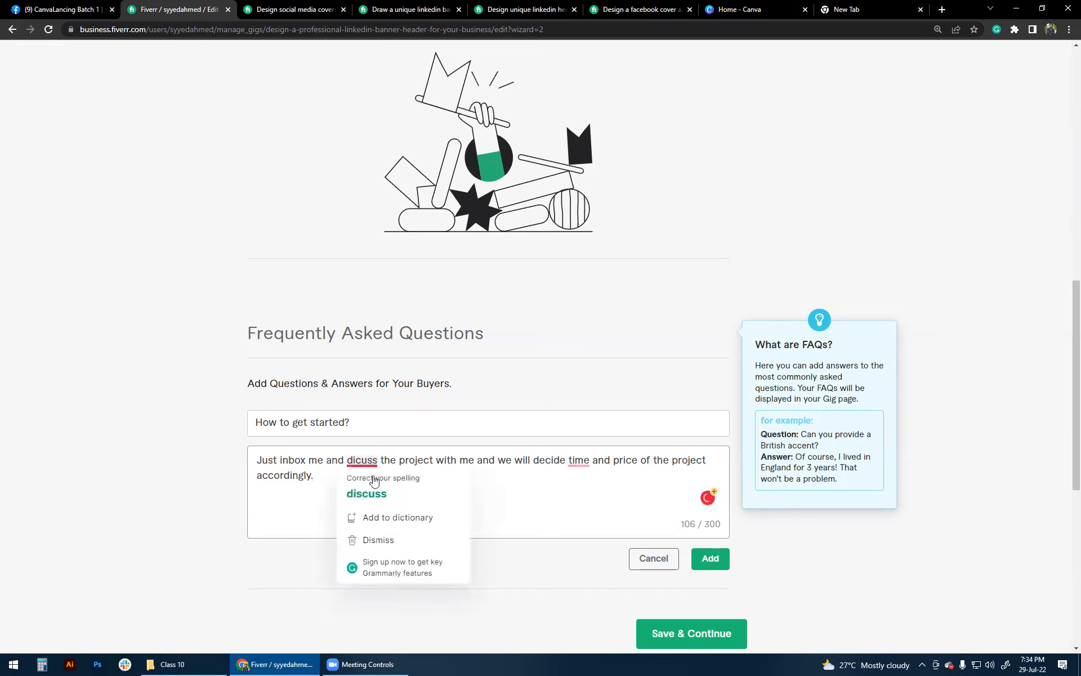
Correct the answer's wording to "discuss" and "the time", and add the entry to the FAQ
left_click(375, 488)
mouse_move(584, 463)
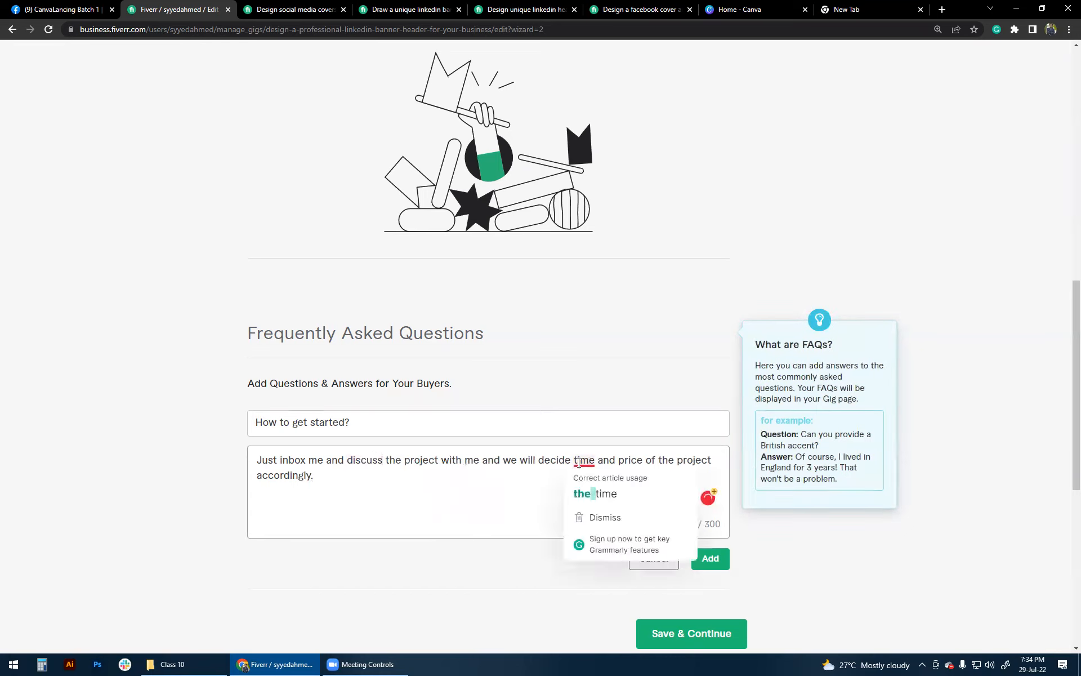
left_click(591, 493)
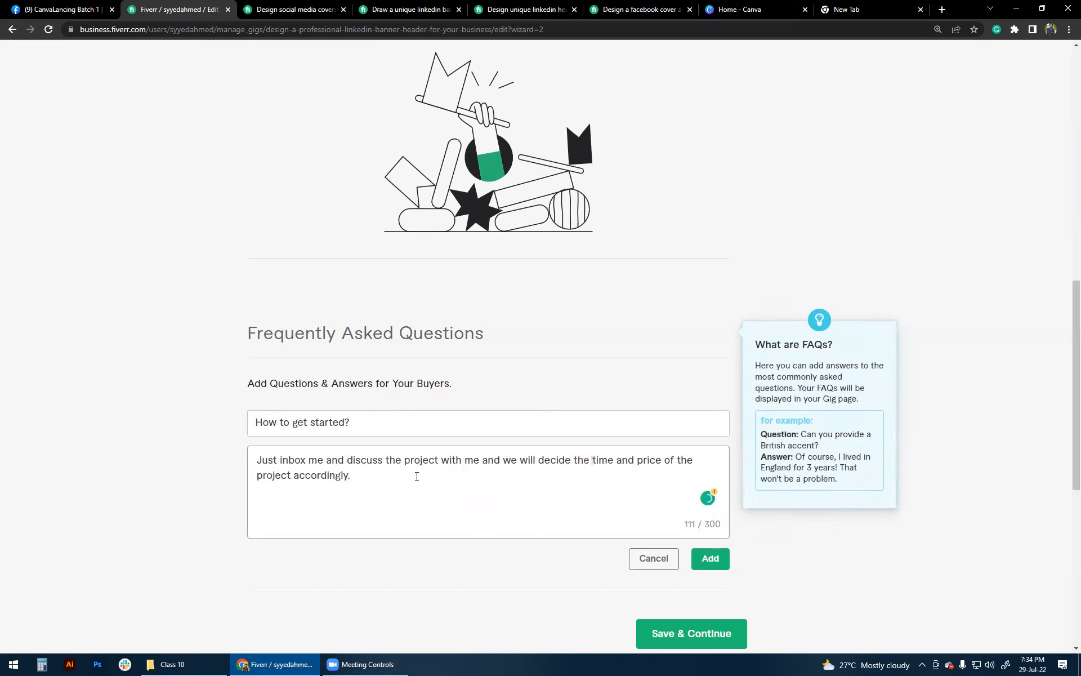
left_click(712, 561)
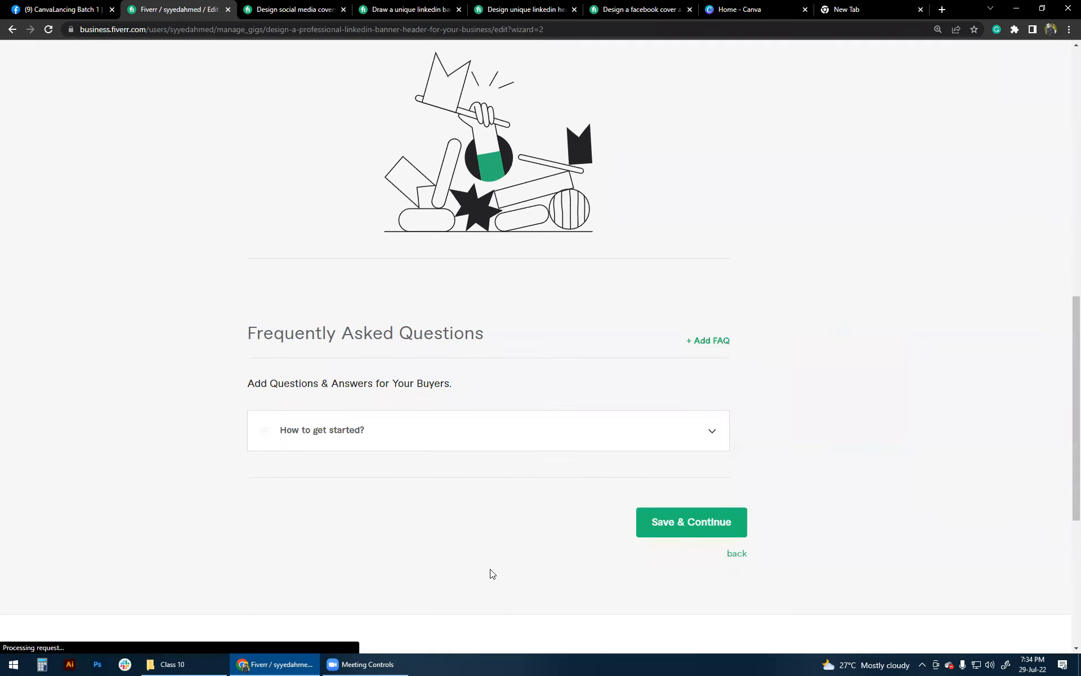
Start a new FAQ, "What if I don't like the design?", answering "Don't worry, I will revise the design according to your feedback"
left_click(715, 342)
type("What if I don't like the")
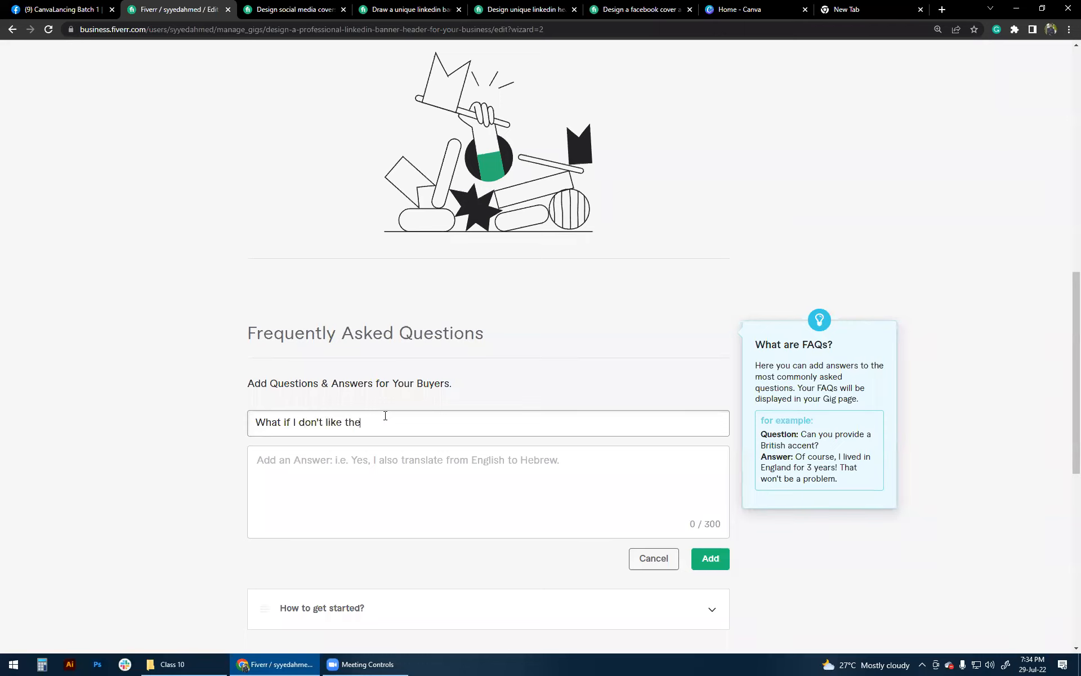
type(" design?")
left_click(390, 465)
type("Don't worry, I will revise the design a")
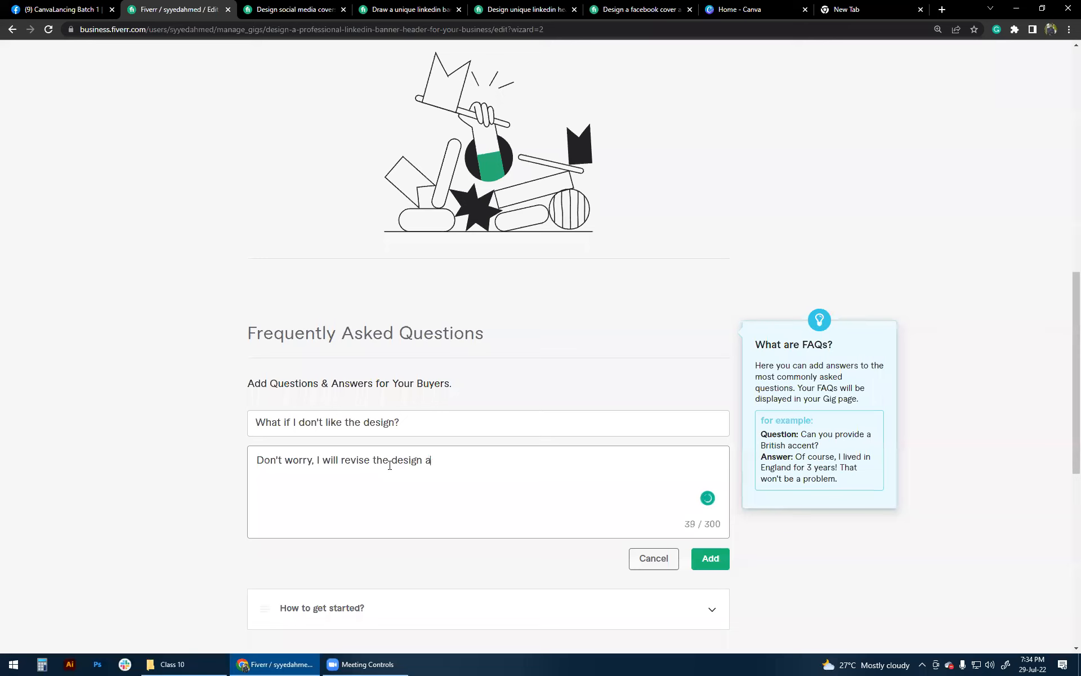
type("ccording to your feedback")
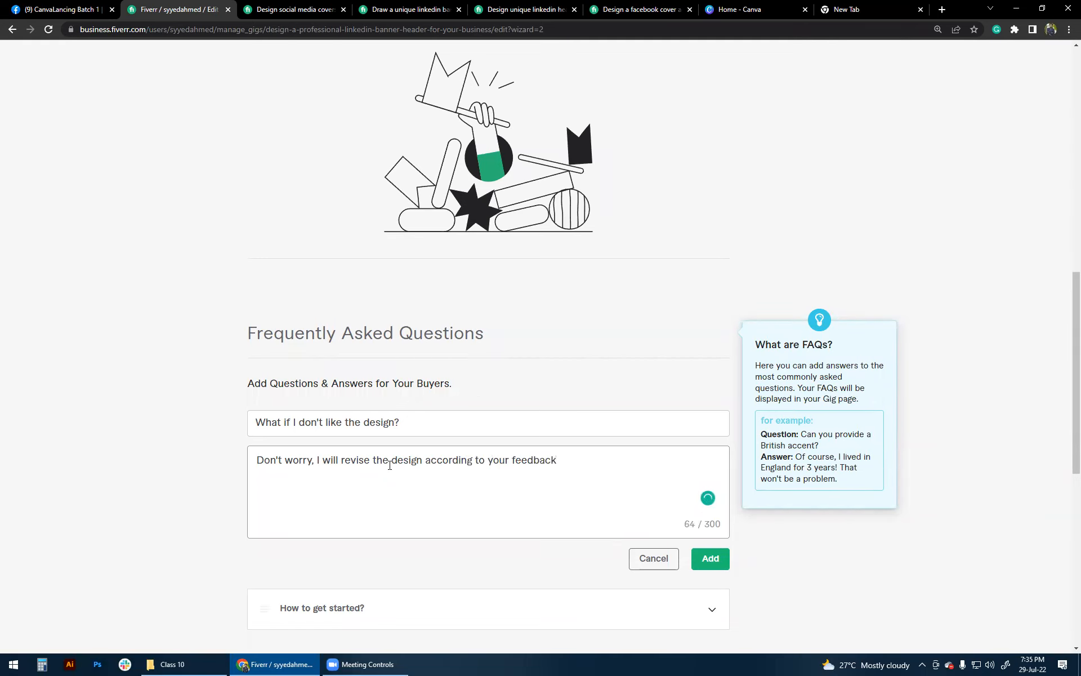
Continue the answer with "and try my best to make it as your desired result"
type(" and try my best to make it acce")
key("BackSpace")
key("BackSpace")
key("BackSpace")
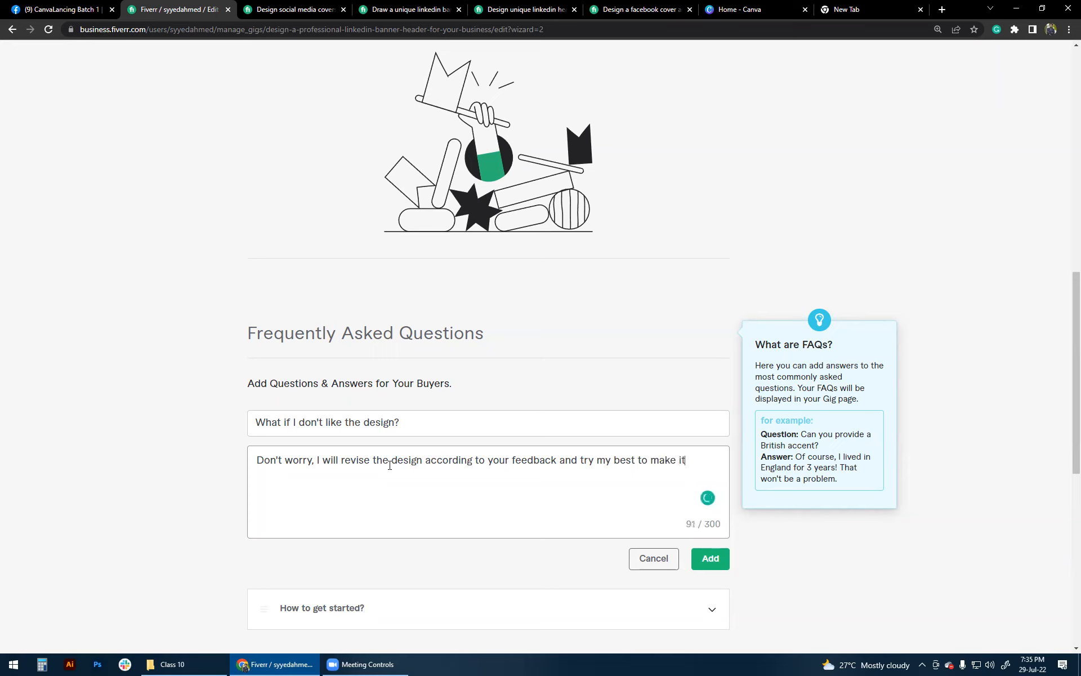
type("as your desr")
type("ed")
key("BackSpace")
key("BackSpace")
key("BackSpace")
key("BackSpace")
type("sired result")
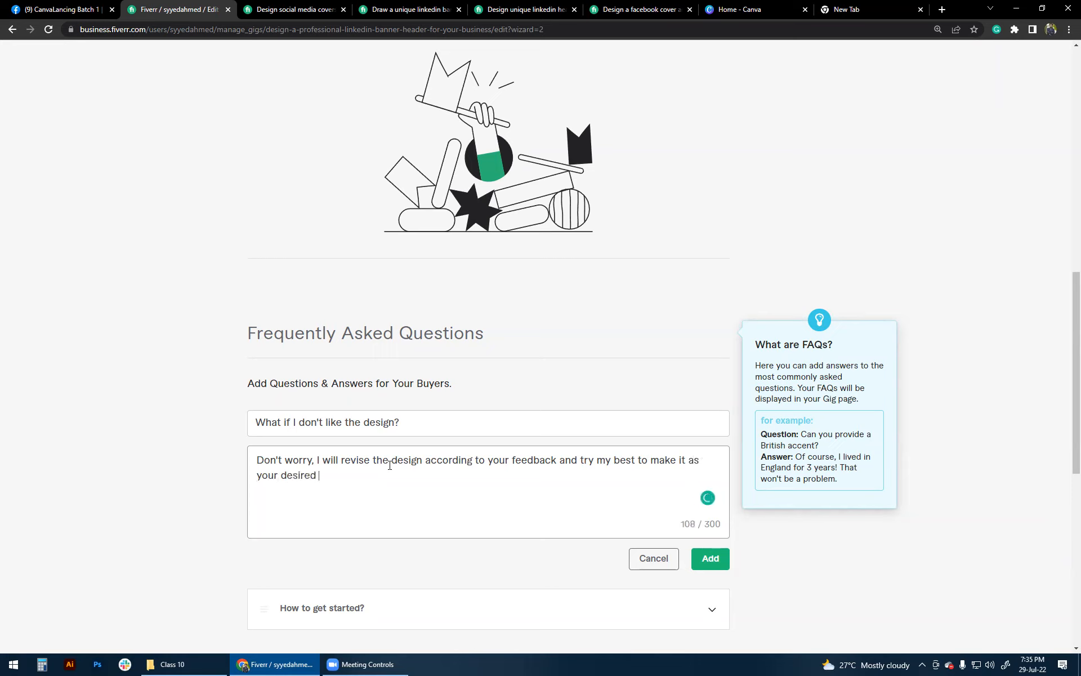
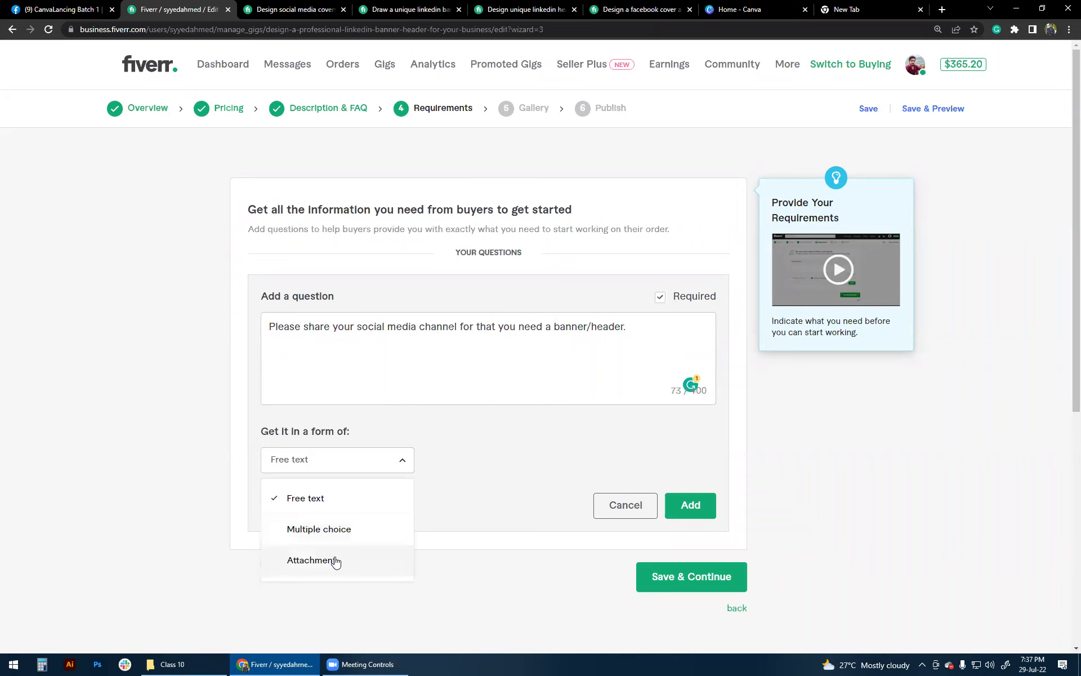
Add the social media channel question as free text, and a second required question, "Attach your logo", as an attachment
left_click(317, 501)
left_click(698, 505)
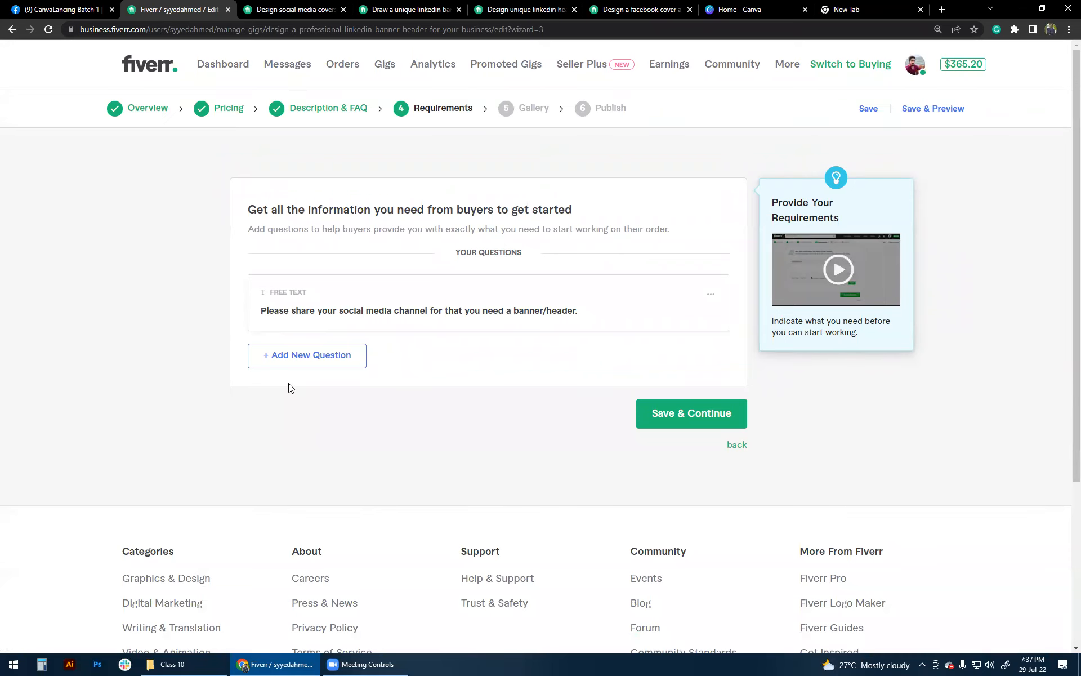
left_click(304, 356)
left_click(467, 350)
type("Attach your logo")
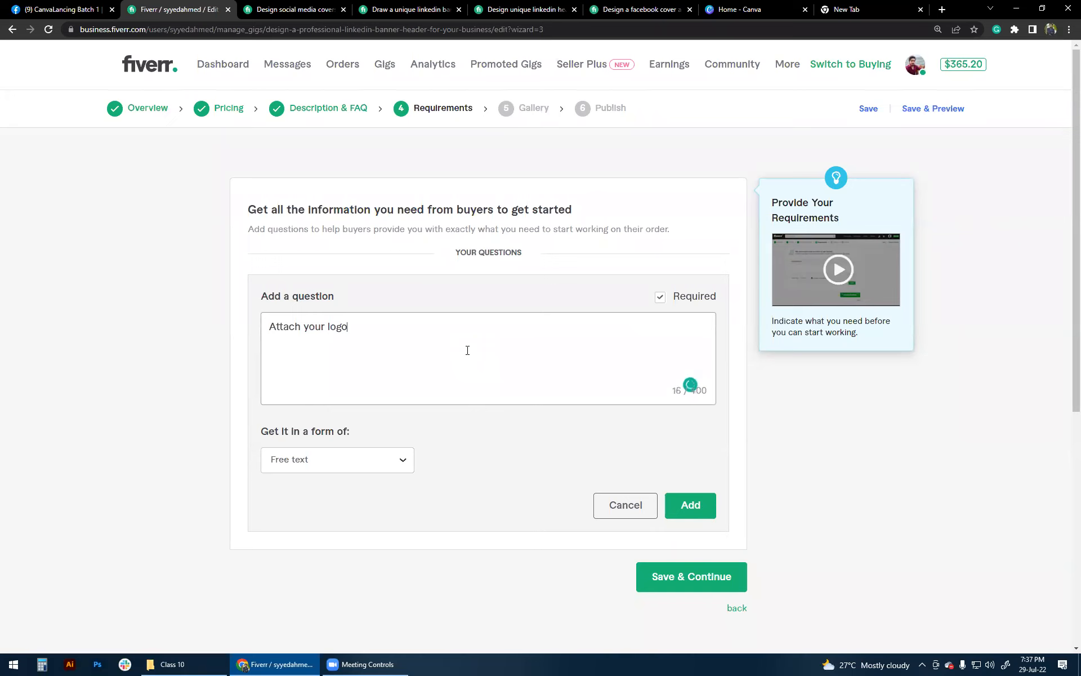
left_click(350, 466)
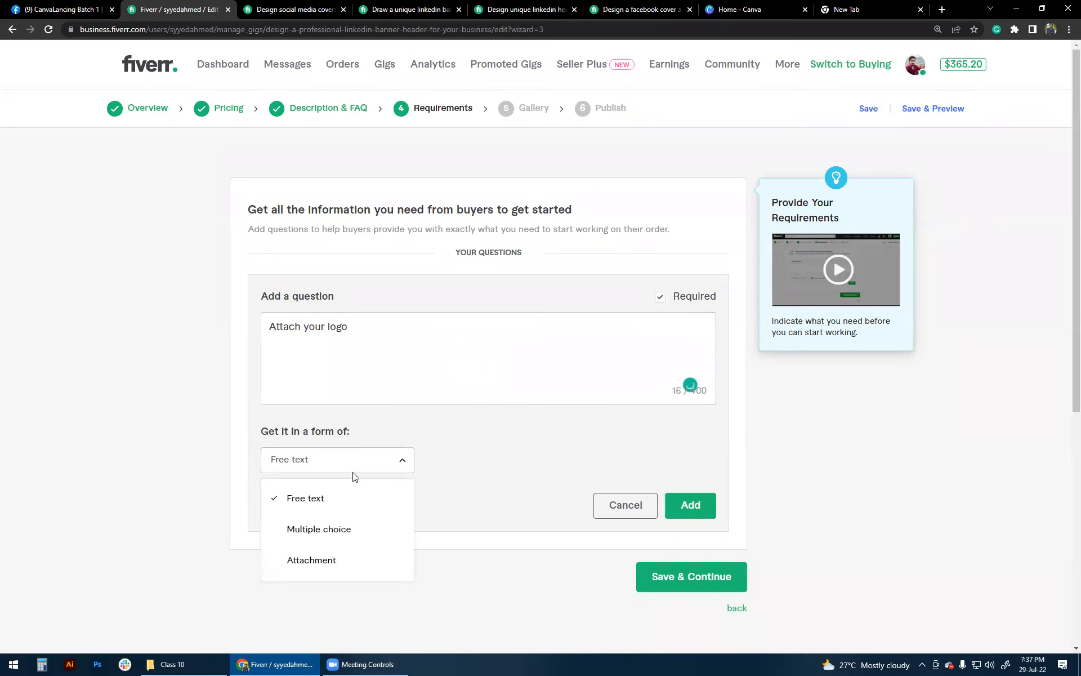
left_click(332, 561)
left_click(688, 504)
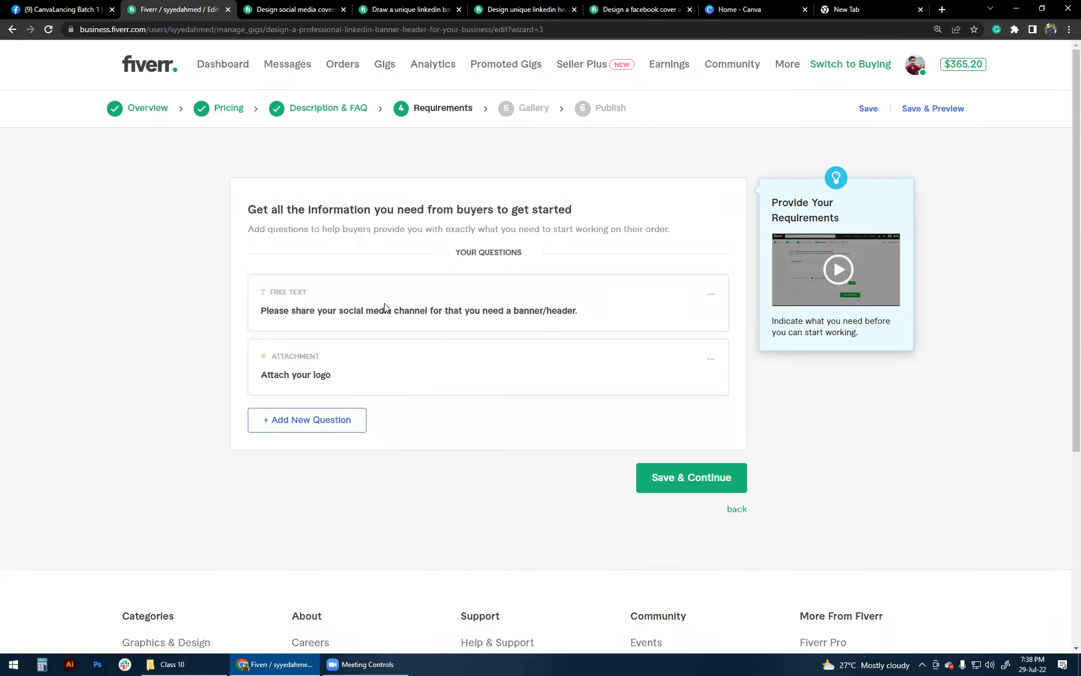
Add a required free-text question reading "Your preferred color" to the buyer requirements
left_click(305, 418)
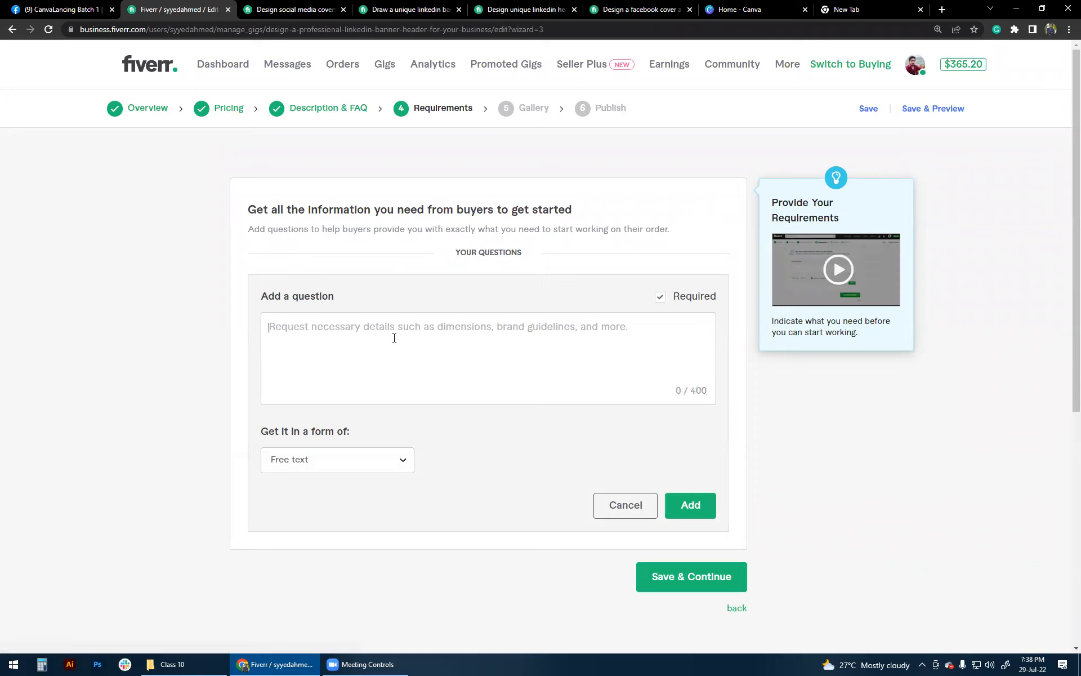
type("Your")
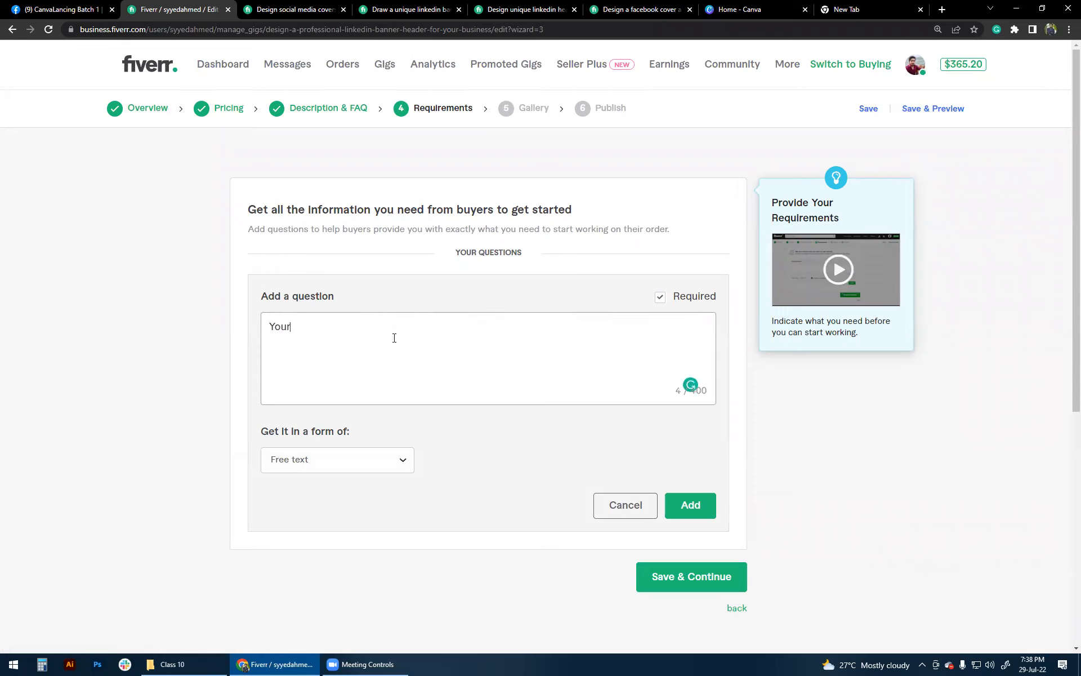
type(" preferred color")
left_click(690, 505)
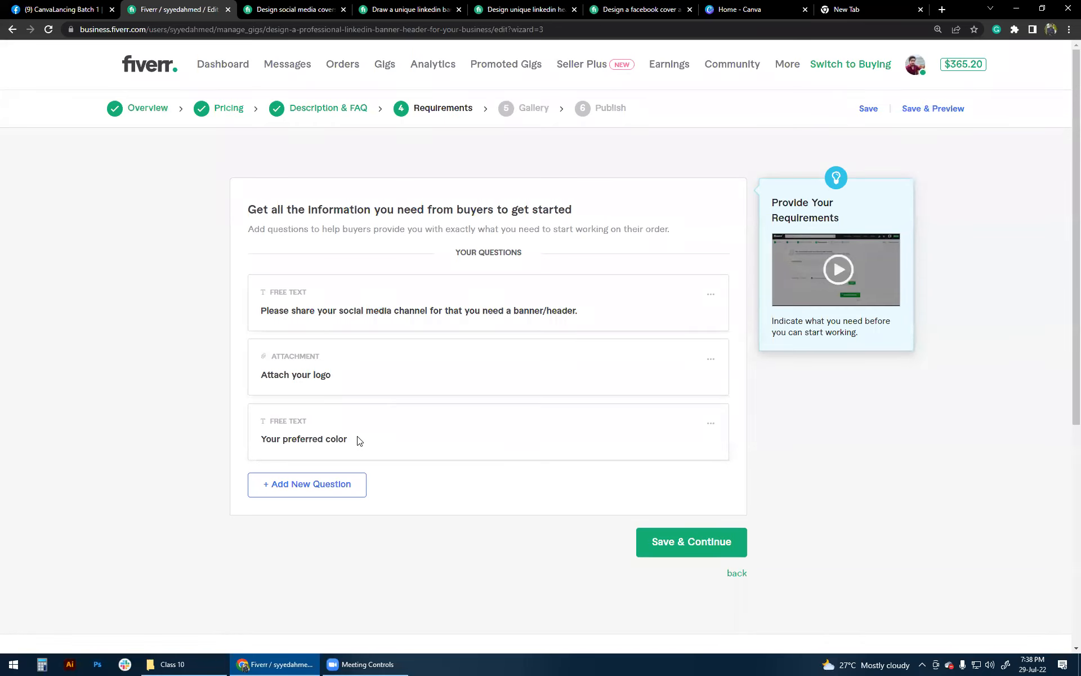
Start another requirement question reading "Please attach any of your favoutire and inspirationla banner."
left_click(349, 483)
left_click(437, 346)
type("Please ")
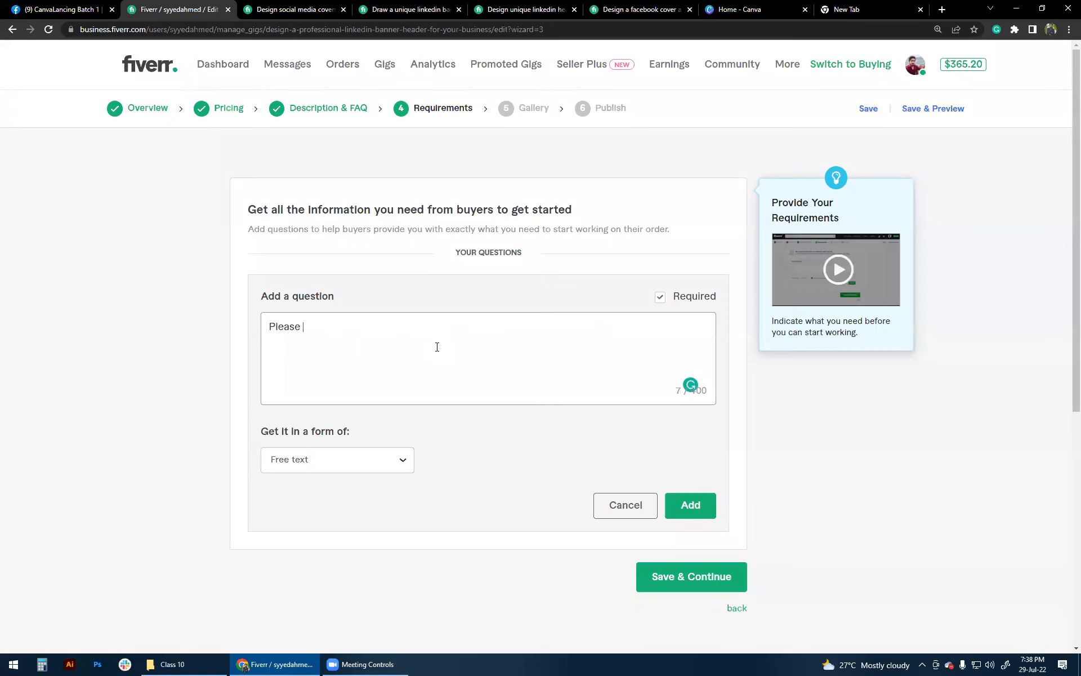
type("attach any of your favouti")
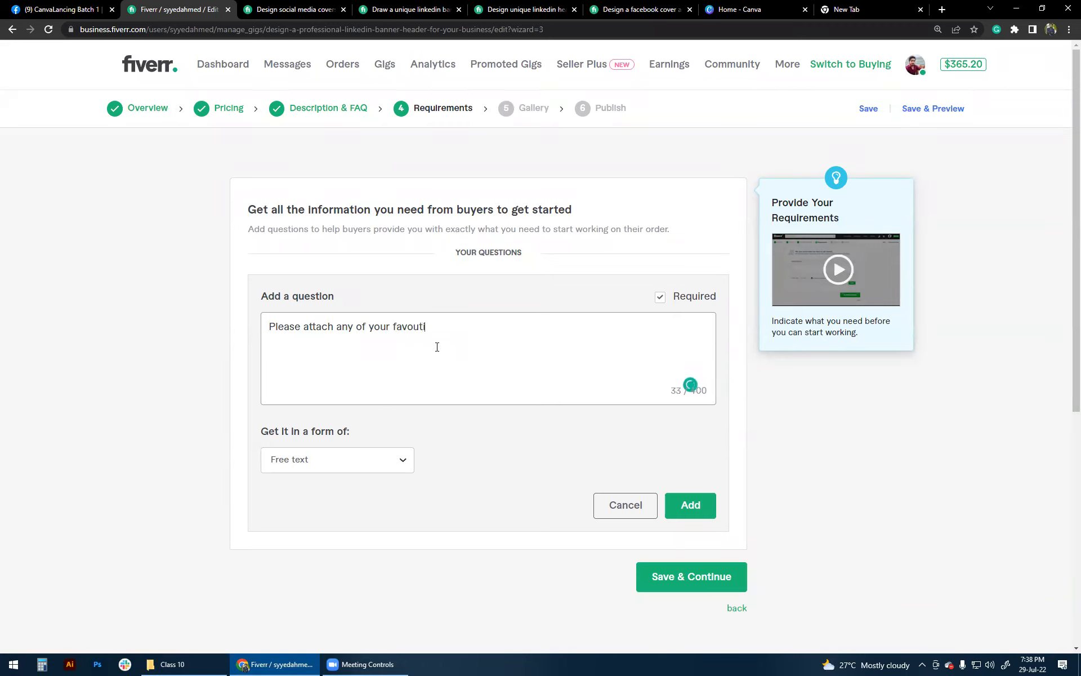
type("re and inspirationla banne")
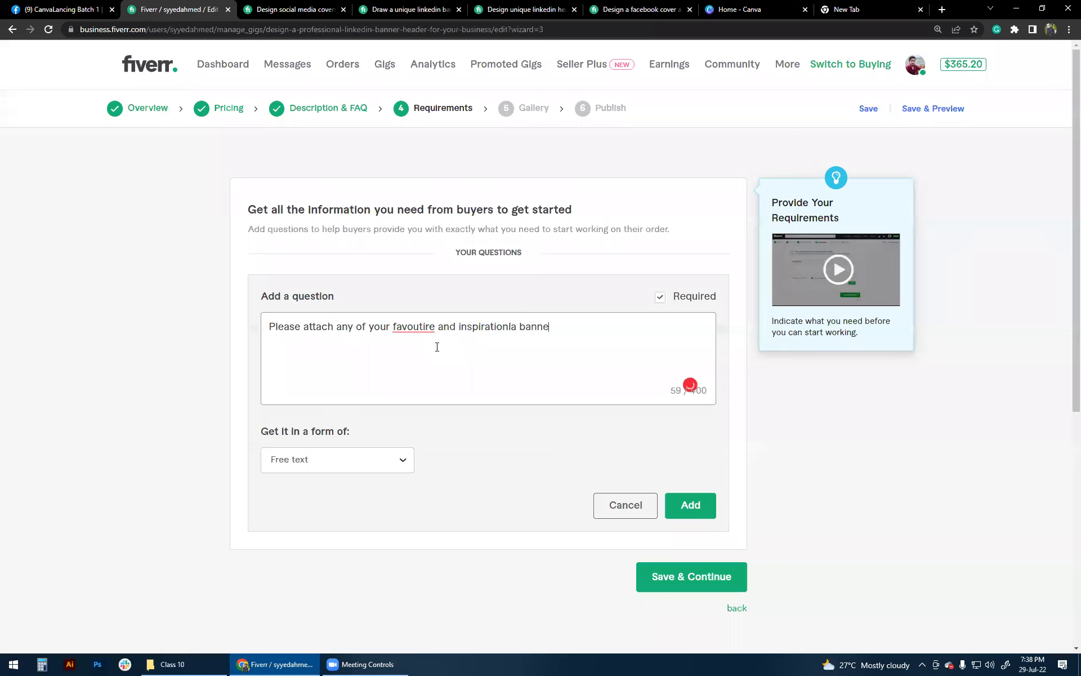
type("r.")
Correct the question to "Please attach any of your favorite inspirational banners." and add it as an attachment question
mouse_move(417, 328)
left_click(410, 356)
left_click(480, 348)
mouse_move(537, 326)
left_click(530, 359)
mouse_move(441, 328)
left_click(441, 361)
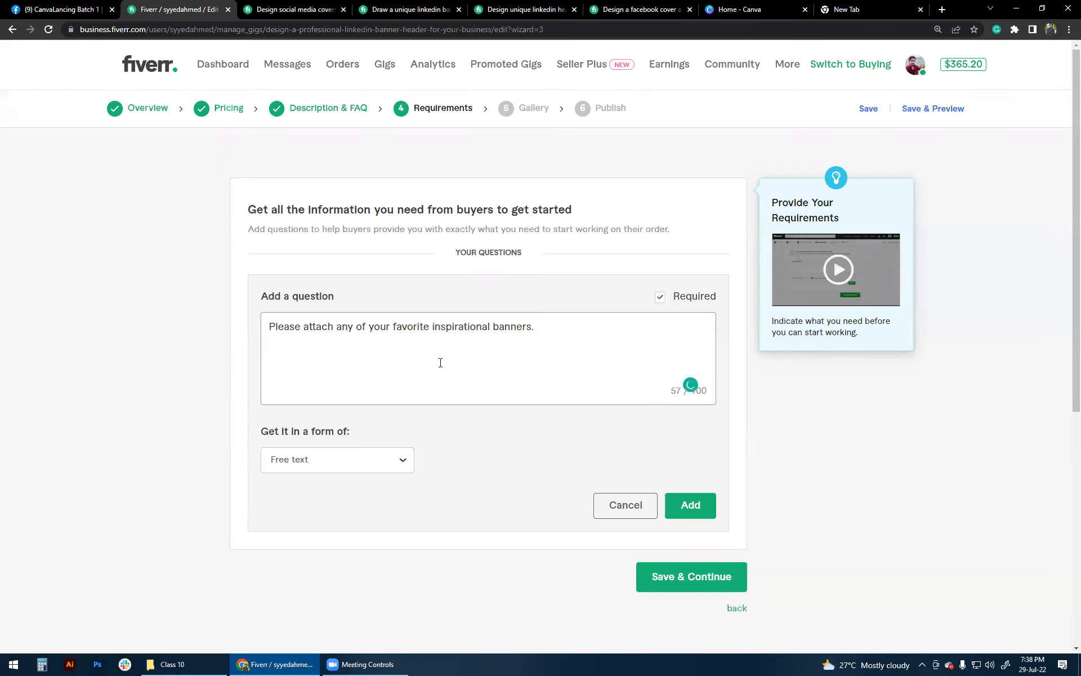
left_click(321, 460)
left_click(321, 560)
left_click(691, 507)
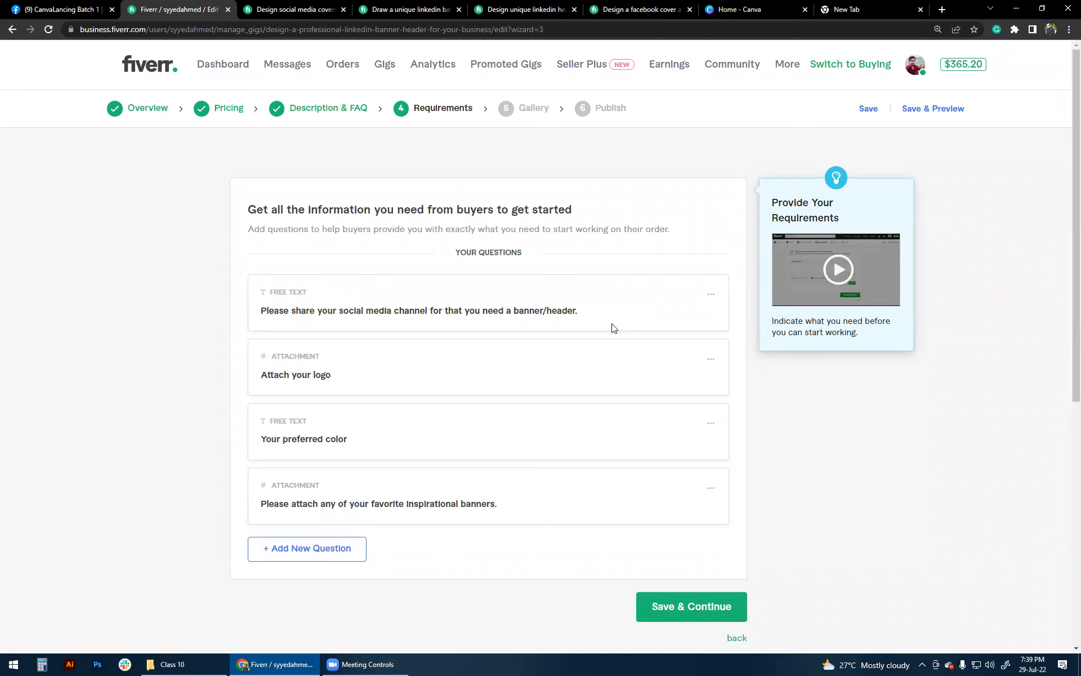
Add a required free-text question reading "Please write text to incorporate in the banner/header"
scroll(614, 328, "down", 2)
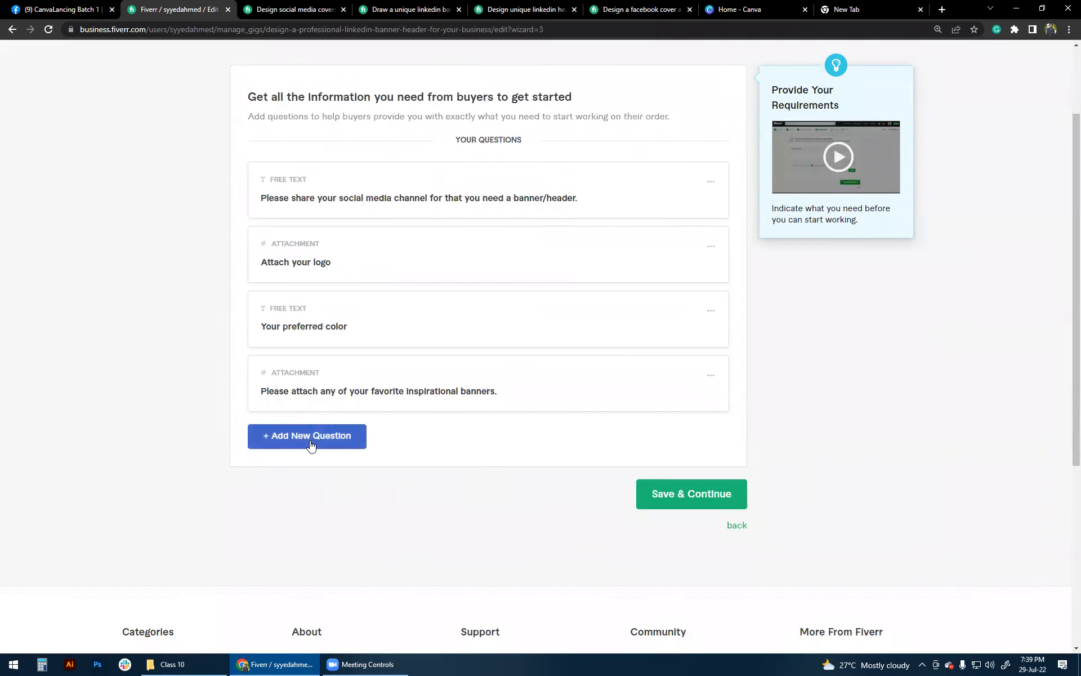
left_click(338, 436)
left_click(370, 263)
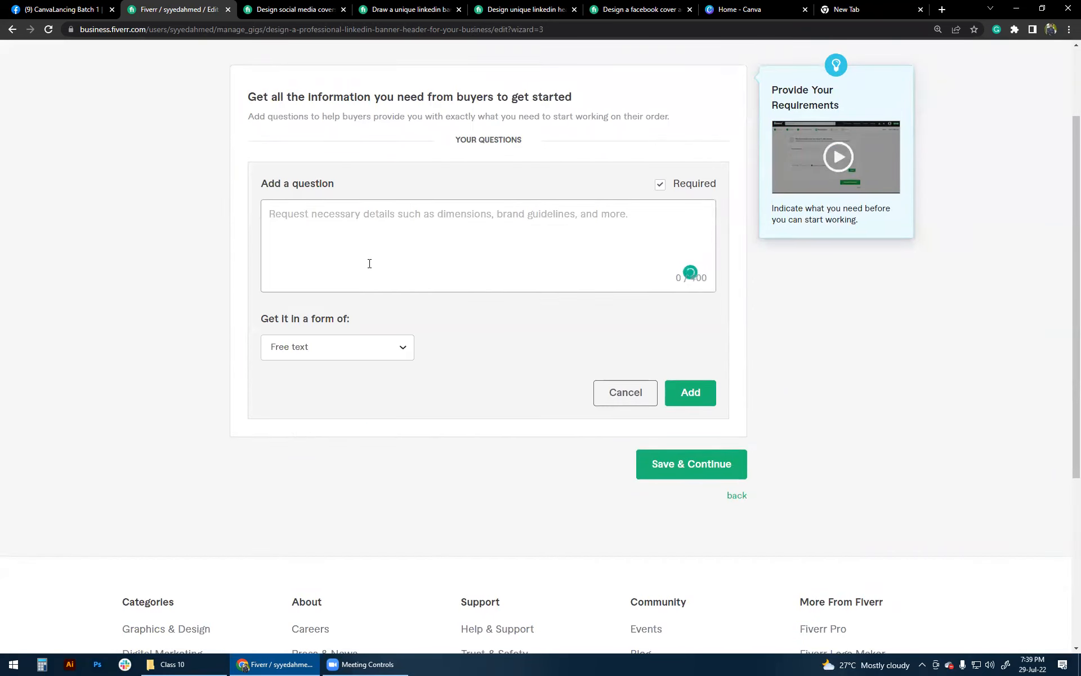
type("Please write text t")
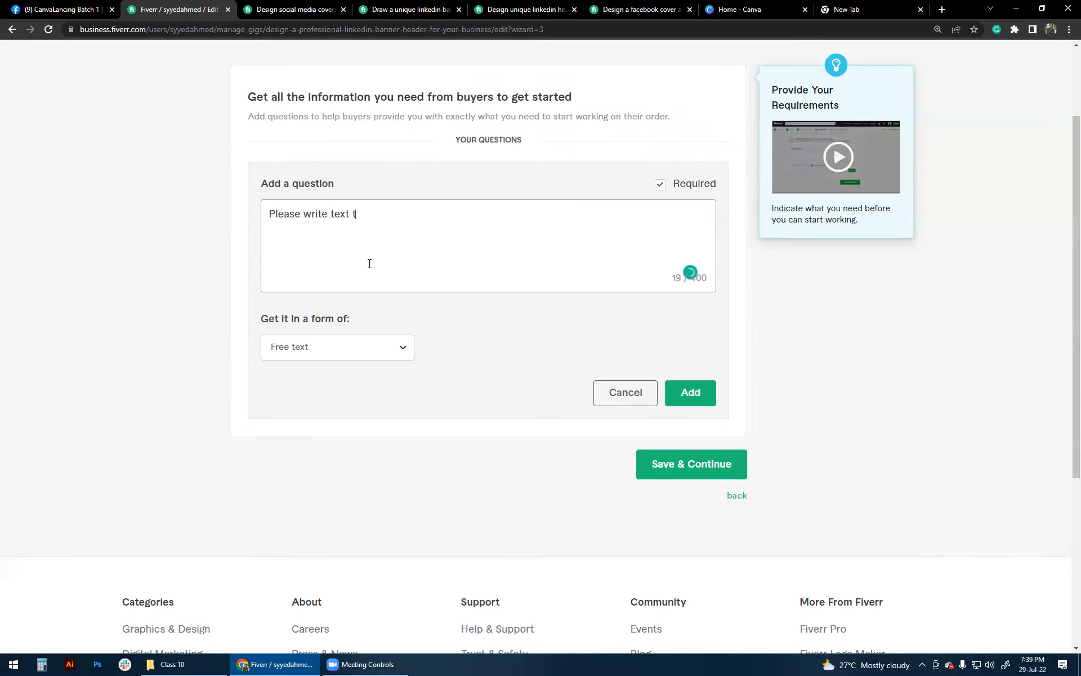
type("o incorporate in the banner/header")
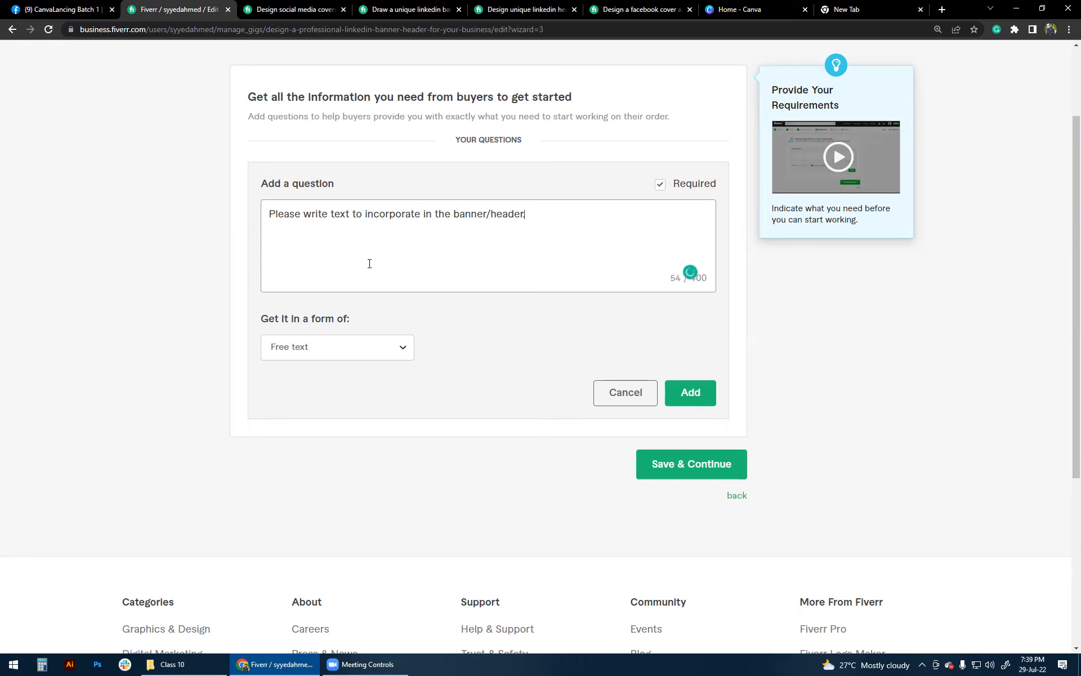
left_click(704, 390)
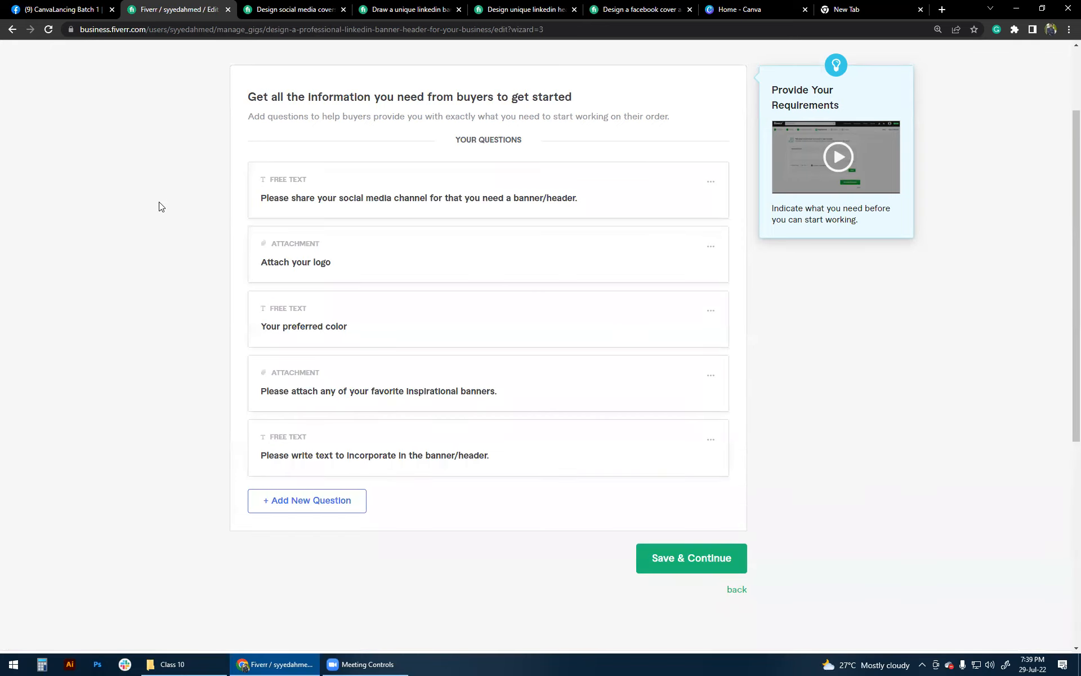
scroll(205, 258, "up", 3)
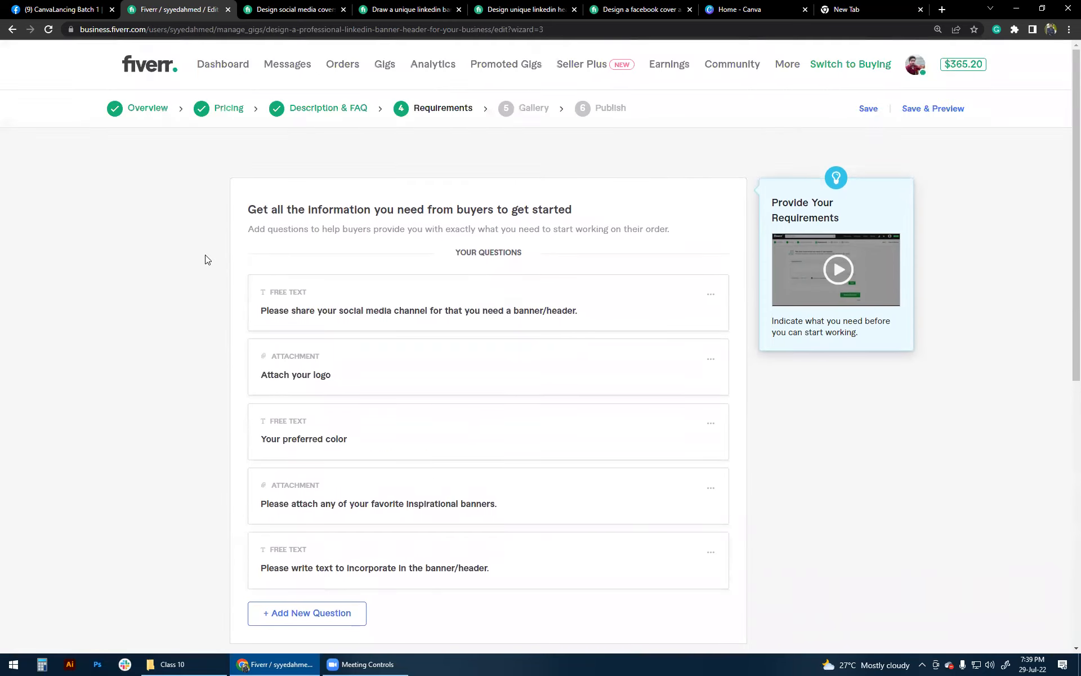
Save the buyer requirements and continue to the gig's gallery stage
scroll(205, 258, "down", 3)
left_click(722, 571)
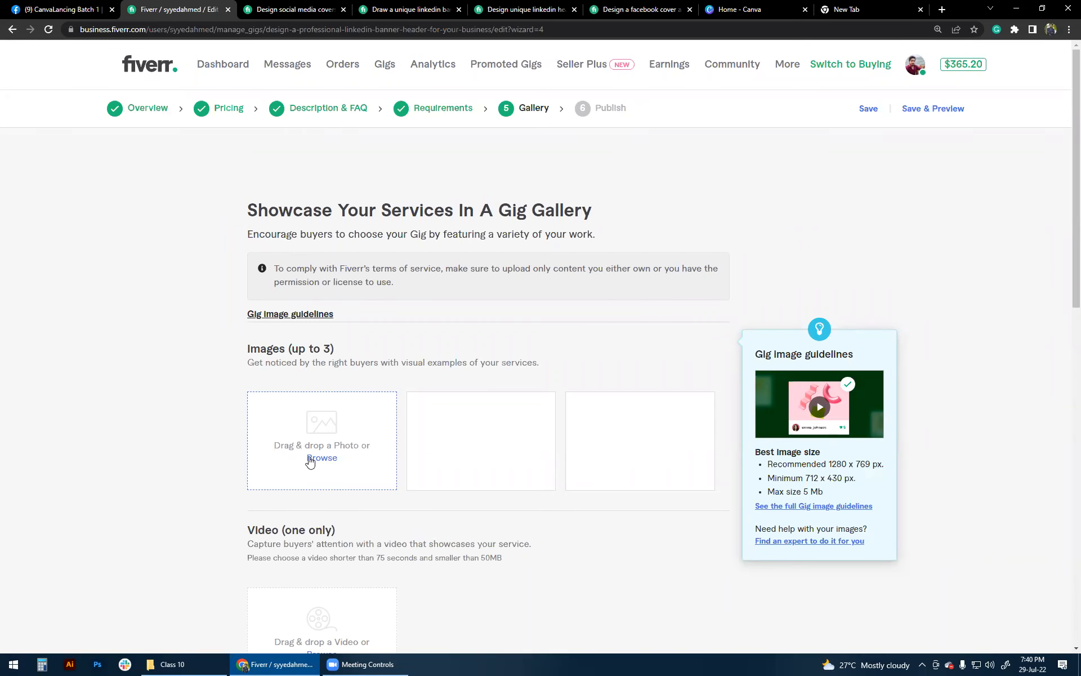
Search Fiverr for "linkedin banner" services from the open competitor gig page
left_click(293, 9)
scroll(227, 217, "up", 10)
scroll(227, 217, "up", 15)
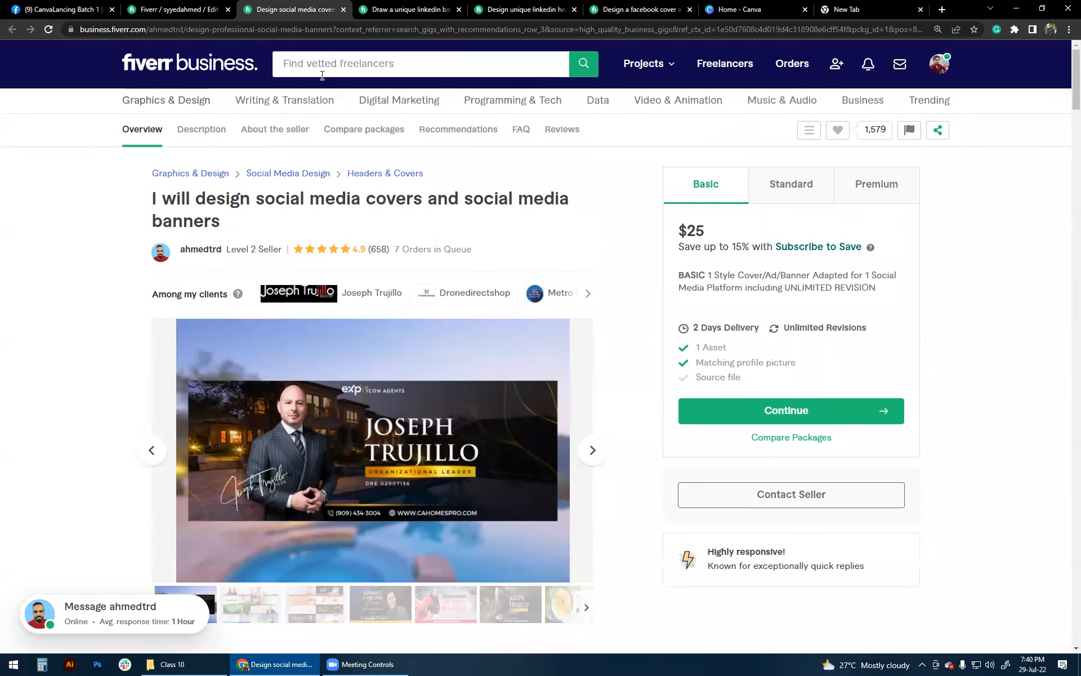
left_click(325, 63)
type("lin")
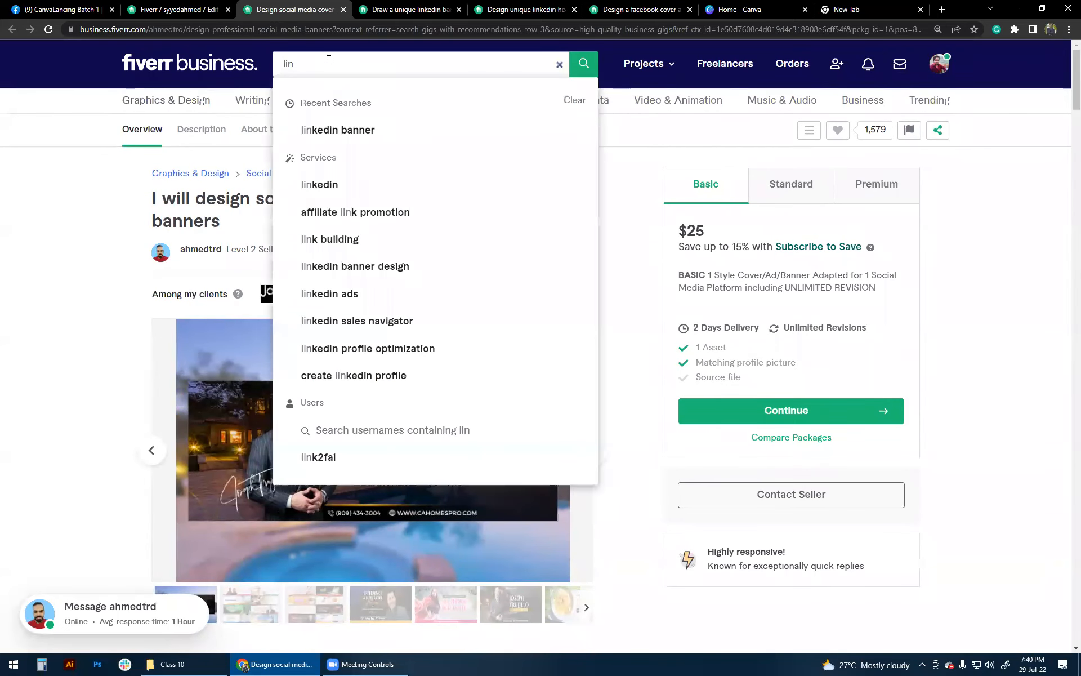
left_click(307, 131)
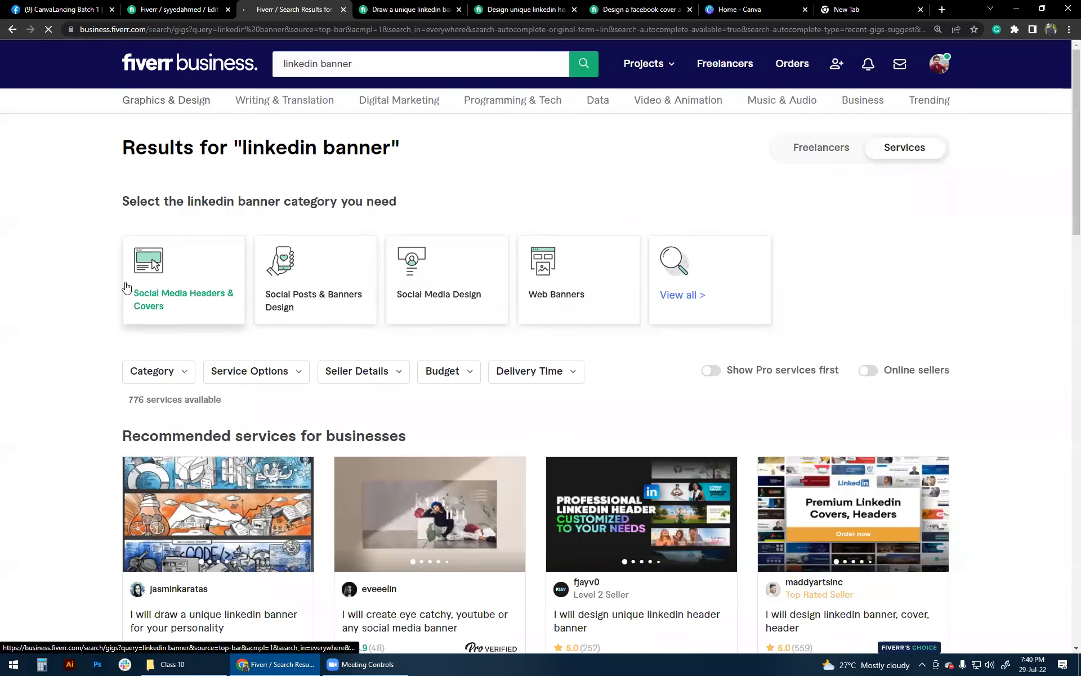
Examine the thumbnail designs of competing gigs in the "linkedin banner" search results
scroll(126, 285, "down", 4)
scroll(51, 332, "down", 4)
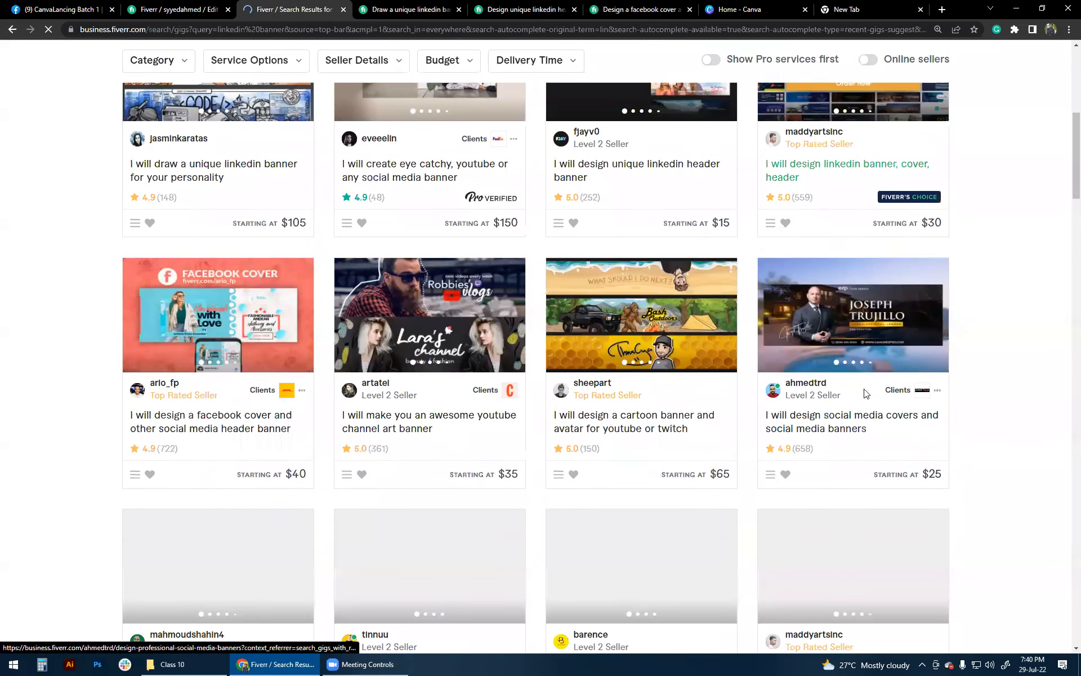
scroll(50, 331, "down", 3)
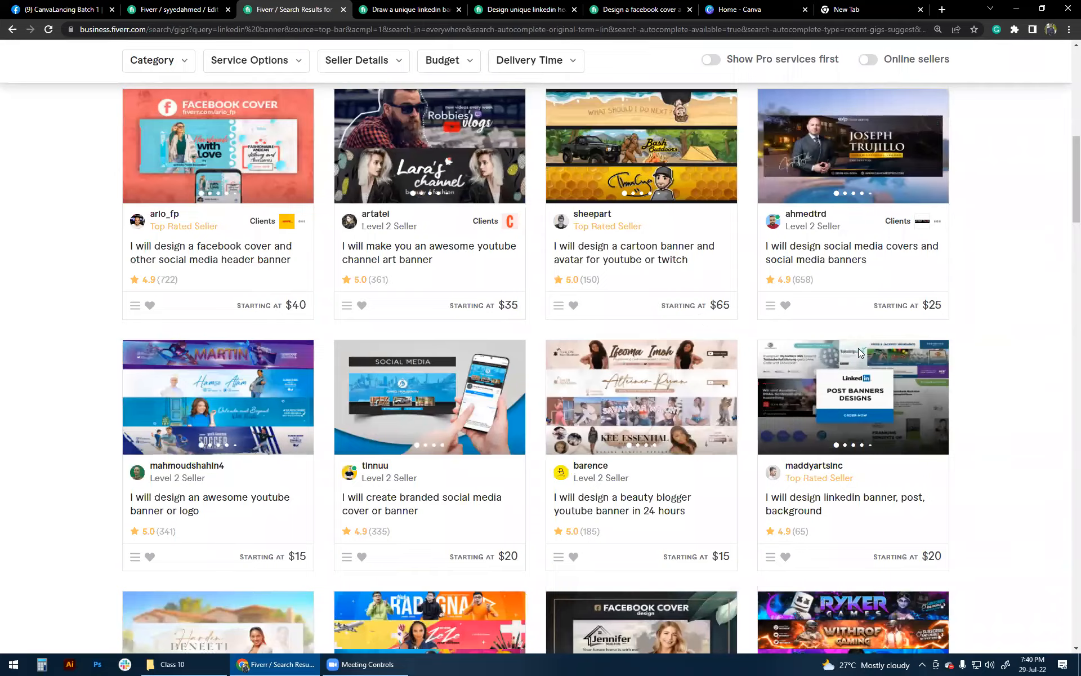
scroll(838, 382, "down", 10)
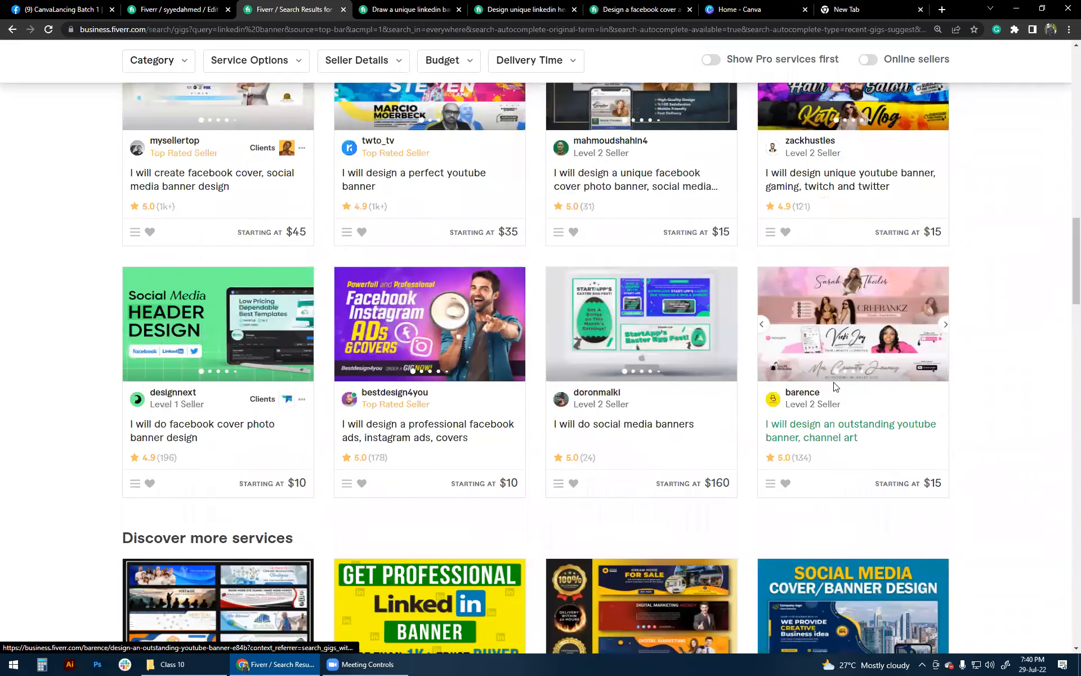
scroll(836, 386, "down", 10)
scroll(515, 376, "up", 1)
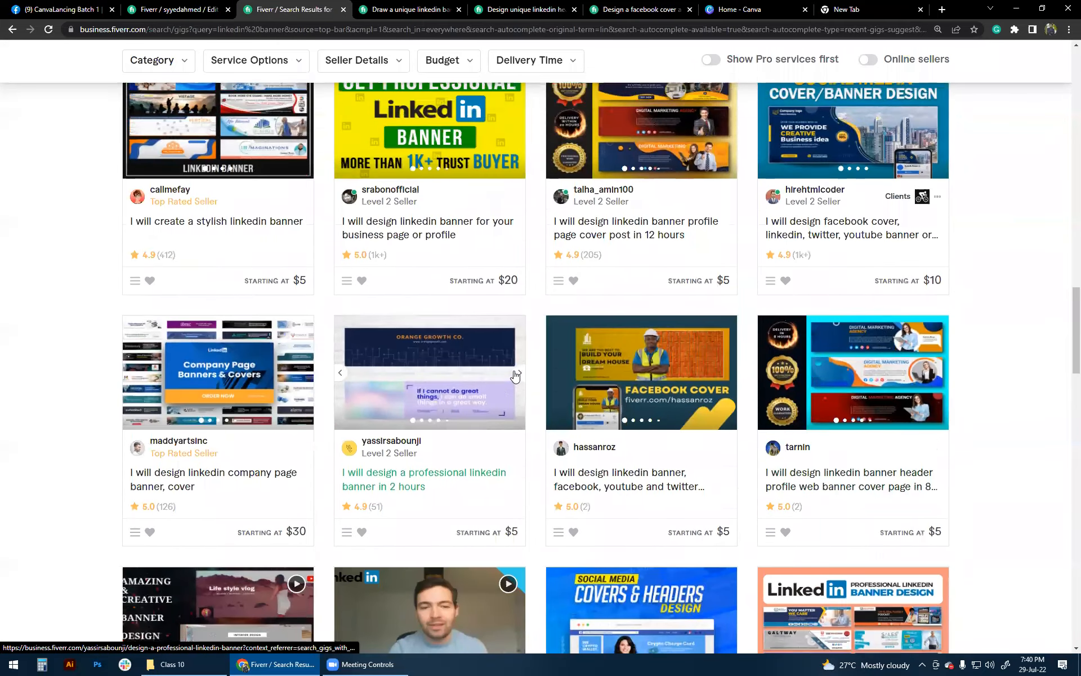
scroll(515, 376, "up", 8)
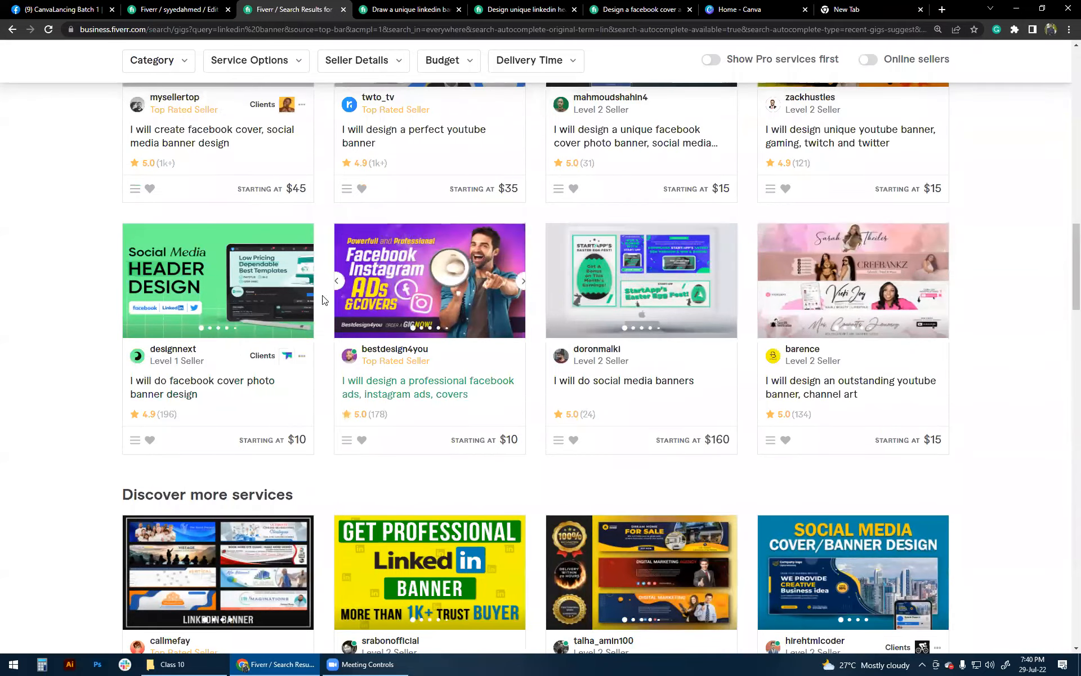
scroll(369, 280, "up", 15)
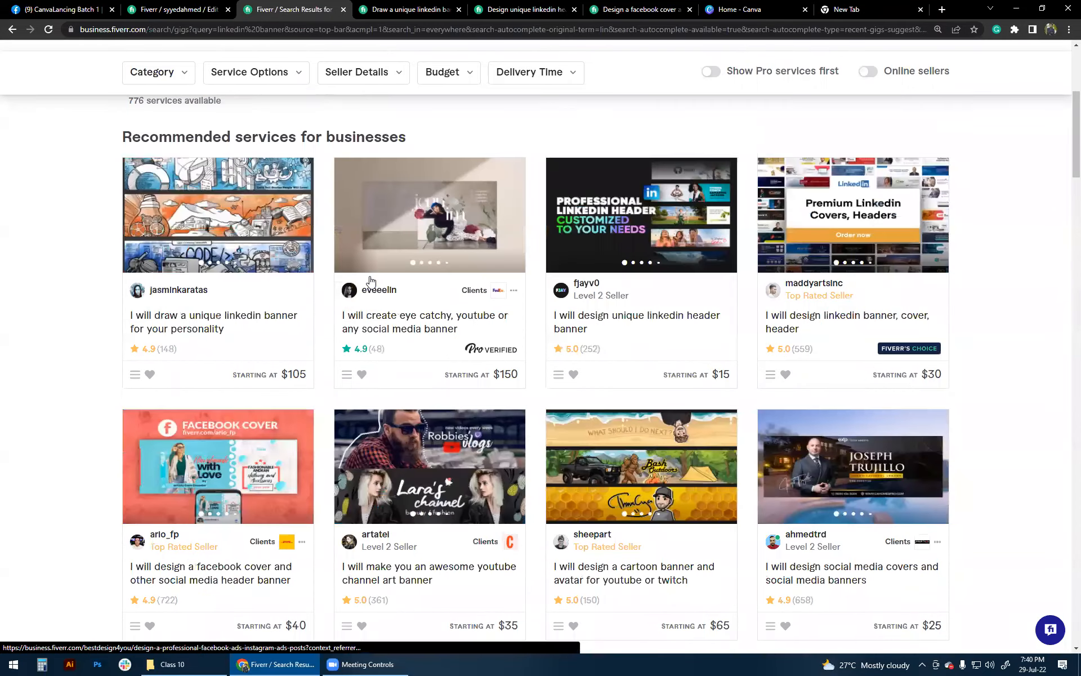
scroll(369, 280, "up", 5)
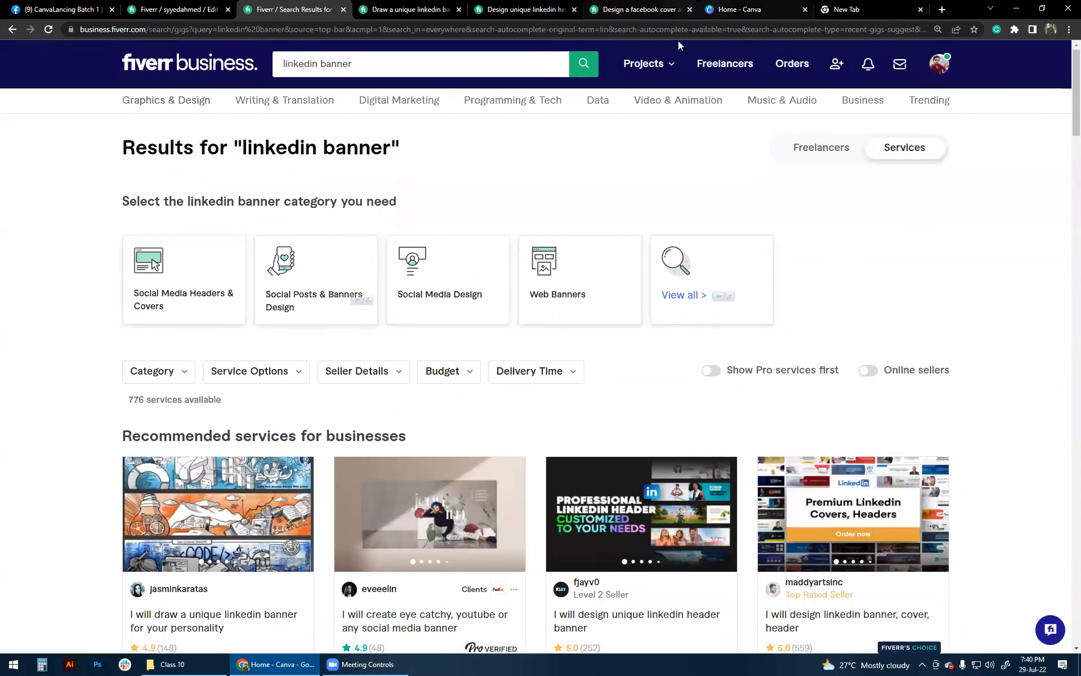
Check the Canva home page and return to the gig's gallery page
left_click(739, 9)
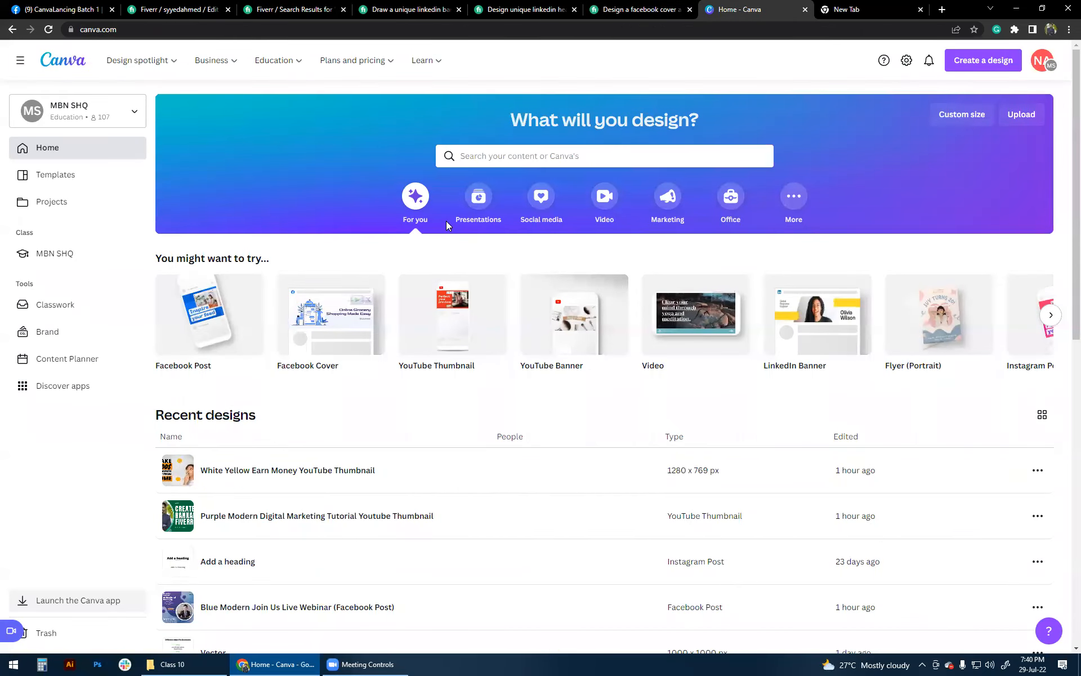
left_click(251, 6)
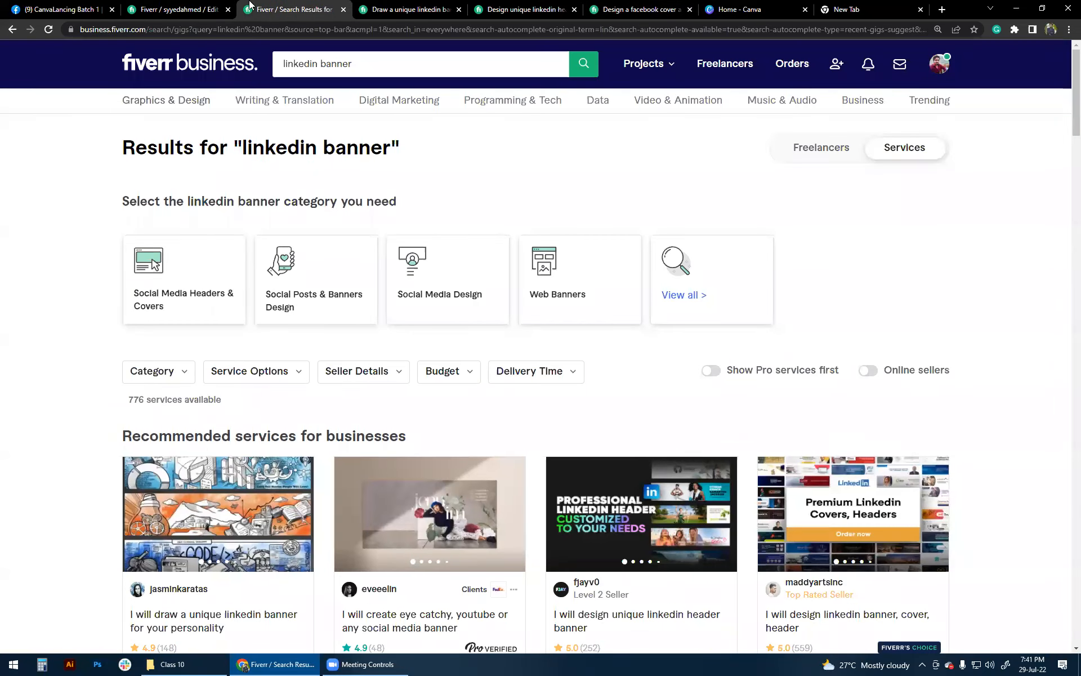
left_click(183, 5)
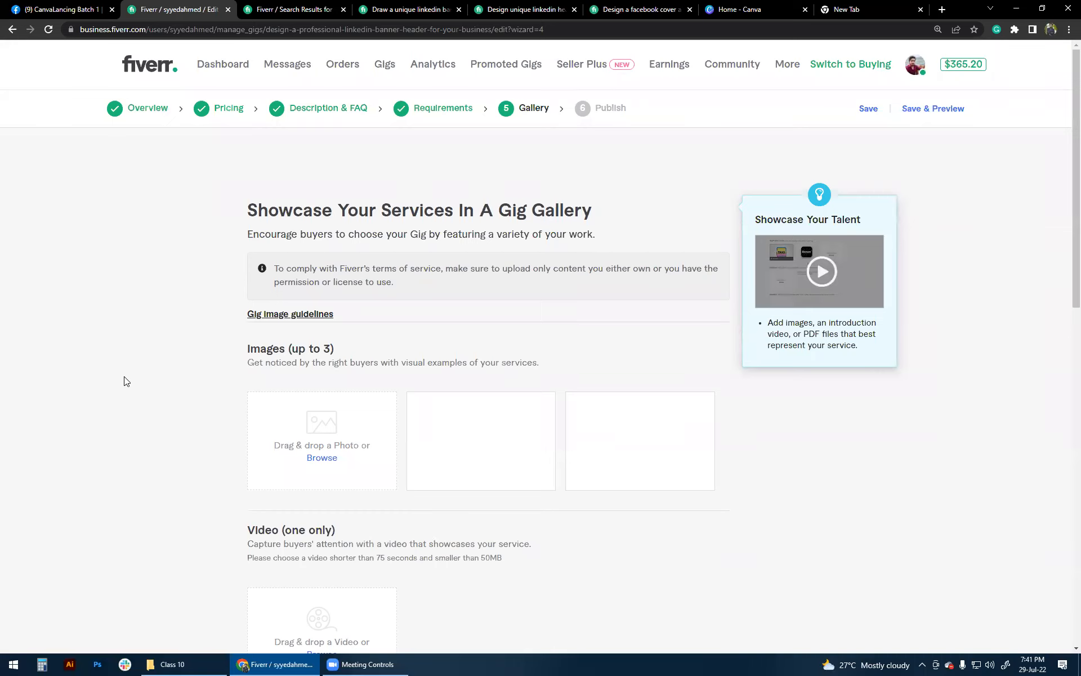
Preview the Social Media Banner cover header image from the Class 10 folder and go back to the gig gallery page
left_click(175, 662)
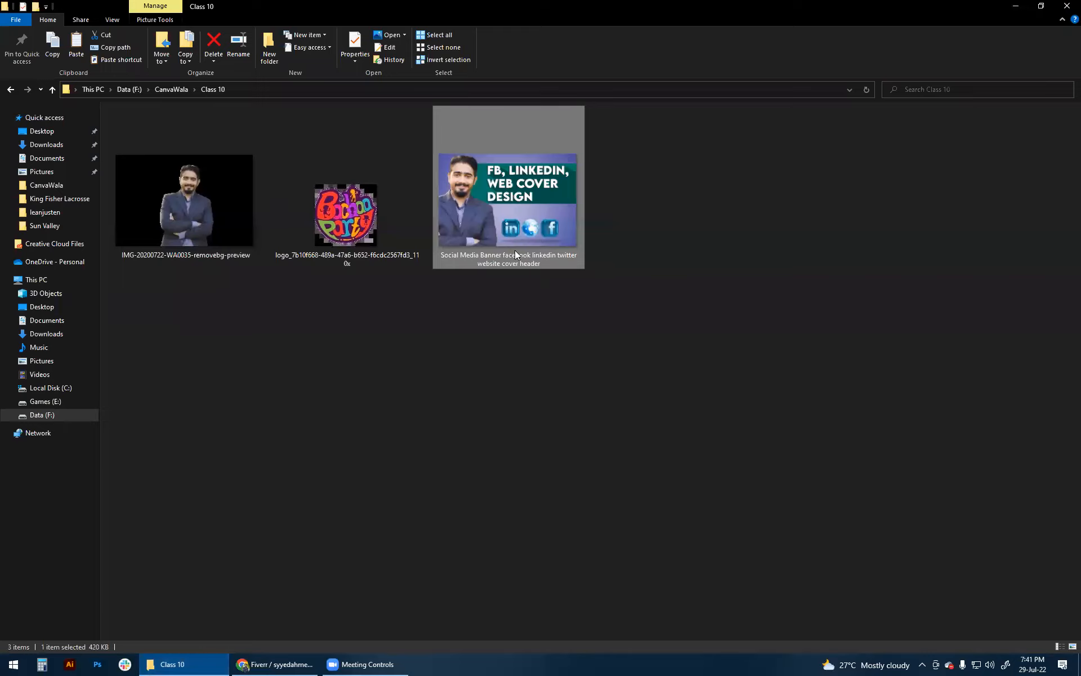
double_click(512, 226)
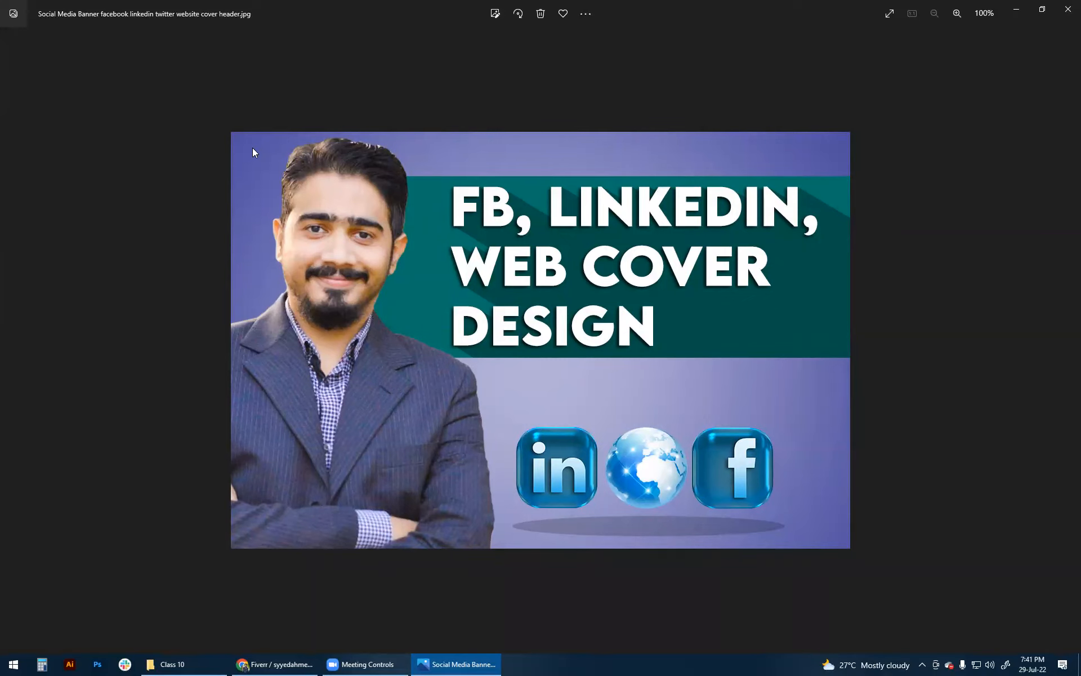
left_click(1068, 10)
left_click(292, 663)
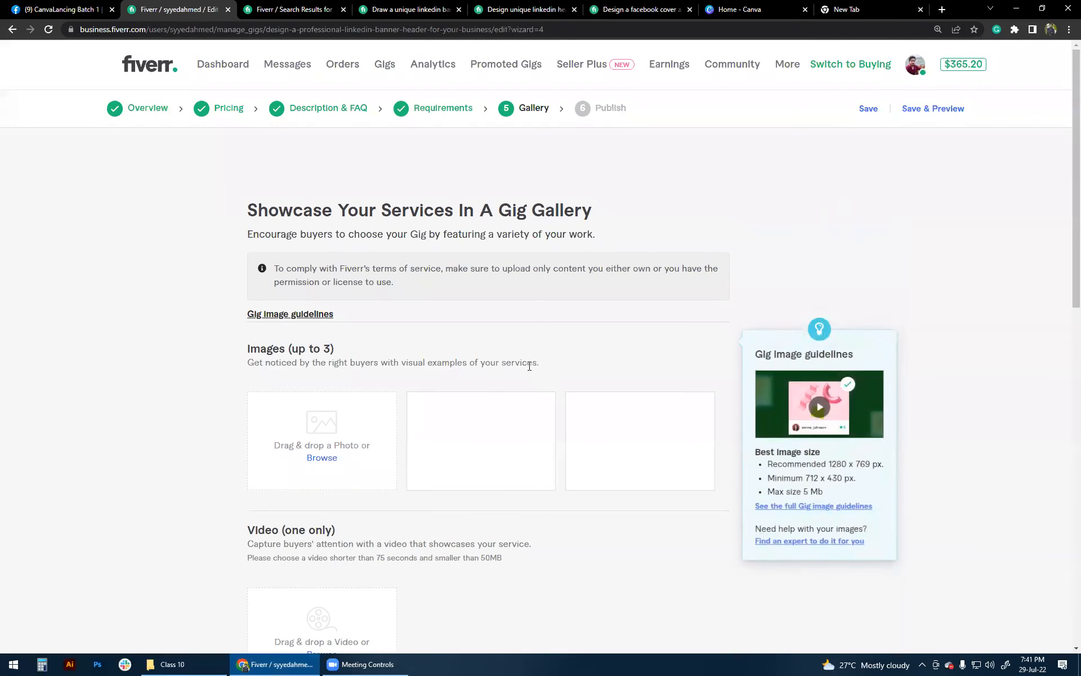
Examine the recommended size, minimum size and maximum file size in the gig image guidelines
scroll(369, 424, "down", 1)
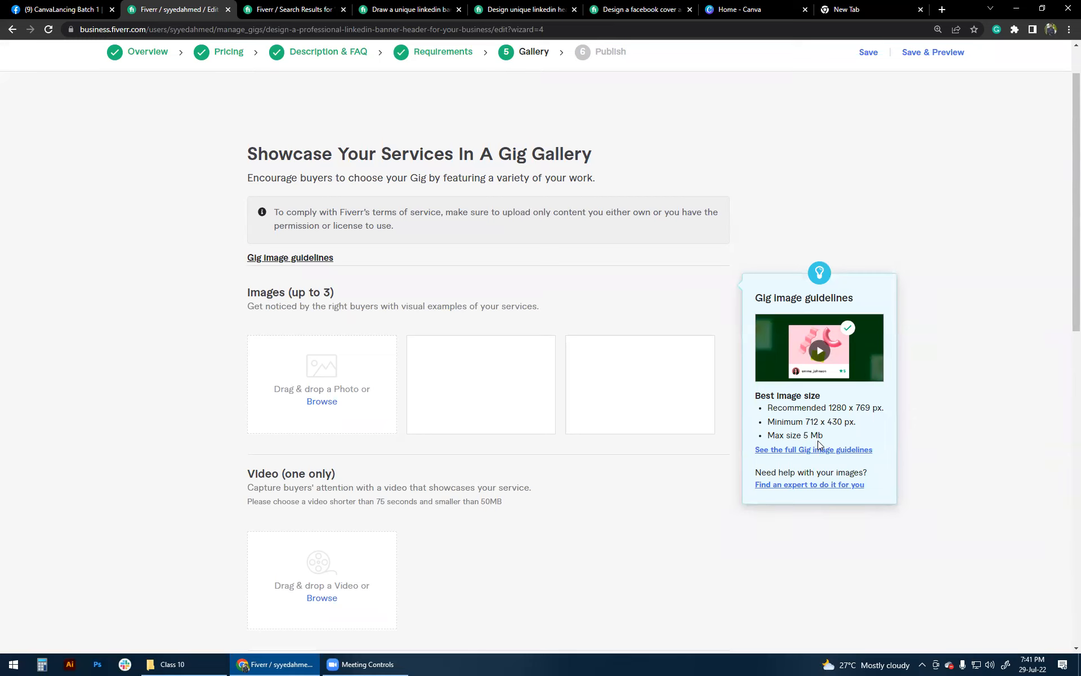
left_click_drag(823, 436, 876, 426)
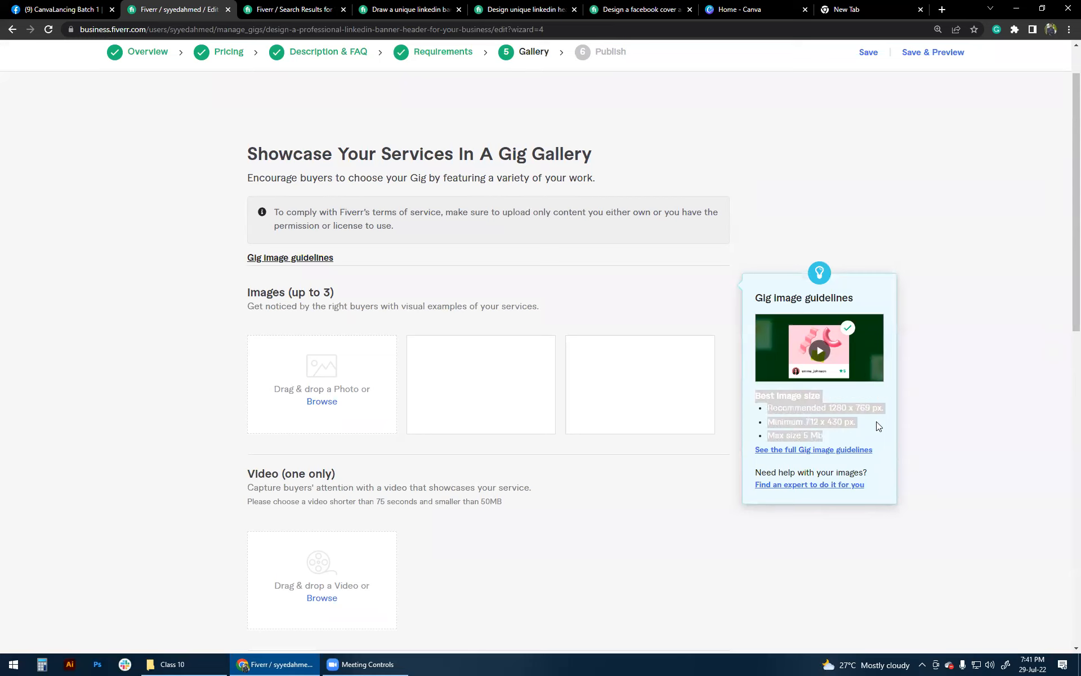
left_click(878, 427)
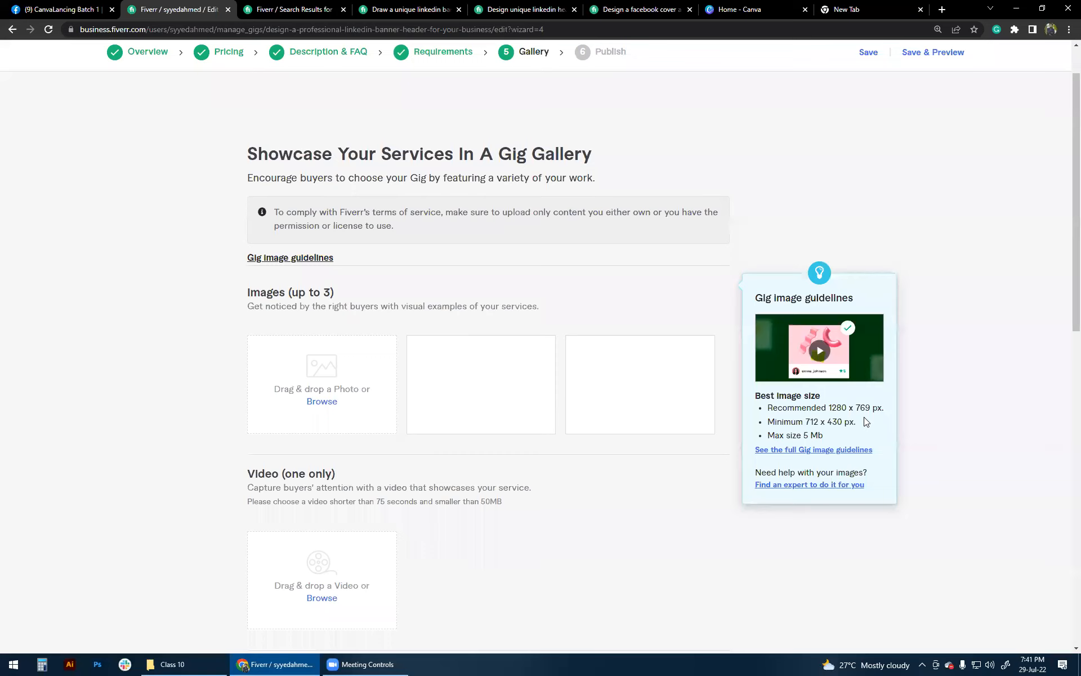
left_click_drag(873, 409, 832, 407)
mouse_move(660, 480)
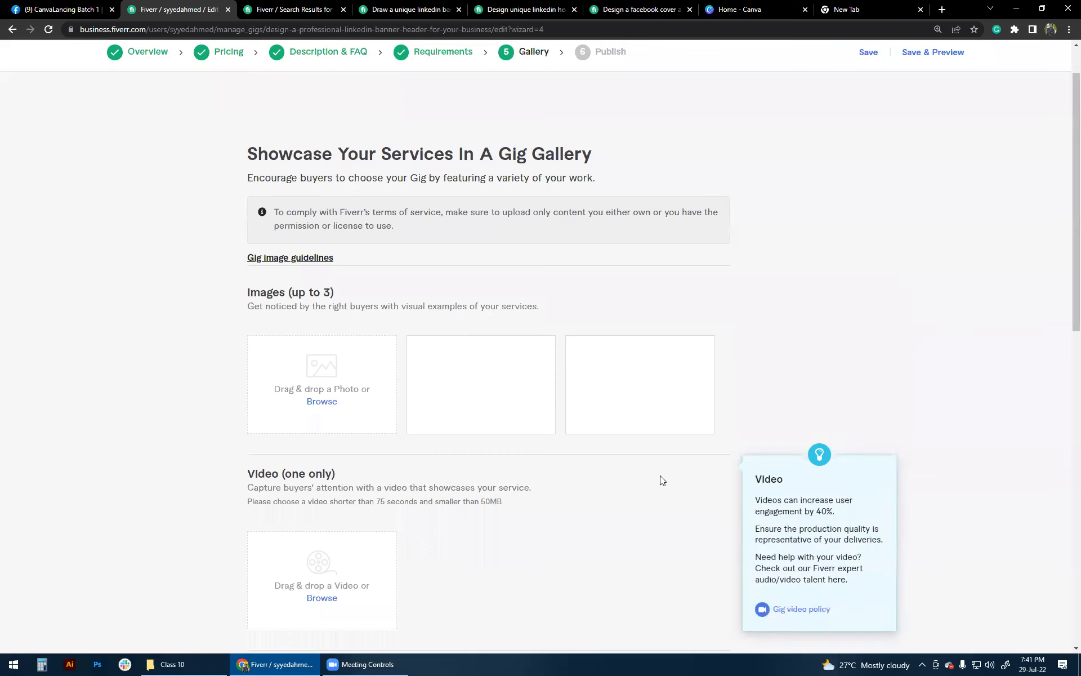
Switch to File Explorer, look through the CanvaWala folder and reopen its Class 10 subfolder
left_click(201, 663)
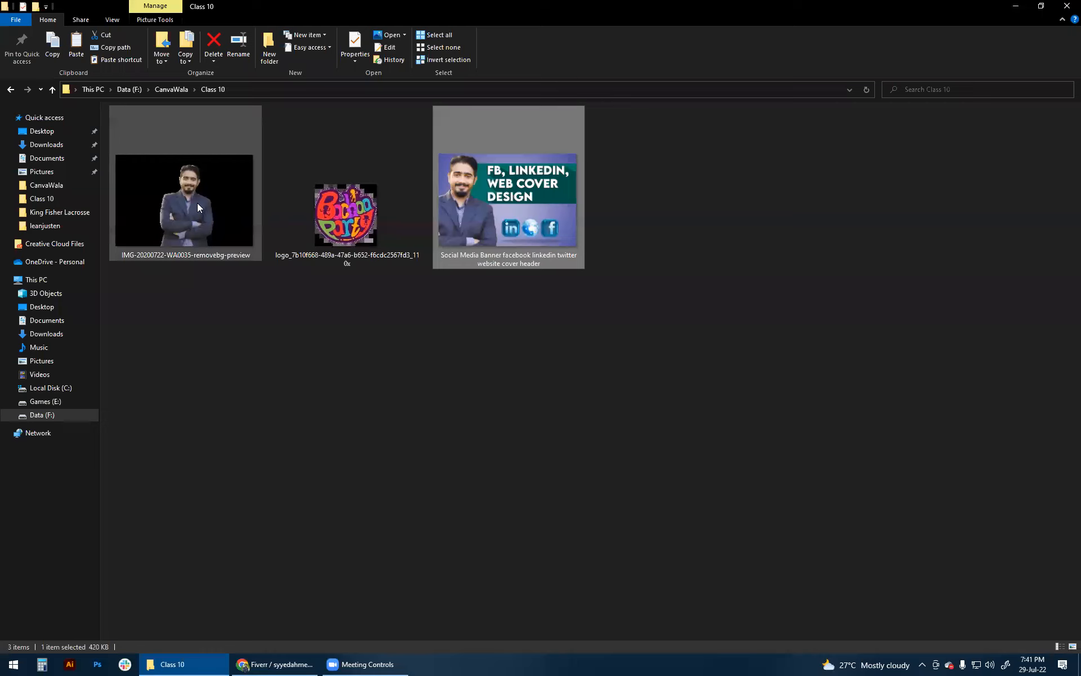
left_click(340, 248)
left_click(180, 90)
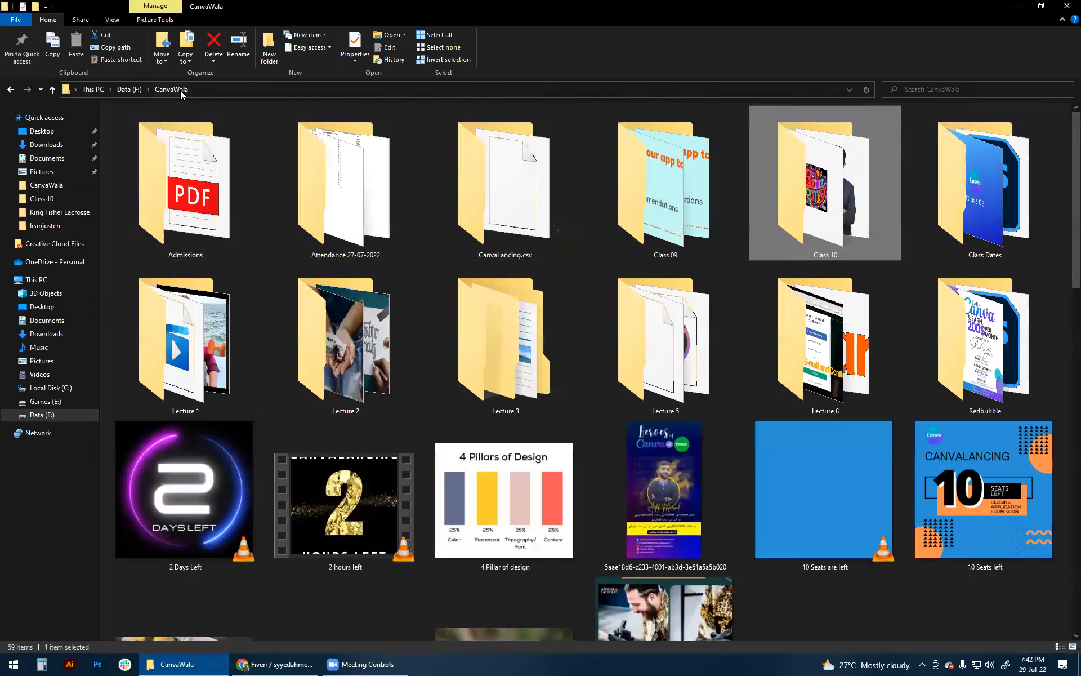
scroll(926, 462, "down", 5)
scroll(926, 462, "up", 5)
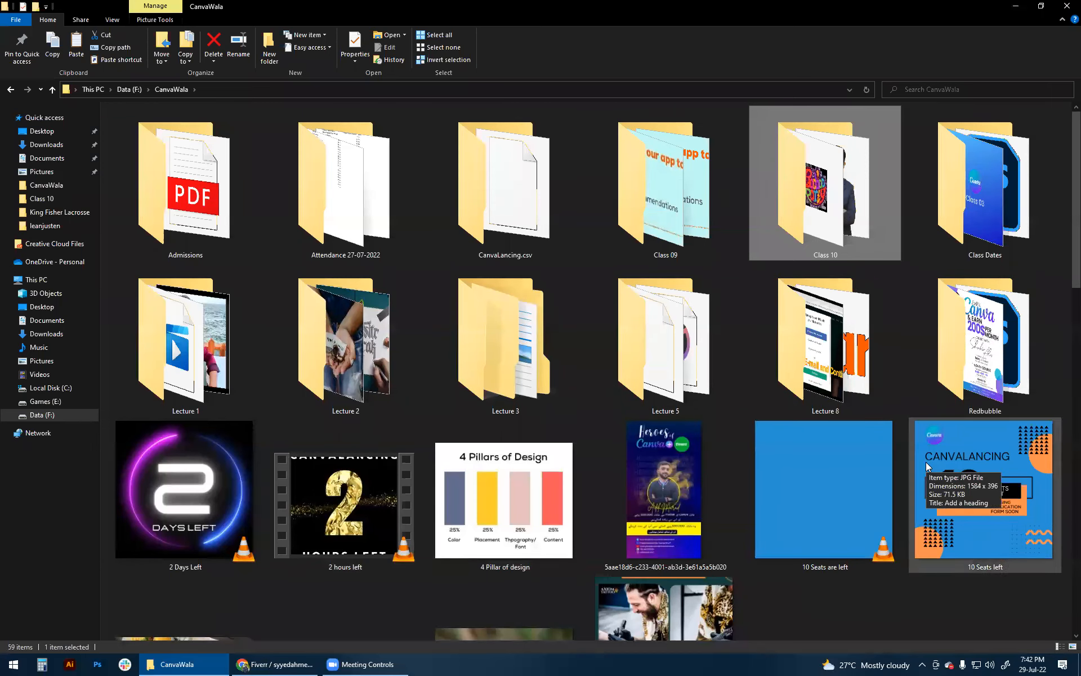
double_click(799, 193)
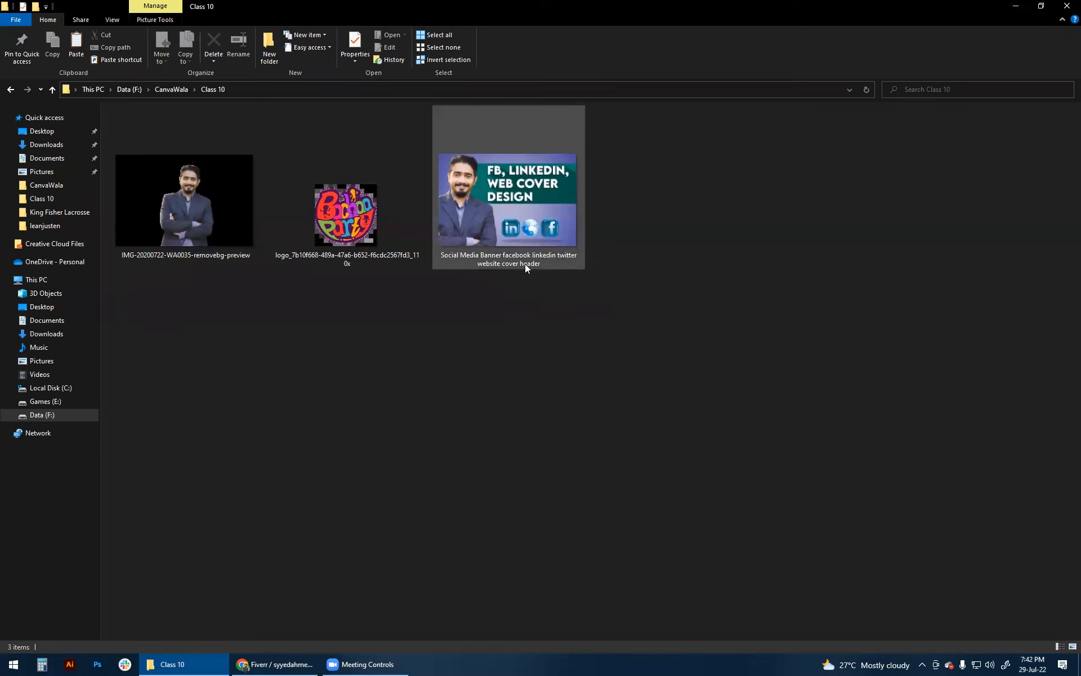
Append "pinterest" to the file name of the Social Media Banner cover header image in the Class 10 folder
left_click(530, 243)
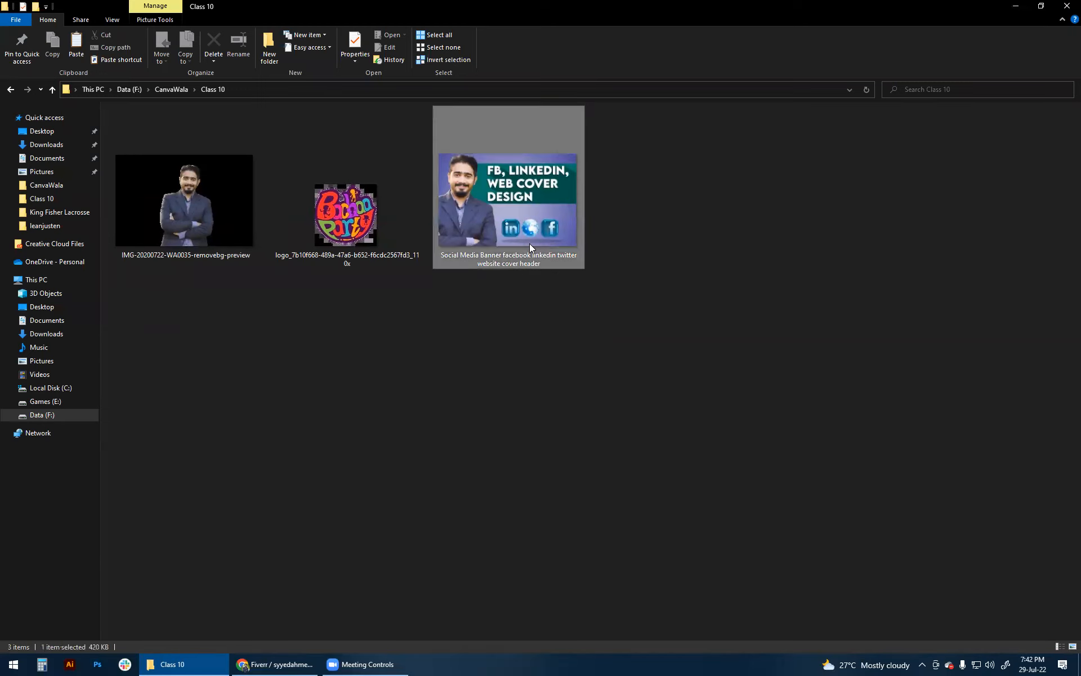
right_click(730, 440)
key("Up")
key("Up")
key("Return")
key("End")
type("pinterest")
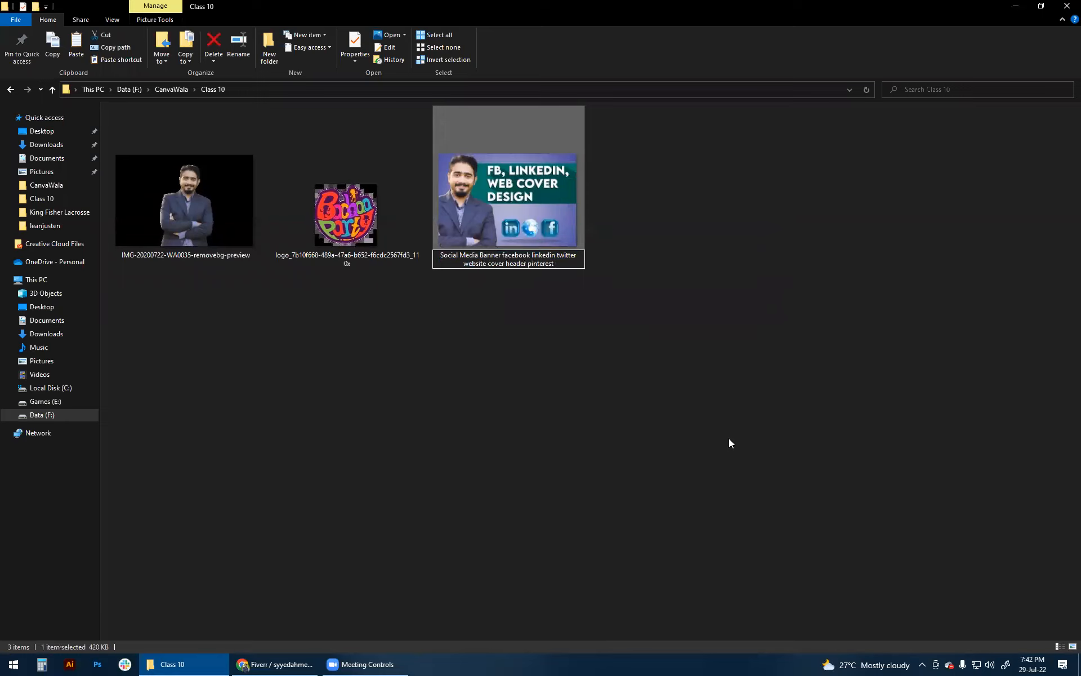